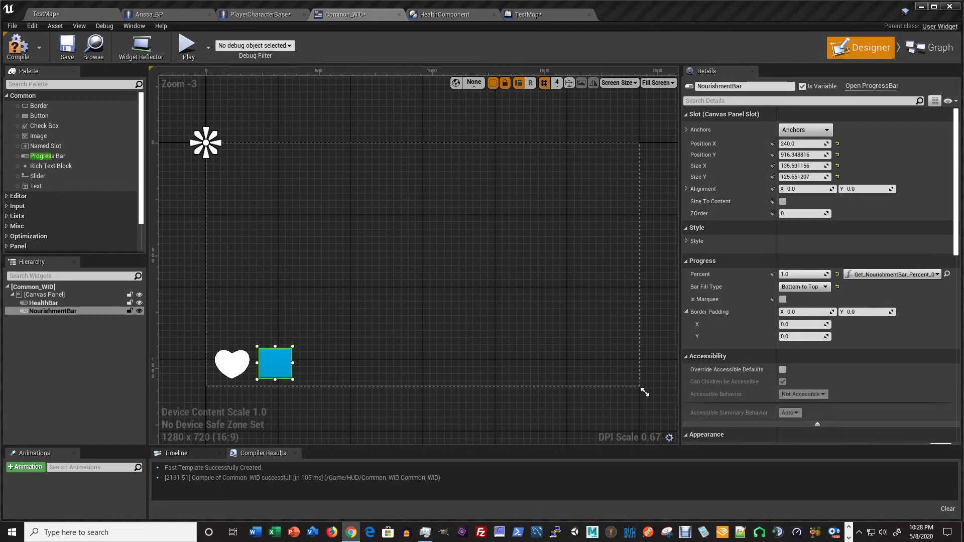
- Switch to Chrome and search Google for "image steak"
drag(0, 38, 635, 16)
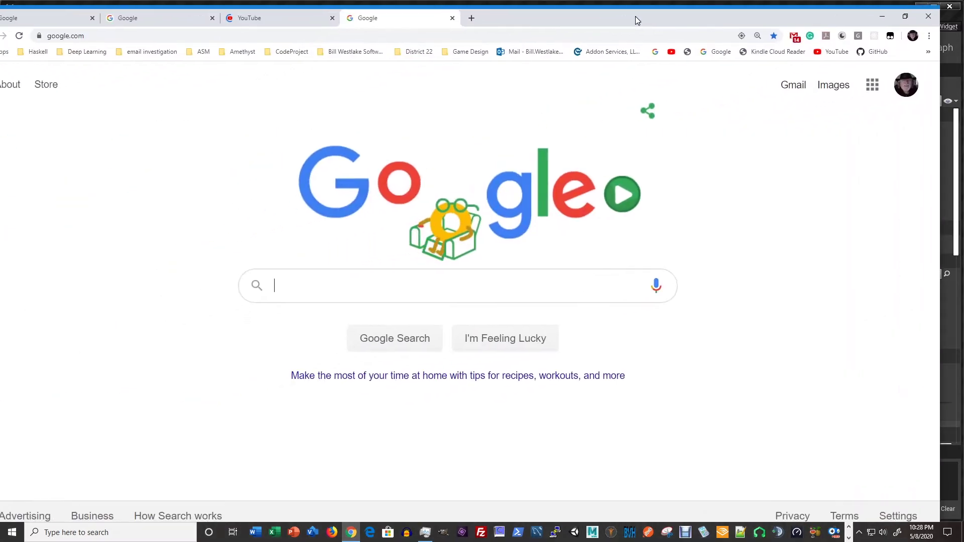
click(330, 283)
text(s)
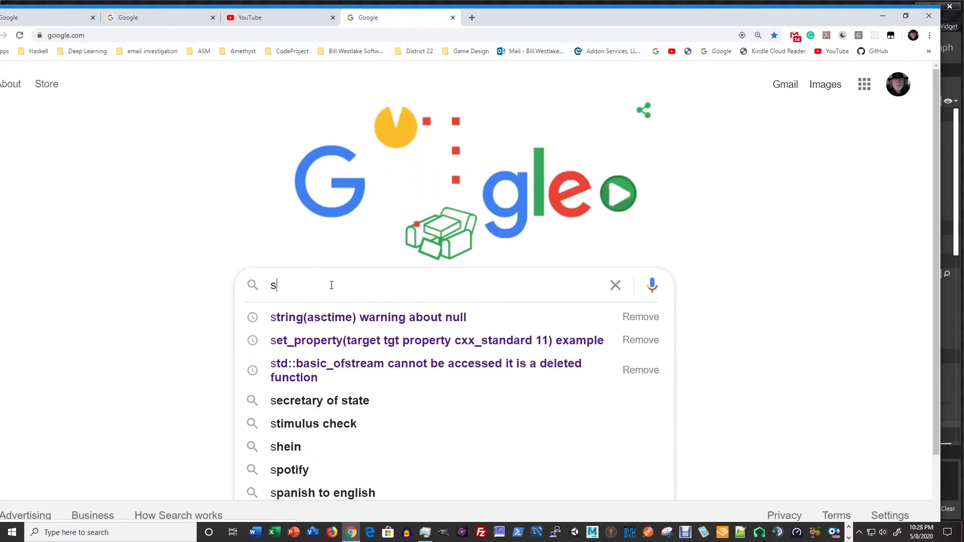
key(BackSpace)
text(imag)
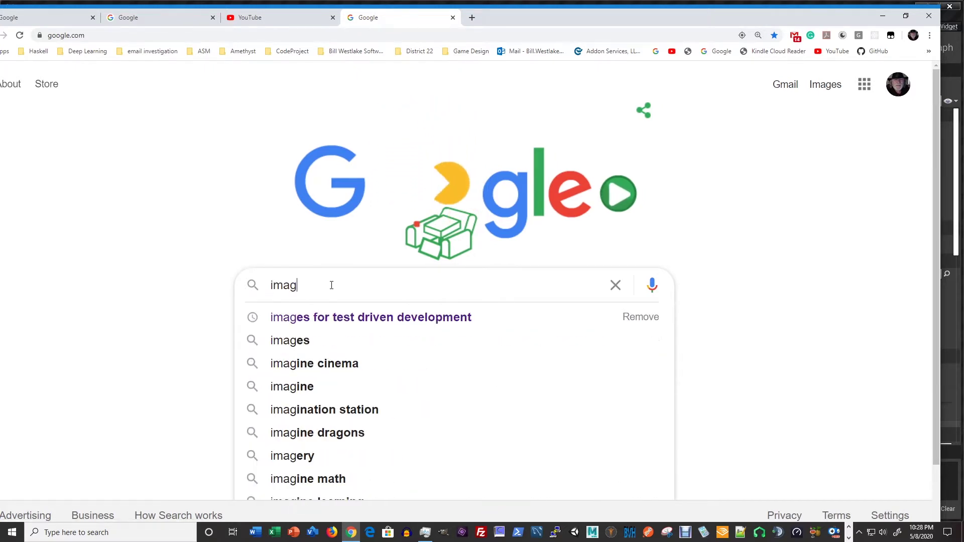
text(e steak)
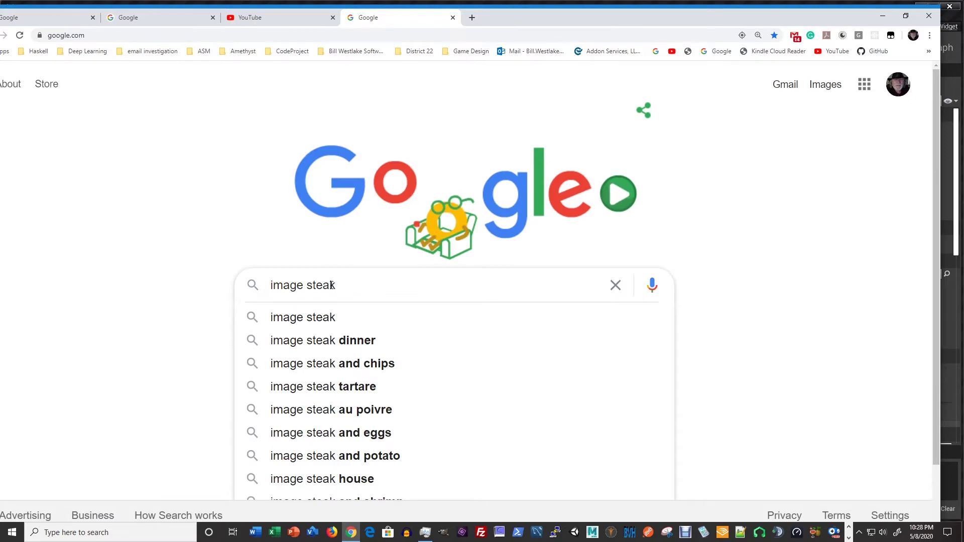
key(Return)
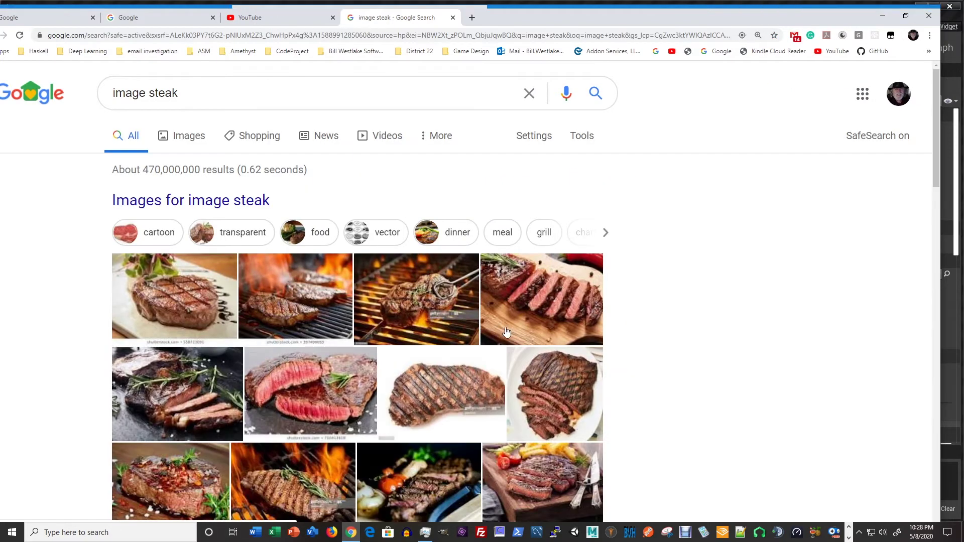
- Show only the image results for the steak search
scroll(485, 317, down, 5)
scroll(484, 317, up, 5)
click(204, 138)
- Look through the steak image results for a picture suitable as a nourishment icon
scroll(387, 241, down, 10)
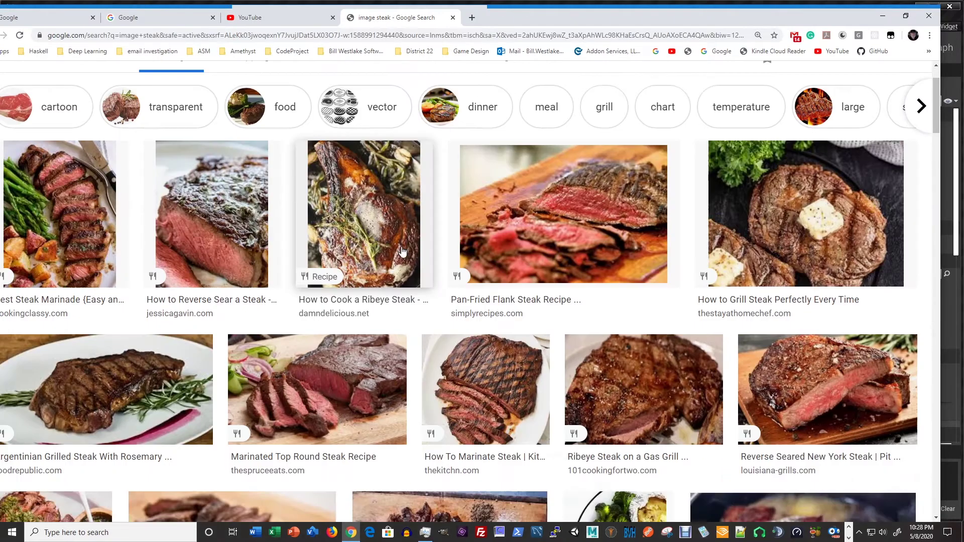
scroll(405, 250, down, 10)
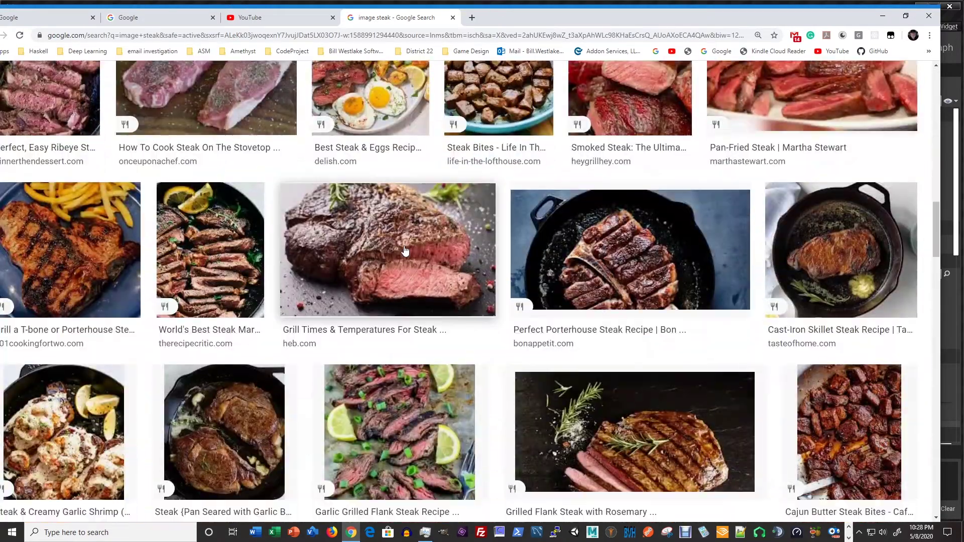
scroll(405, 250, up, 4)
scroll(404, 246, up, 2)
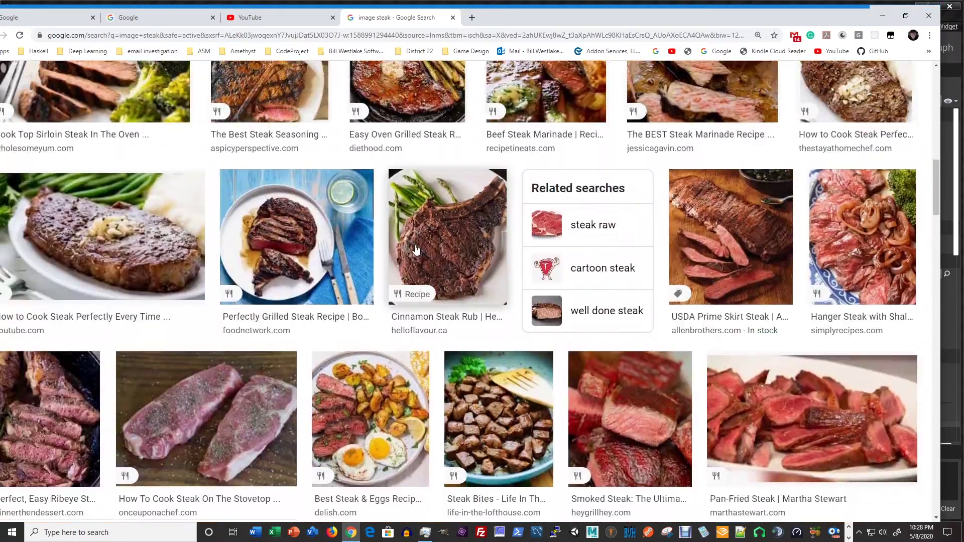
scroll(422, 251, down, 2)
scroll(470, 260, up, 2)
scroll(464, 254, up, 12)
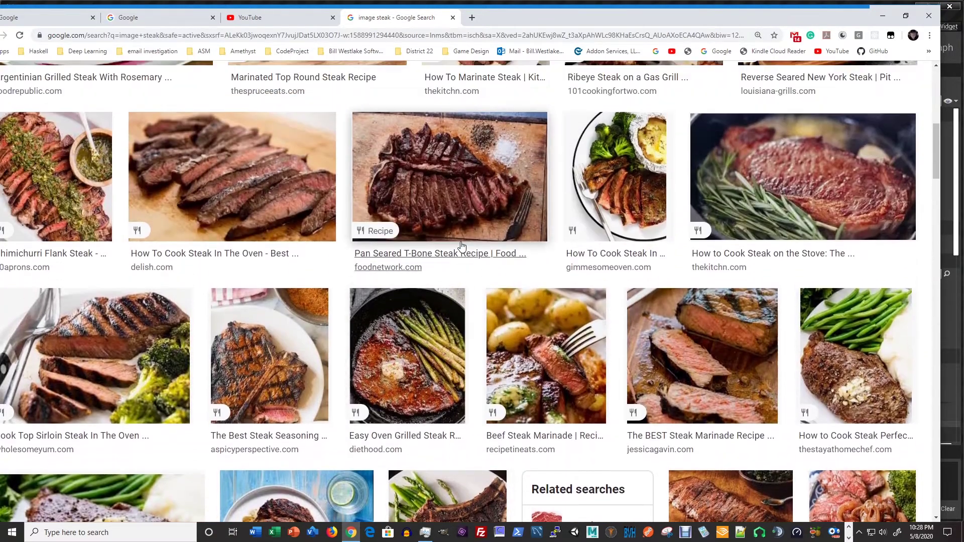
scroll(461, 245, up, 3)
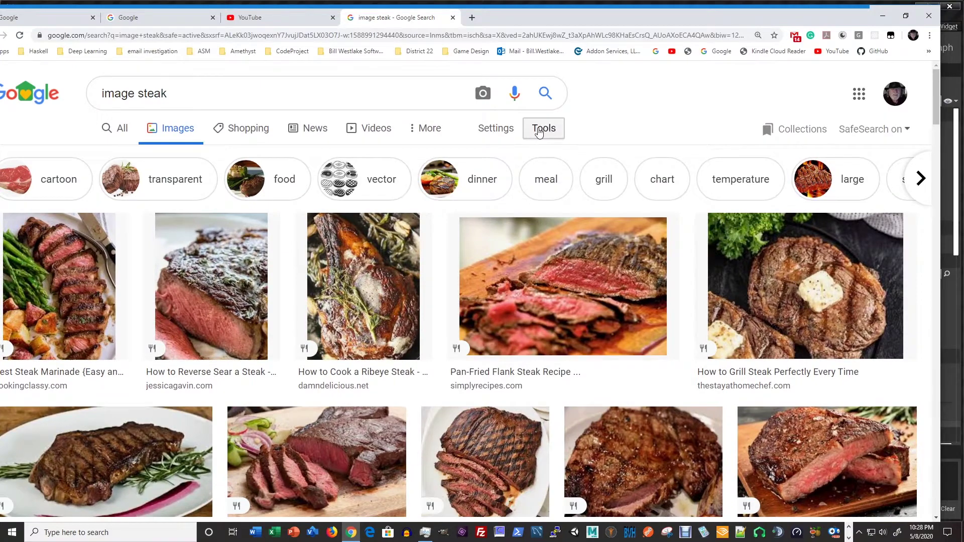
- Filter the image results by usage rights to those labeled for reuse with modification
click(543, 132)
click(253, 158)
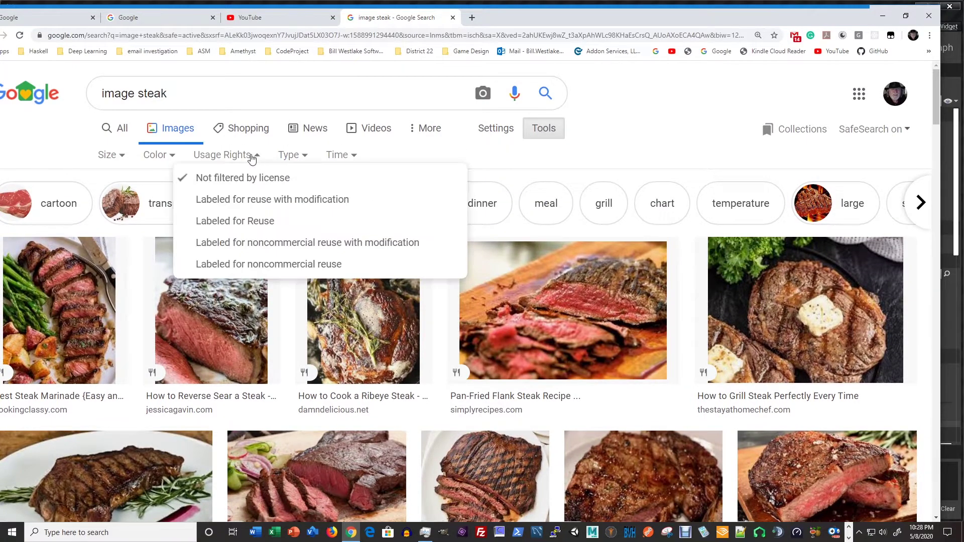
click(250, 199)
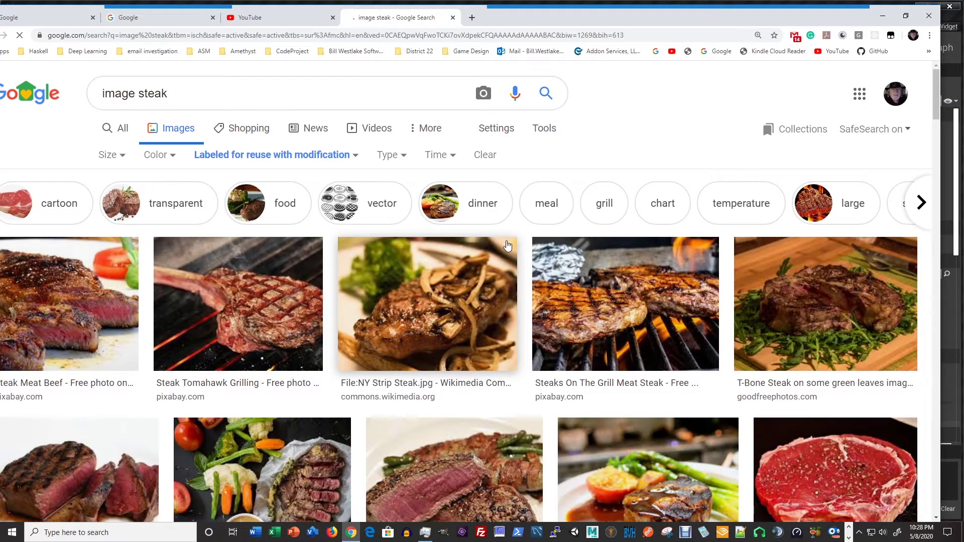
- Pick the raw steak with peppercorns from the filtered results and open its source page on Needpix.com
scroll(507, 244, down, 5)
scroll(507, 245, down, 15)
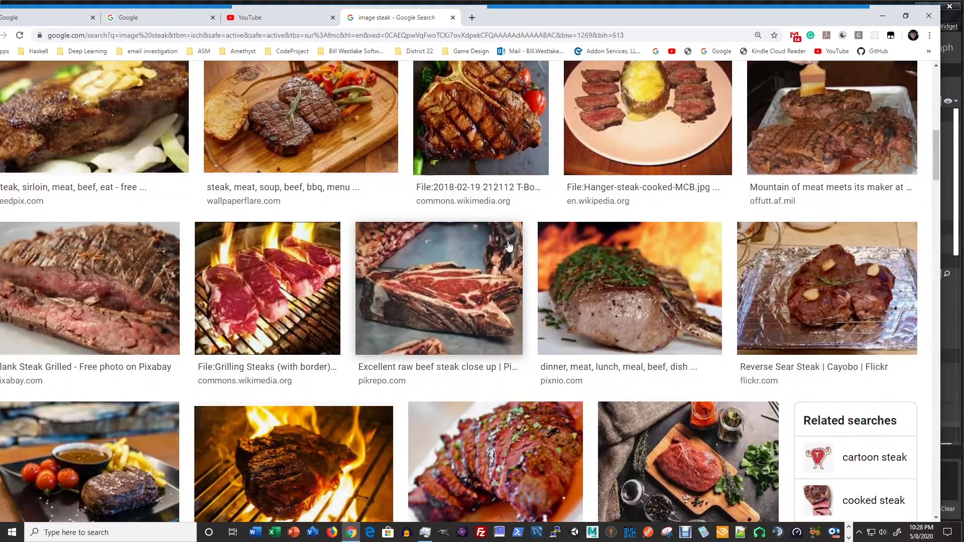
scroll(508, 245, up, 3)
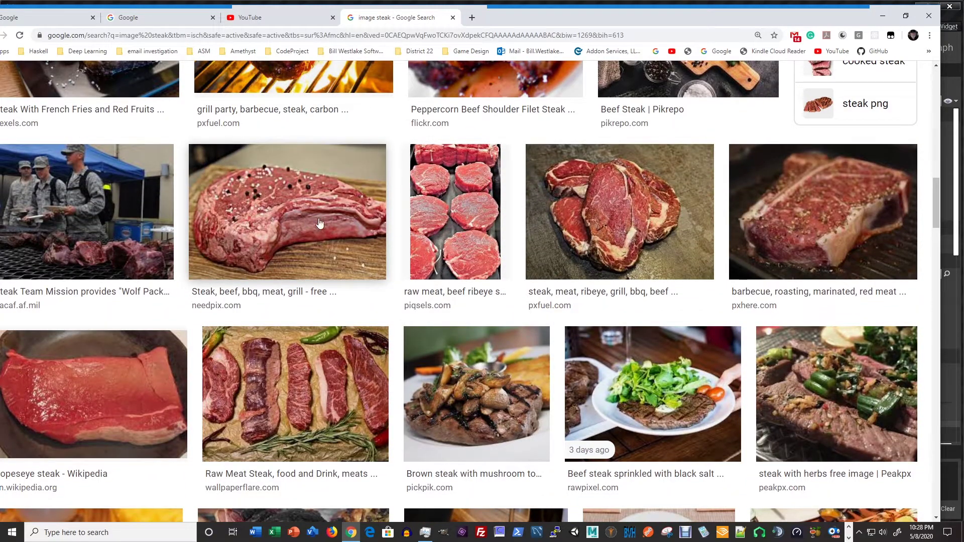
click(273, 206)
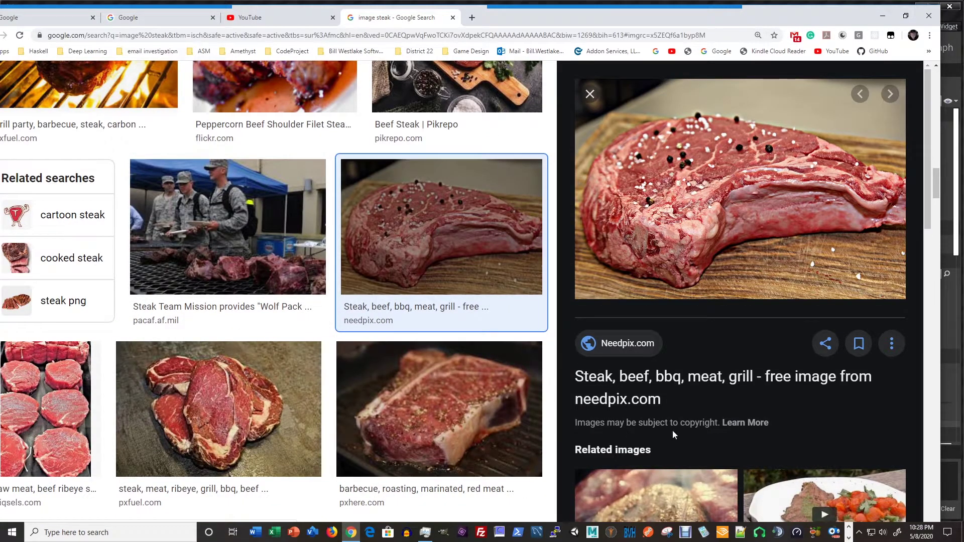
scroll(734, 430, down, 2)
scroll(733, 426, up, 2)
click(634, 349)
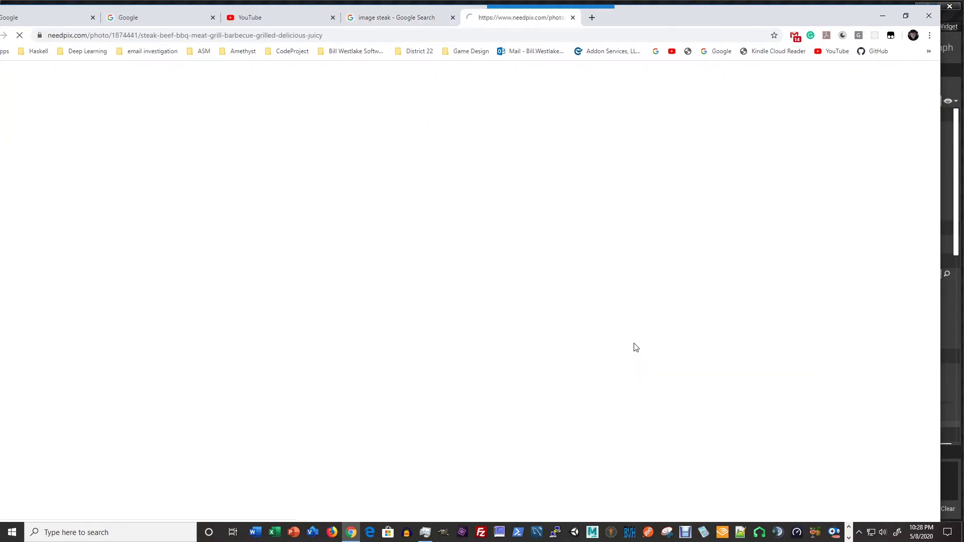
- Examine the Needpix photo page for its download option, author, keywords and the public domain related images
scroll(464, 303, down, 6)
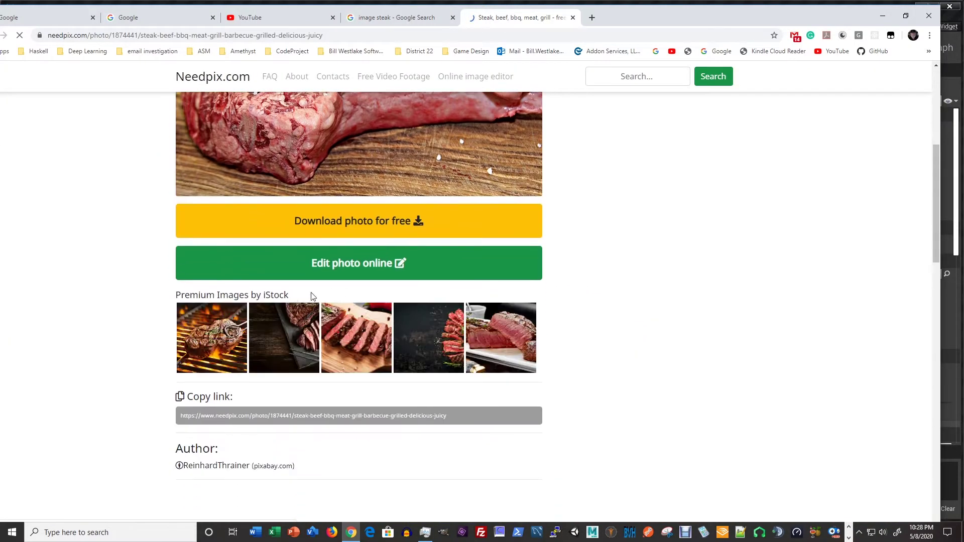
scroll(311, 317, up, 2)
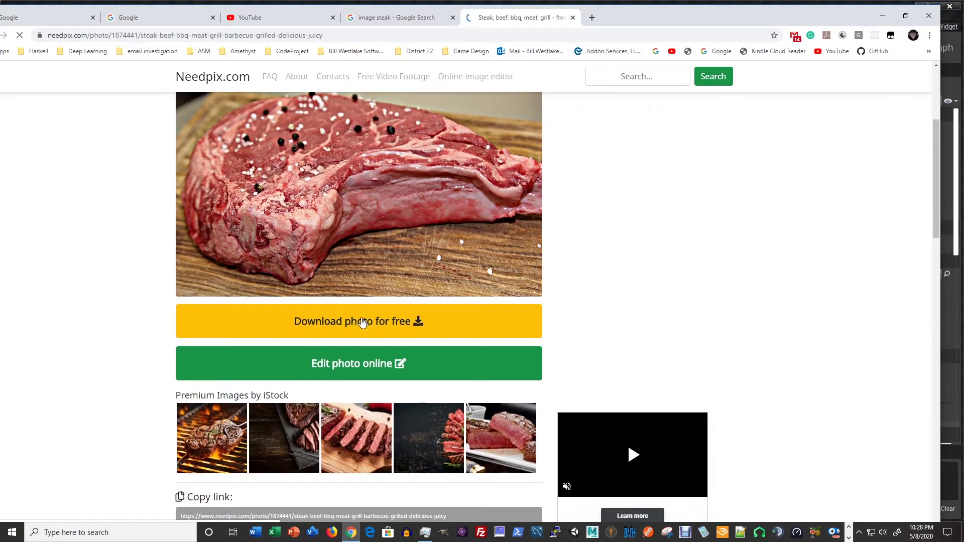
scroll(391, 330, down, 5)
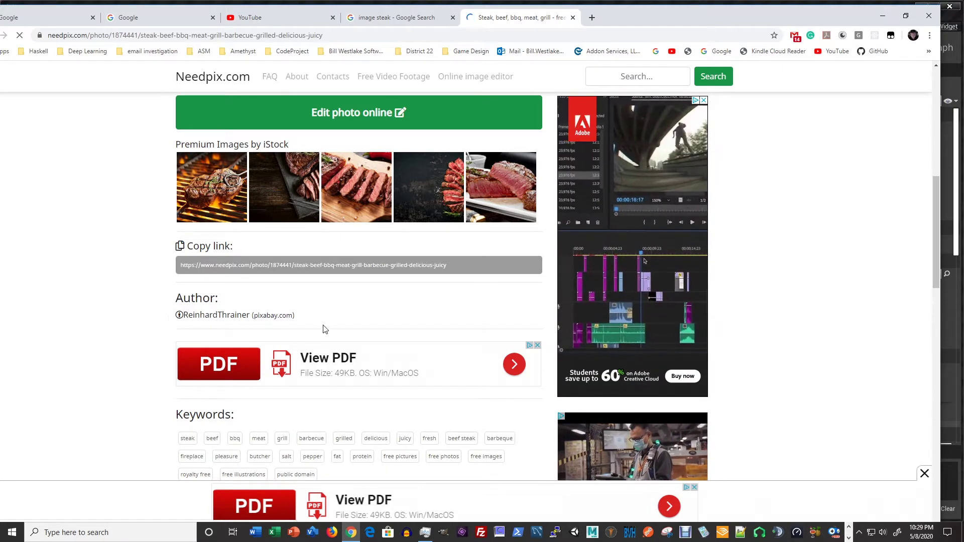
scroll(326, 327, down, 4)
scroll(339, 331, up, 10)
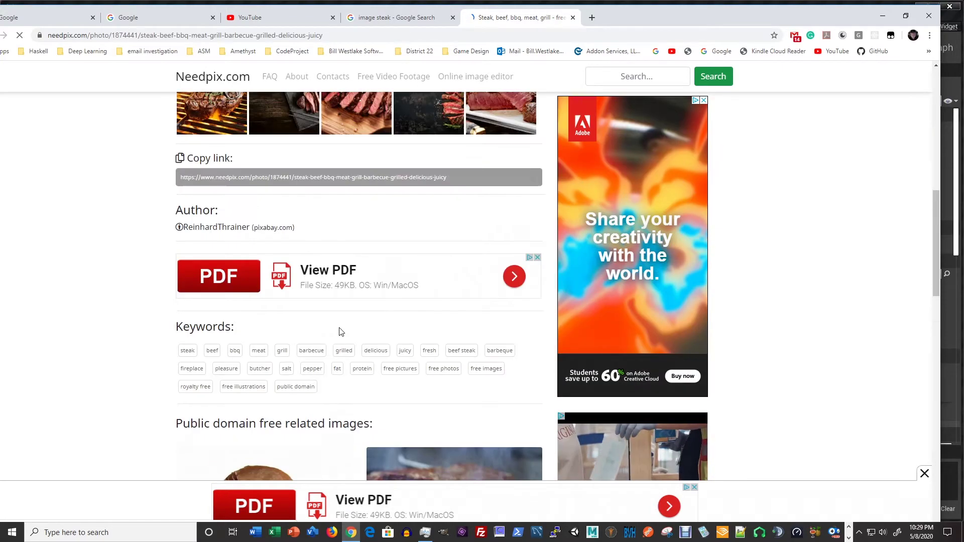
scroll(302, 311, up, 3)
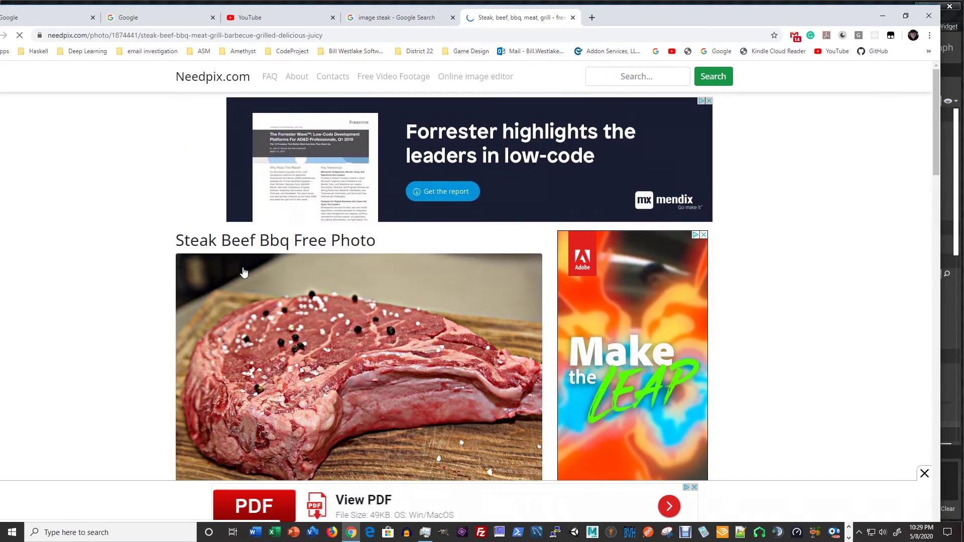
scroll(447, 273, down, 5)
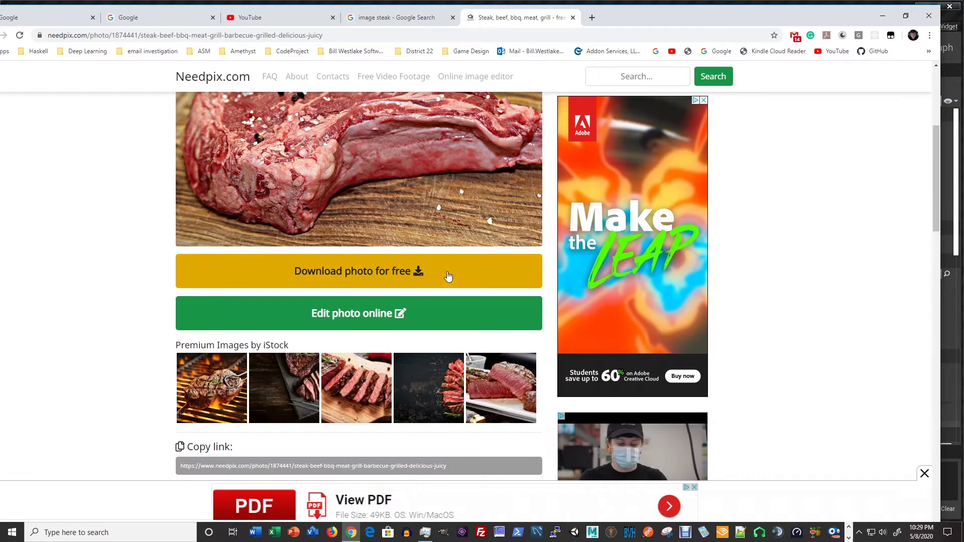
scroll(461, 294, down, 5)
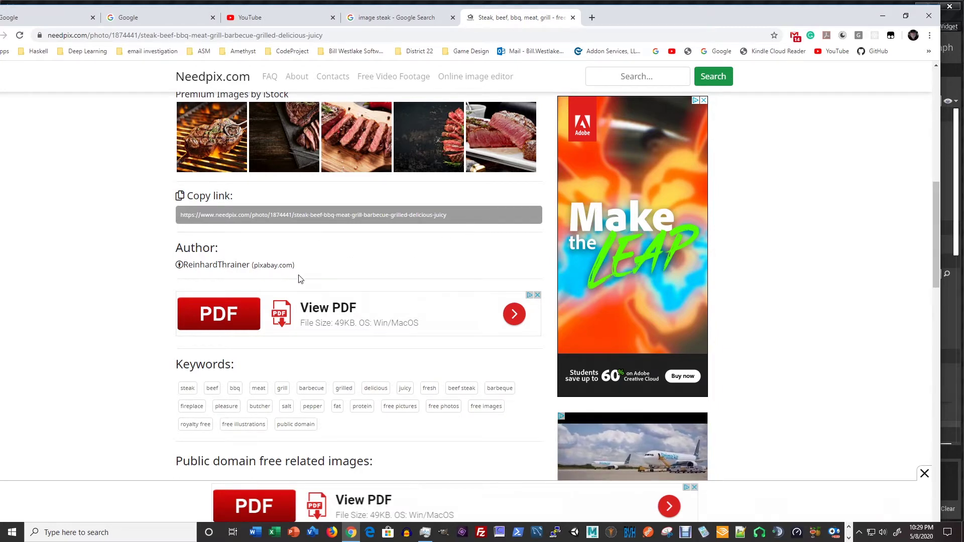
scroll(300, 279, down, 4)
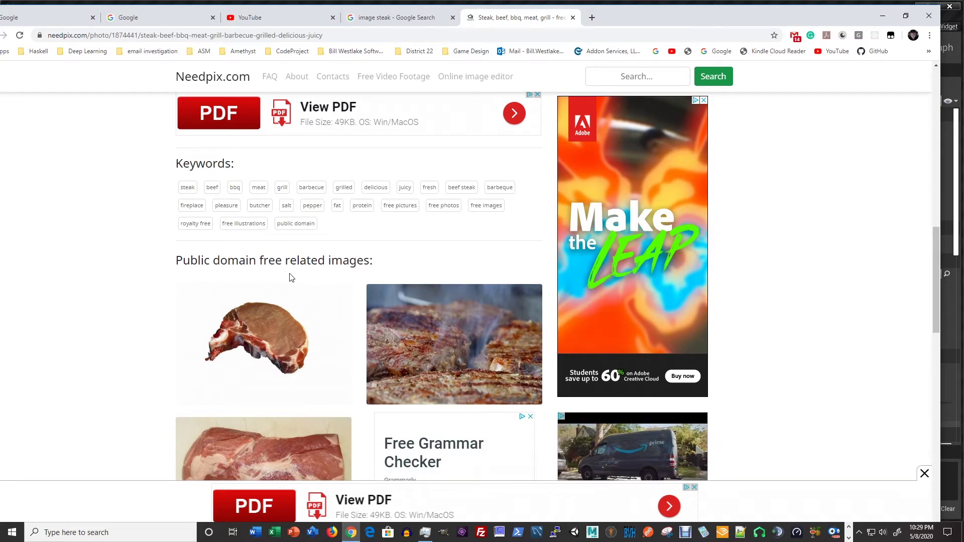
scroll(356, 267, down, 3)
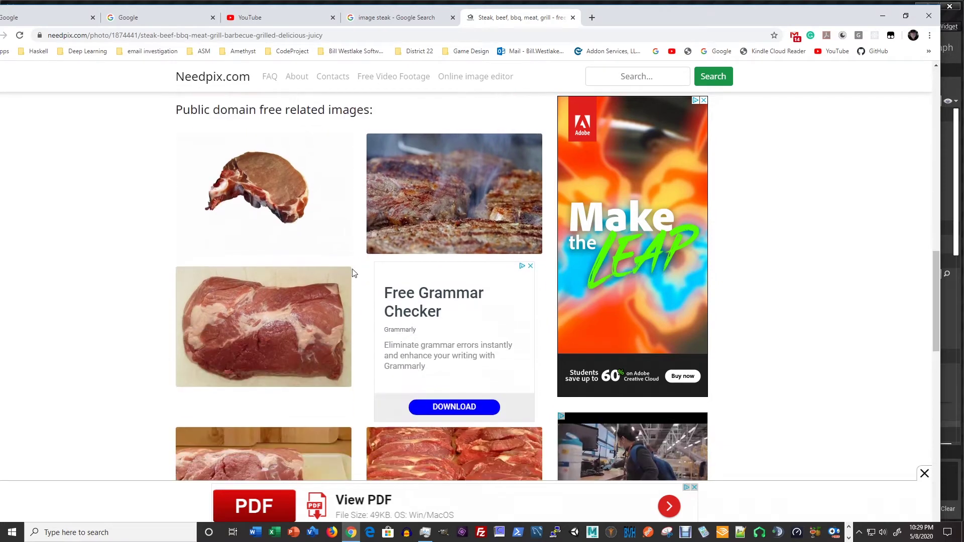
- Open the related beef meat steak photo with the plain white background and copy its image to the clipboard
click(264, 184)
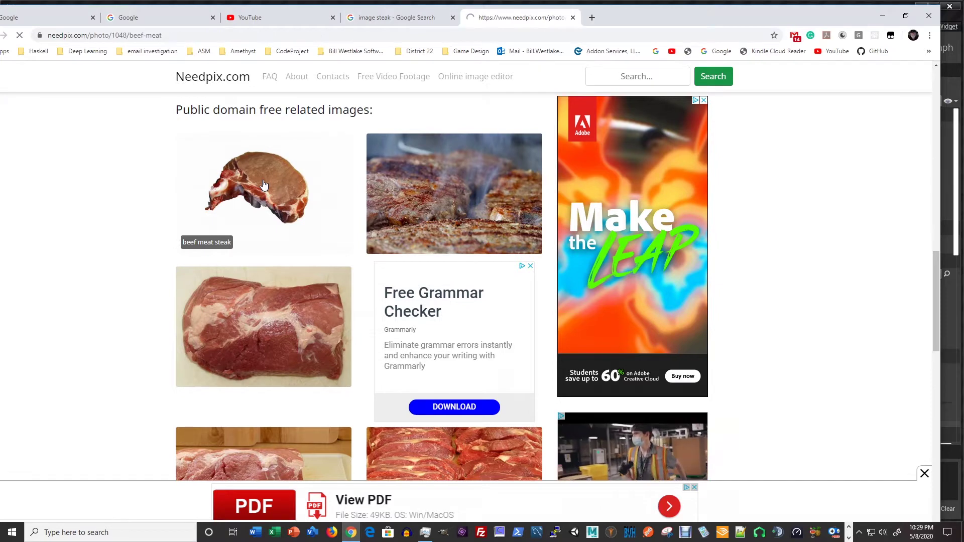
scroll(432, 266, down, 6)
scroll(432, 266, up, 3)
right_click(363, 272)
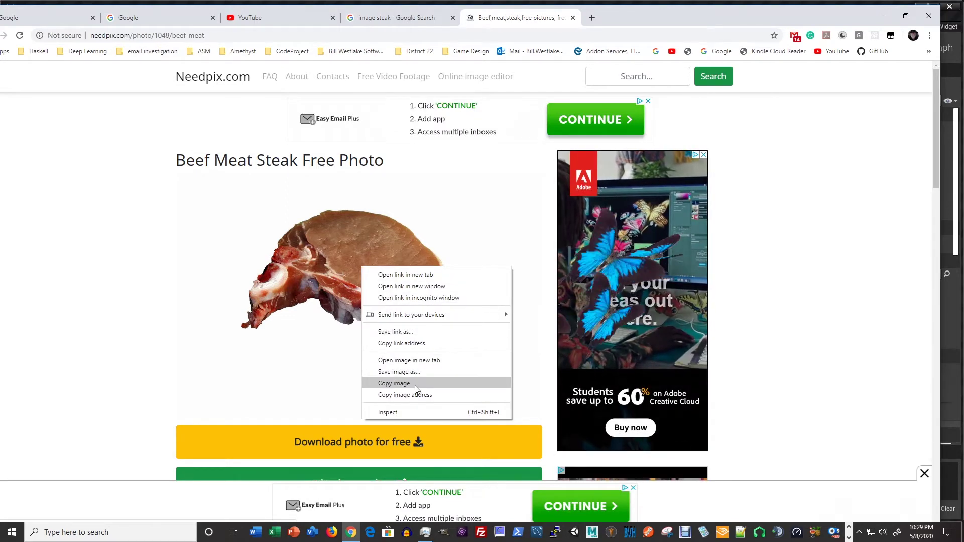
click(421, 384)
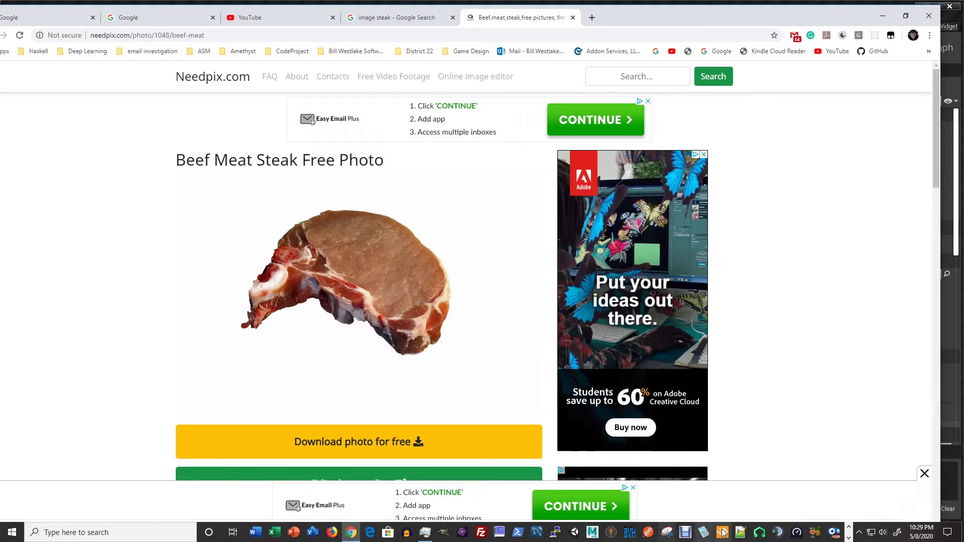
- Minimize the browser, switch to GIMP and create a new image from the copied steak picture
click(882, 16)
click(849, 528)
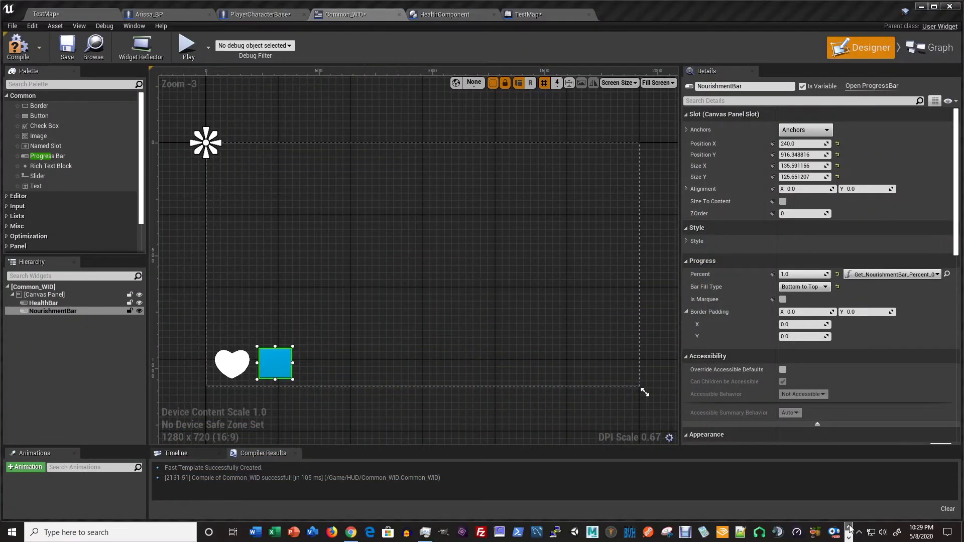
click(449, 535)
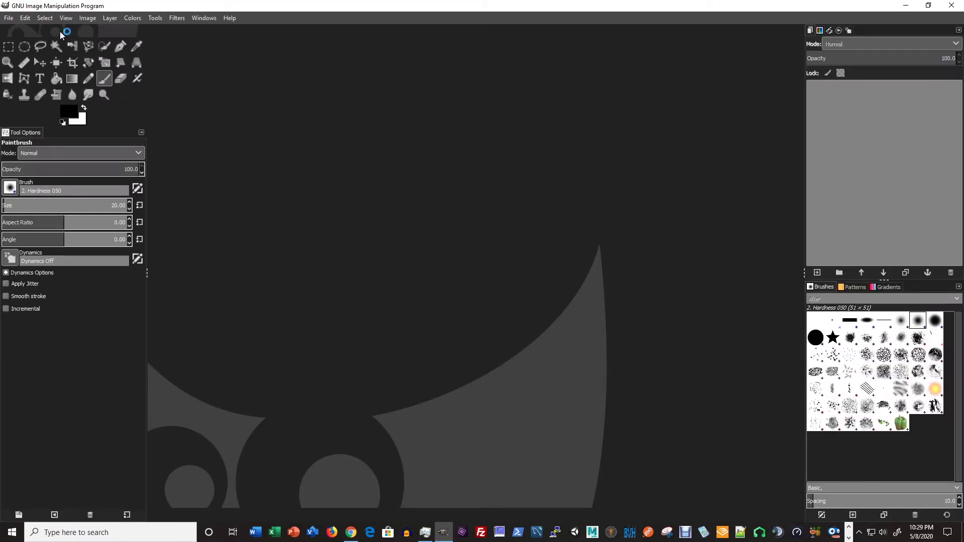
click(8, 18)
mouse_move(80, 44)
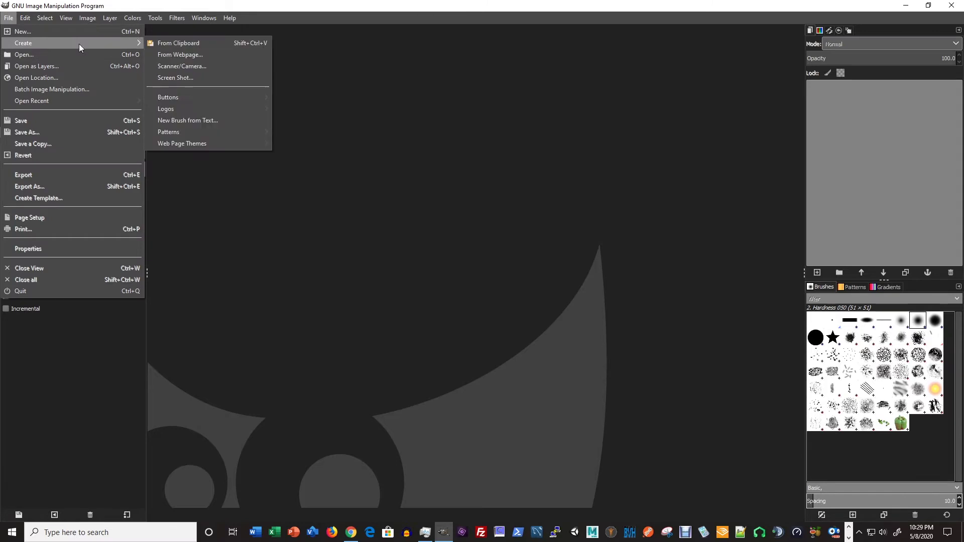
click(174, 43)
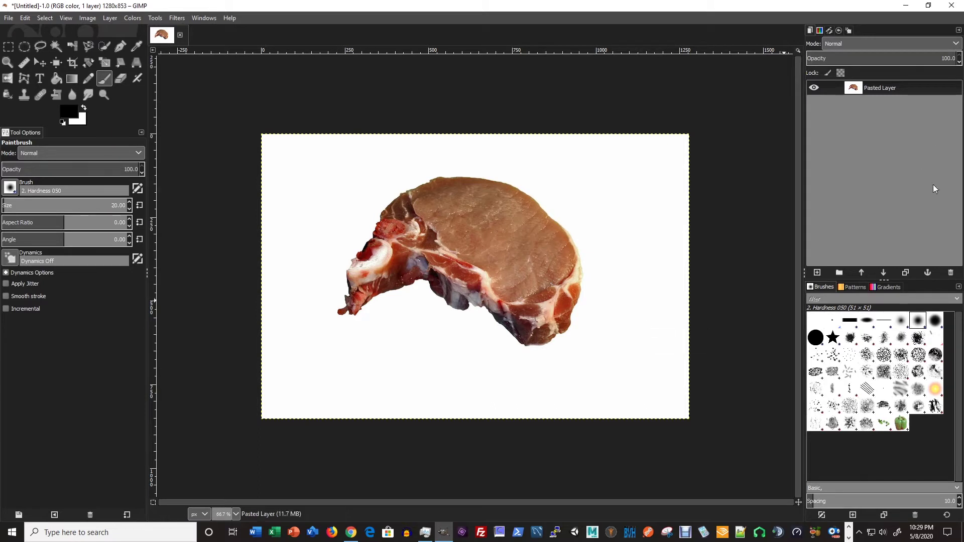
- Add a new transparent layer of 1280 × 853 px above the pasted steak layer
click(818, 272)
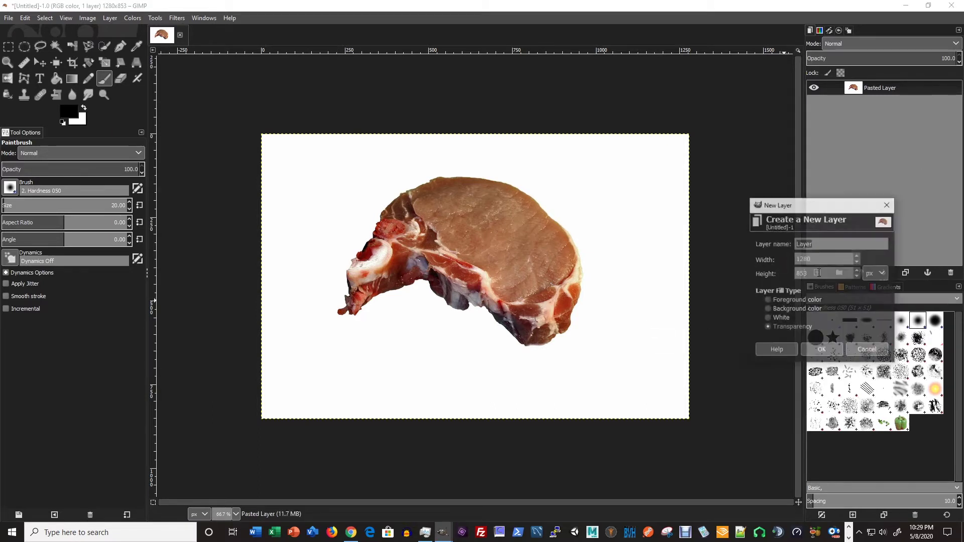
click(822, 351)
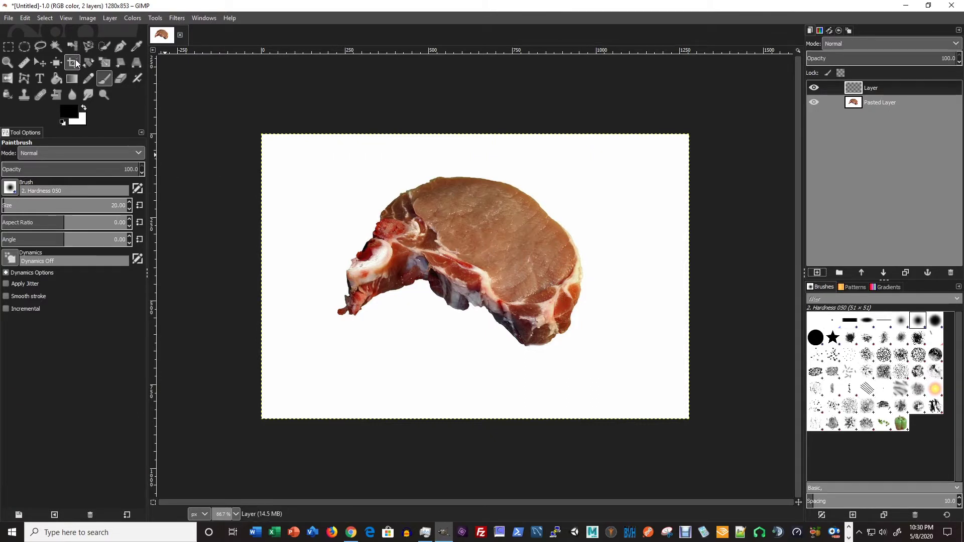
- Fuzzy-select the transparent layer's whole area and set the Eraser size to 334
click(56, 46)
click(321, 168)
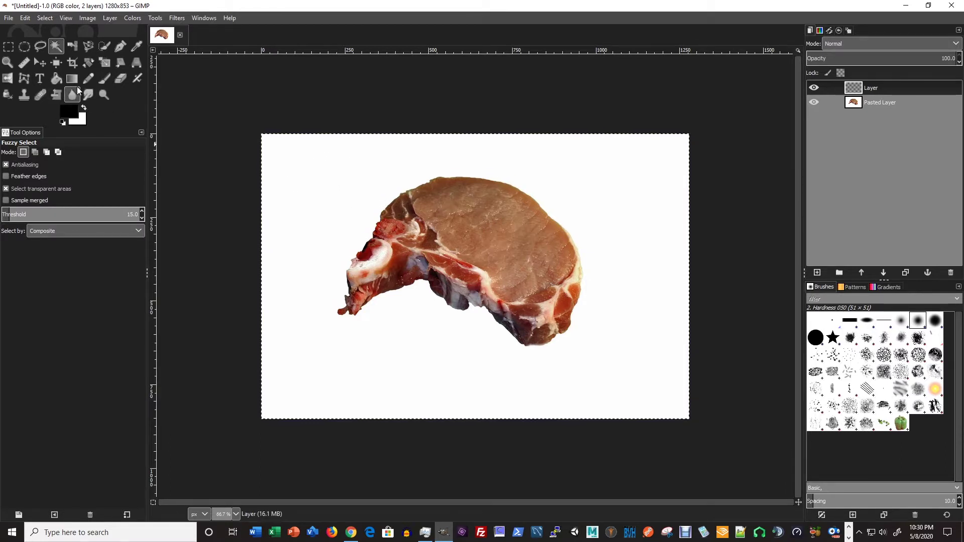
click(121, 78)
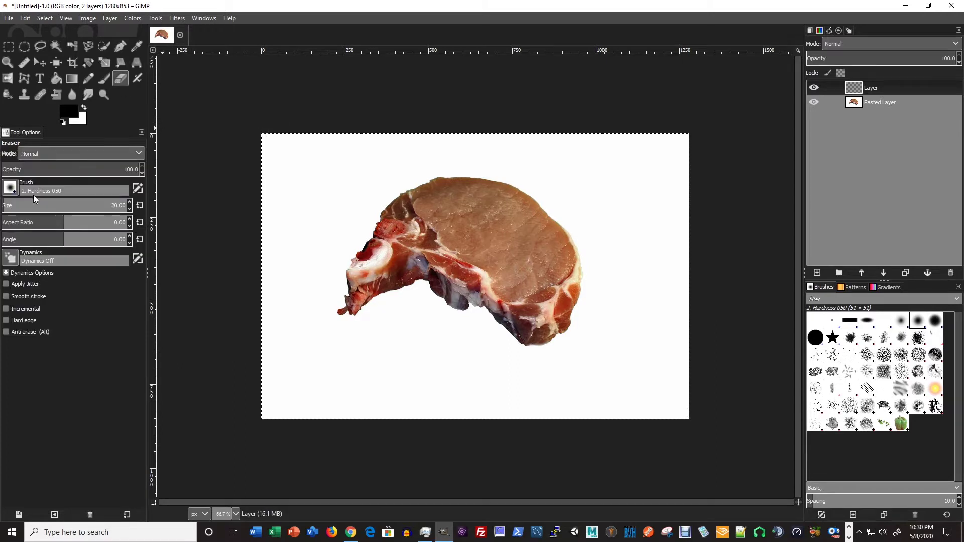
drag(4, 207, 43, 207)
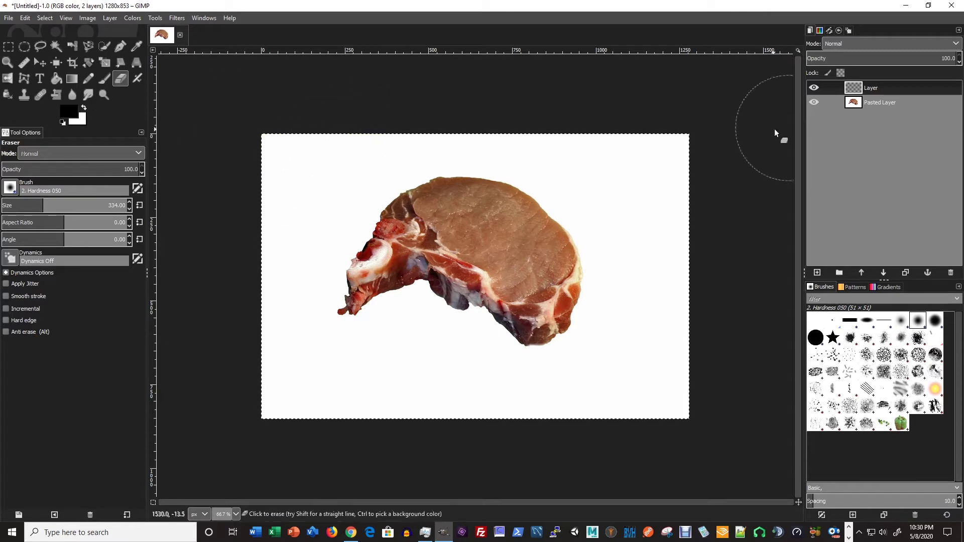
- Make the Pasted Layer the active layer and check its alpha channel options
click(897, 103)
right_click(898, 104)
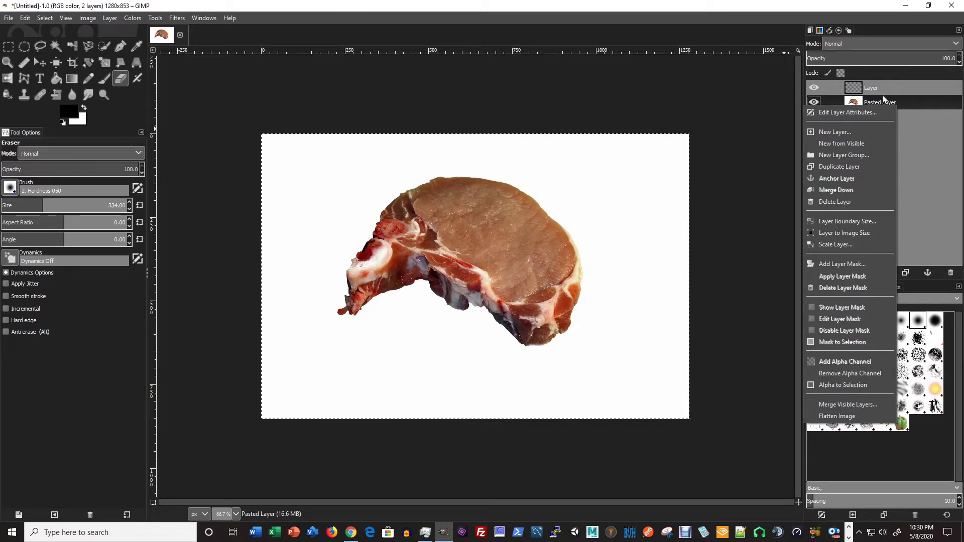
click(926, 103)
click(888, 107)
right_click(887, 109)
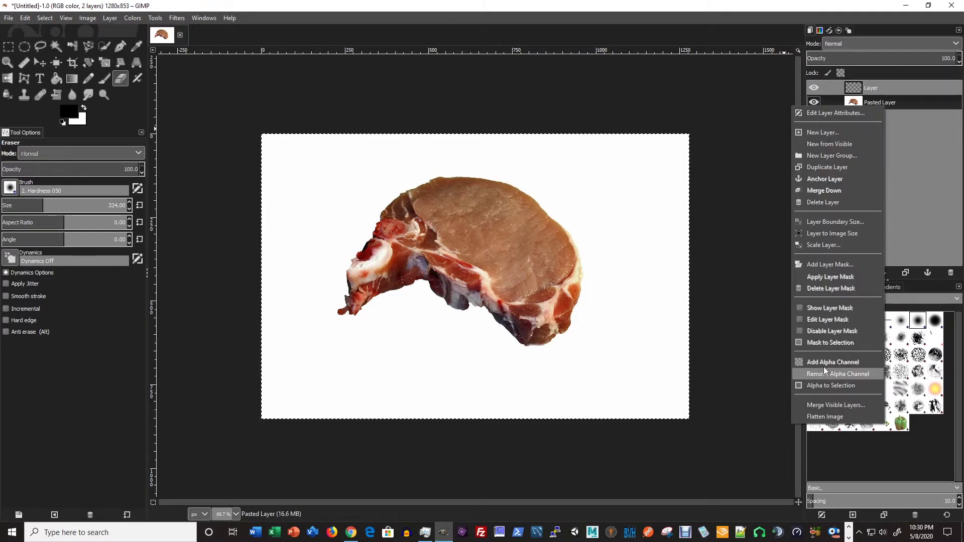
click(390, 94)
- Try to erase the white background near the steak's upper-left edge freehand, and undo the erasing
mouse_move(312, 141)
mouse_down()
mouse_move(238, 164)
mouse_move(461, 137)
mouse_move(321, 221)
mouse_move(371, 206)
mouse_move(313, 279)
mouse_move(327, 157)
mouse_up()
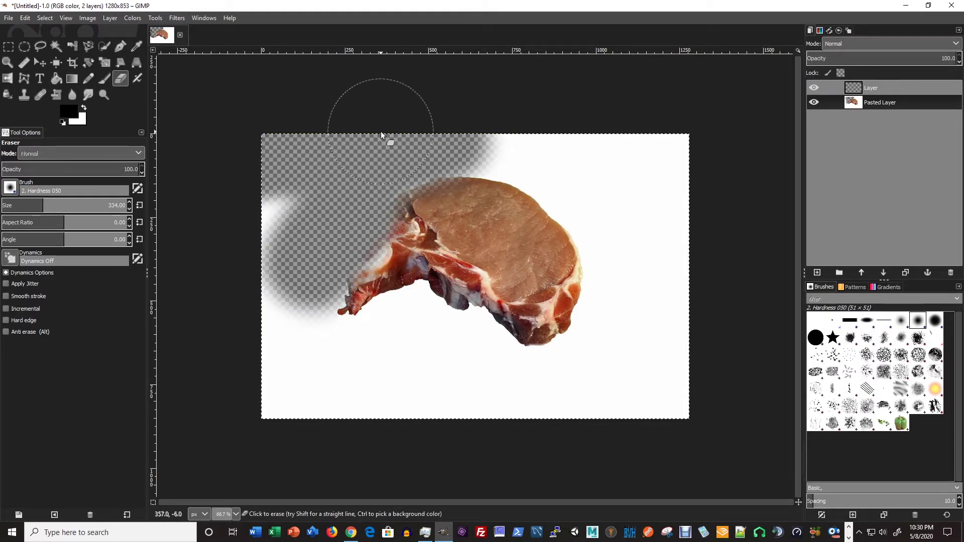
key(ctrl+z)
key(ctrl+z)
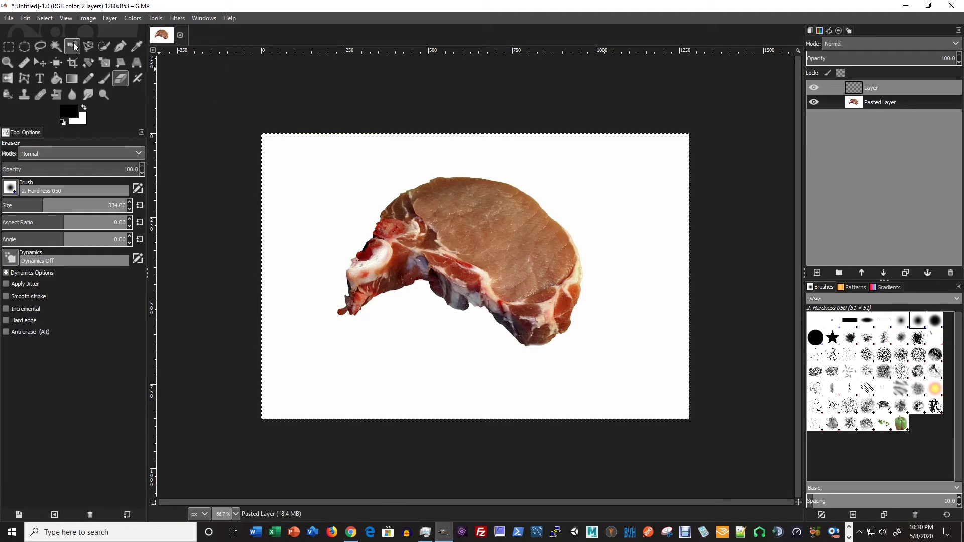
- Erase the fuzzy-selected white background around the steak on the Pasted Layer and clear the selection
click(56, 47)
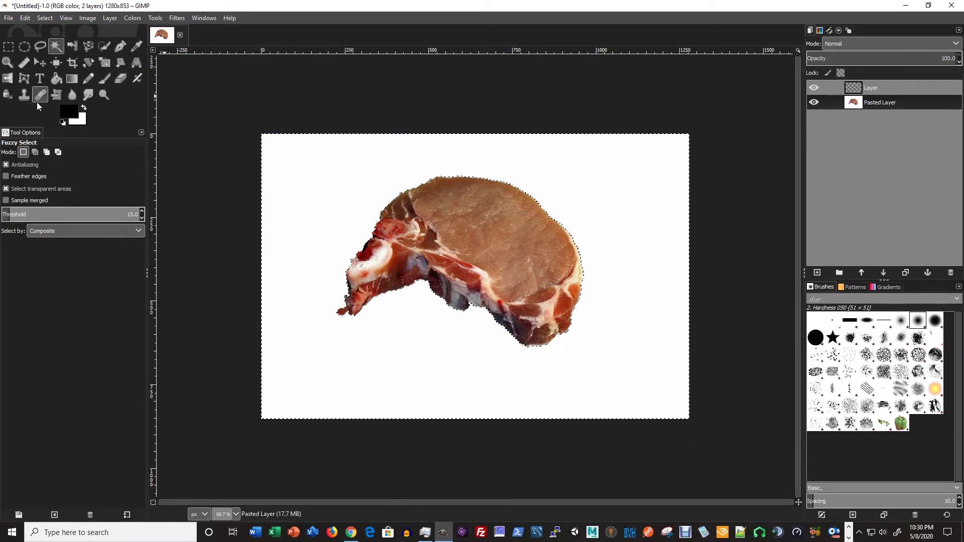
click(119, 78)
drag(294, 138, 271, 172)
mouse_move(321, 212)
mouse_down()
mouse_move(381, 205)
mouse_move(321, 320)
mouse_move(427, 317)
mouse_move(365, 339)
mouse_move(523, 329)
mouse_move(580, 269)
mouse_move(509, 188)
mouse_move(337, 170)
mouse_move(674, 154)
mouse_move(577, 188)
mouse_move(616, 300)
mouse_move(495, 360)
mouse_move(284, 384)
mouse_move(649, 385)
mouse_move(705, 275)
mouse_move(657, 309)
mouse_move(664, 219)
mouse_move(276, 167)
mouse_move(270, 417)
mouse_move(294, 158)
mouse_move(304, 297)
mouse_move(287, 351)
mouse_move(708, 354)
mouse_move(643, 153)
mouse_move(623, 141)
mouse_up()
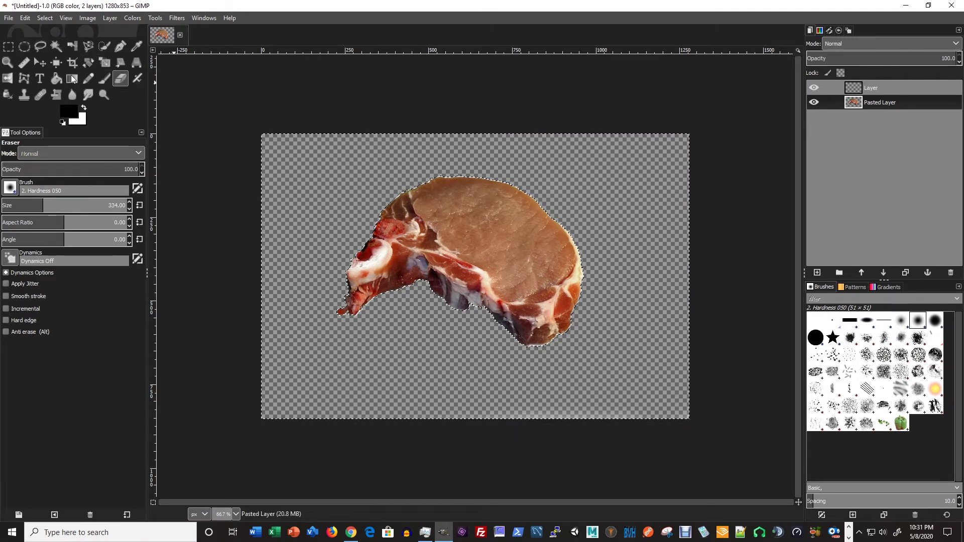
click(47, 20)
click(55, 45)
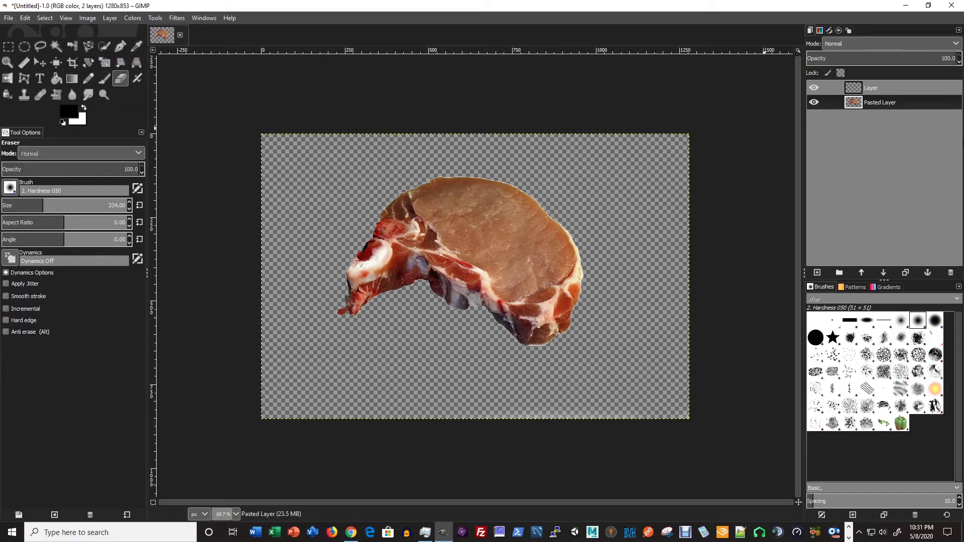
- Erase the small protruding bit at the steak's lower-left tip on the Pasted Layer, reducing the Eraser size to 53.16
click(896, 89)
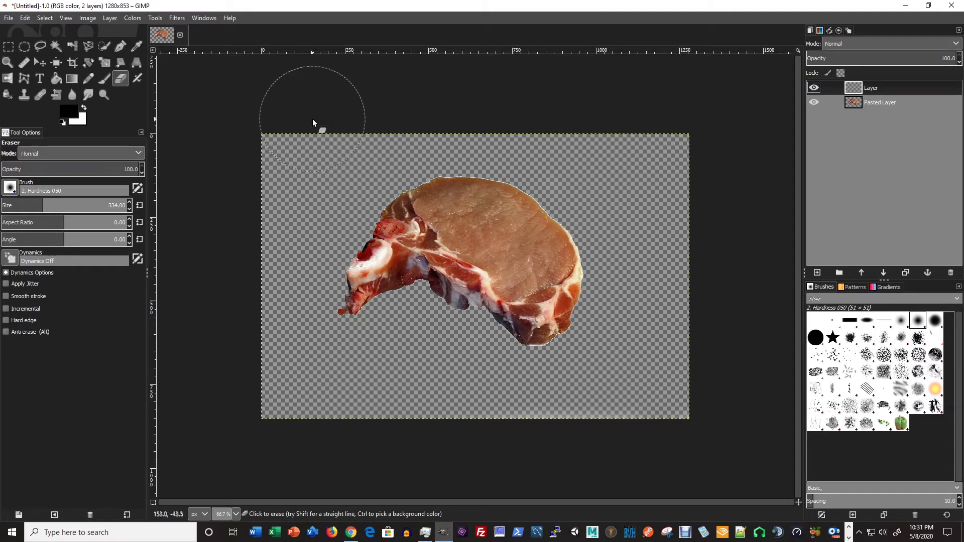
click(120, 46)
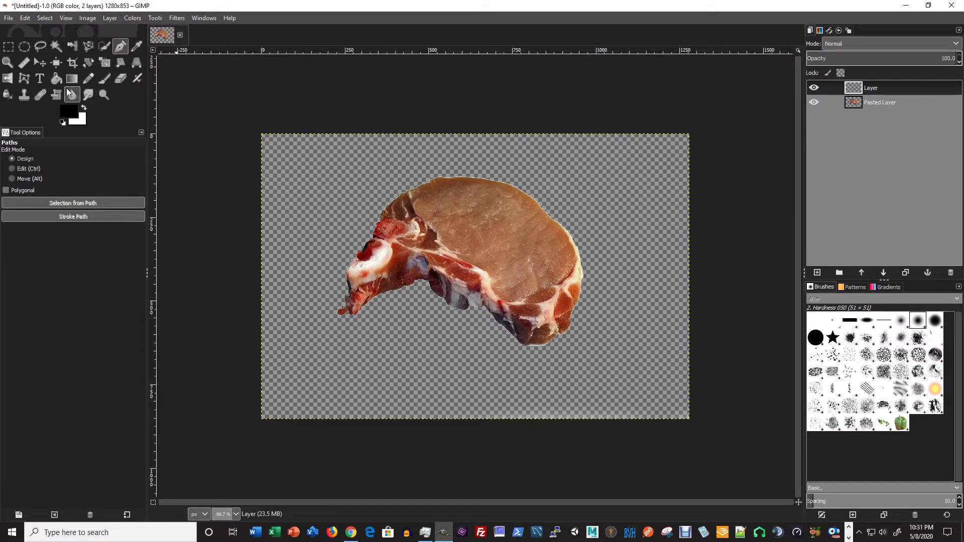
click(118, 79)
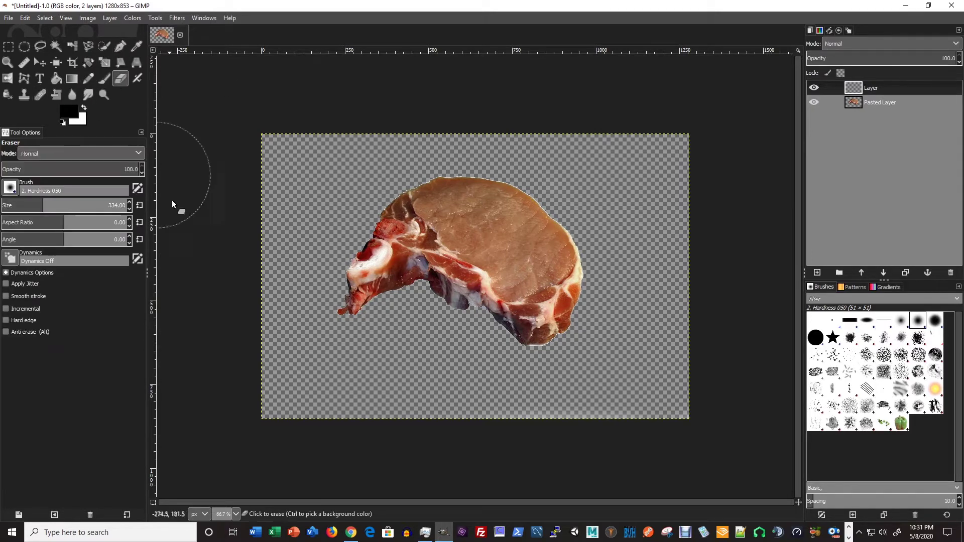
click(873, 103)
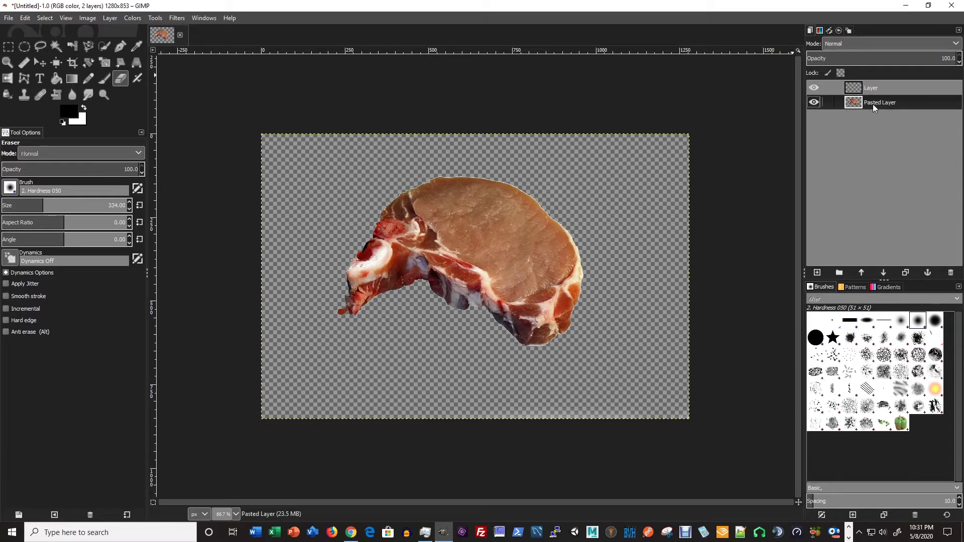
click(295, 322)
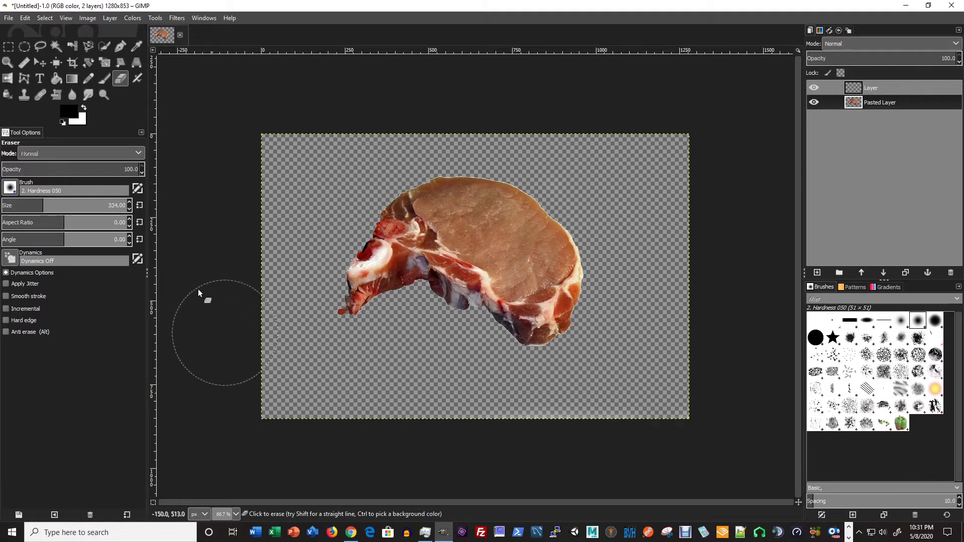
drag(42, 206, 11, 207)
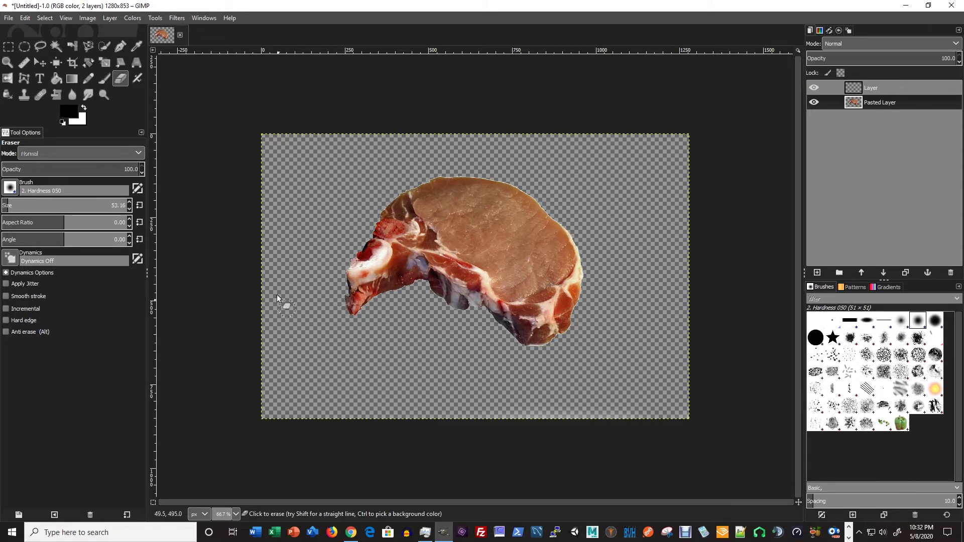
- On the empty upper layer, start a path at the steak's lower-left tip and trace up its left edge
click(875, 89)
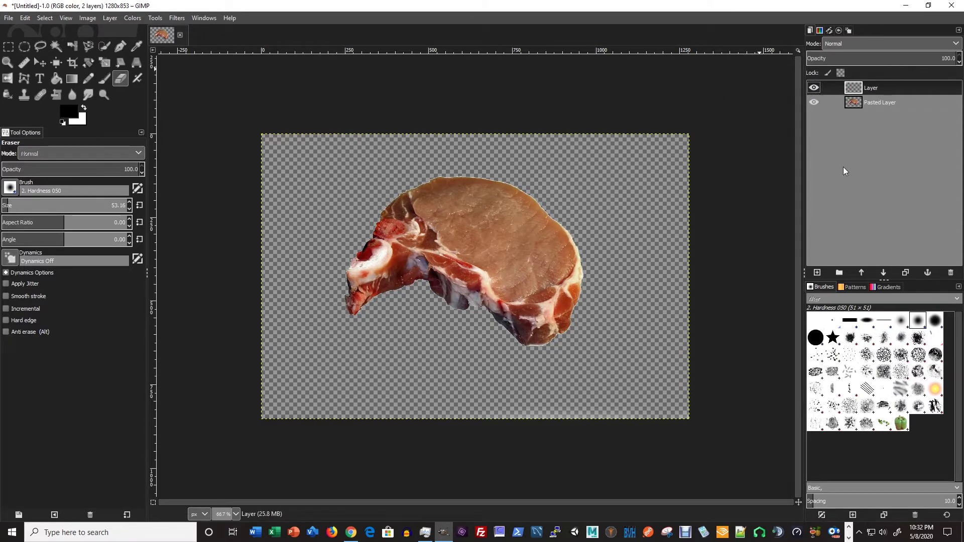
click(121, 47)
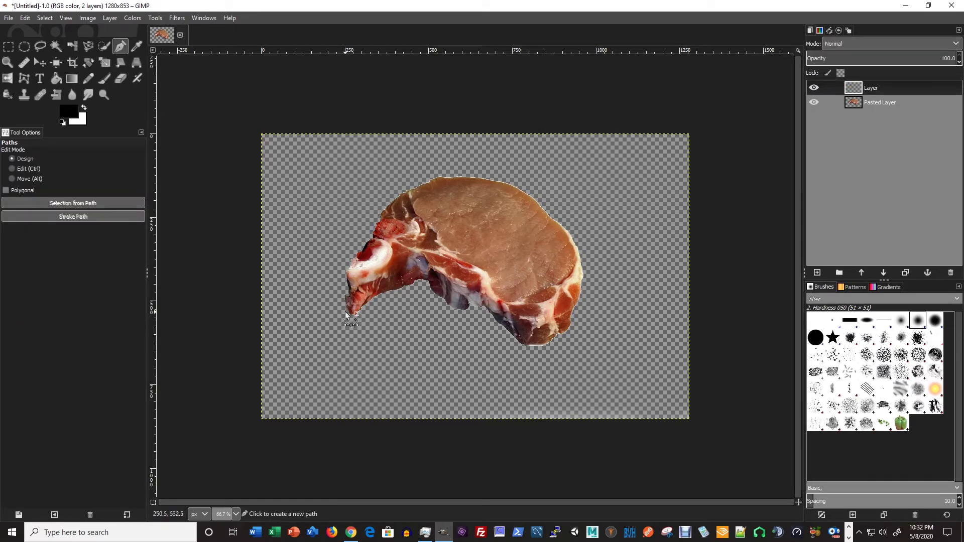
click(351, 314)
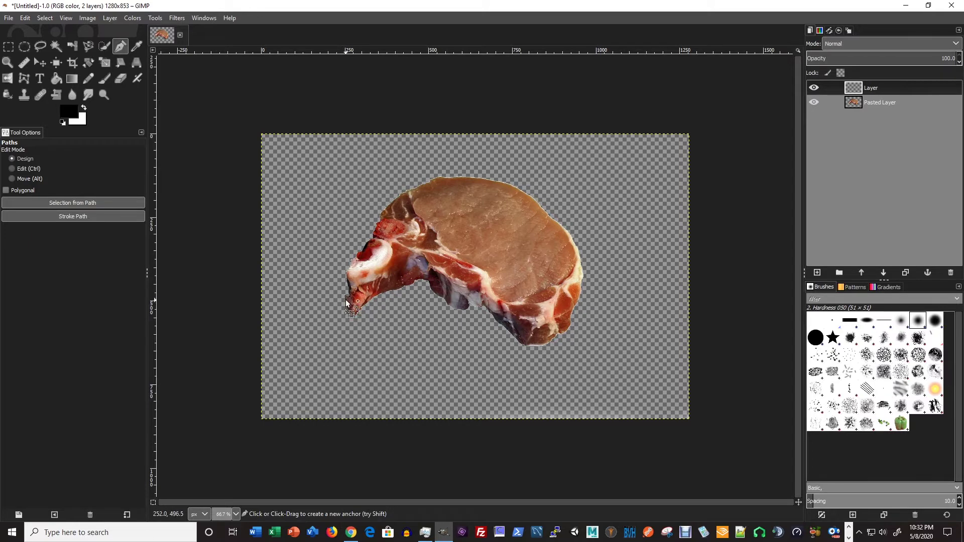
click(346, 296)
click(372, 237)
click(387, 203)
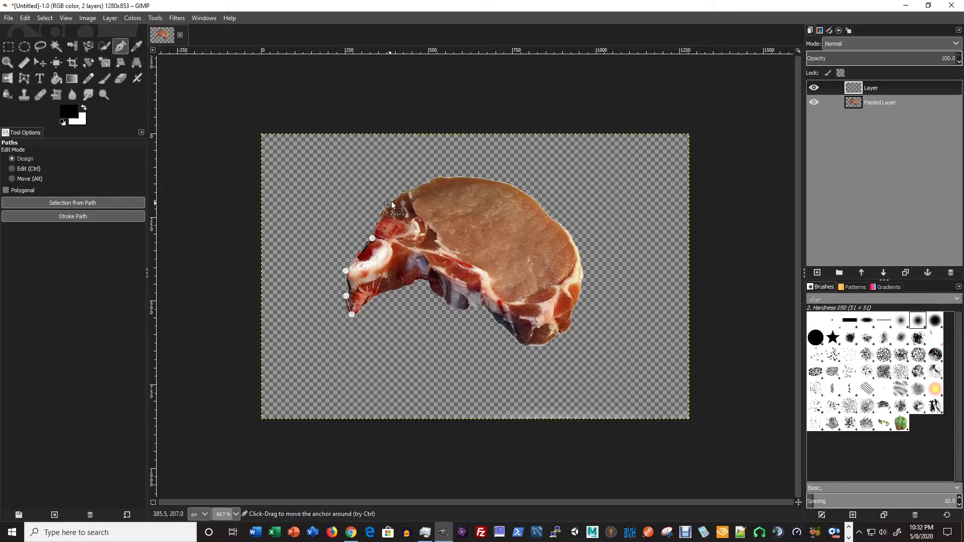
- Continue the path along the steak's top and right edges and around to its lowest point
click(433, 179)
click(488, 179)
click(530, 197)
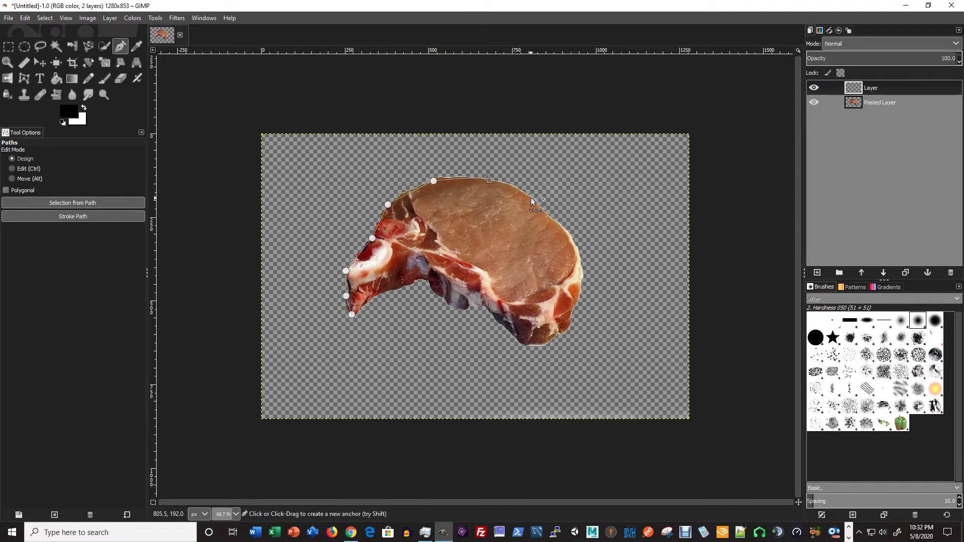
click(572, 237)
click(582, 285)
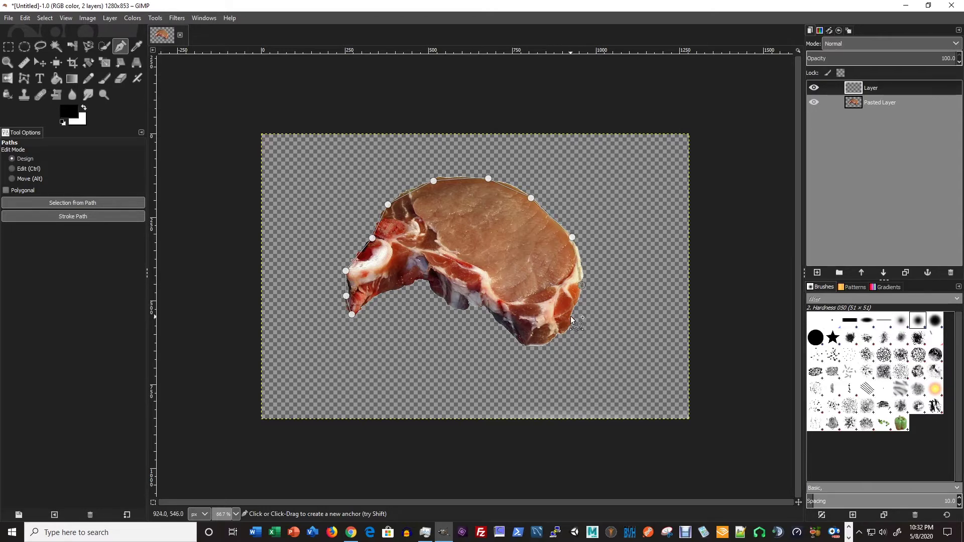
click(572, 310)
click(524, 346)
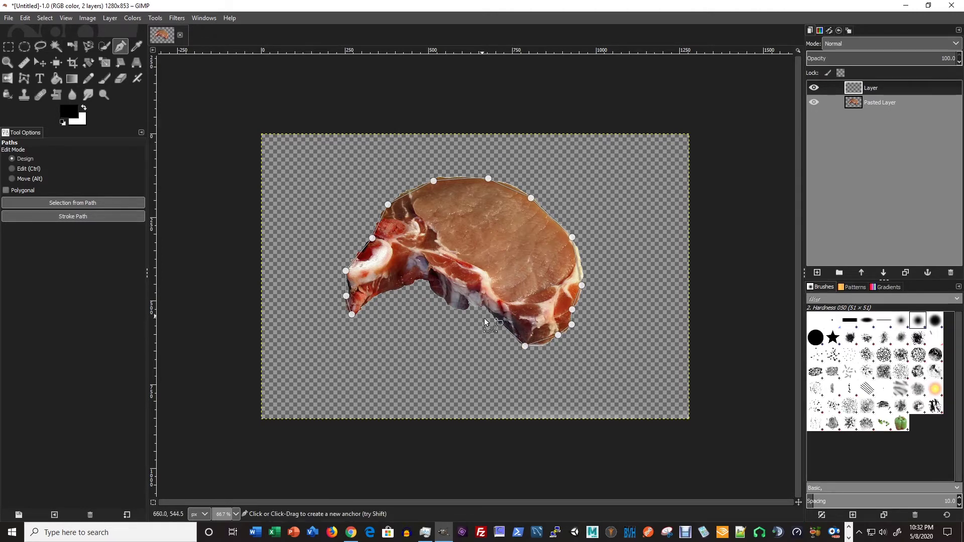
- Extend the path from the lowest point along the steak's jagged underside to the dark flap below the middle
ctrl+scroll(485, 323, up, 2)
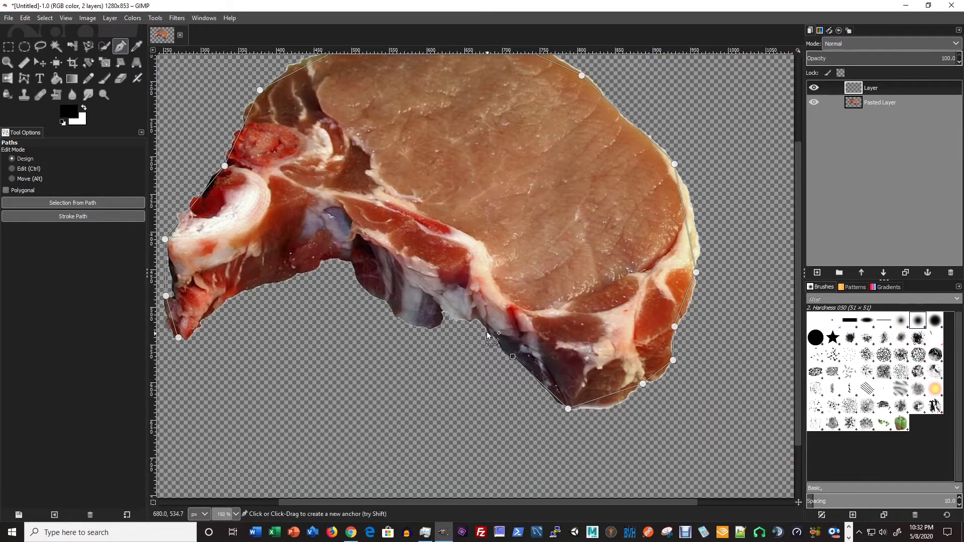
click(477, 320)
click(426, 326)
click(393, 312)
click(385, 302)
click(362, 287)
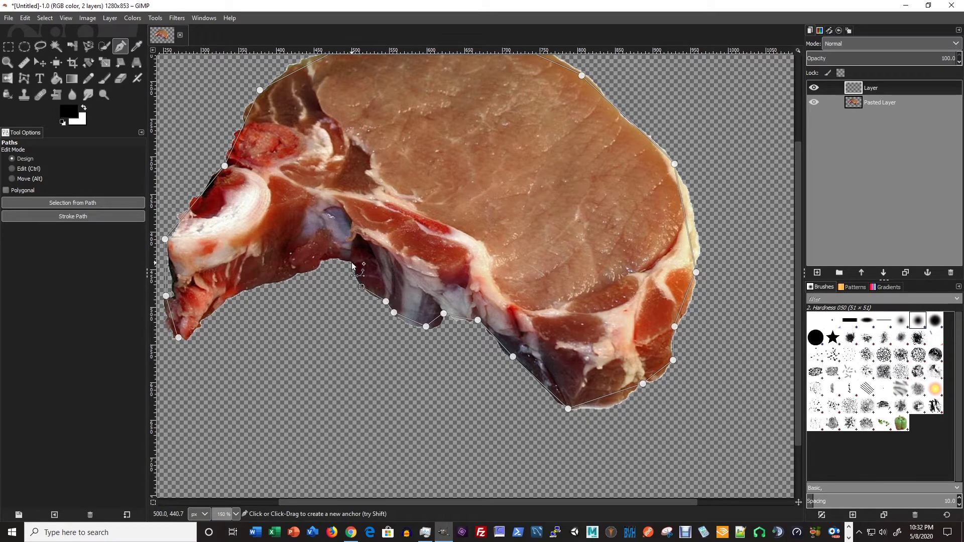
- Trace the path along the arched lower edge to the left tip and close it on the first anchor
click(336, 258)
click(321, 261)
click(249, 287)
click(216, 312)
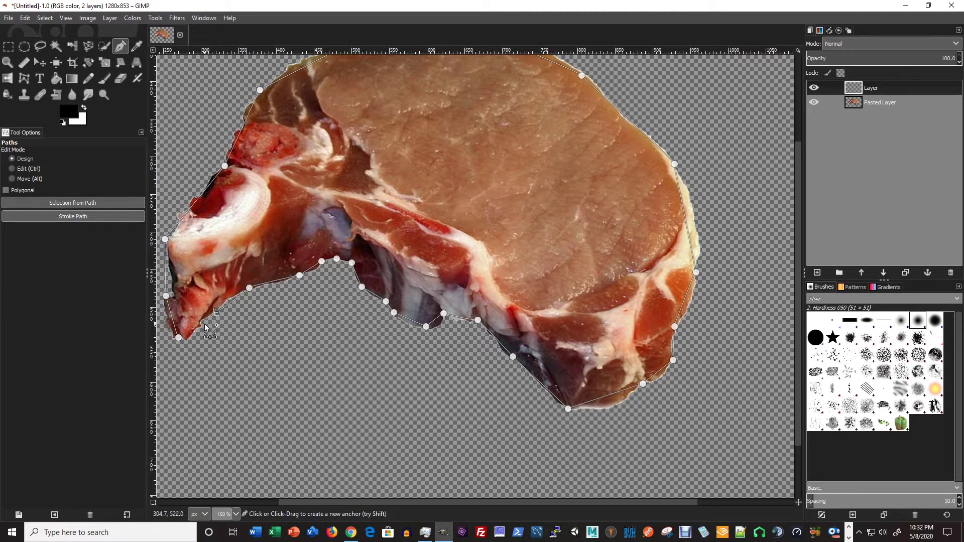
click(190, 335)
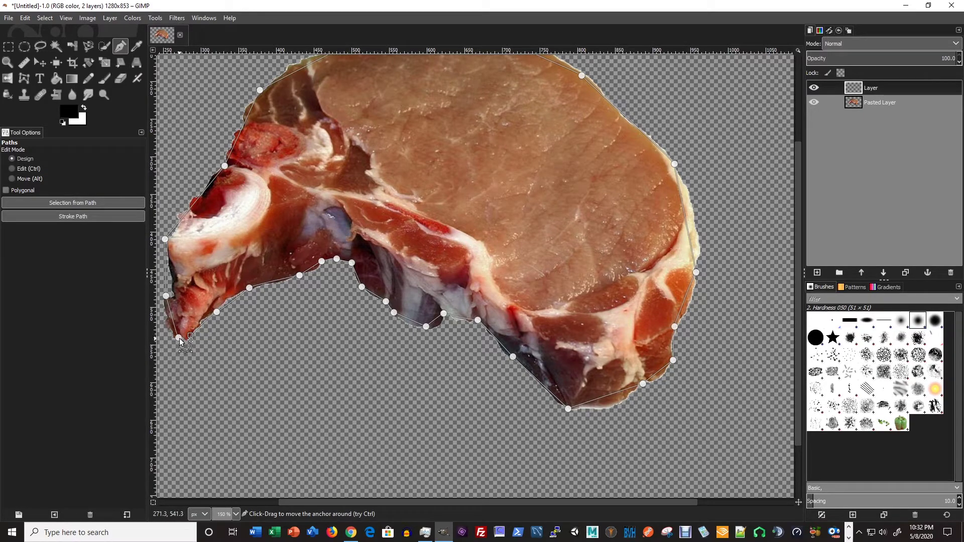
key(ctrl)
ctrl+click(178, 338)
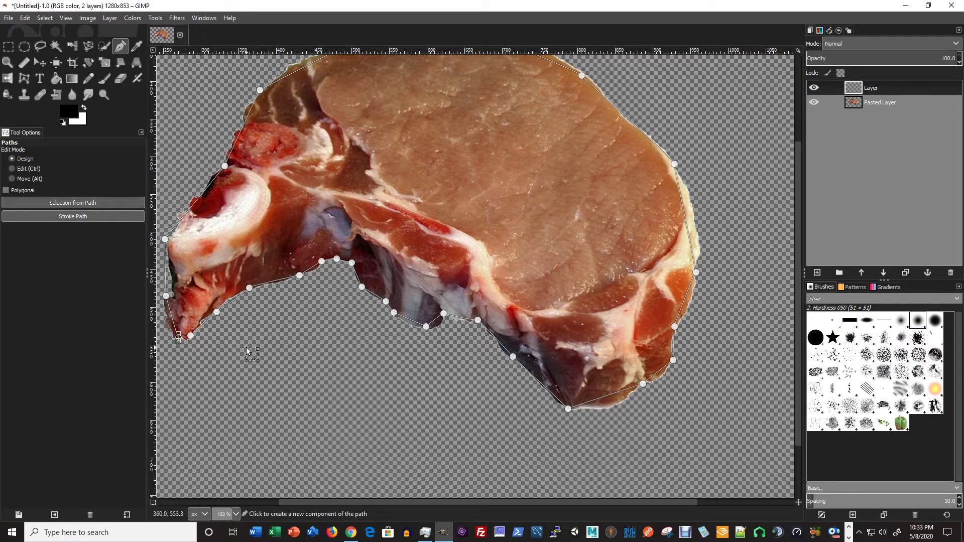
- Switch the path to Edit mode and adjust the curve handles of the two anchors on the steak's far-left edge
scroll(330, 351, down, 2)
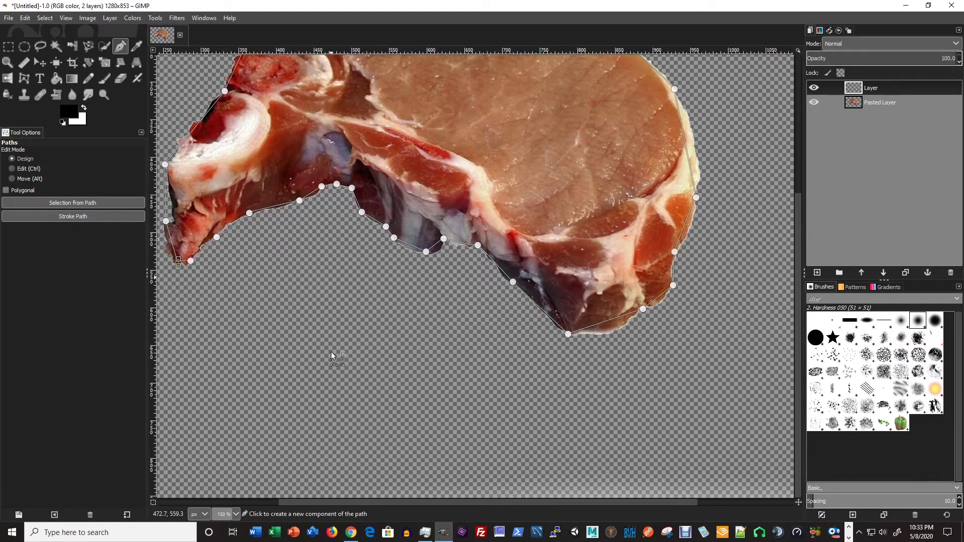
scroll(330, 352, up, 5)
scroll(352, 226, down, 3)
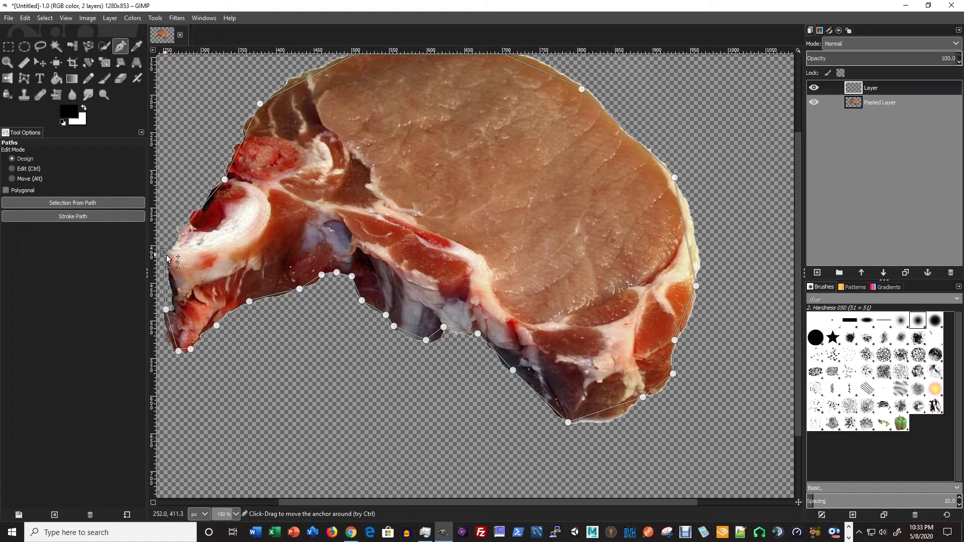
click(20, 169)
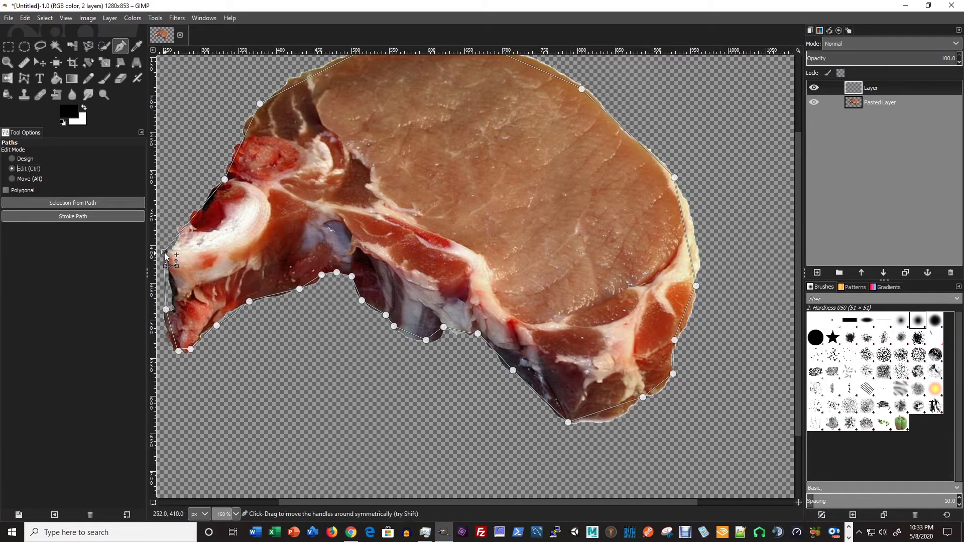
mouse_move(165, 251)
mouse_down()
mouse_move(158, 265)
mouse_move(169, 266)
mouse_up()
drag(167, 310, 156, 329)
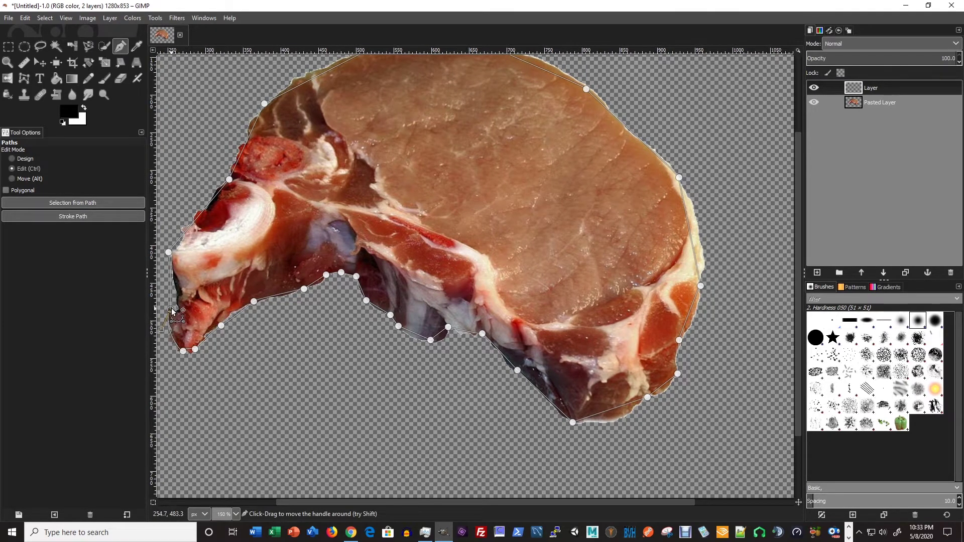
drag(174, 304, 180, 304)
- Insert an anchor beside the white bone and adjust the curve handles of the next anchor above it
click(184, 237)
drag(174, 243, 177, 248)
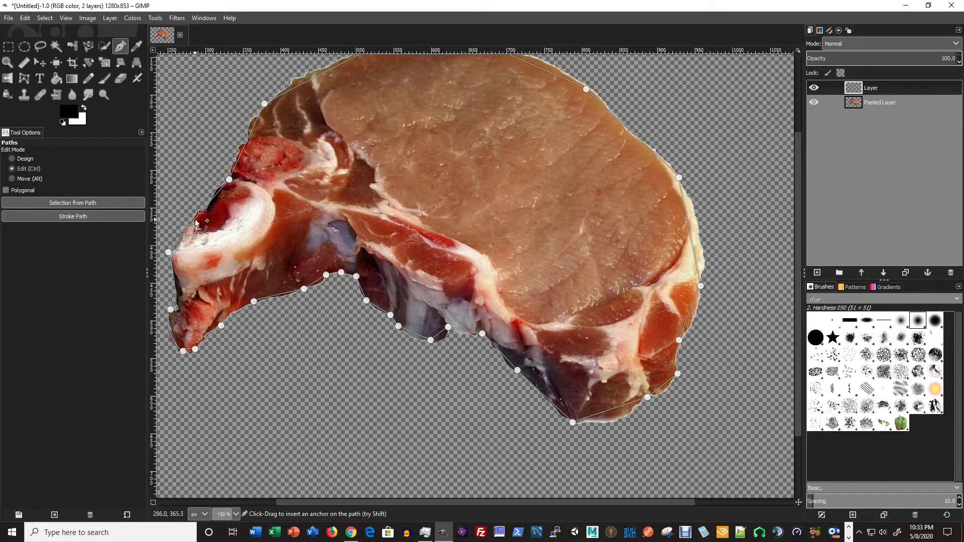
drag(200, 212, 199, 206)
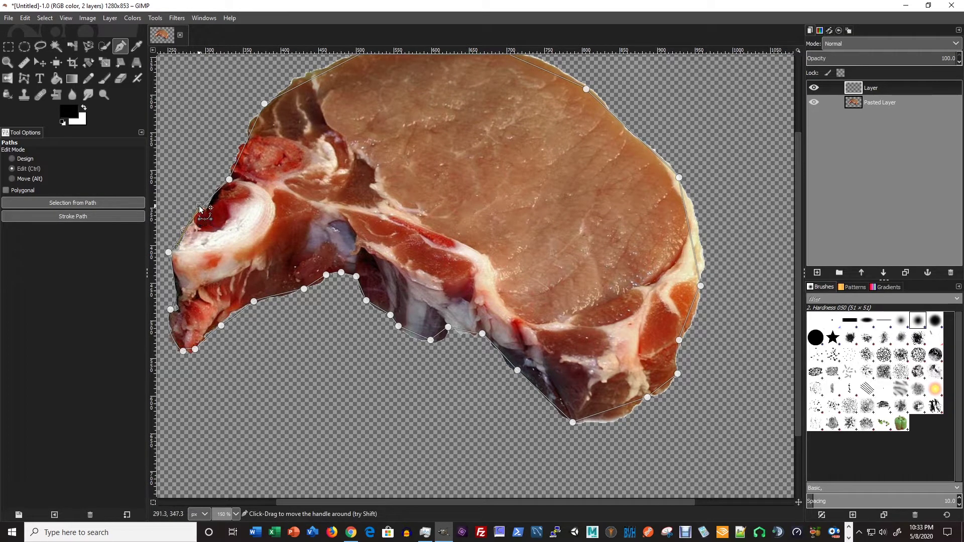
click(230, 181)
drag(232, 176, 227, 157)
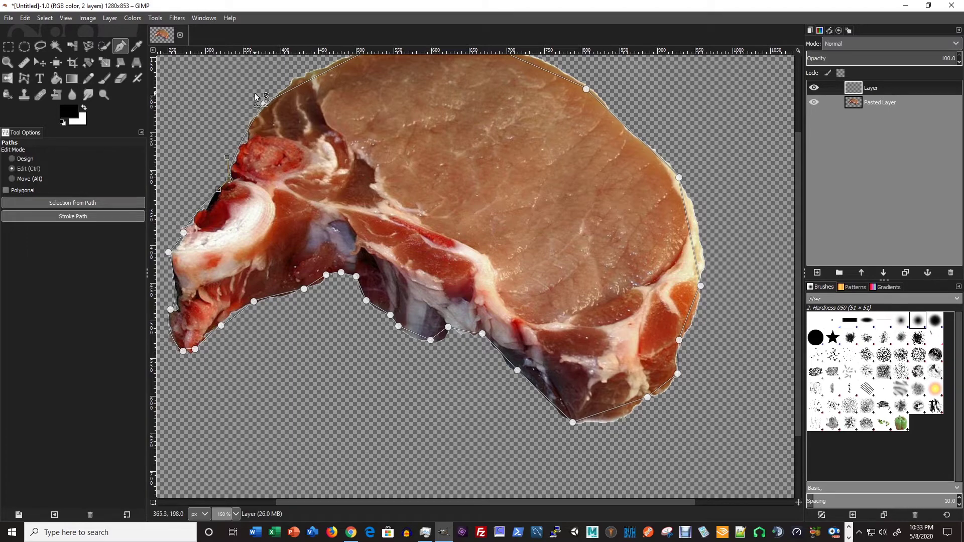
- Adjust the curve handles of the two path anchors on the steak's upper-left edge to follow the fat rim
scroll(351, 130, down, 3)
scroll(350, 128, up, 6)
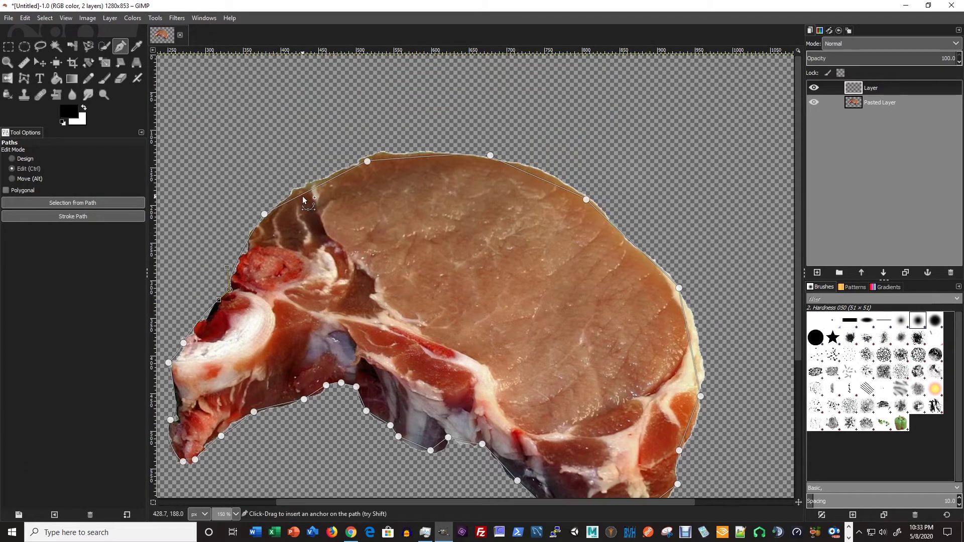
click(265, 214)
mouse_move(264, 213)
mouse_down()
mouse_move(272, 204)
mouse_move(254, 221)
mouse_up()
click(368, 162)
drag(368, 162, 343, 164)
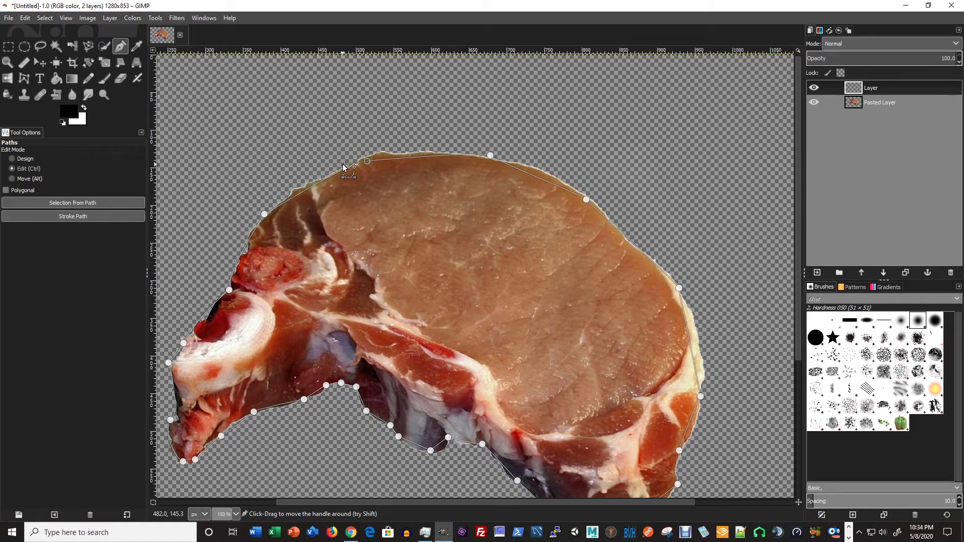
drag(367, 161, 384, 143)
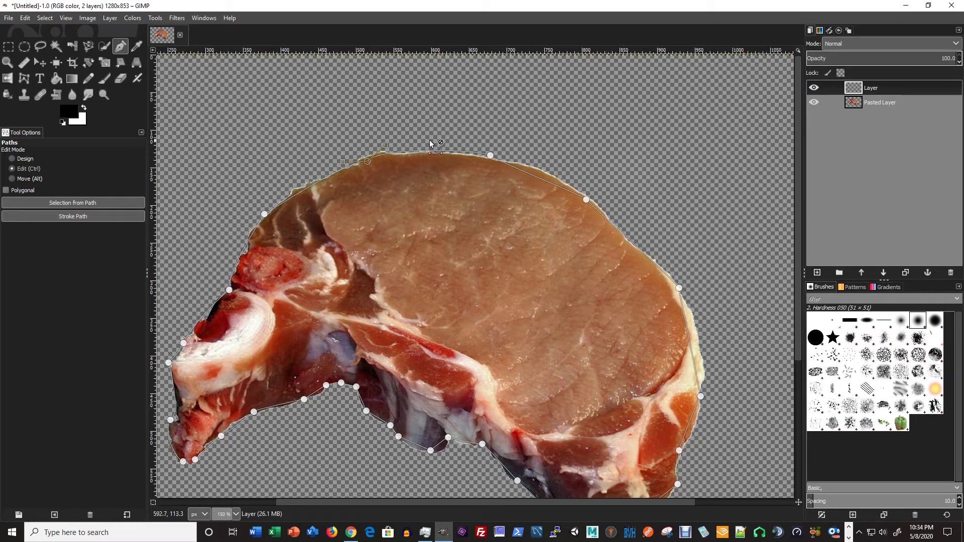
- Bend the path segments from the top anchor down the steak's right edge by adjusting each anchor's curve handles
mouse_move(491, 155)
mouse_down()
mouse_move(508, 161)
mouse_move(487, 160)
mouse_up()
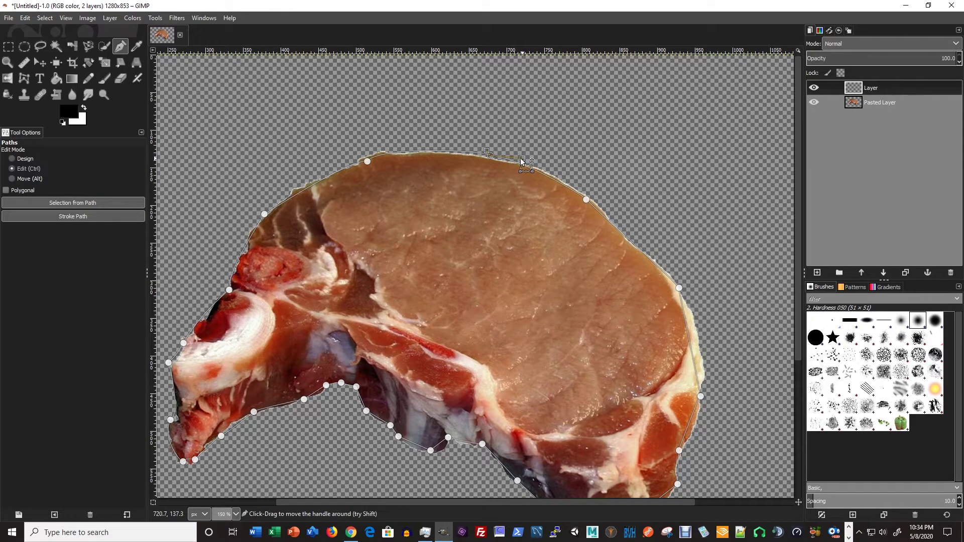
drag(488, 150, 475, 152)
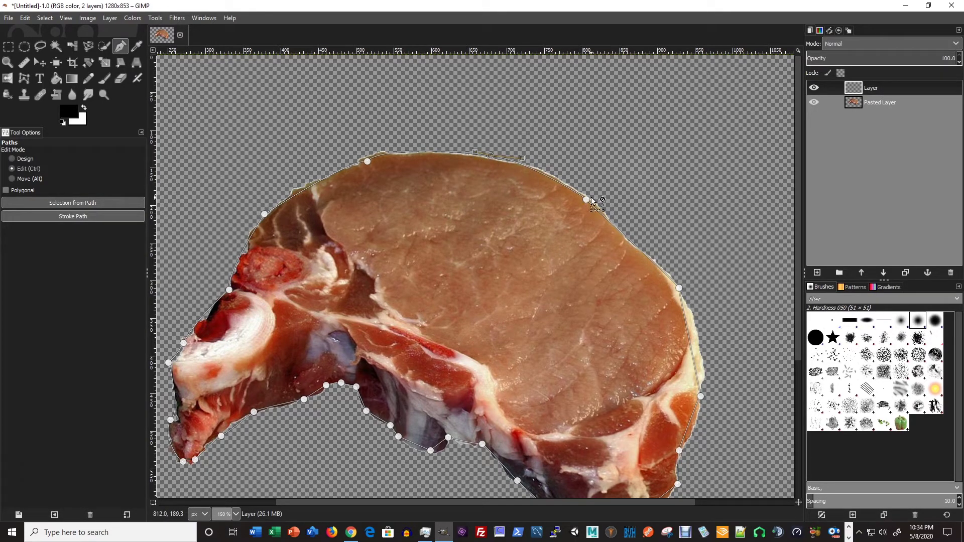
mouse_move(587, 199)
mouse_down()
mouse_move(598, 209)
mouse_move(580, 190)
mouse_up()
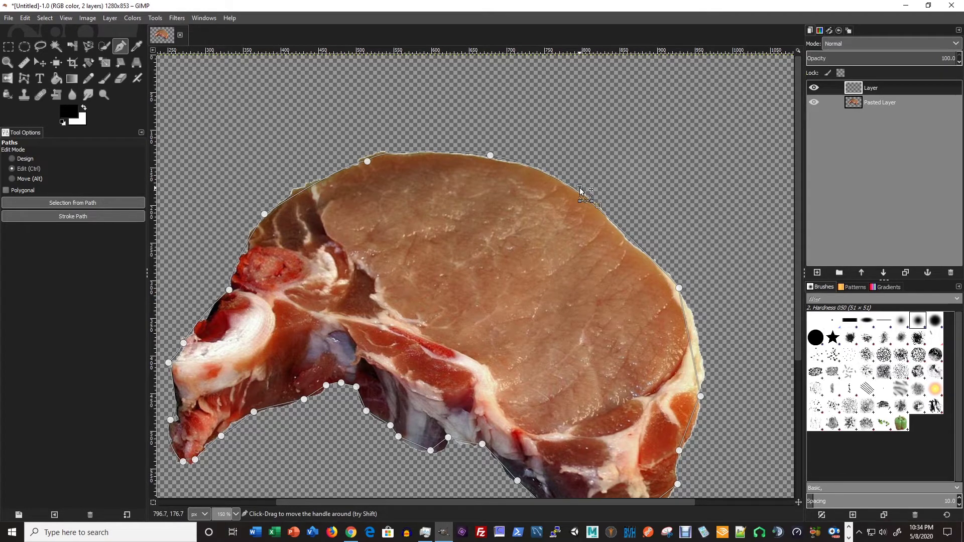
drag(679, 288, 696, 304)
drag(697, 304, 667, 268)
mouse_move(702, 397)
mouse_down()
mouse_move(699, 410)
mouse_move(716, 393)
mouse_move(699, 407)
mouse_up()
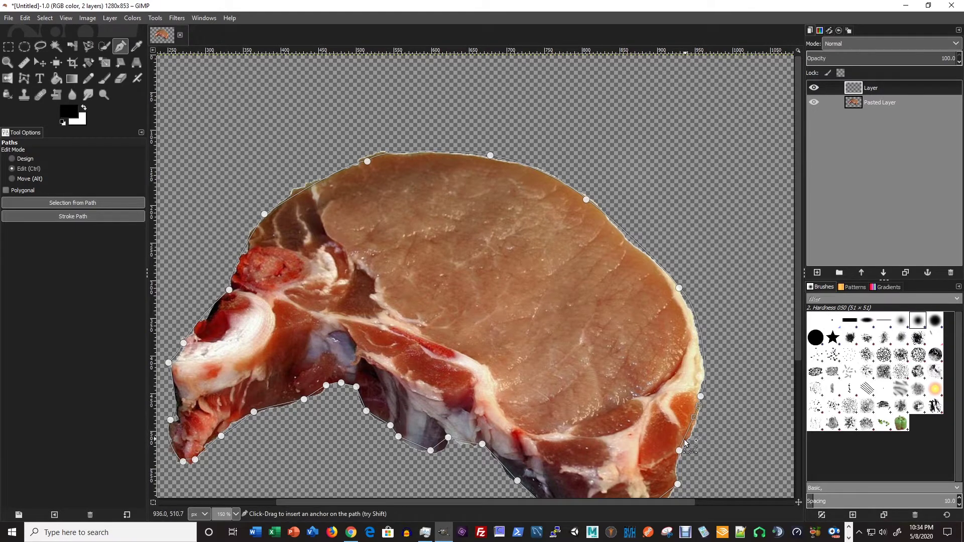
drag(679, 451, 666, 464)
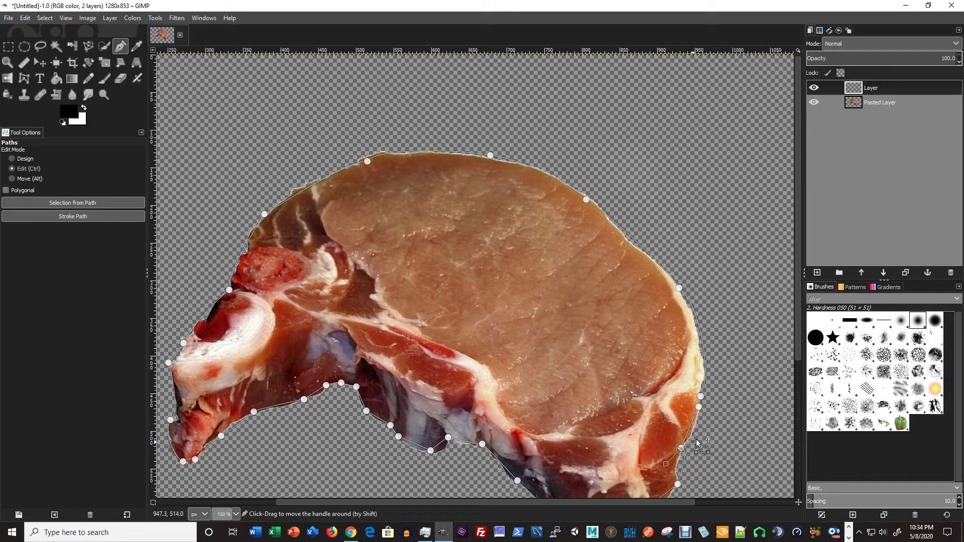
drag(673, 460, 703, 428)
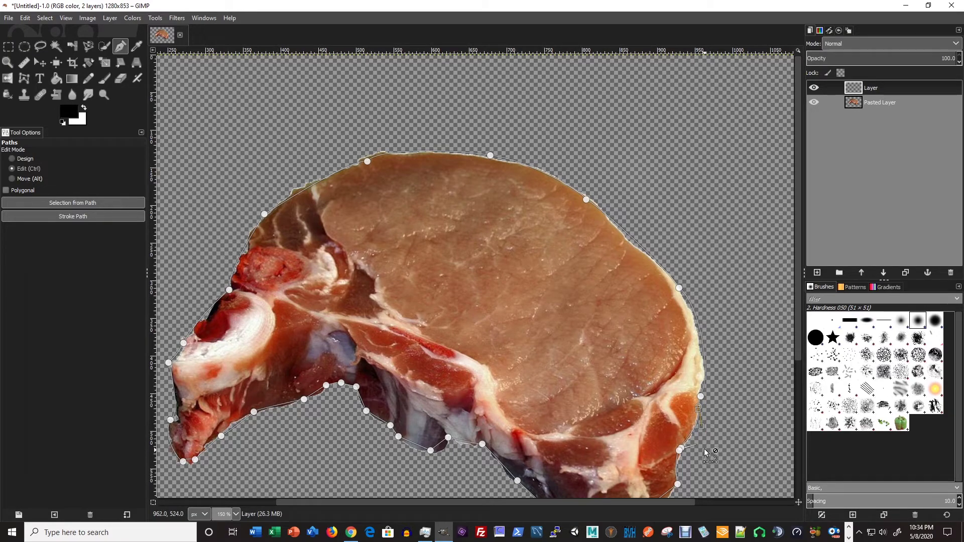
- Adjust the curve handles around the steak's lower-right corner so the path follows the rounded edge to the lowest point
scroll(703, 447, down, 5)
scroll(703, 447, up, 3)
click(678, 396)
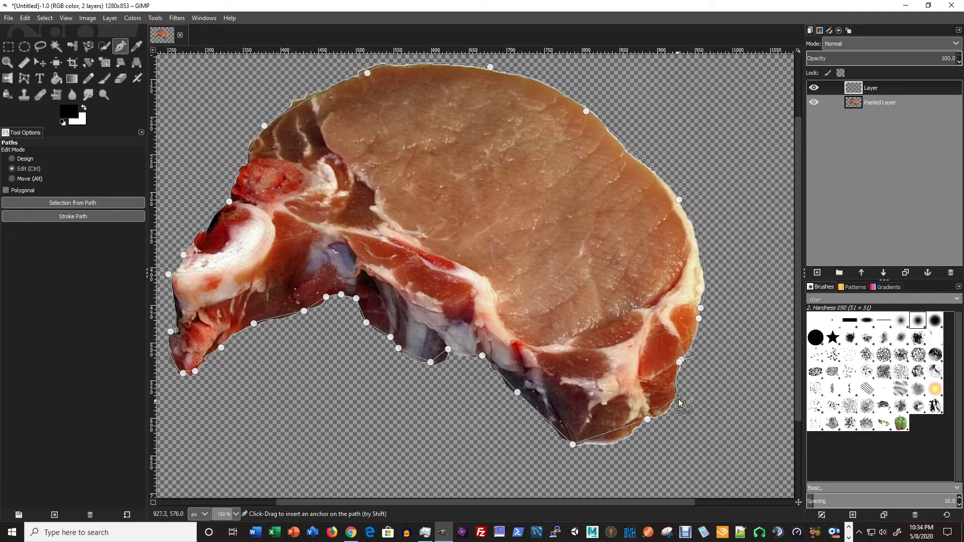
mouse_move(678, 396)
mouse_down()
mouse_move(687, 387)
mouse_move(673, 412)
mouse_up()
click(648, 420)
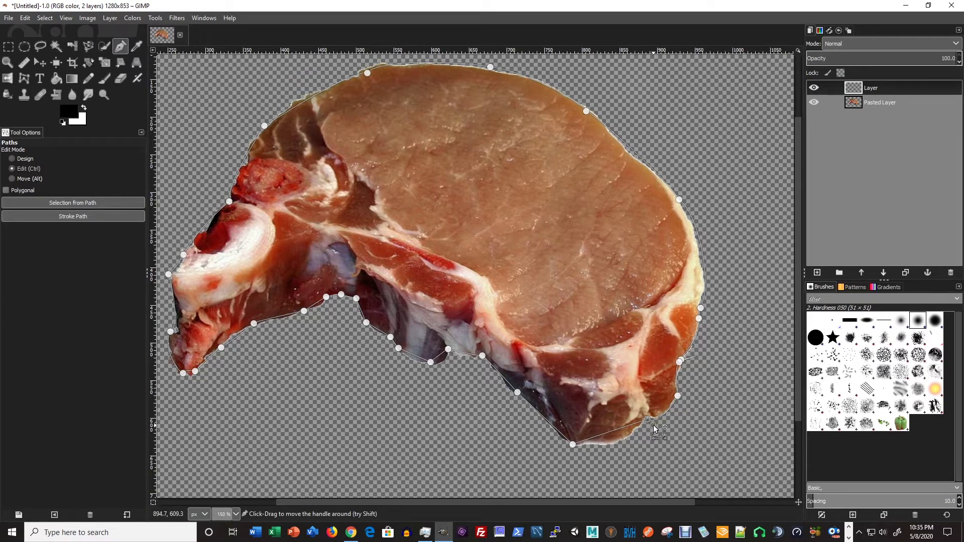
drag(668, 425, 640, 451)
drag(574, 445, 554, 437)
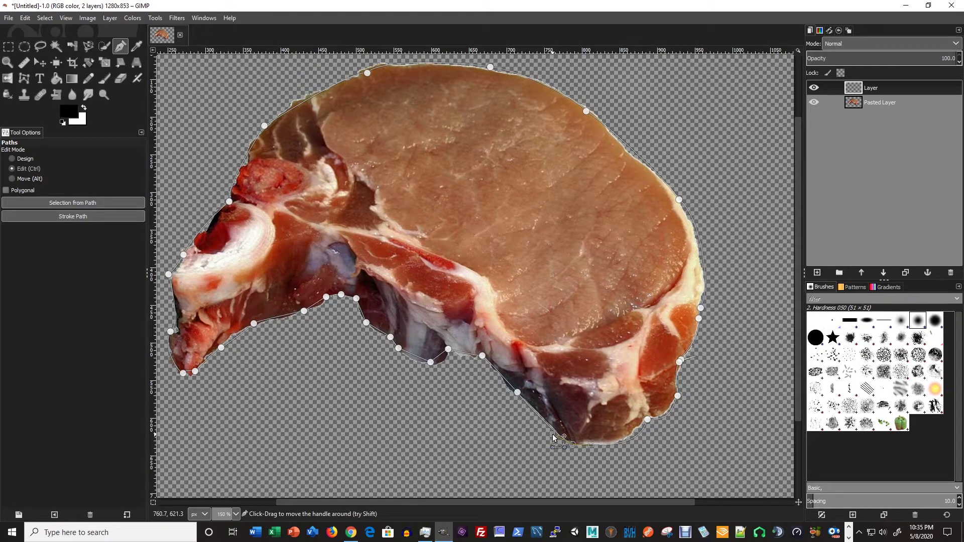
- Adjust the curve handles along the steak's diagonal underside and around the dark flap below the middle
click(518, 393)
drag(522, 401, 484, 361)
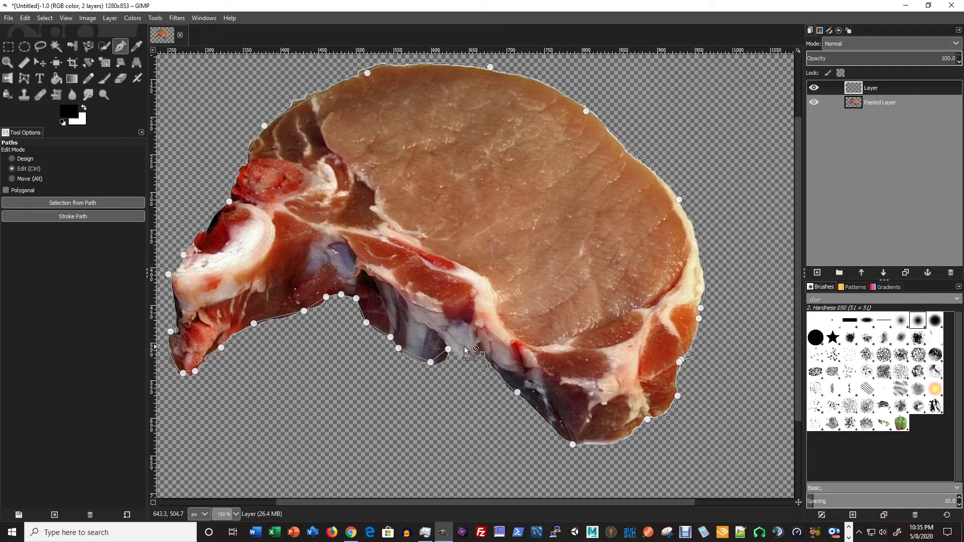
drag(450, 352, 450, 354)
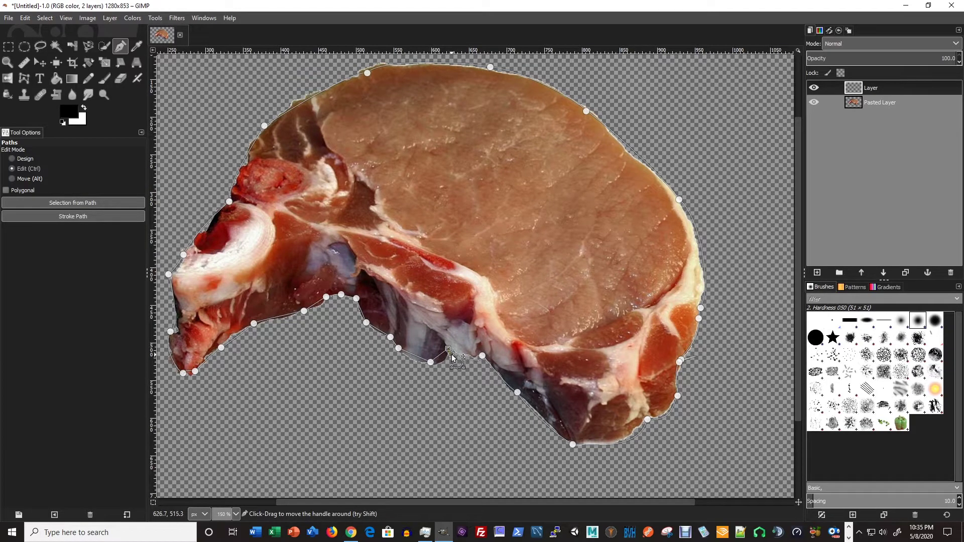
click(431, 362)
drag(432, 363, 446, 371)
click(399, 349)
drag(387, 352, 408, 362)
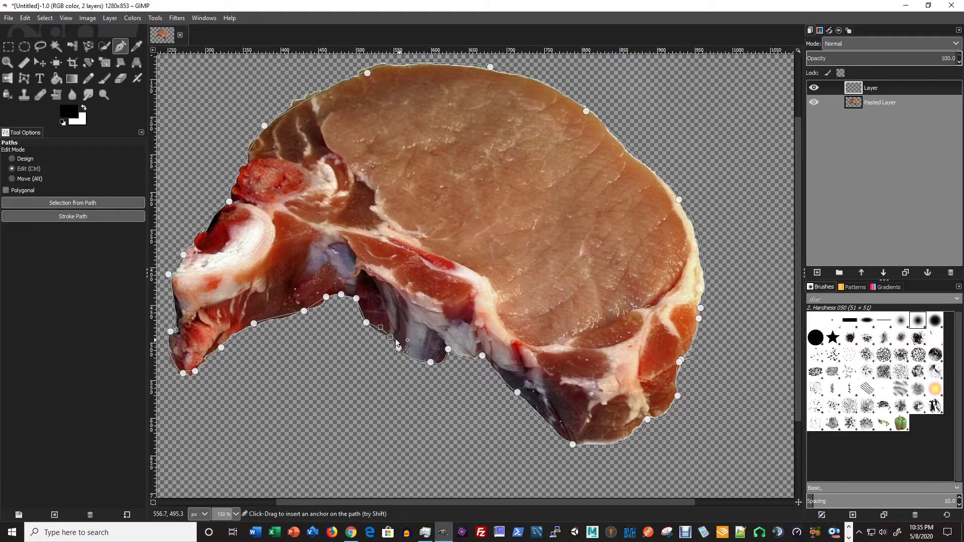
drag(397, 349, 366, 323)
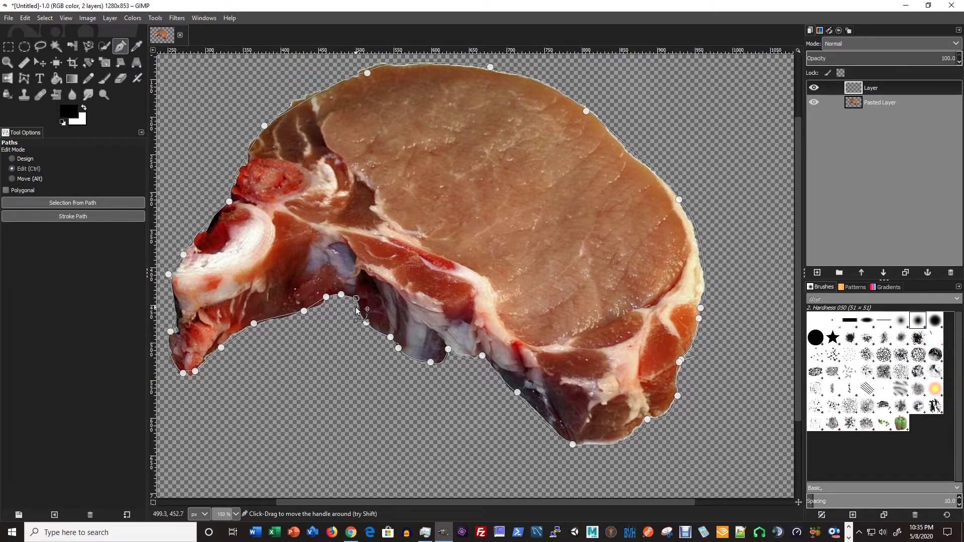
- Adjust the curve handles along the arched lower edge to the left tip and create a selection from the path
drag(356, 298, 326, 306)
click(304, 312)
click(221, 347)
mouse_move(221, 346)
mouse_down()
mouse_move(230, 338)
mouse_move(215, 357)
mouse_move(231, 343)
mouse_up()
click(196, 371)
mouse_move(199, 379)
mouse_down()
mouse_move(206, 373)
mouse_move(182, 382)
mouse_up()
click(183, 373)
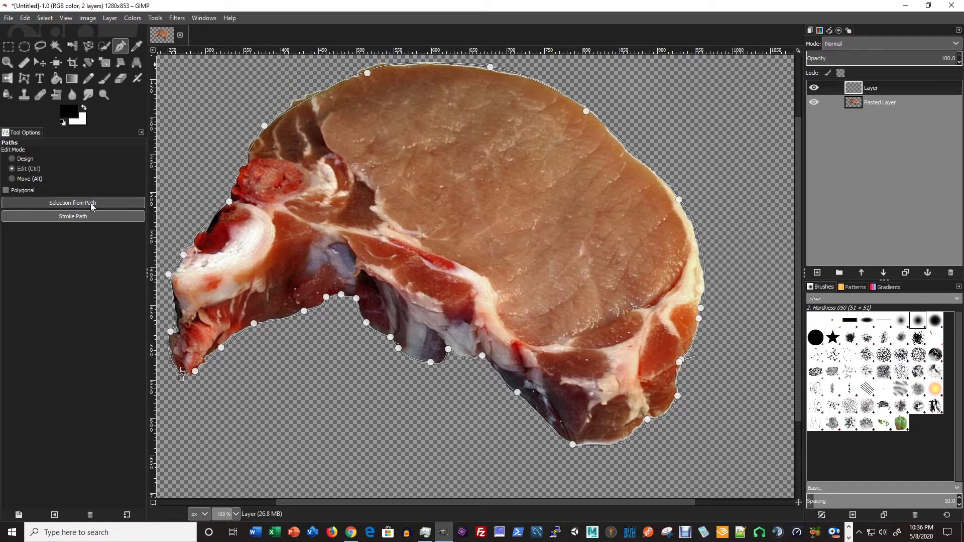
click(73, 202)
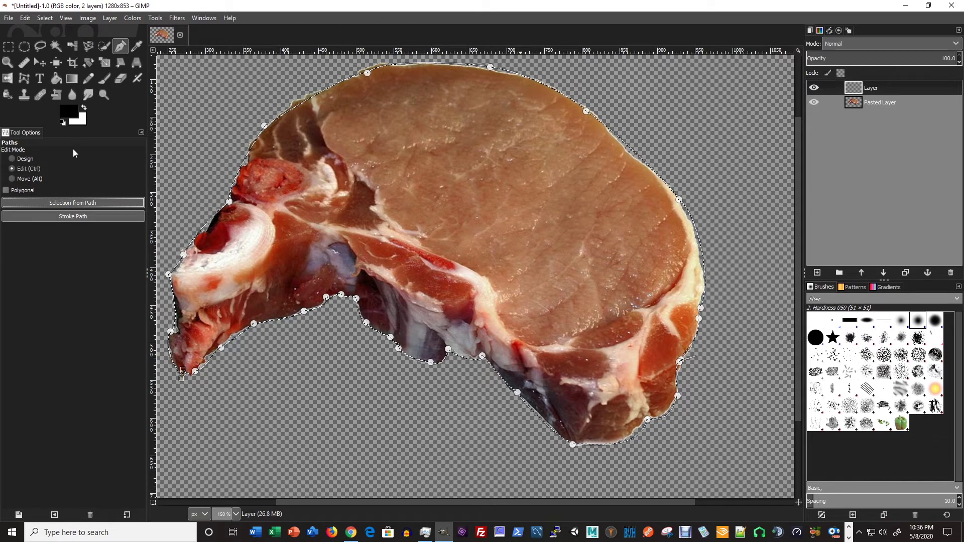
- Try to sample the foreground color from the red meat in the middle of the steak
click(68, 110)
drag(72, 118, 50, 91)
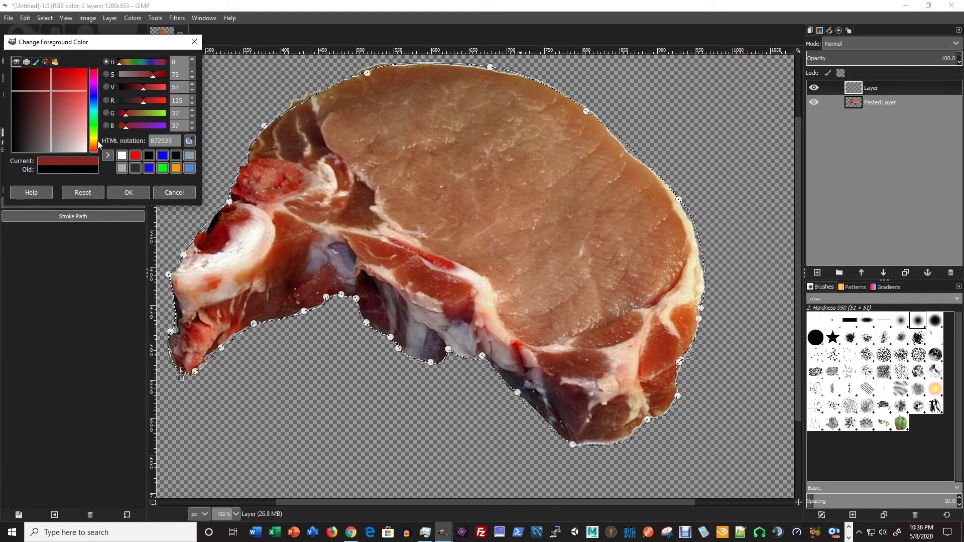
click(190, 142)
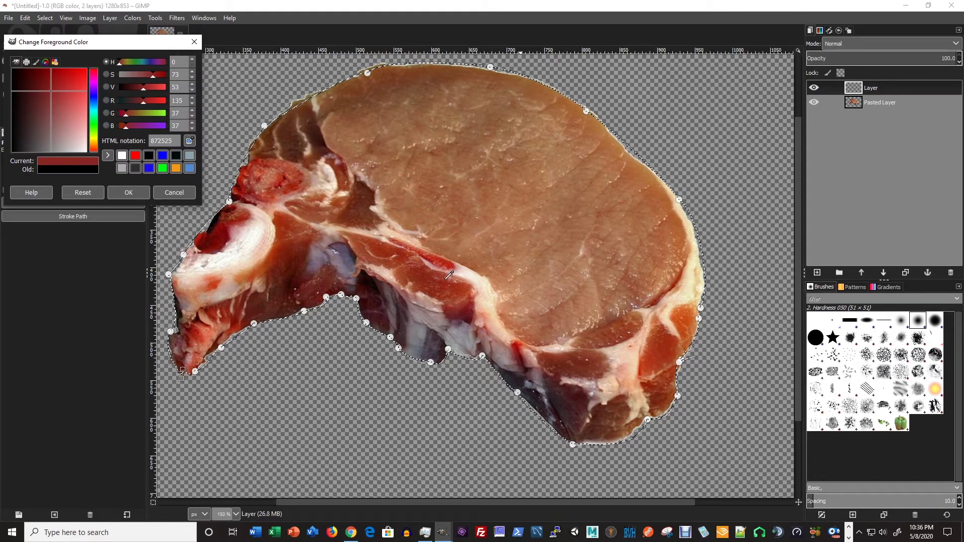
click(417, 267)
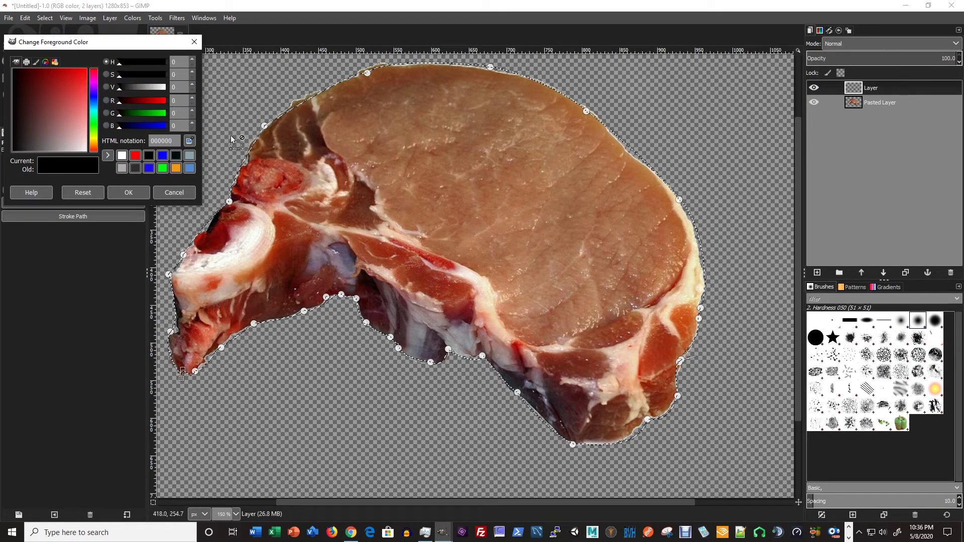
click(127, 194)
- Set the foreground color to the dark red 912121
click(71, 118)
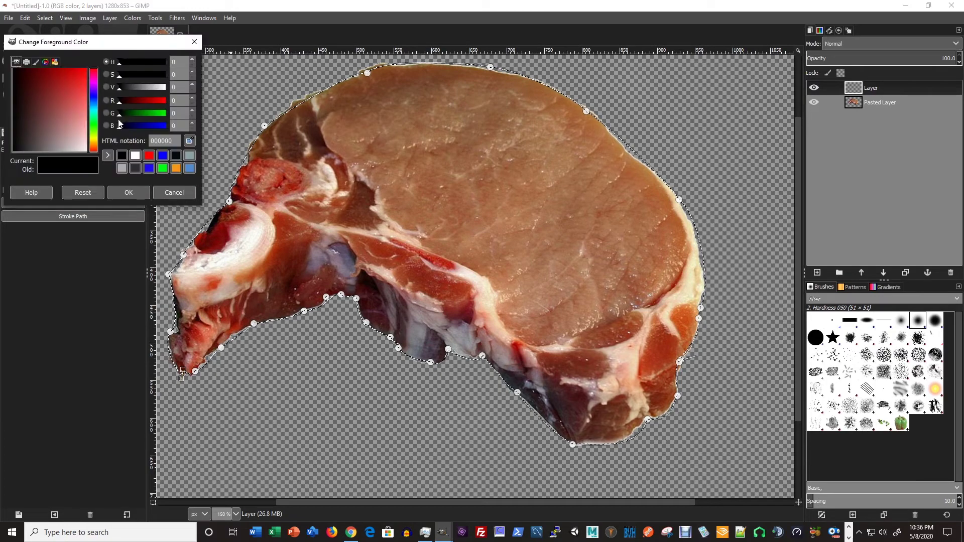
click(189, 141)
click(892, 102)
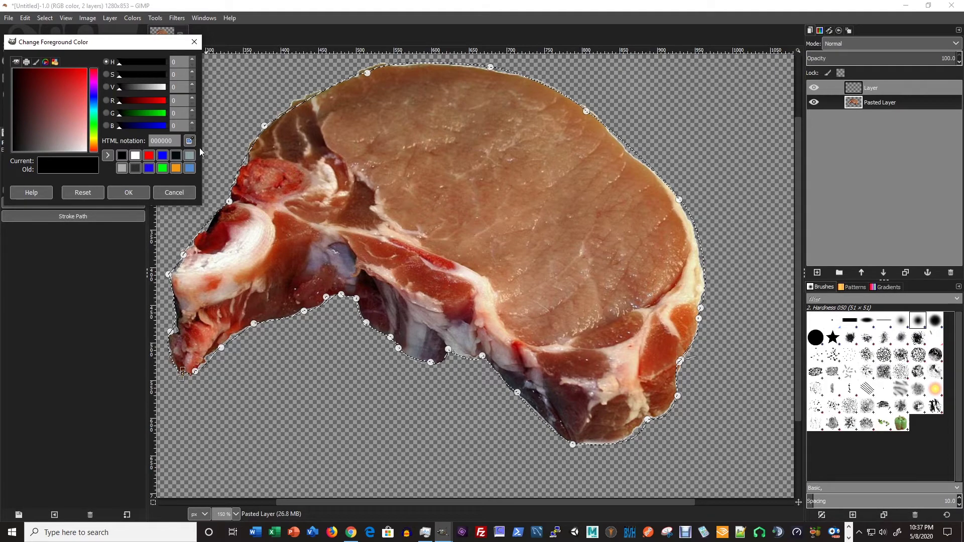
drag(69, 113, 55, 88)
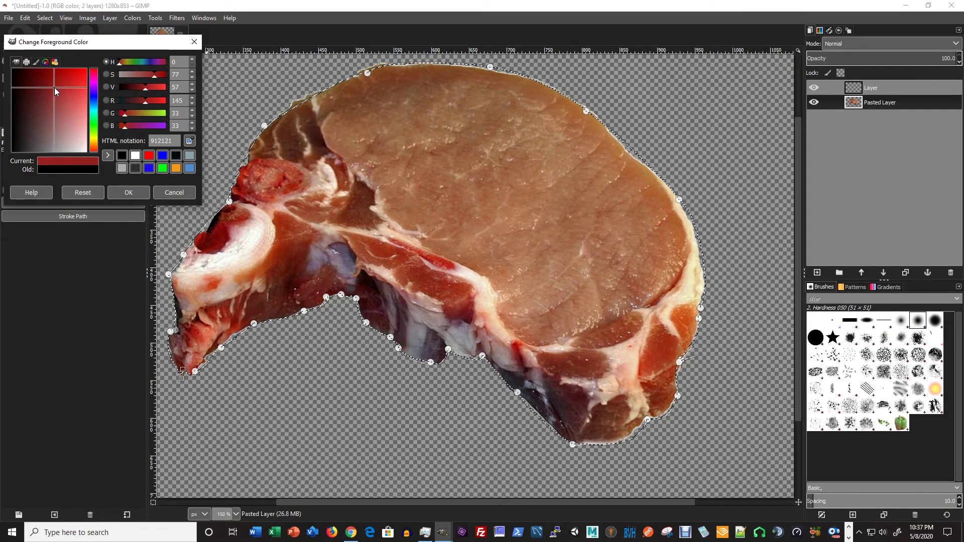
click(128, 193)
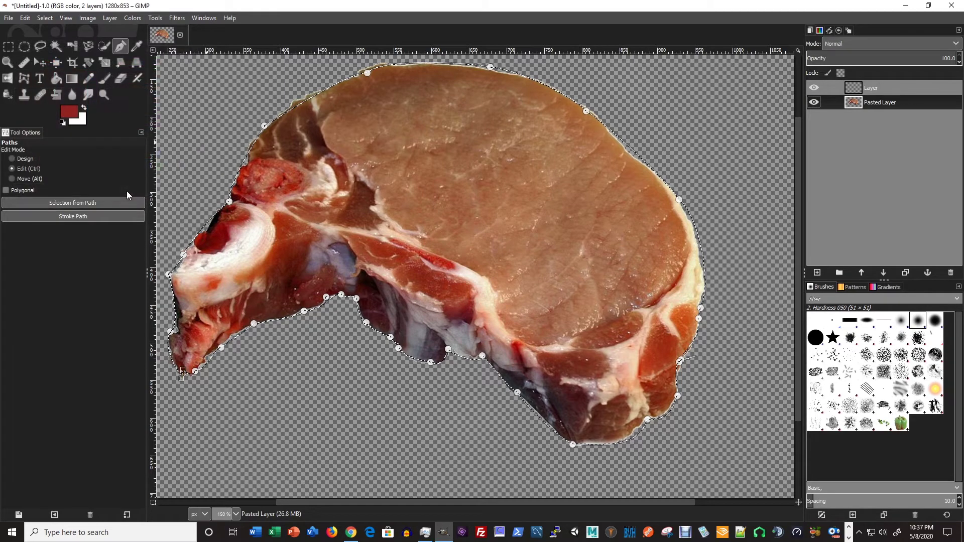
- Paint the whole steak selection dark red on the layer above Pasted Layer, using the Paintbrush at size 249.75
click(100, 79)
drag(11, 207, 32, 207)
mouse_move(415, 155)
mouse_down()
mouse_move(361, 125)
mouse_move(407, 106)
mouse_up()
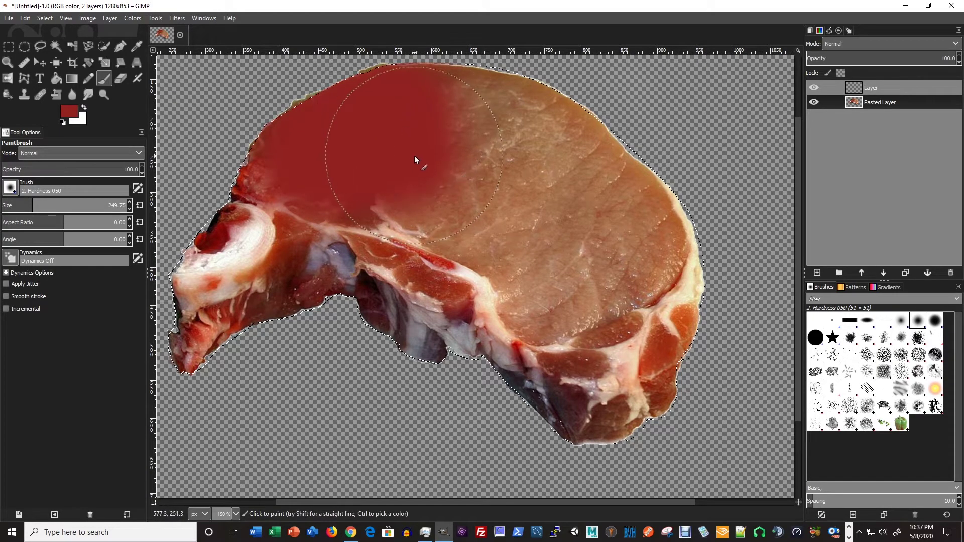
key(ctrl+z)
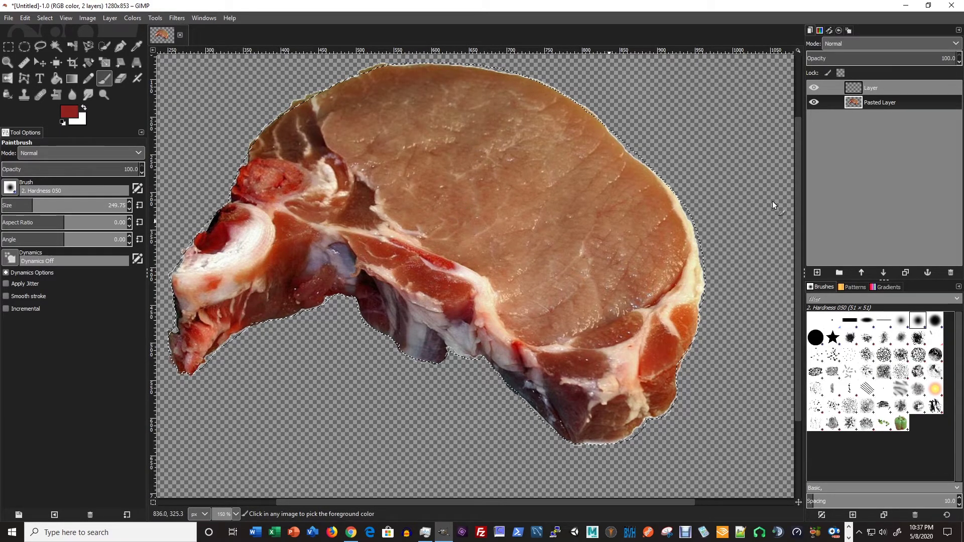
click(881, 89)
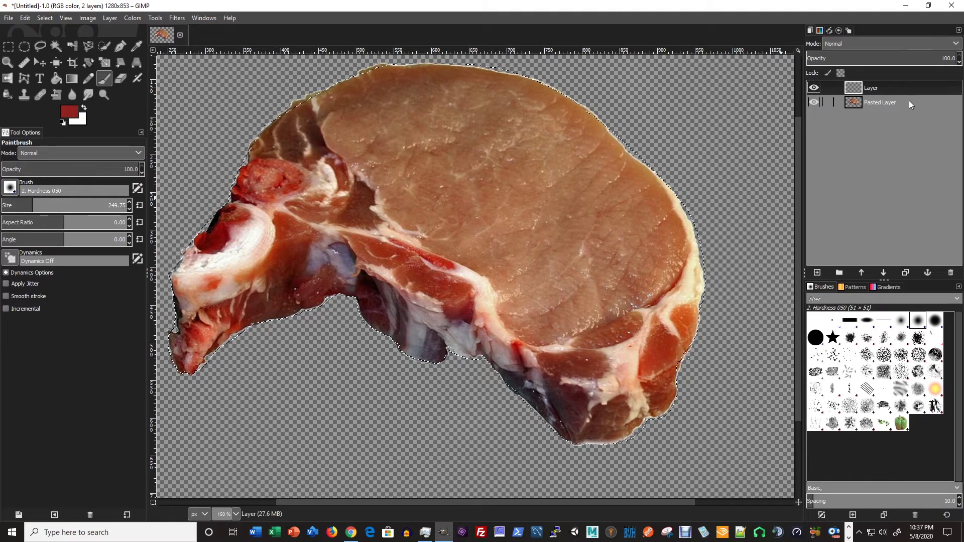
mouse_move(347, 115)
mouse_down()
mouse_move(391, 101)
mouse_move(337, 126)
mouse_move(699, 175)
mouse_move(558, 416)
mouse_move(607, 236)
mouse_move(552, 198)
mouse_move(424, 327)
mouse_move(318, 274)
mouse_move(134, 381)
mouse_move(198, 369)
mouse_move(348, 143)
mouse_move(452, 210)
mouse_move(581, 331)
mouse_move(691, 228)
mouse_move(647, 437)
mouse_move(456, 297)
mouse_move(367, 311)
mouse_up()
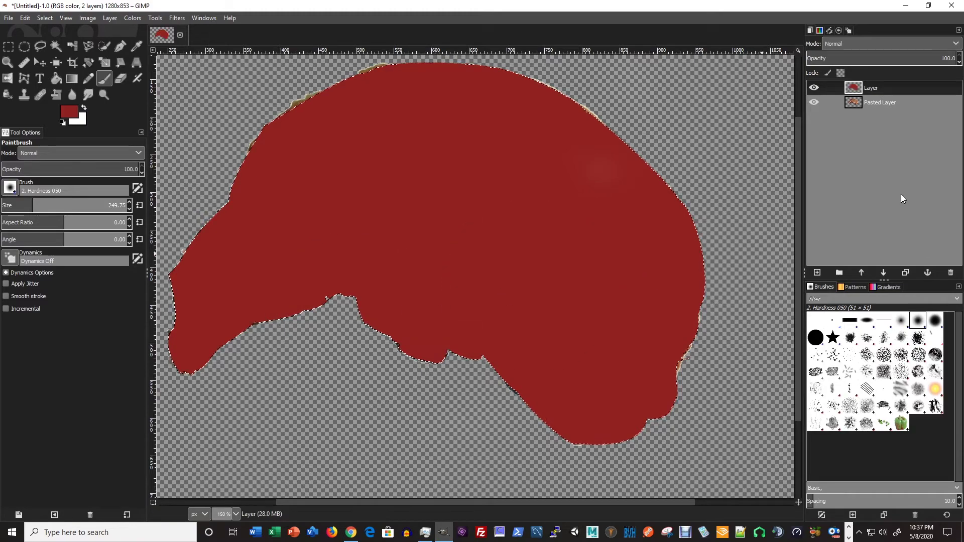
- Lower the red layer's opacity to 72.8 and add a new transparent layer of 1280 × 853 px above it
alt+click(895, 88)
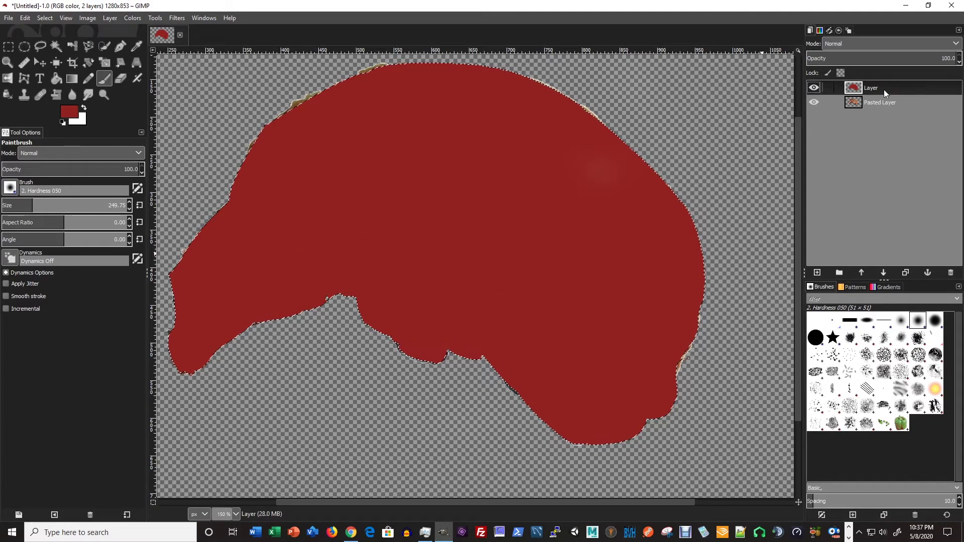
mouse_move(919, 60)
mouse_down()
mouse_move(881, 59)
mouse_move(911, 59)
mouse_up()
drag(956, 58, 931, 59)
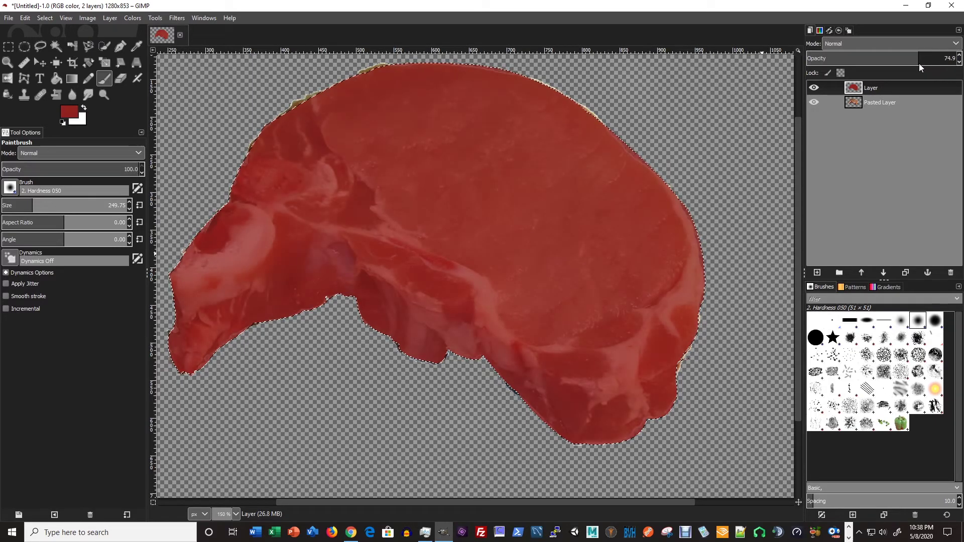
drag(920, 64, 910, 65)
click(818, 273)
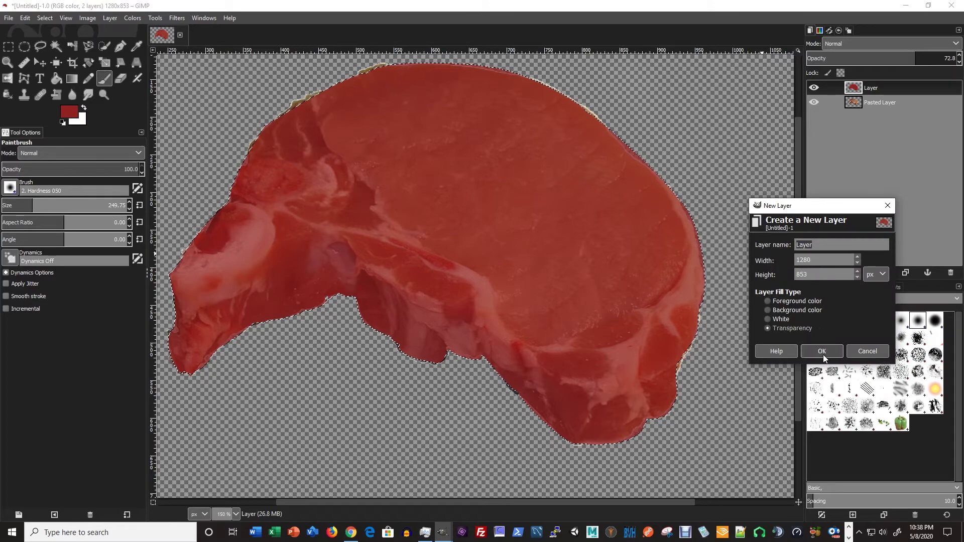
click(821, 351)
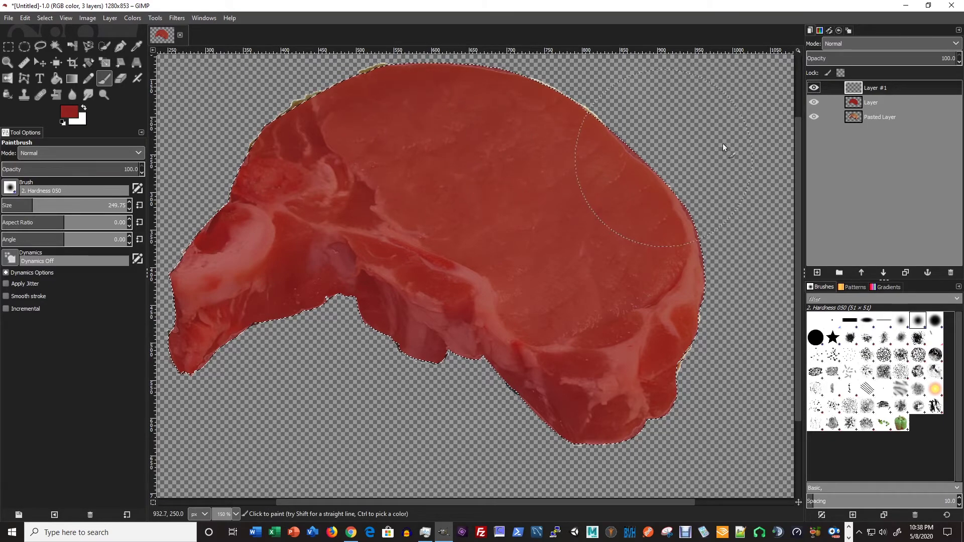
- Paint the whole steak selection white (ffffff) on the new layer and hide Pasted Layer
click(69, 116)
click(149, 155)
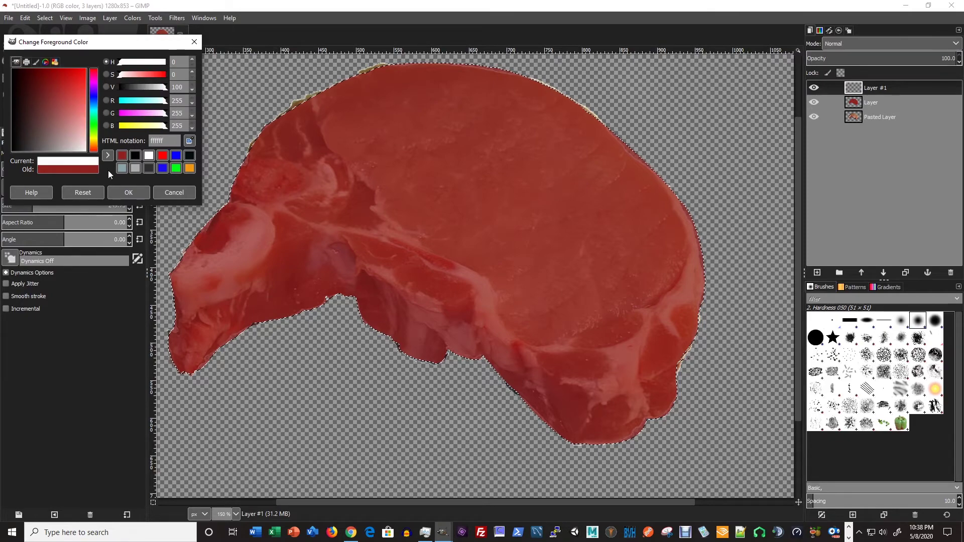
click(128, 193)
mouse_move(494, 110)
mouse_down()
mouse_move(314, 130)
mouse_move(681, 176)
mouse_move(520, 126)
mouse_move(701, 411)
mouse_move(537, 214)
mouse_move(639, 475)
mouse_move(479, 330)
mouse_move(327, 219)
mouse_move(547, 355)
mouse_move(176, 298)
mouse_move(210, 284)
mouse_move(204, 338)
mouse_move(406, 108)
mouse_move(484, 208)
mouse_move(663, 352)
mouse_move(693, 263)
mouse_move(316, 230)
mouse_move(392, 216)
mouse_up()
click(814, 116)
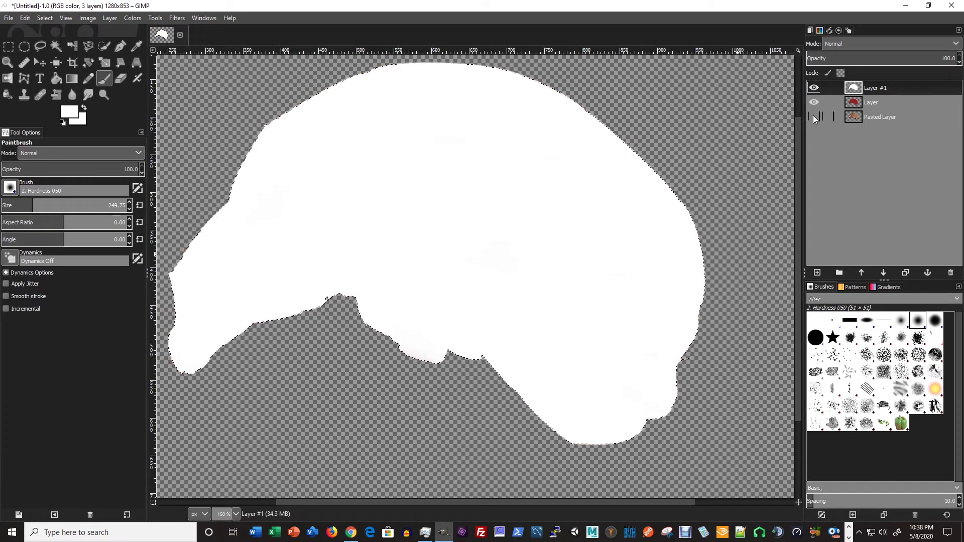
- Hide the white Layer #1 and show Pasted Layer beneath the red layer
click(814, 88)
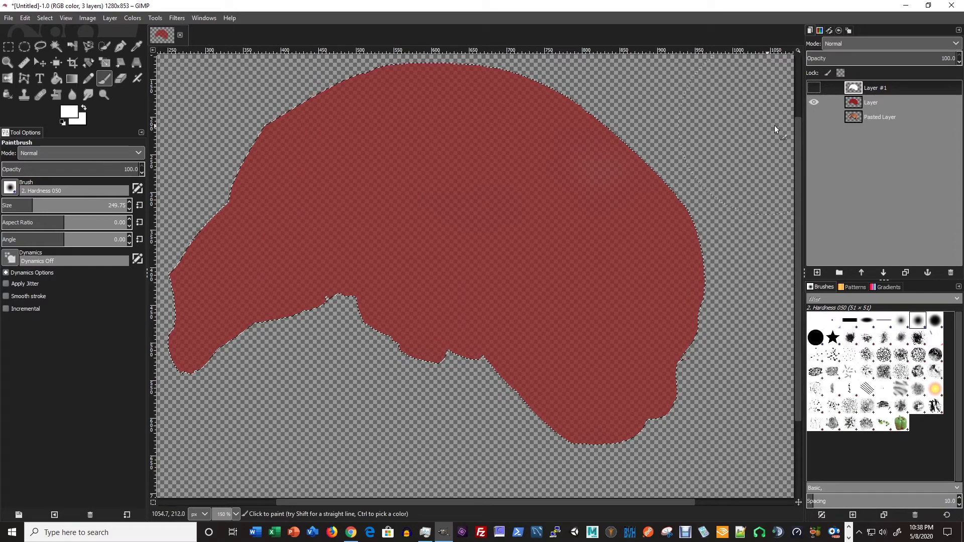
click(814, 117)
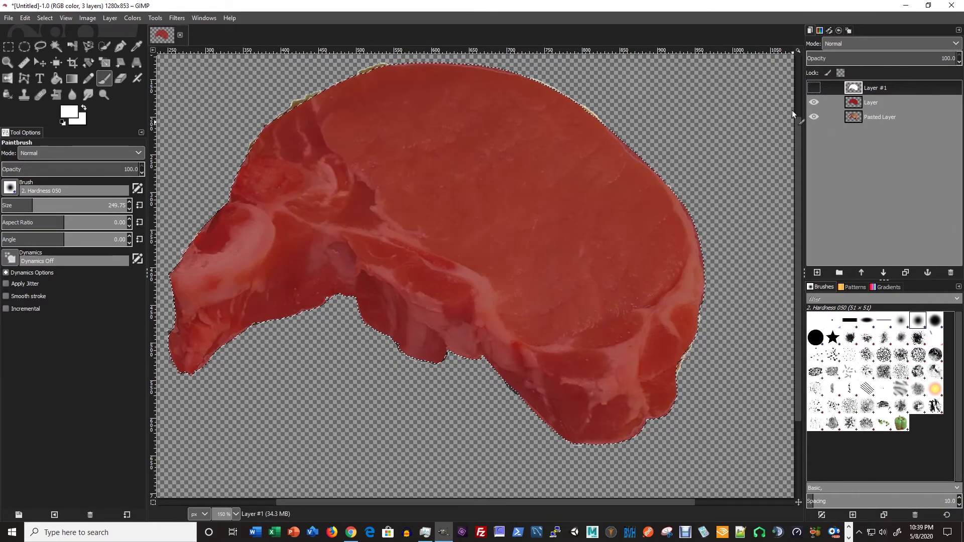
- Start saving the image and create a new folder named Gimp in Videos/Unreal Course on the Development (E:) drive
click(9, 19)
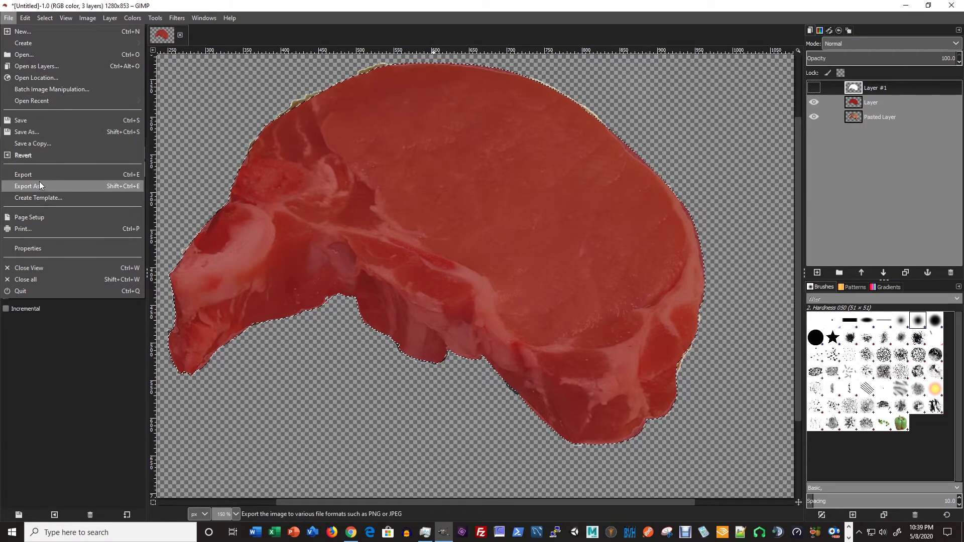
click(35, 123)
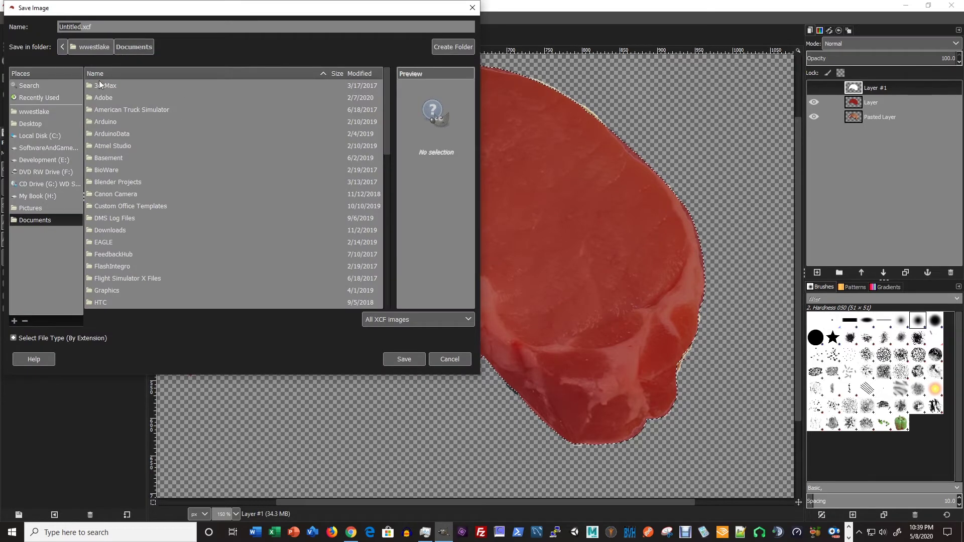
scroll(132, 195, down, 10)
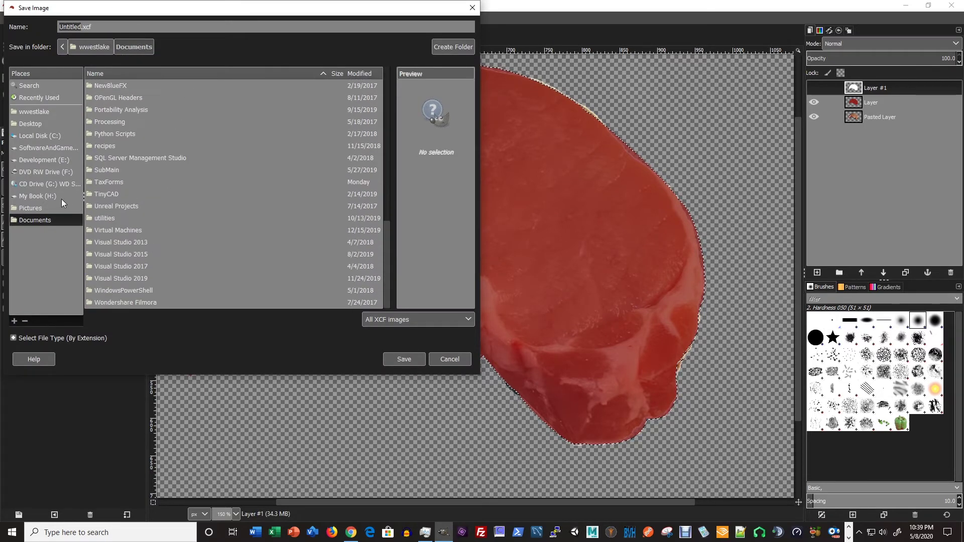
click(44, 160)
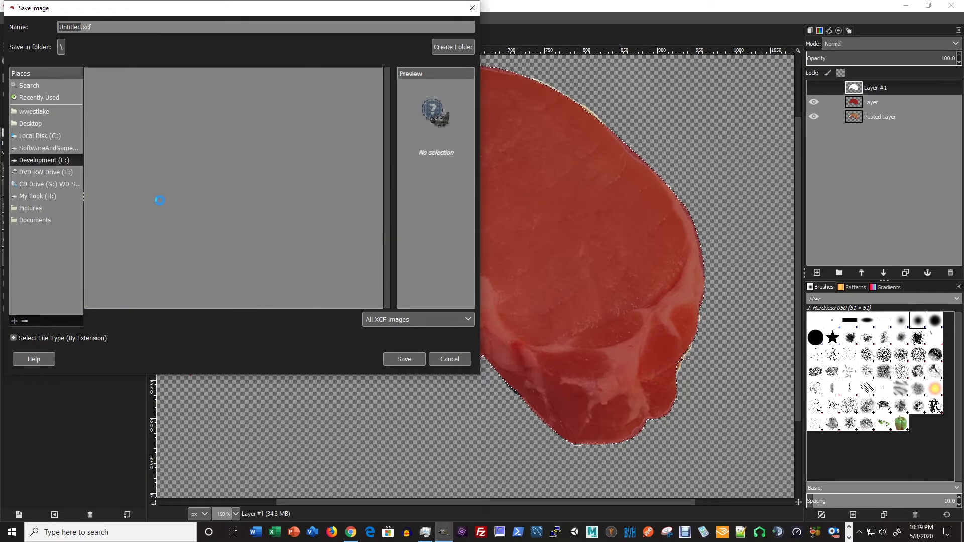
scroll(156, 226, down, 10)
scroll(153, 236, down, 3)
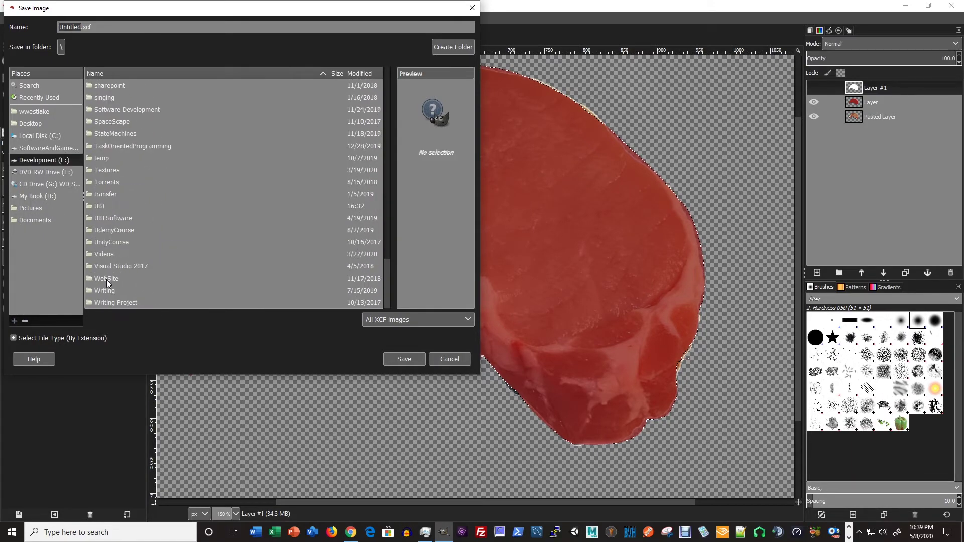
double_click(103, 255)
scroll(131, 251, down, 1)
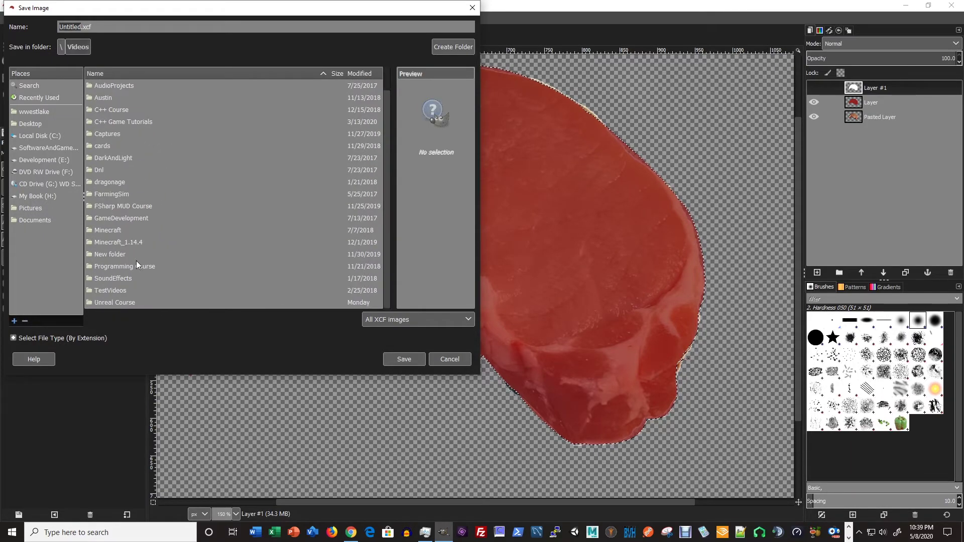
double_click(123, 301)
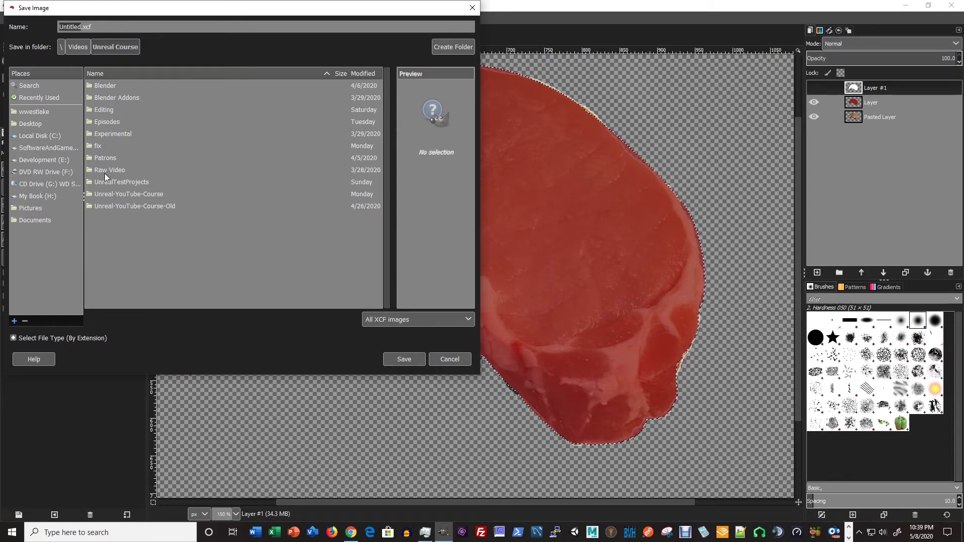
click(456, 49)
text(Gimp)
key(Return)
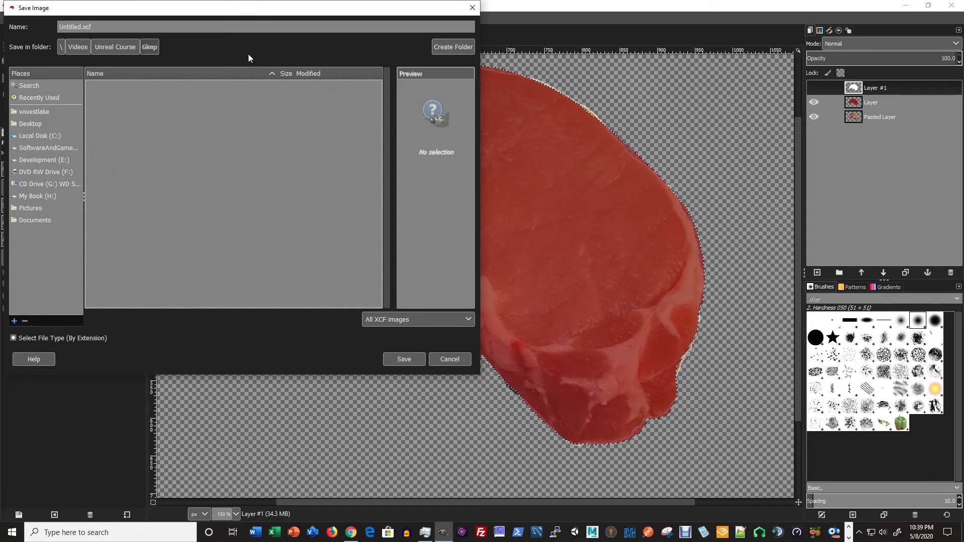
- Name the file Meat and save it as an XCF image in the Gimp folder
click(111, 29)
key(ctrl+a)
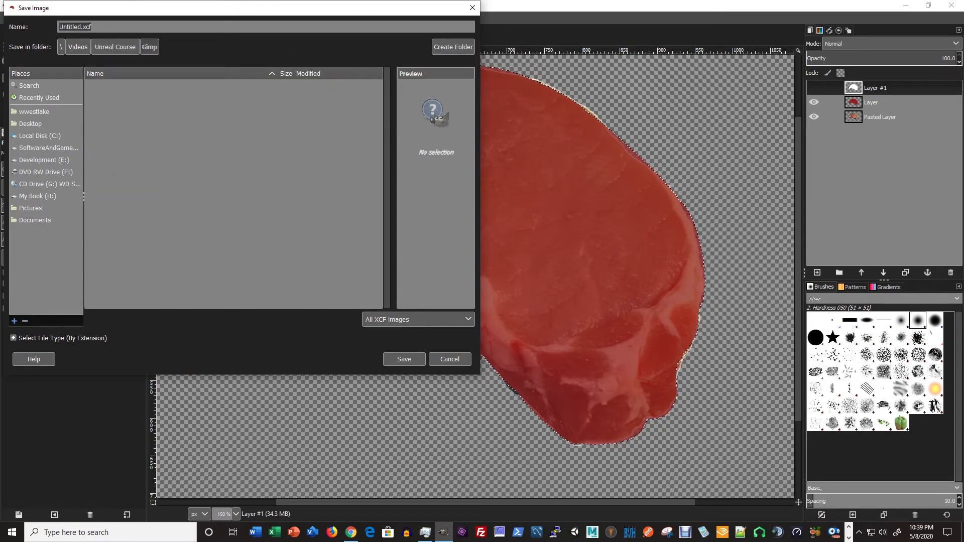
text(Meat)
key(Return)
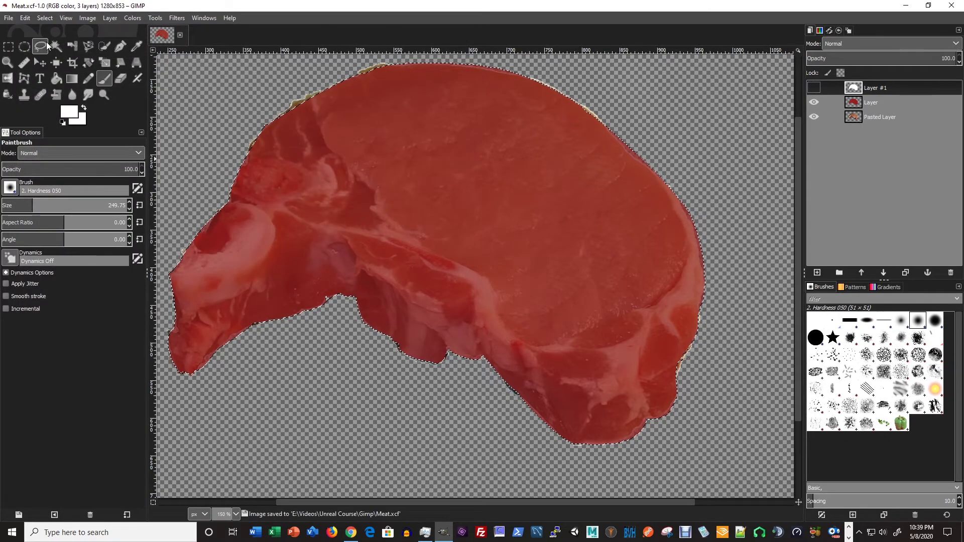
- Export the red-tinted steak as Meat.png to E:/Videos/Unreal Course/Unreal-YouTube-Course/Assets/Textures with the default PNG options
click(8, 18)
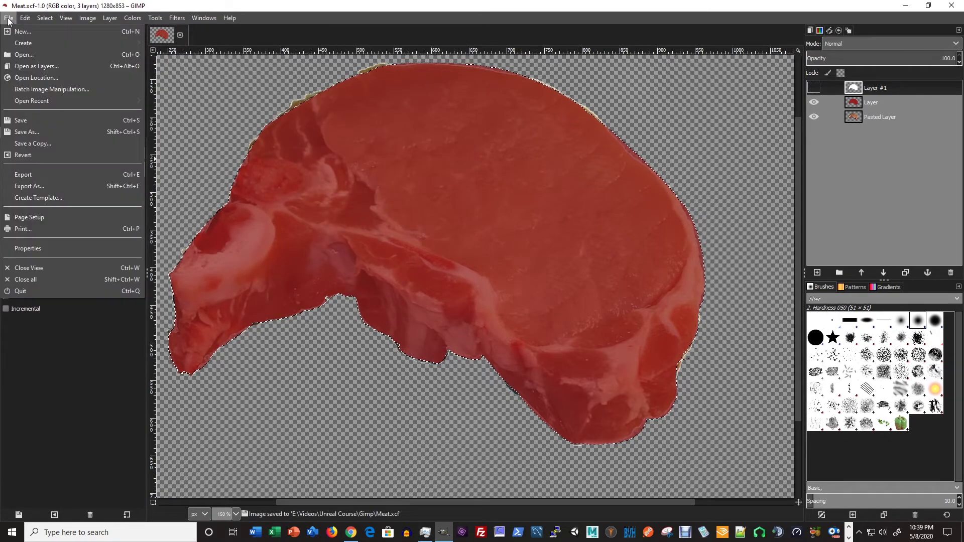
click(40, 184)
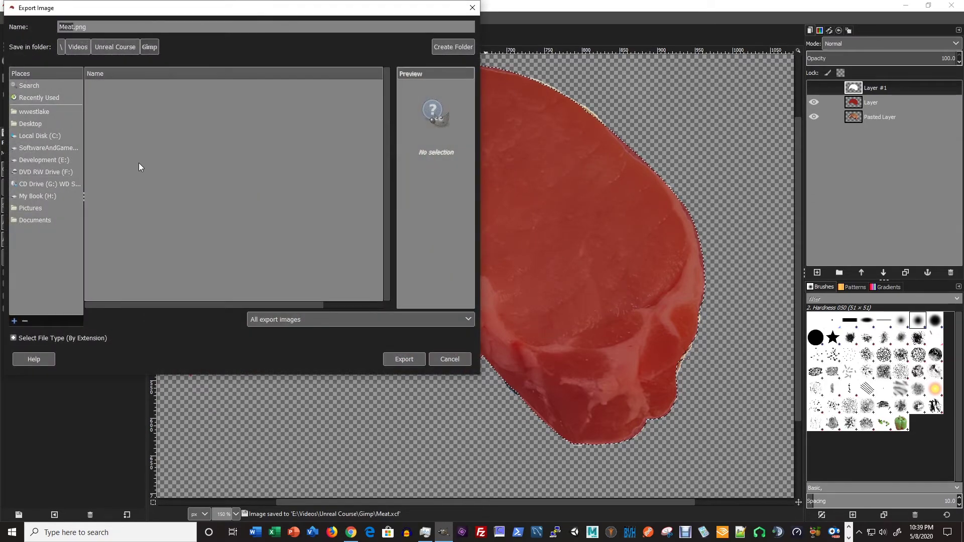
click(38, 161)
scroll(138, 222, down, 10)
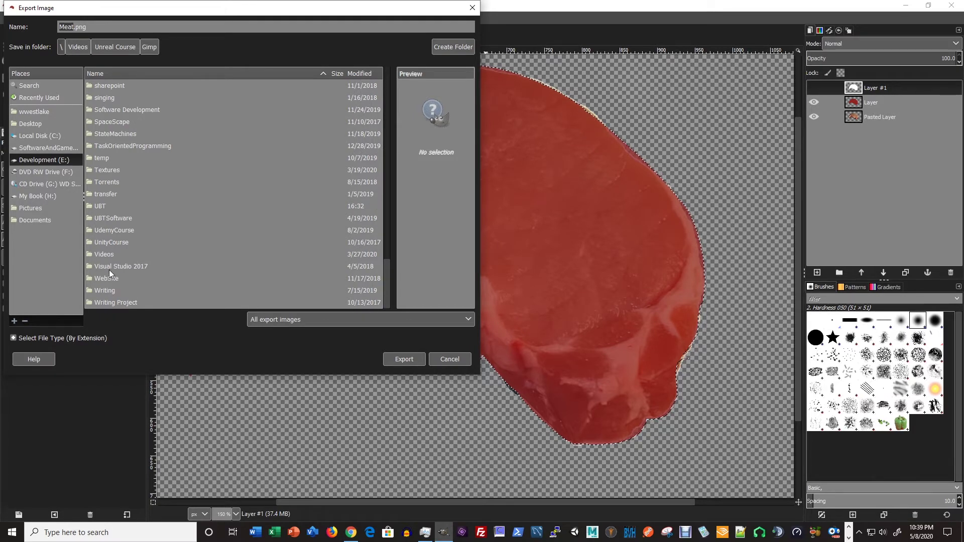
double_click(108, 257)
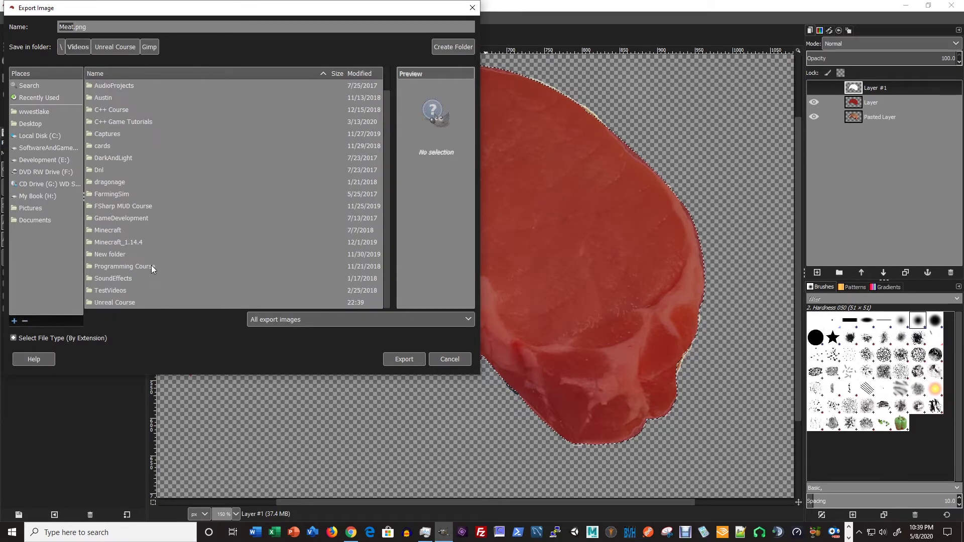
double_click(125, 301)
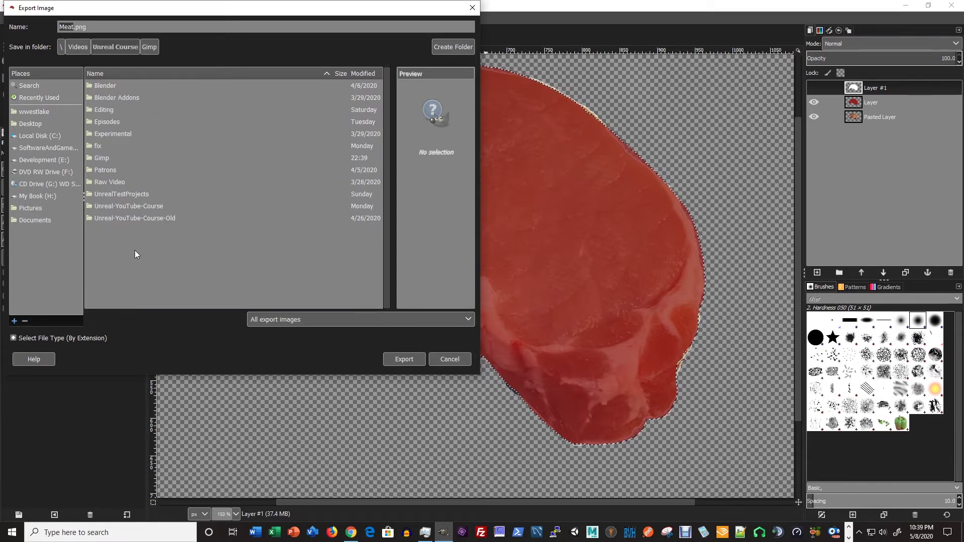
double_click(116, 206)
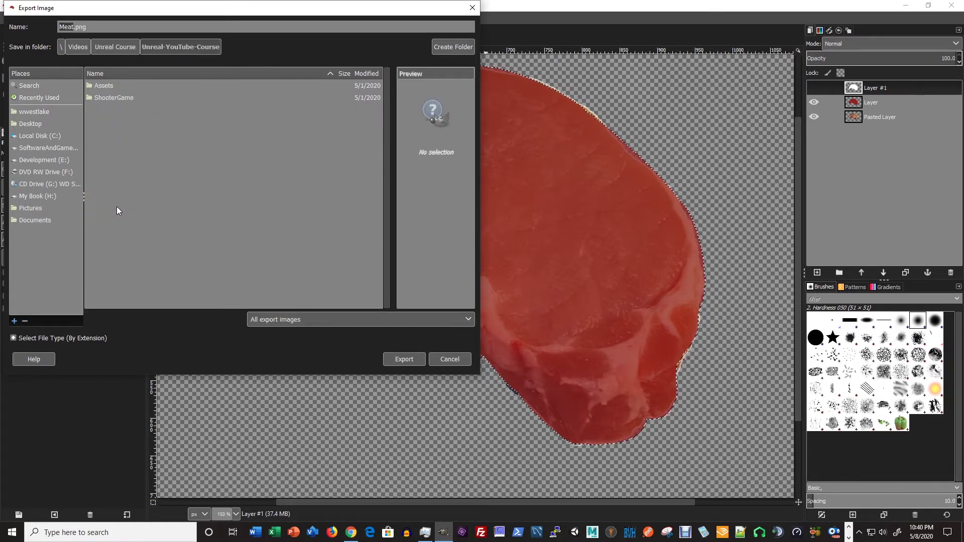
double_click(99, 89)
double_click(113, 134)
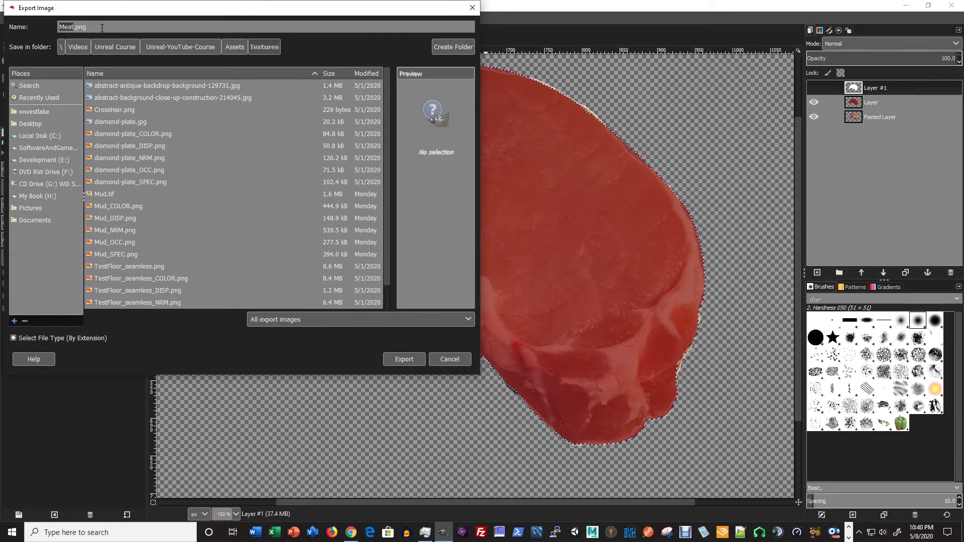
click(79, 27)
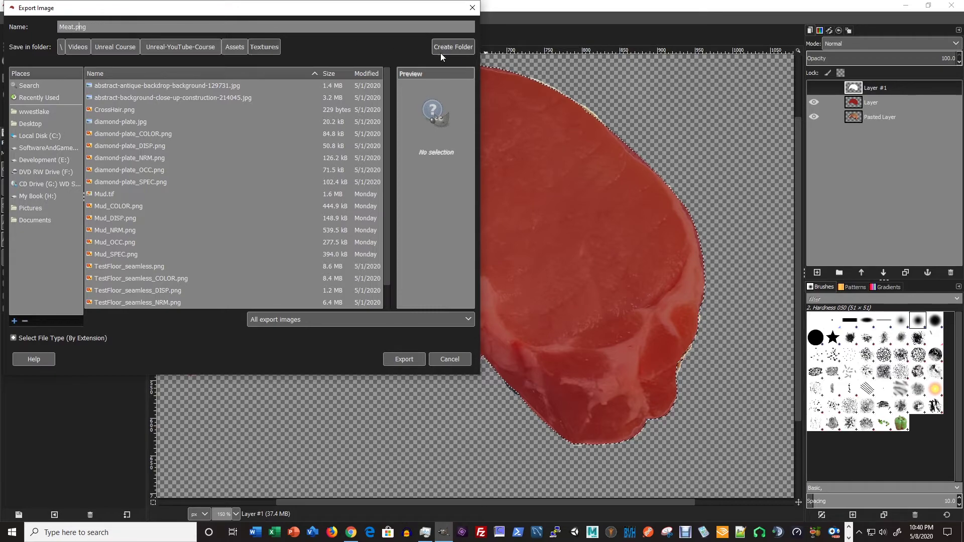
click(404, 360)
click(486, 354)
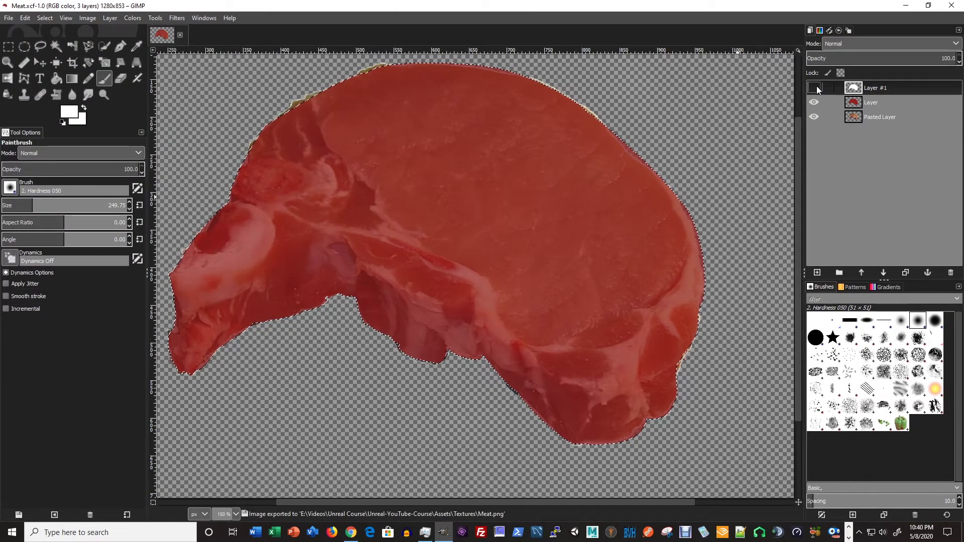
- Show the white Layer #1 and hide both the red layer and Pasted Layer
click(816, 86)
click(813, 102)
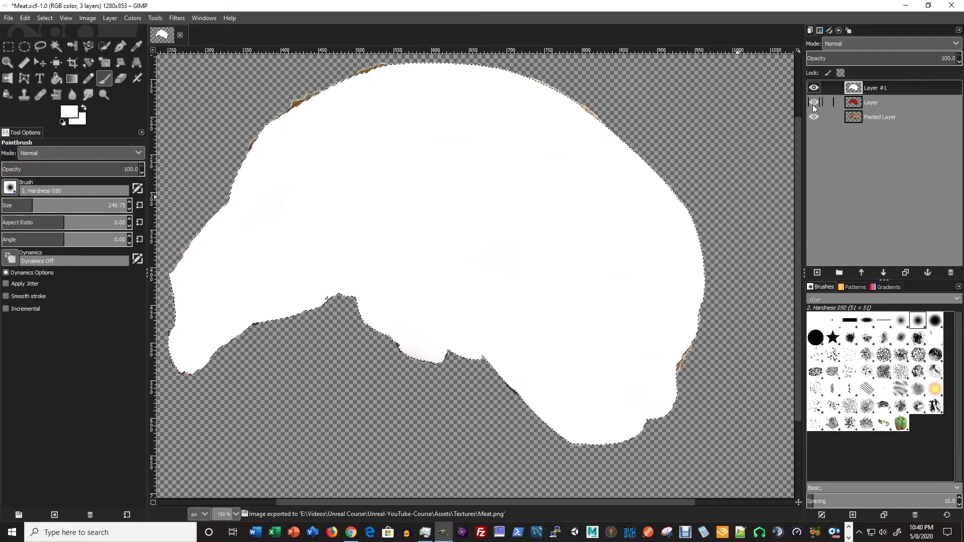
click(814, 116)
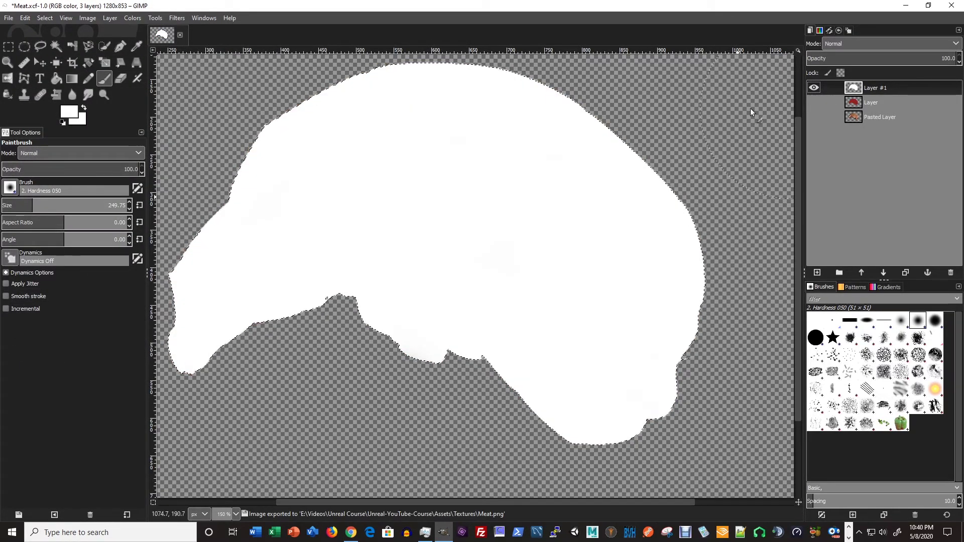
- Export the white silhouette as MeatMask.png to the same Textures folder with the default PNG options
click(9, 18)
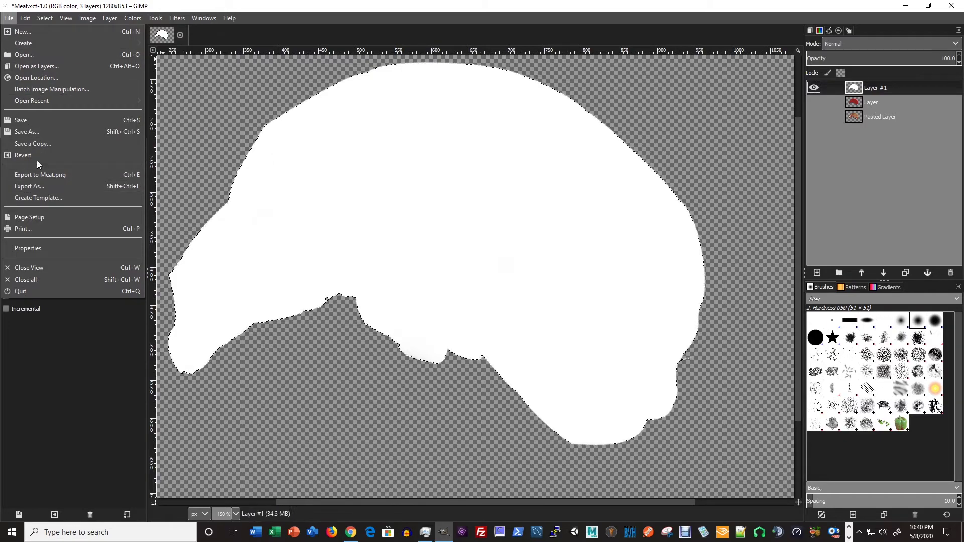
click(48, 188)
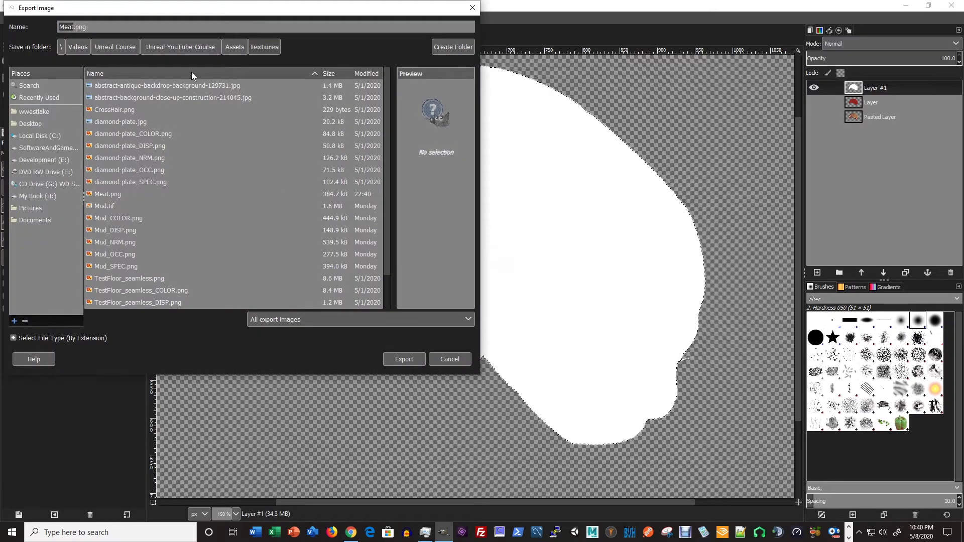
key(Right)
text(M)
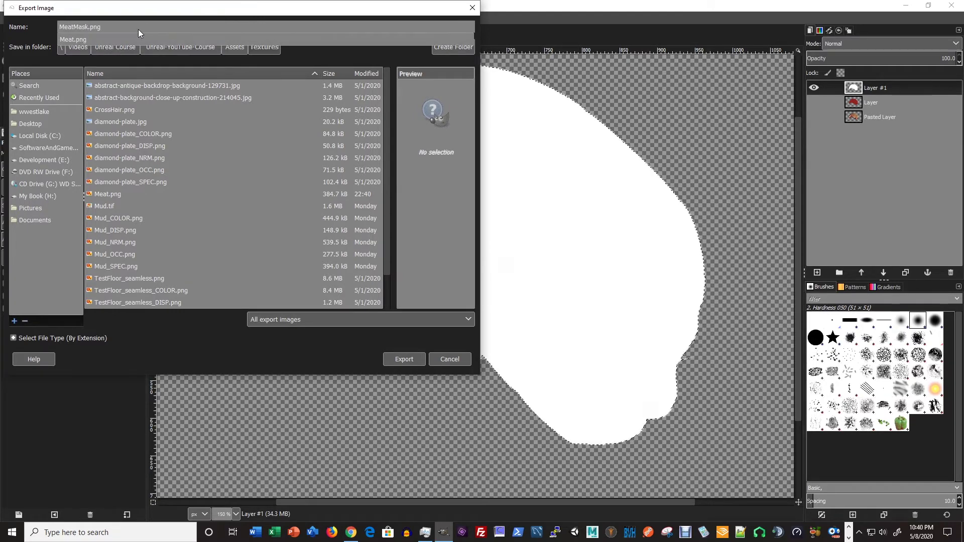
key(Return)
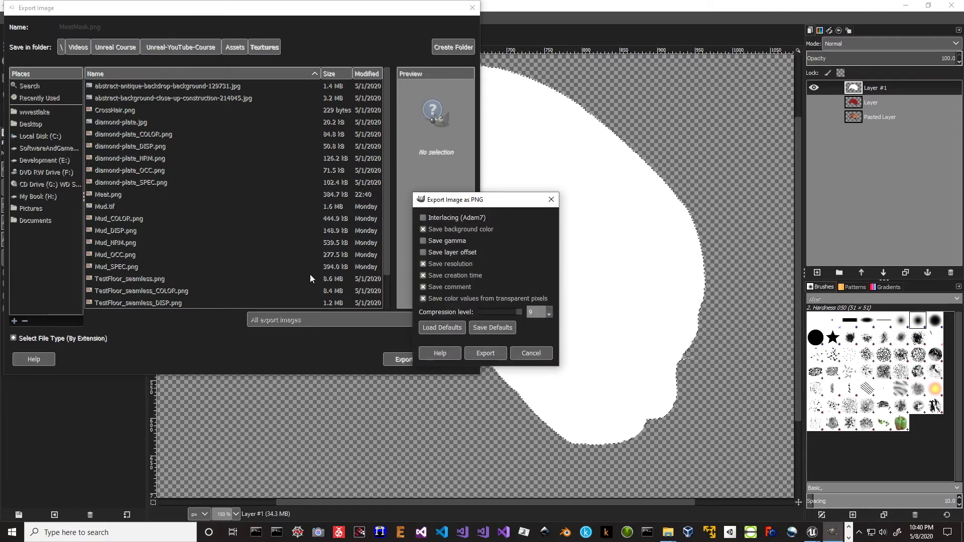
click(489, 352)
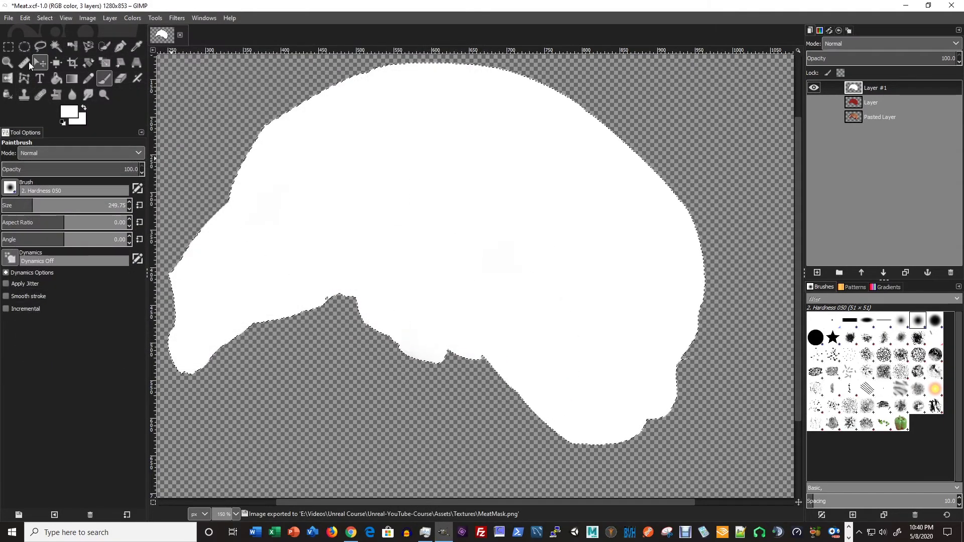
- Save the changes to Meat.xcf and close GIMP
click(8, 19)
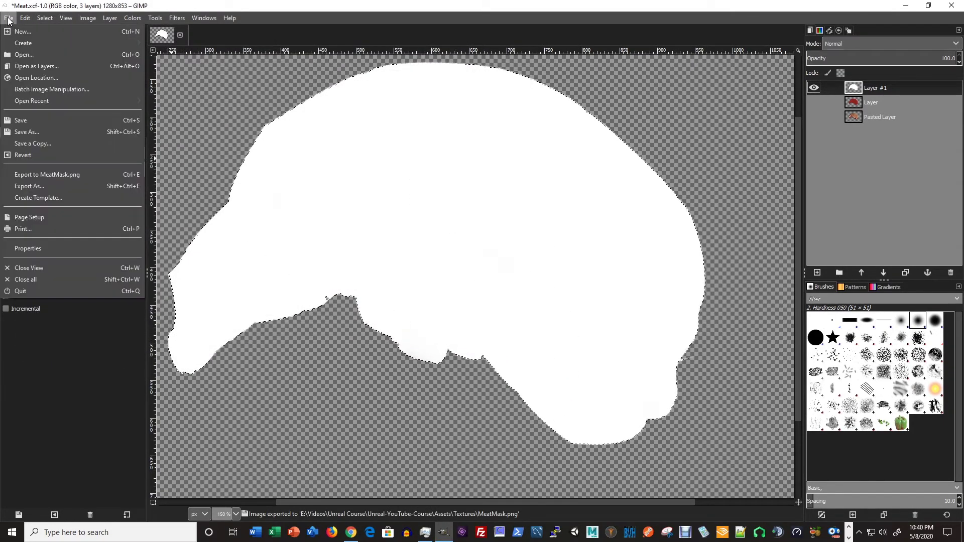
click(35, 123)
click(951, 5)
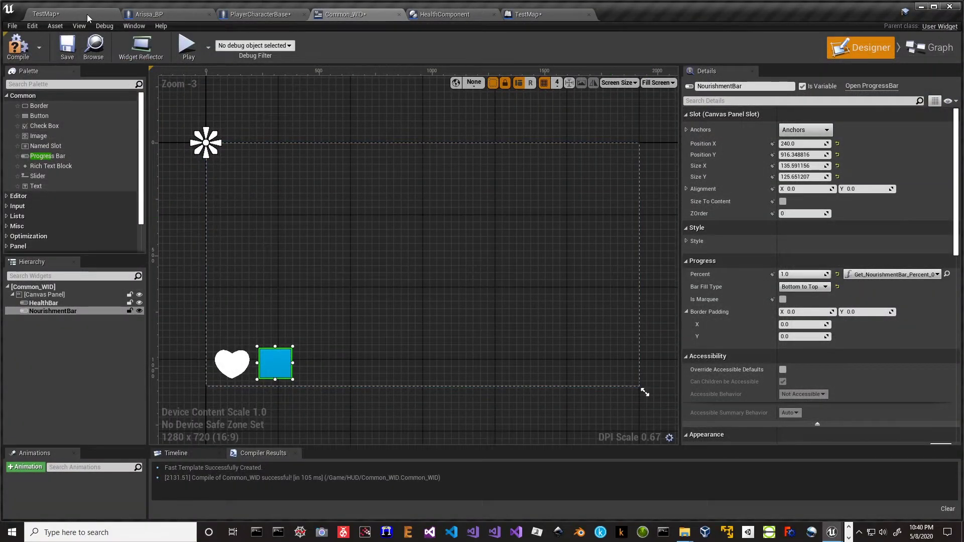
- In Unreal Editor's TestMap window, import Meat.png and MeatMask.png into the HUD/Icons content folder and select the Meat texture
click(60, 15)
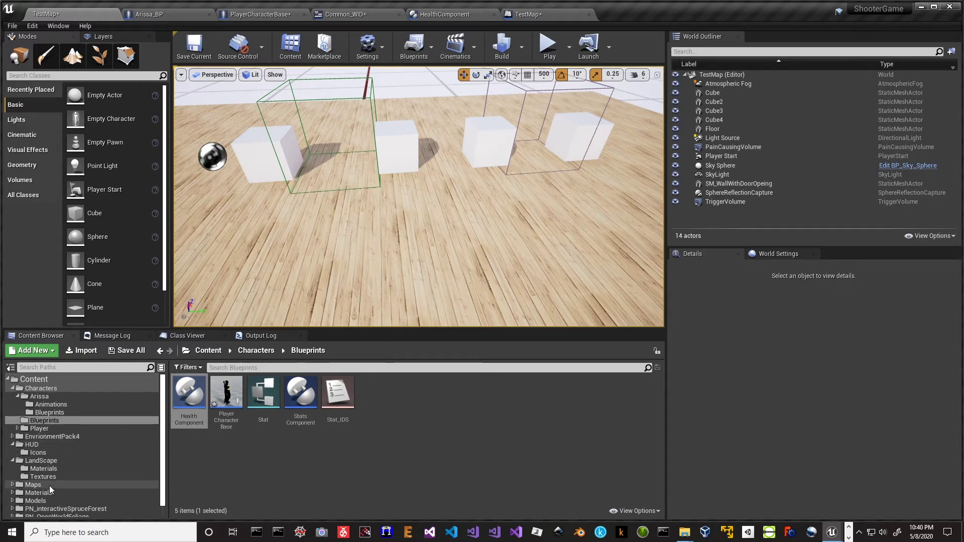
click(37, 452)
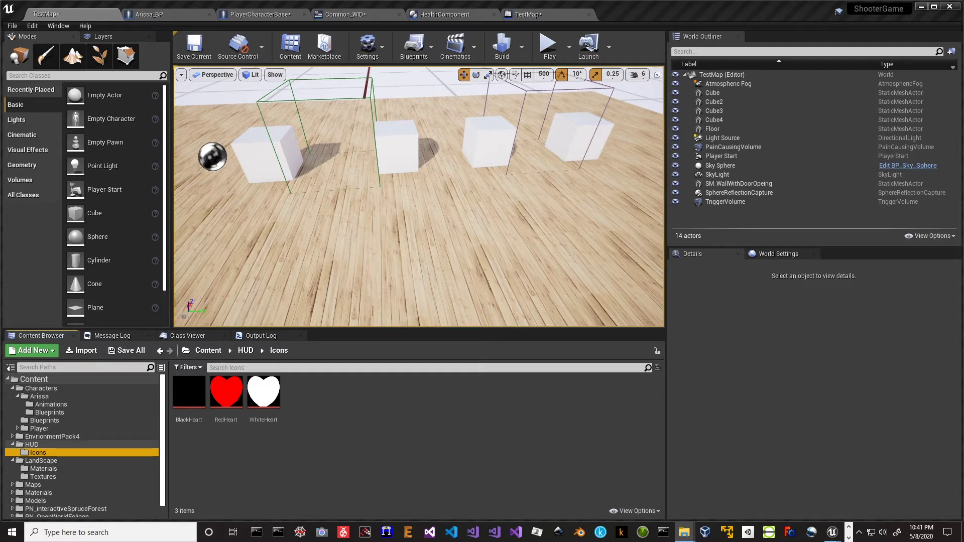
drag(369, 443, 341, 399)
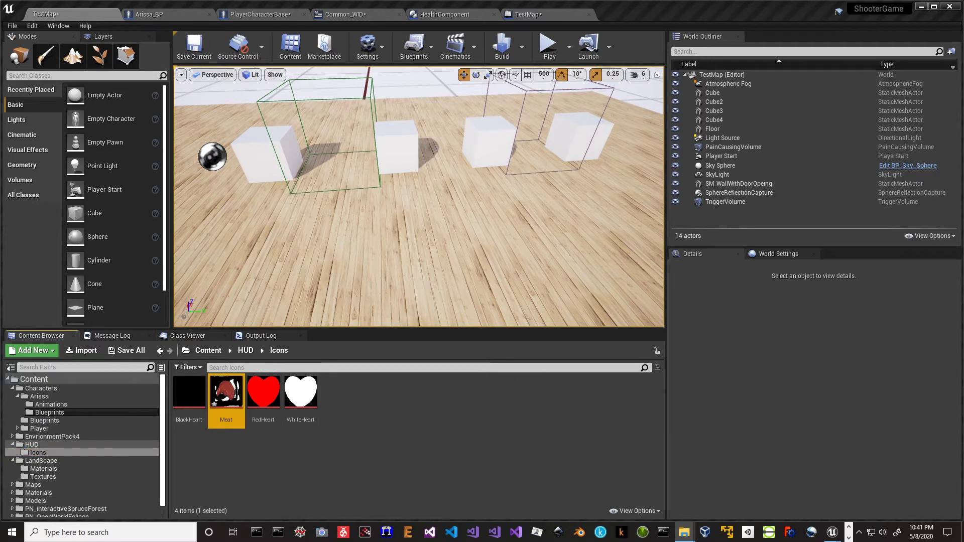
drag(381, 412, 372, 392)
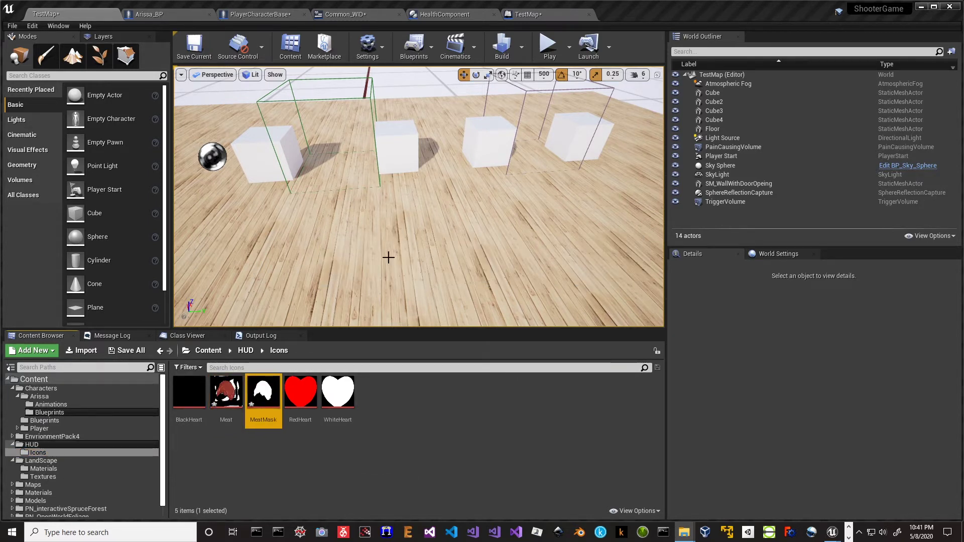
click(227, 394)
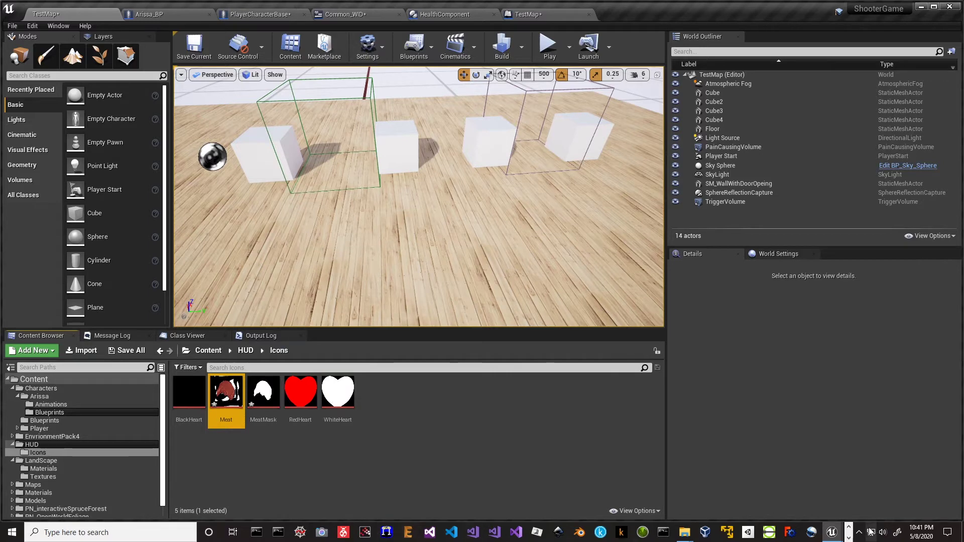
- Switch to GIMP and reopen the recent Meat.xcf image
click(849, 538)
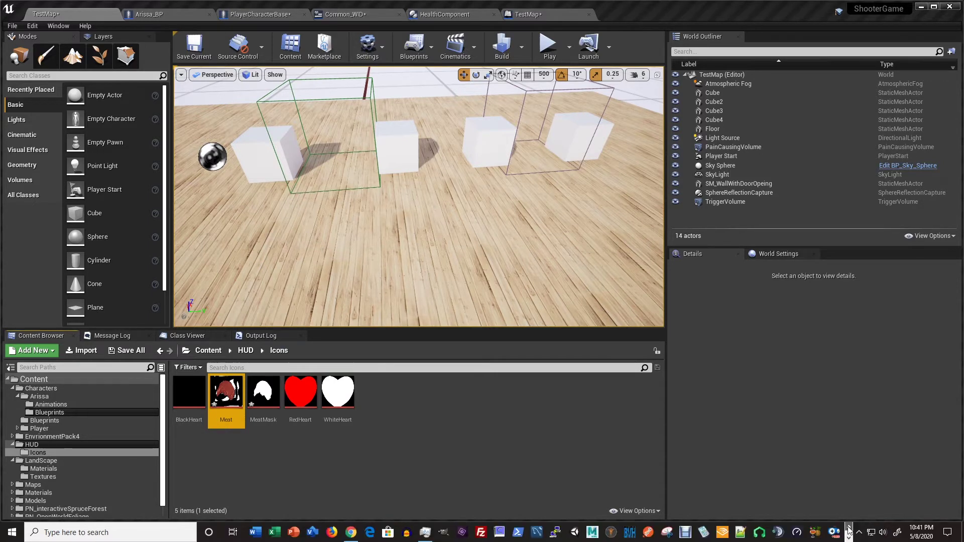
click(444, 535)
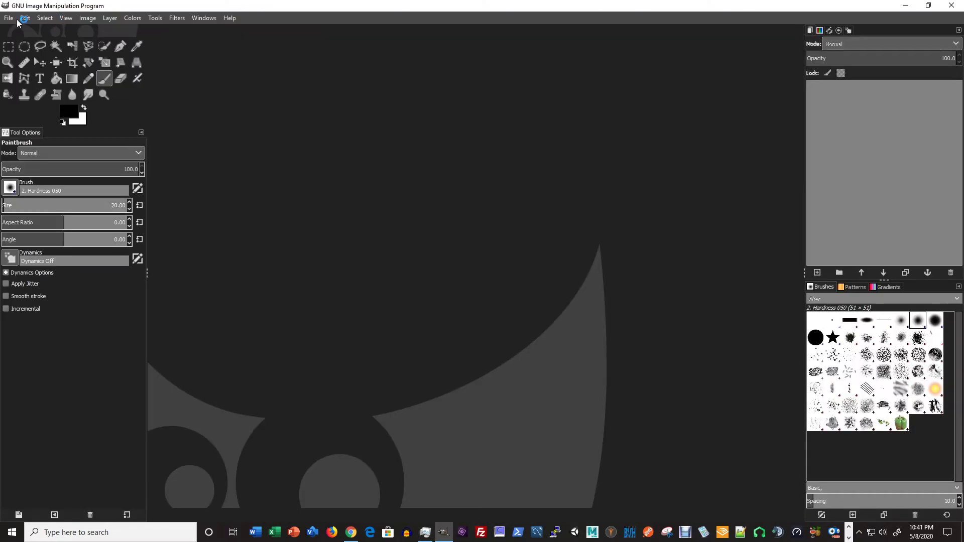
click(9, 19)
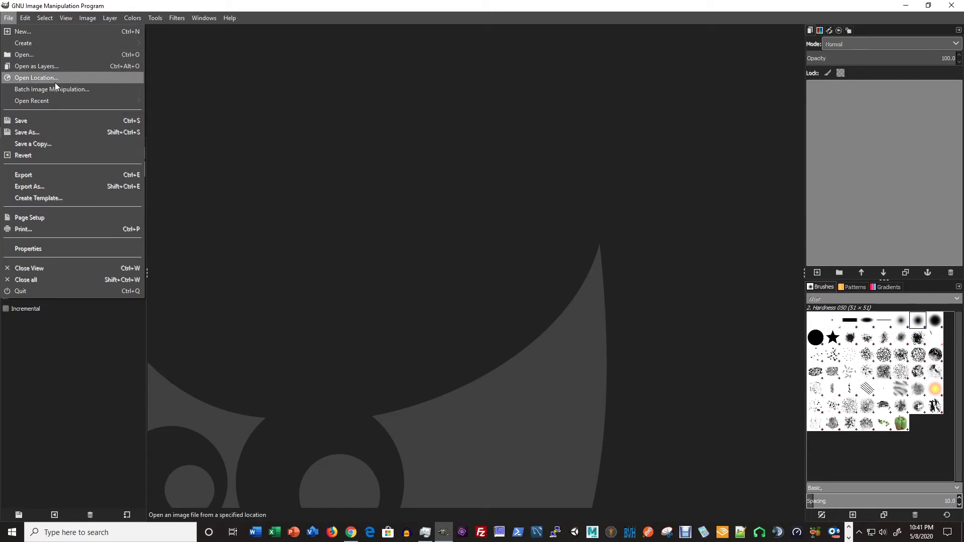
mouse_move(110, 98)
click(187, 102)
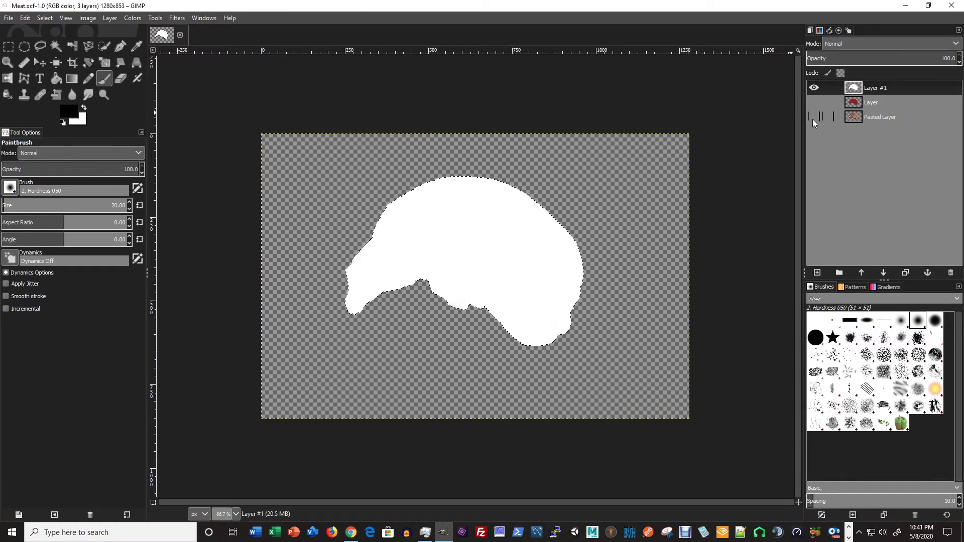
- Show only the red layer, hiding Layer #1 and Pasted Layer, and set the red layer's opacity to 100
click(814, 88)
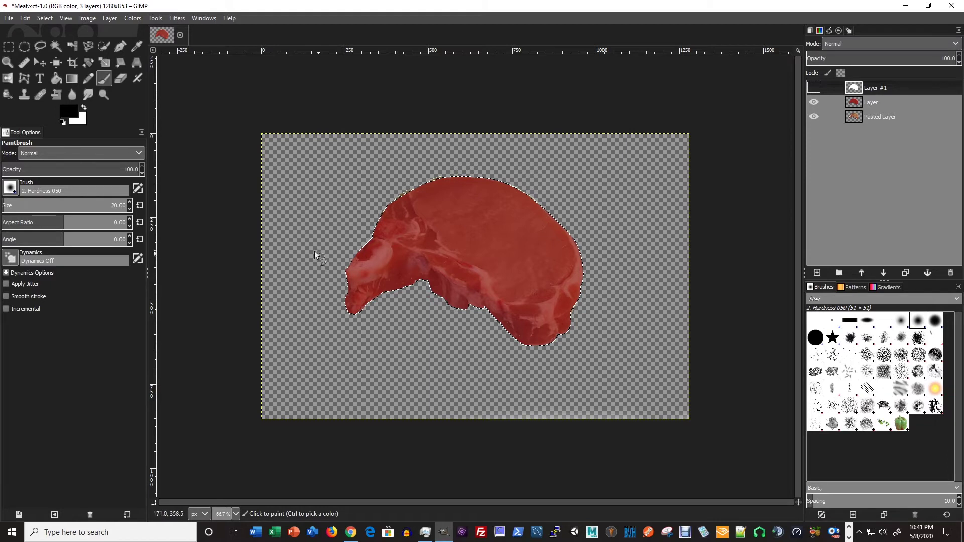
click(813, 116)
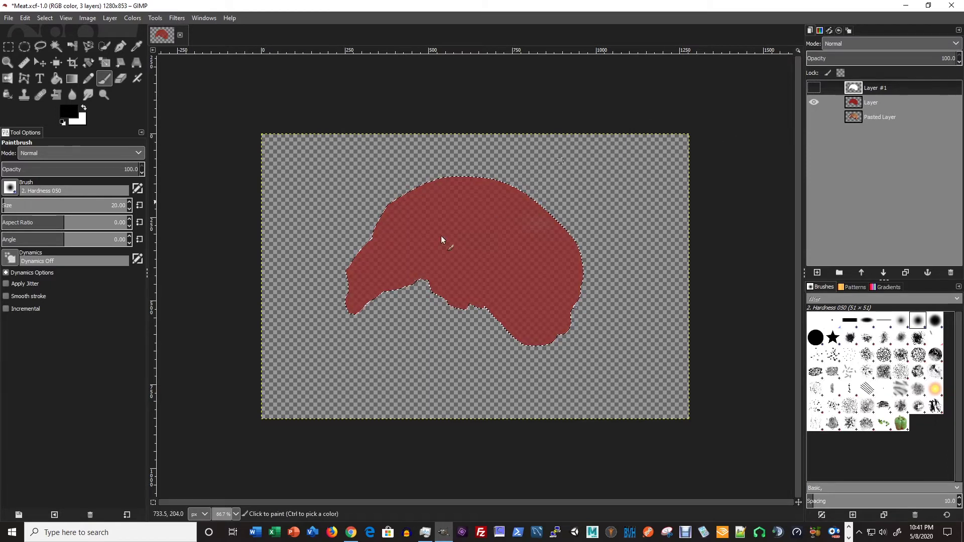
click(888, 58)
drag(888, 60, 960, 59)
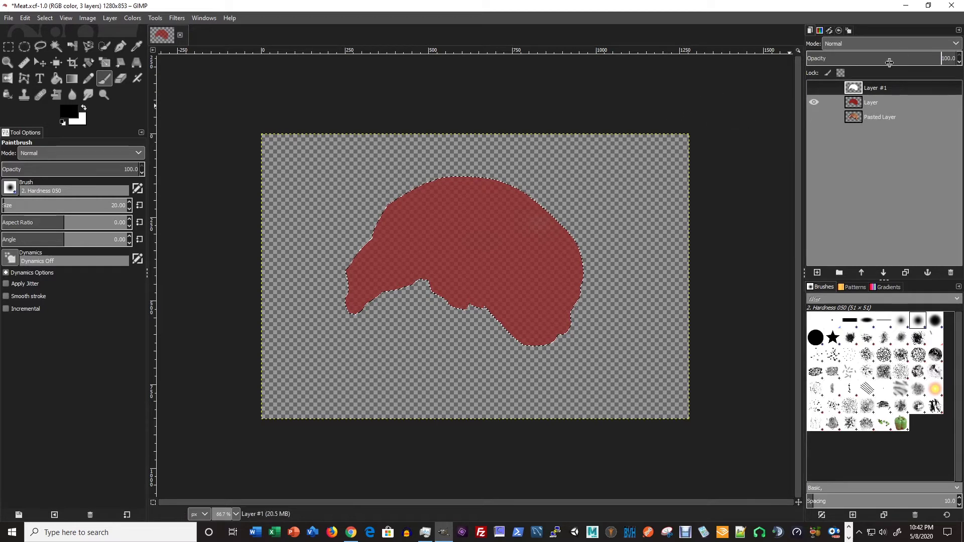
click(875, 100)
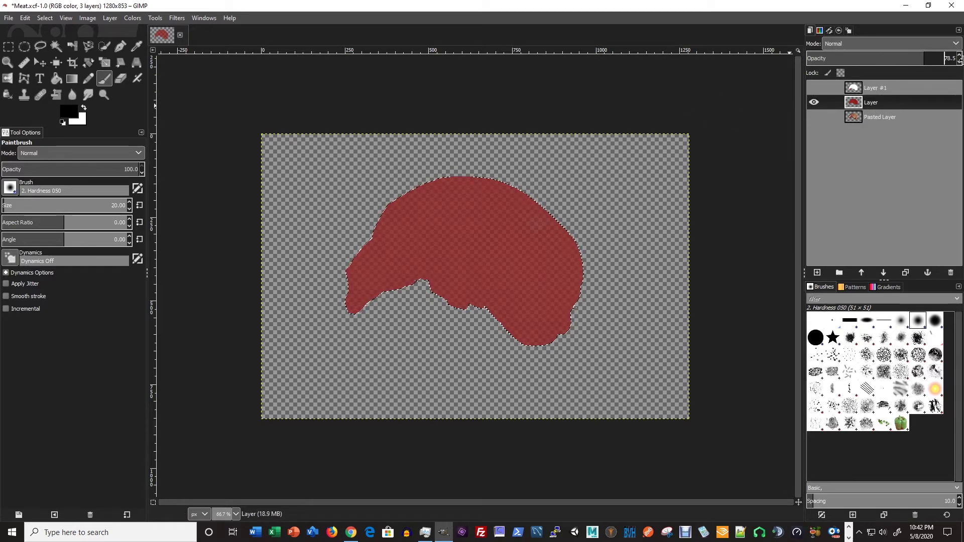
drag(918, 61, 961, 60)
drag(886, 61, 953, 62)
drag(880, 60, 949, 61)
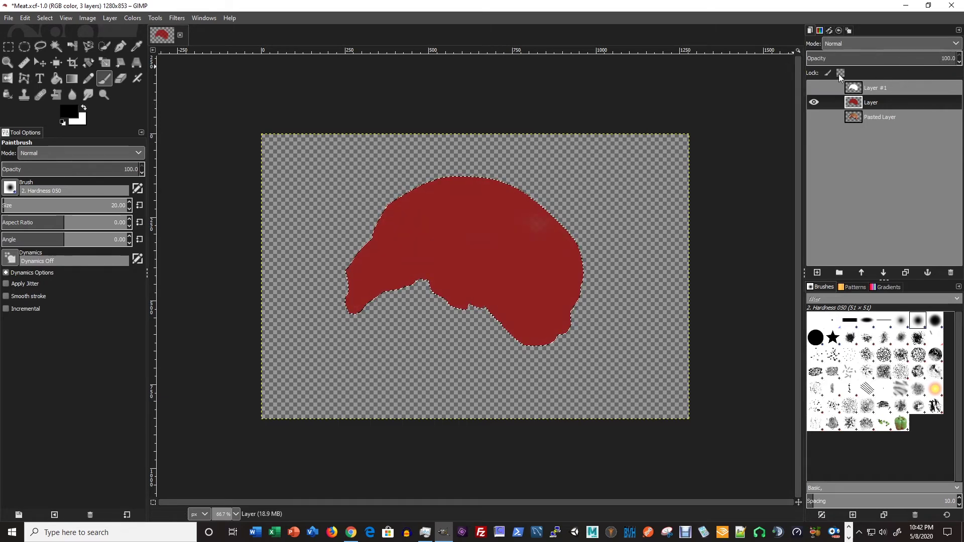
- Save Meat.xcf and export the opaque red silhouette over Meat.png in the Unreal-YouTube-Course Assets/Textures folder with the default PNG options
click(9, 18)
click(27, 121)
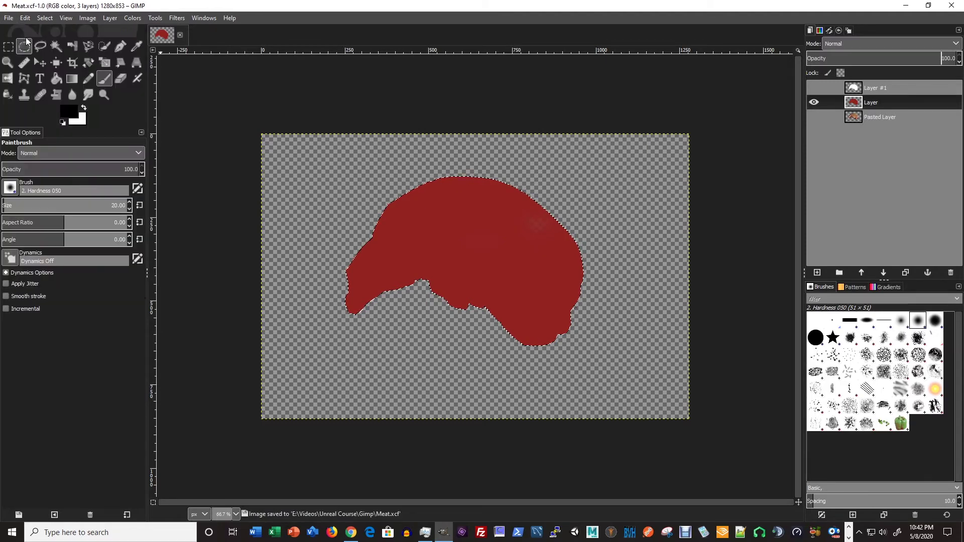
click(9, 18)
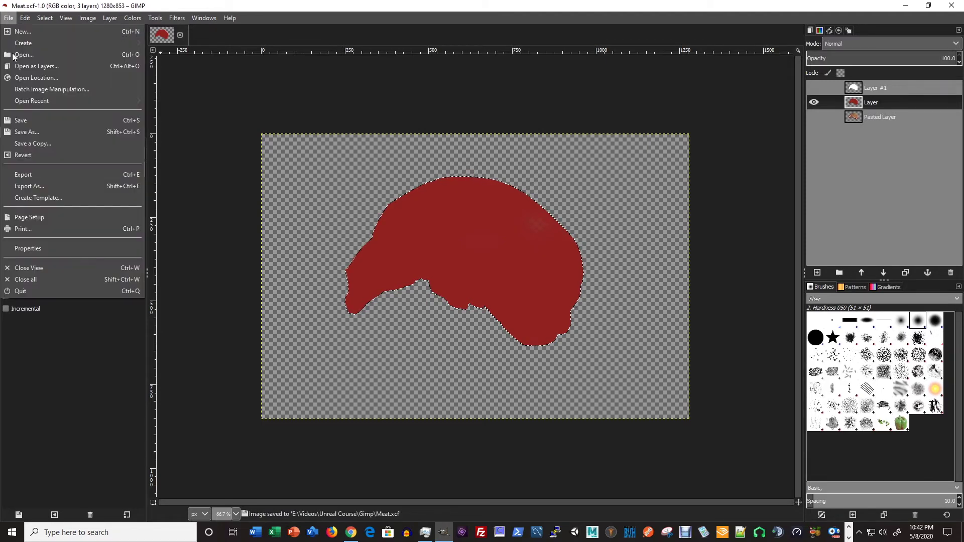
click(35, 176)
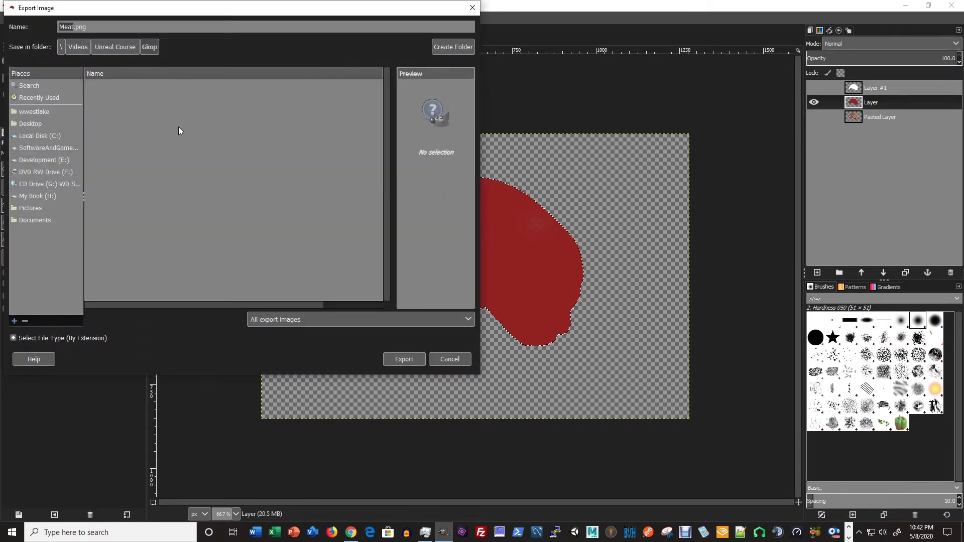
click(105, 47)
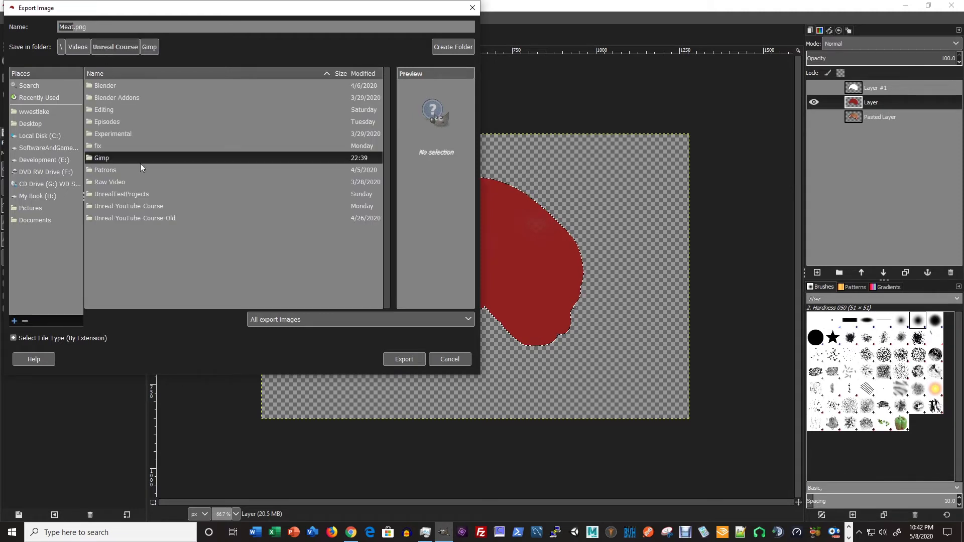
double_click(131, 206)
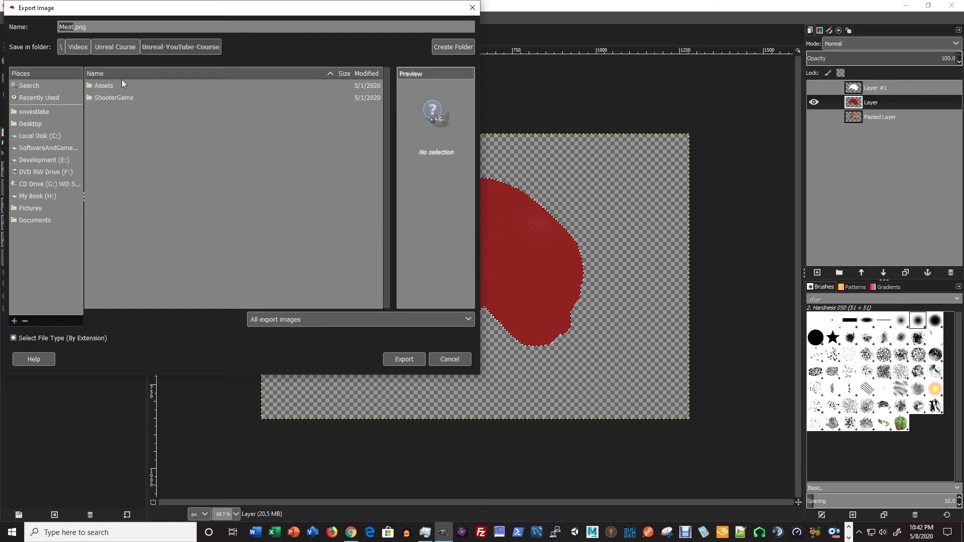
double_click(113, 85)
double_click(114, 134)
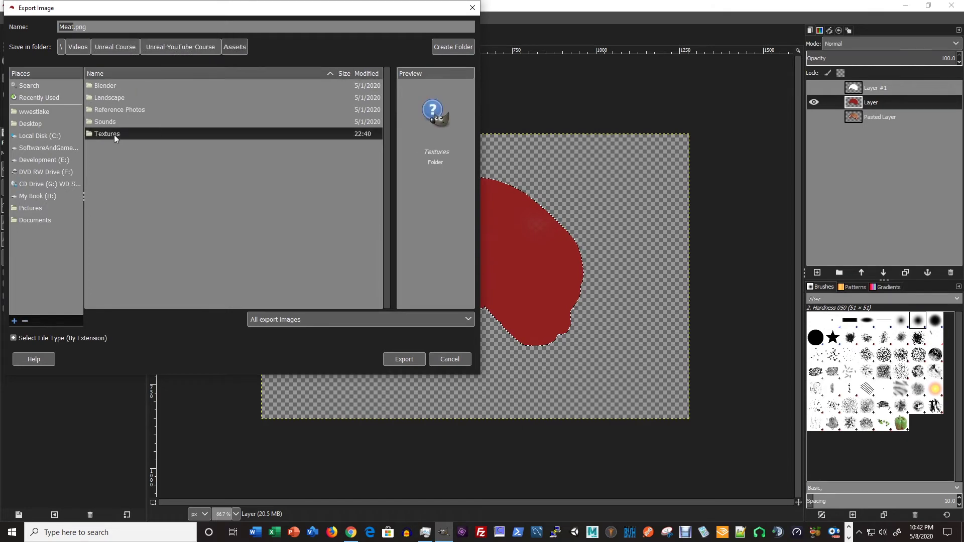
click(407, 359)
click(272, 233)
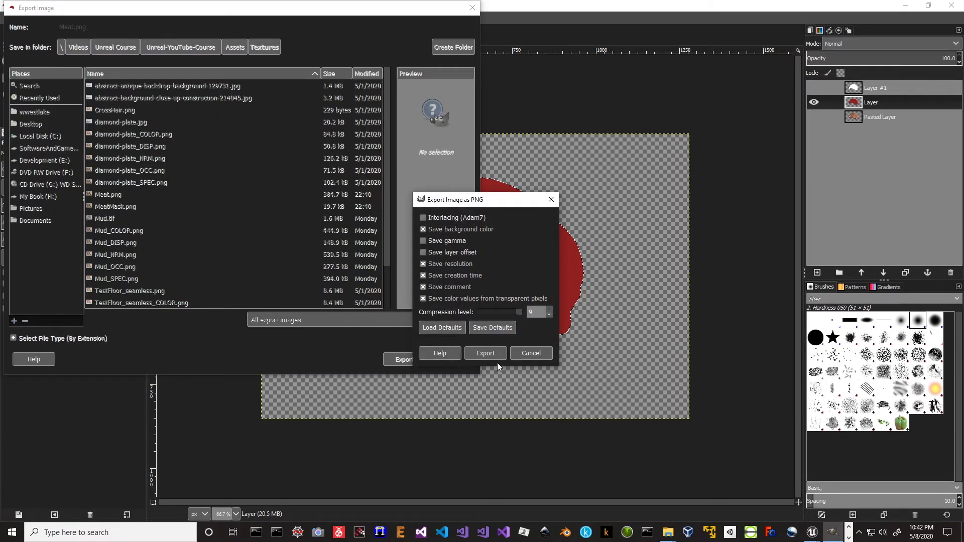
click(493, 356)
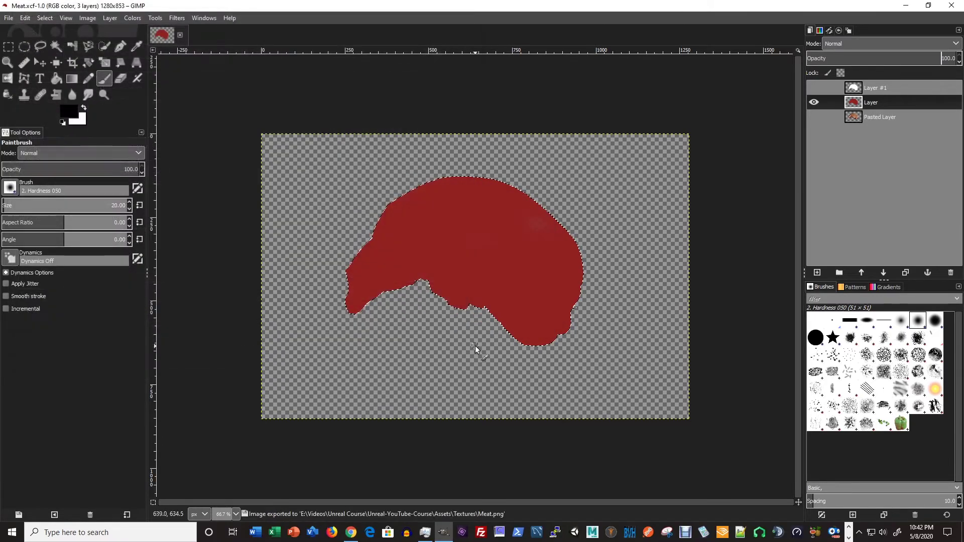
- Show Layer #1, export the white silhouette over MeatMask.png in the Textures folder, and save Meat.xcf
click(813, 88)
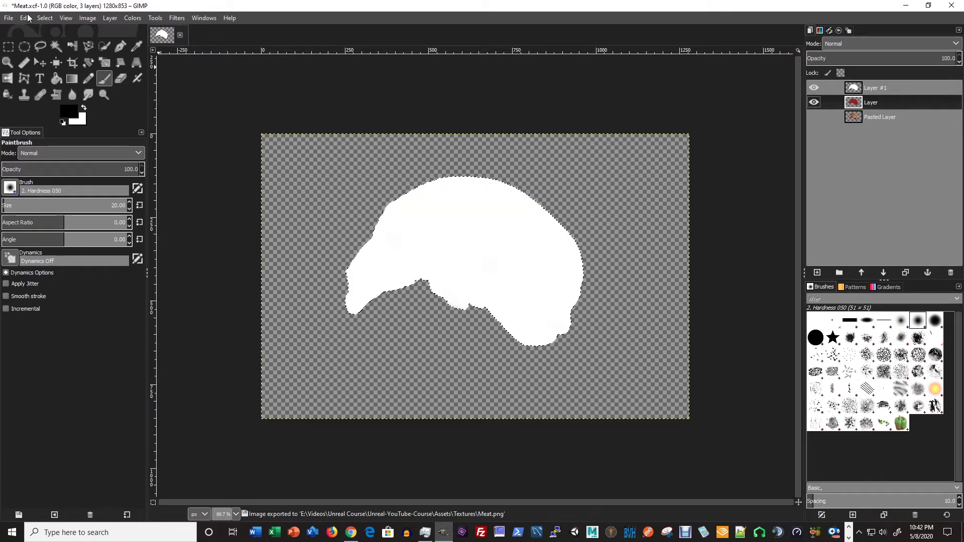
click(8, 18)
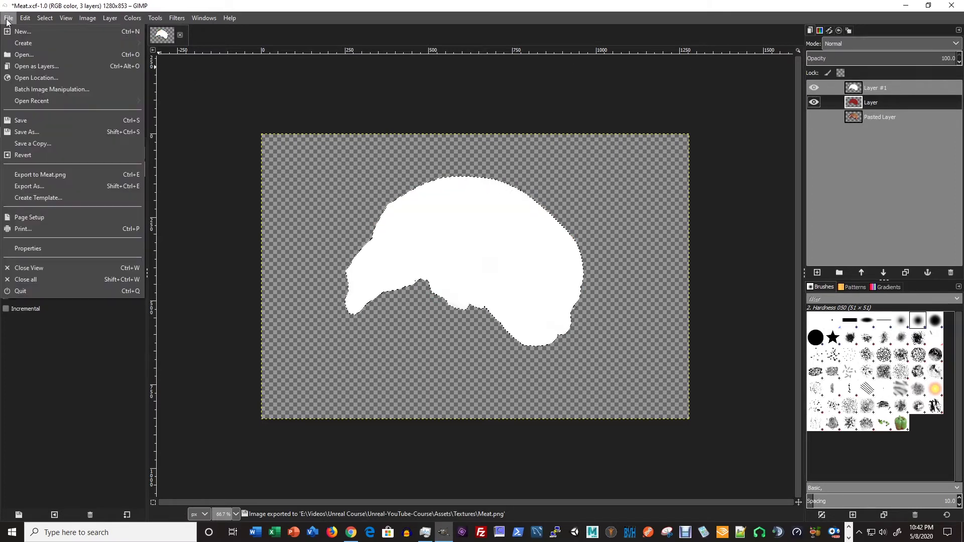
click(37, 186)
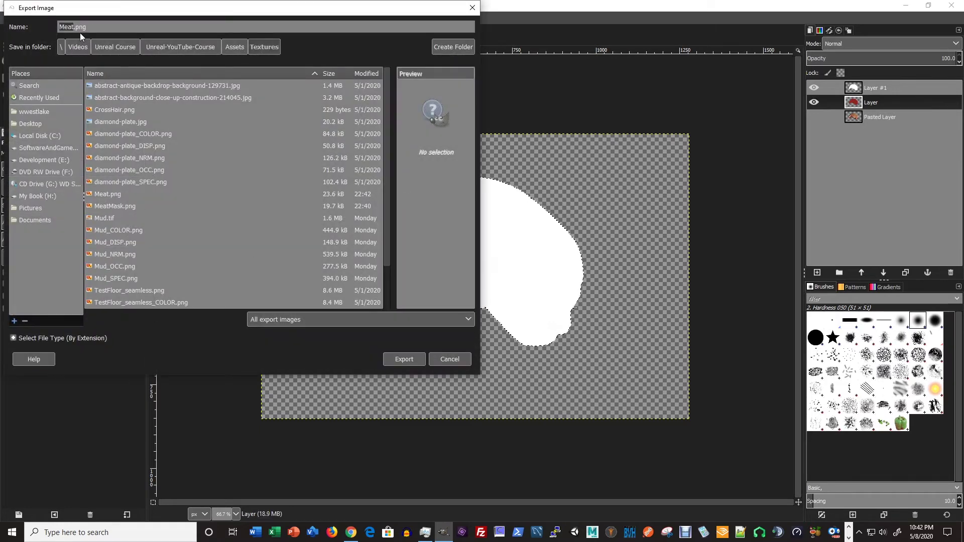
click(112, 207)
click(405, 360)
click(265, 238)
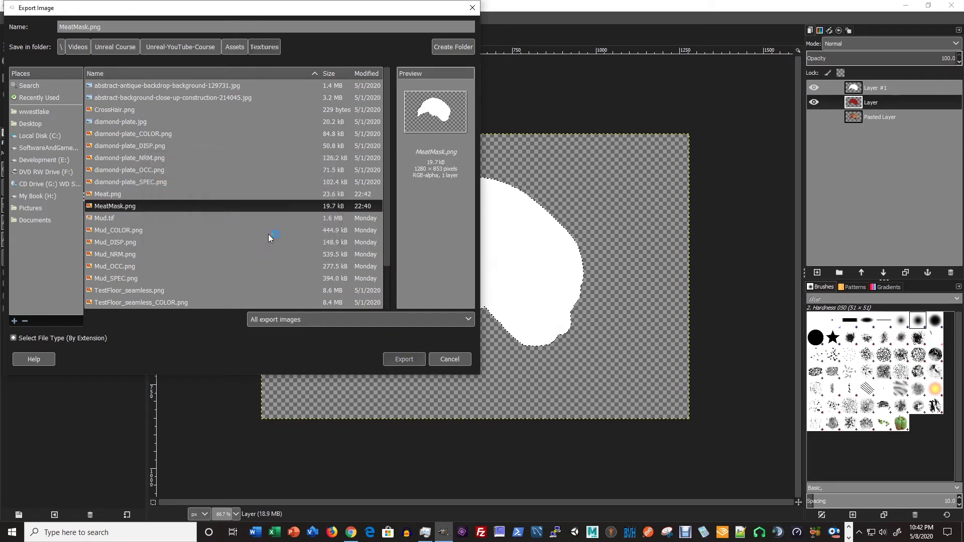
click(486, 354)
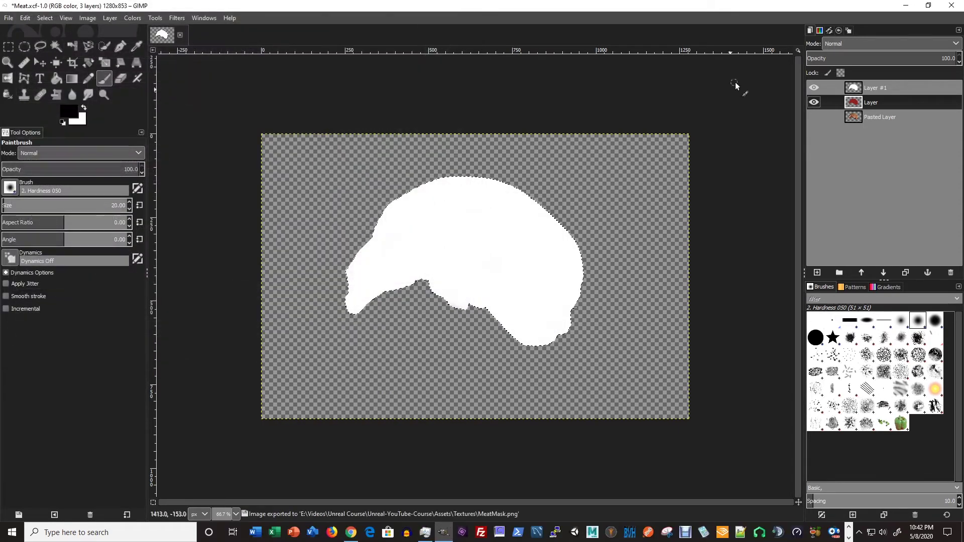
click(16, 17)
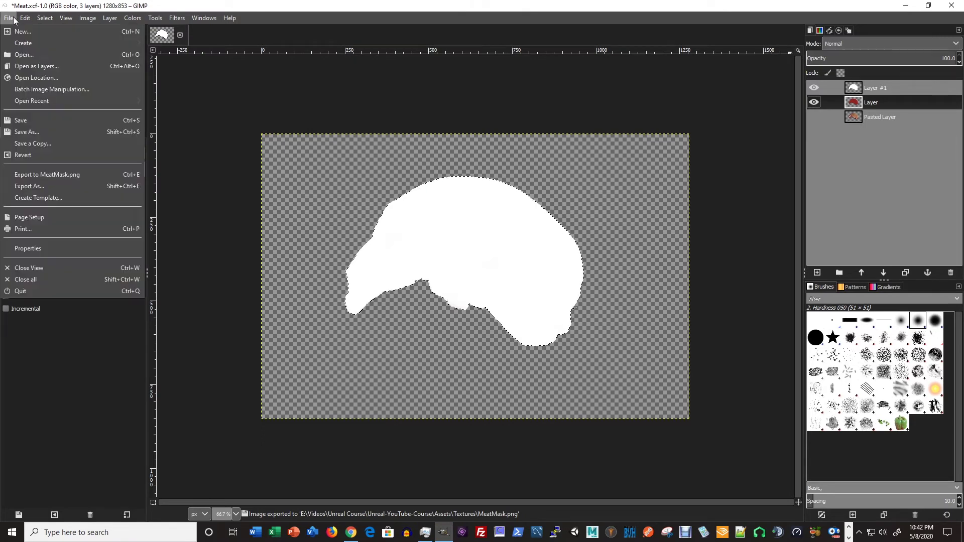
click(28, 116)
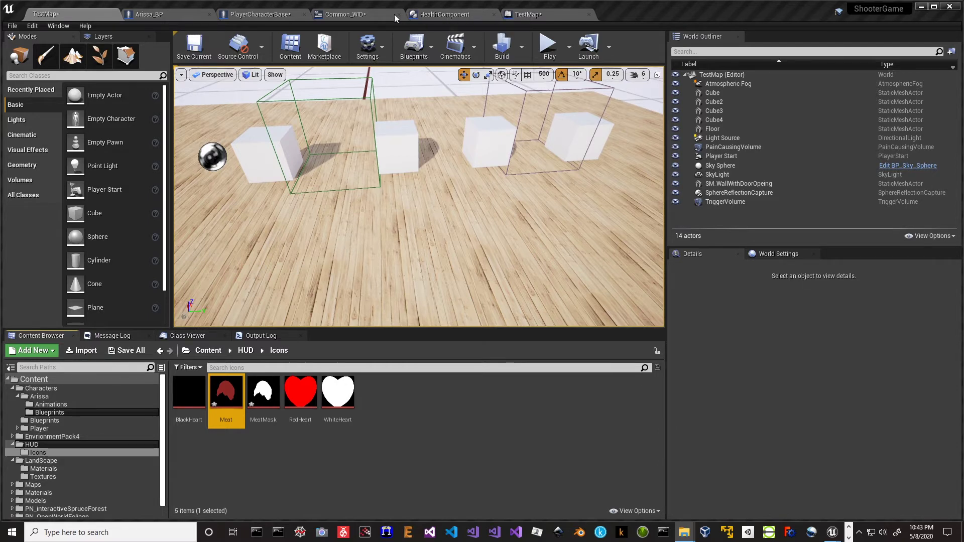
- In Unreal Editor's Common_WID widget, set the NourishmentBar's background image to the Meat texture
click(357, 15)
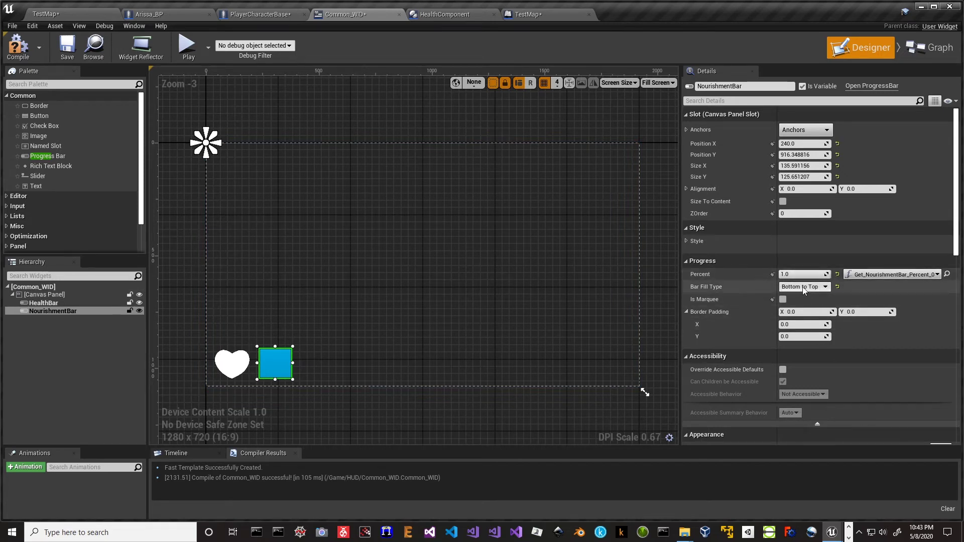
scroll(802, 287, down, 5)
scroll(802, 300, down, 2)
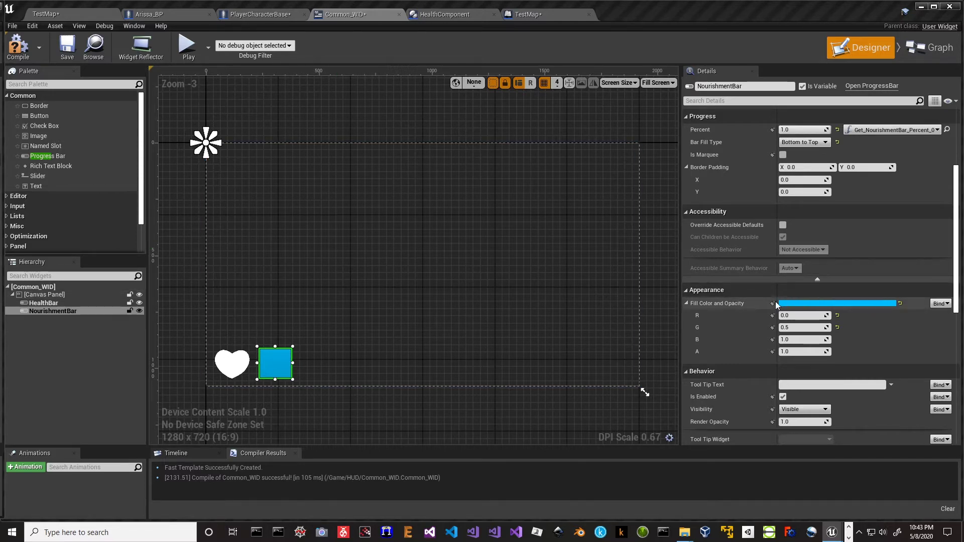
scroll(734, 314, down, 3)
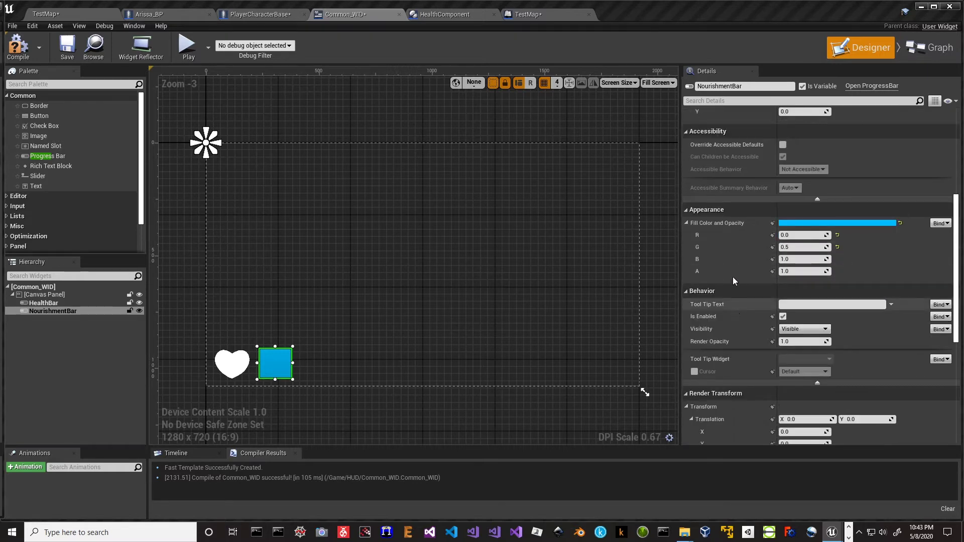
scroll(725, 261, down, 3)
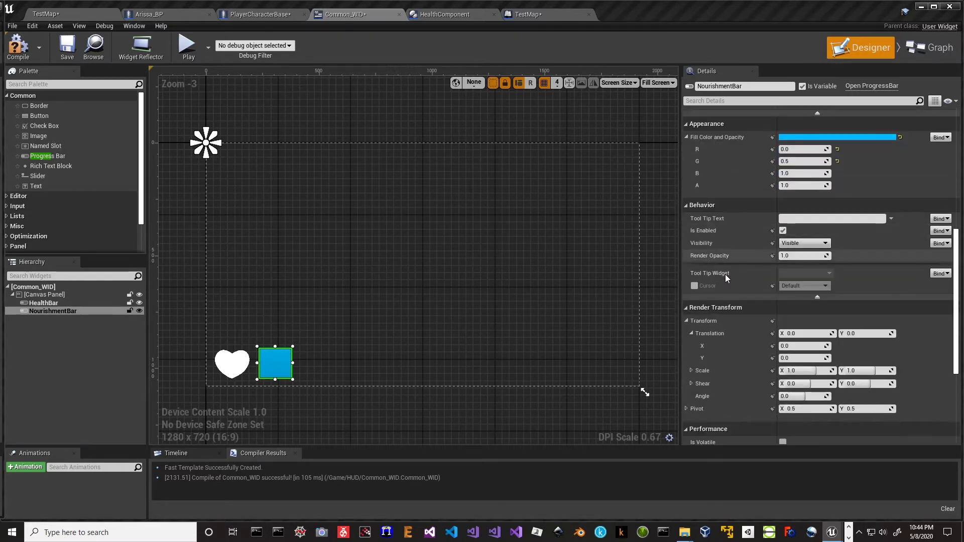
scroll(725, 273, up, 10)
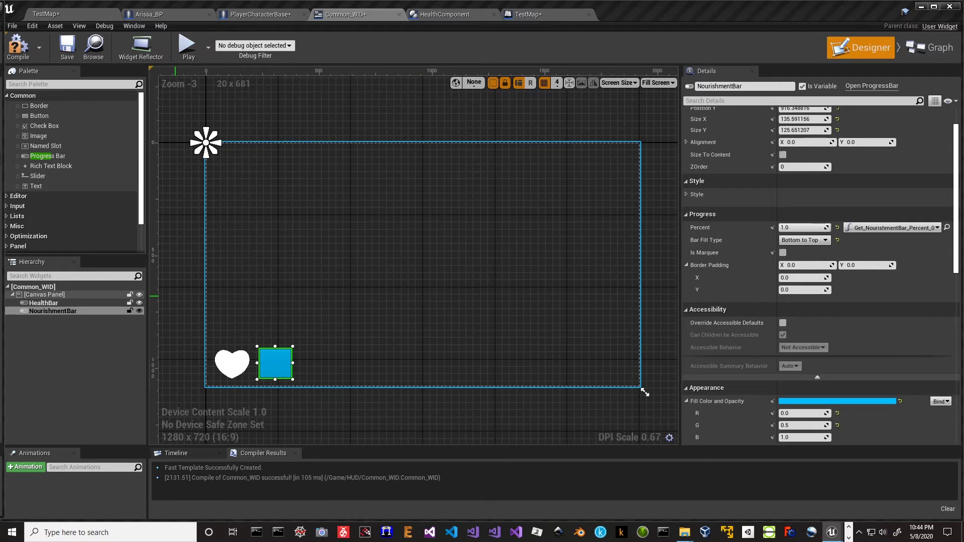
click(686, 194)
click(691, 207)
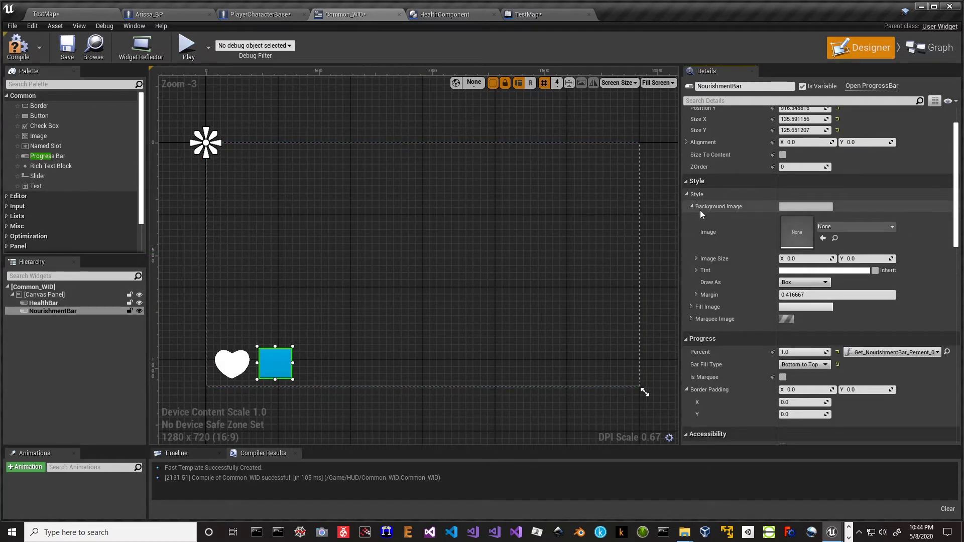
click(852, 227)
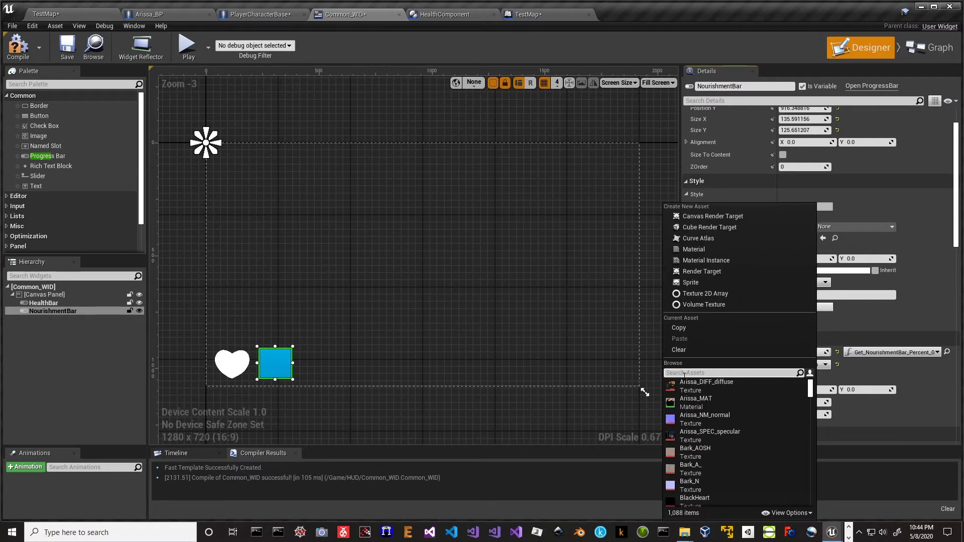
text(Meat)
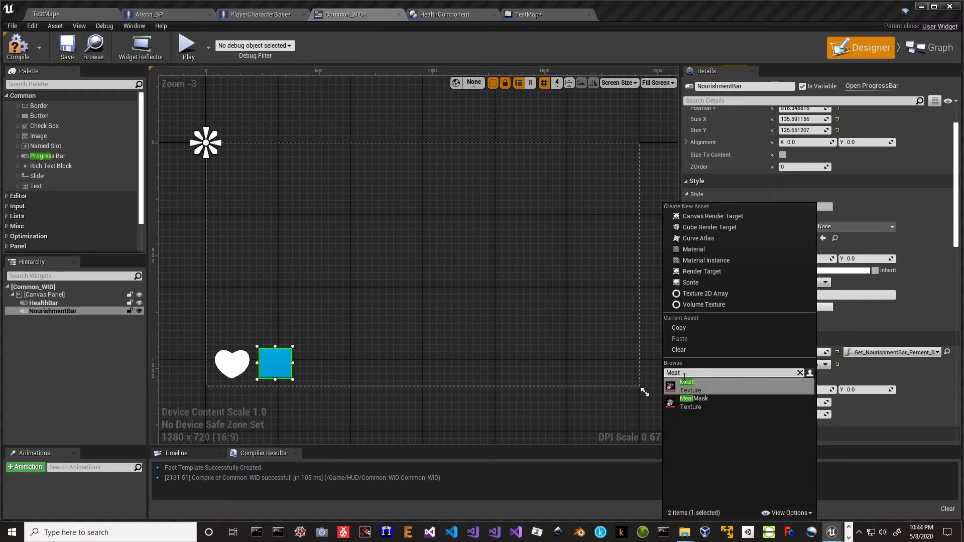
click(685, 387)
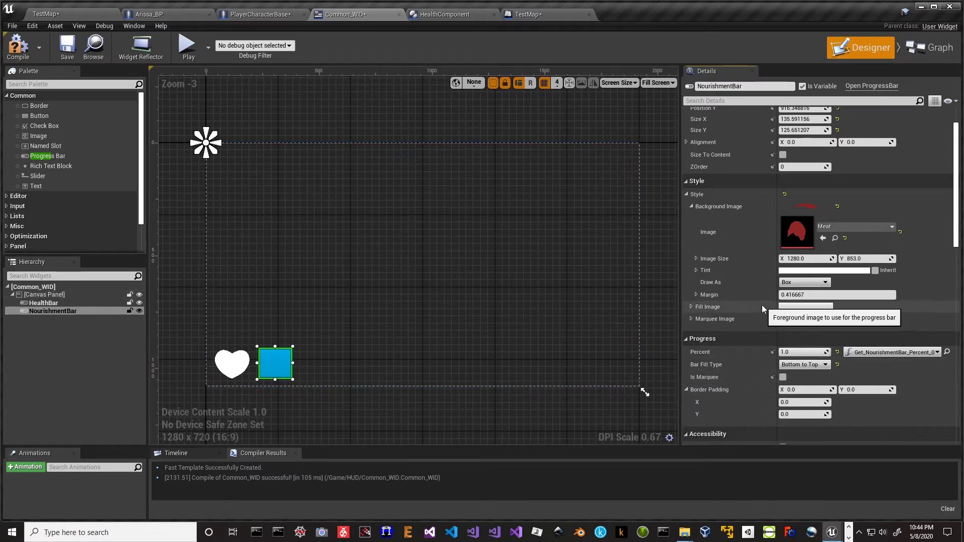
- Set the NourishmentBar's fill image to the MeatMask texture
scroll(761, 303, down, 2)
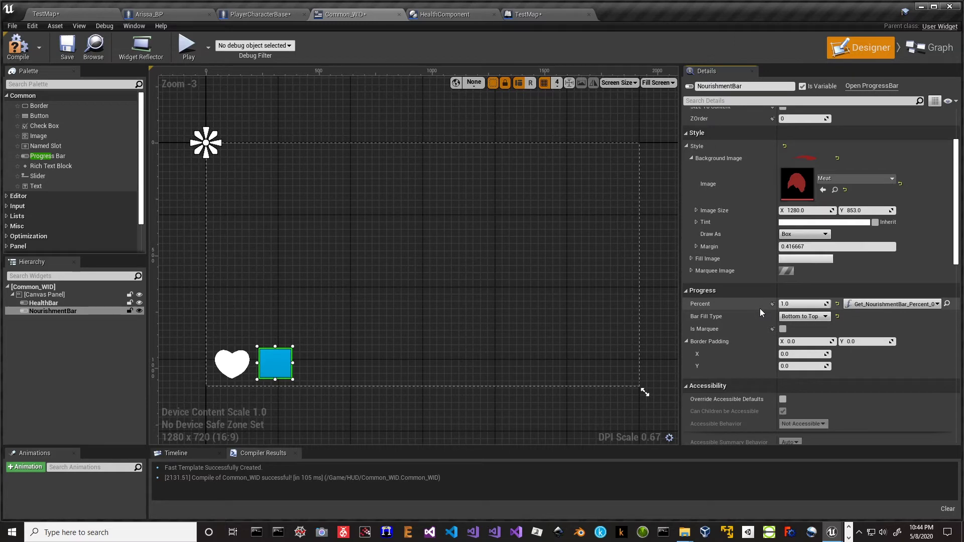
click(692, 258)
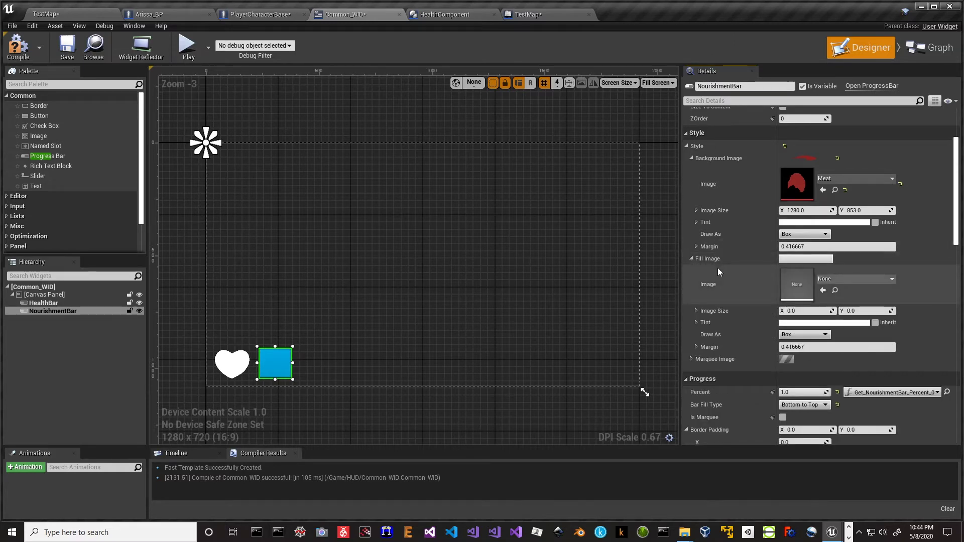
click(848, 280)
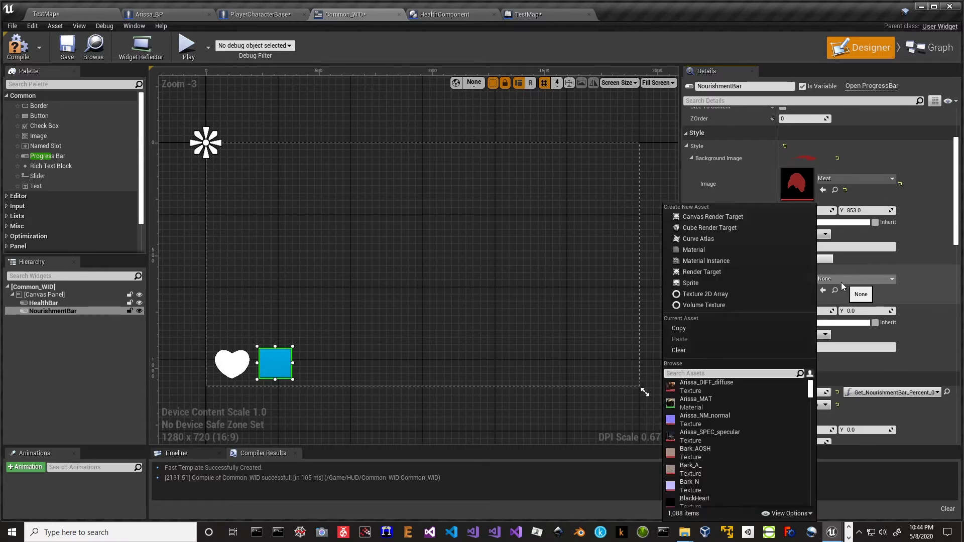
text(Meat)
key(Down)
key(Down)
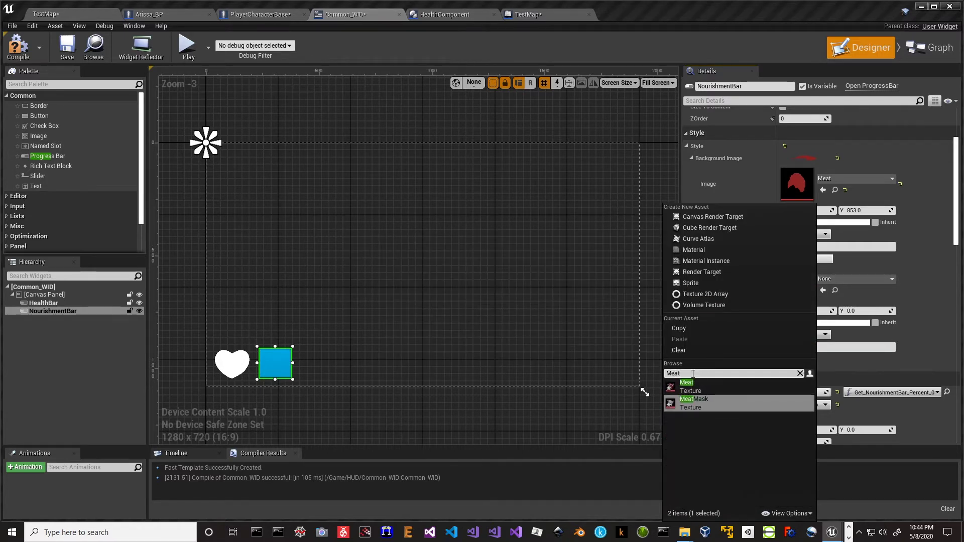
key(Return)
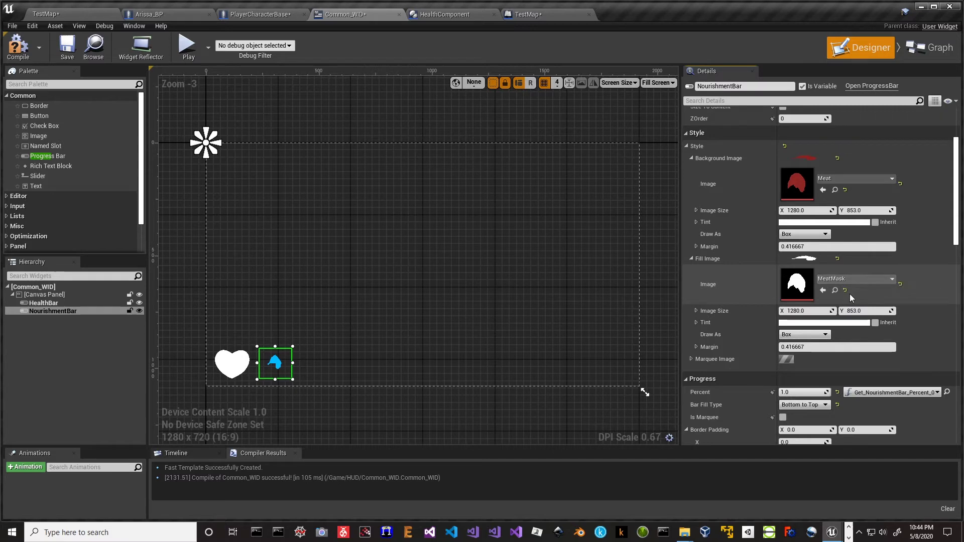
- Try a pale yellow tint on the NourishmentBar's fill image and reset the tint to its default
click(806, 327)
drag(676, 338, 650, 343)
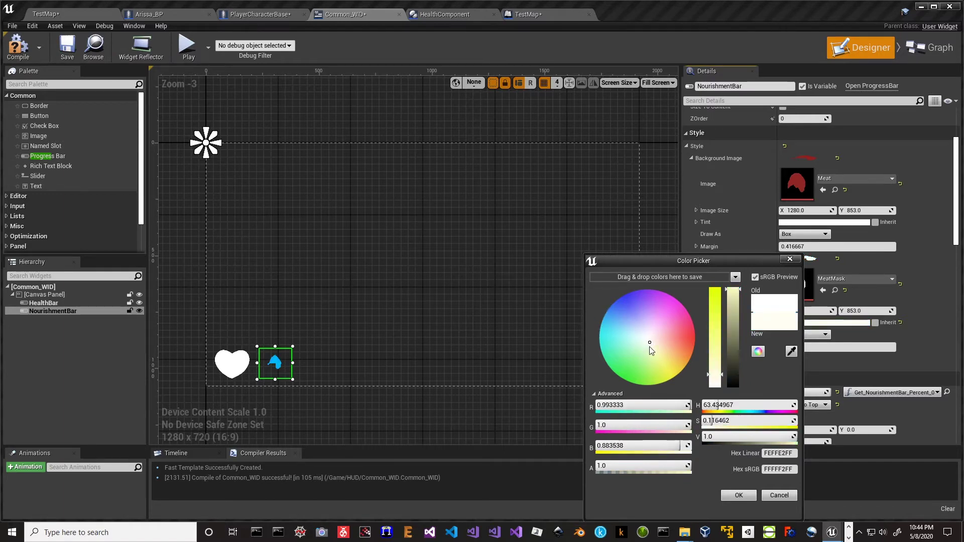
click(739, 496)
click(901, 323)
- Reset the NourishmentBar's background image and assign the Meat texture to it again
scroll(877, 373, down, 1)
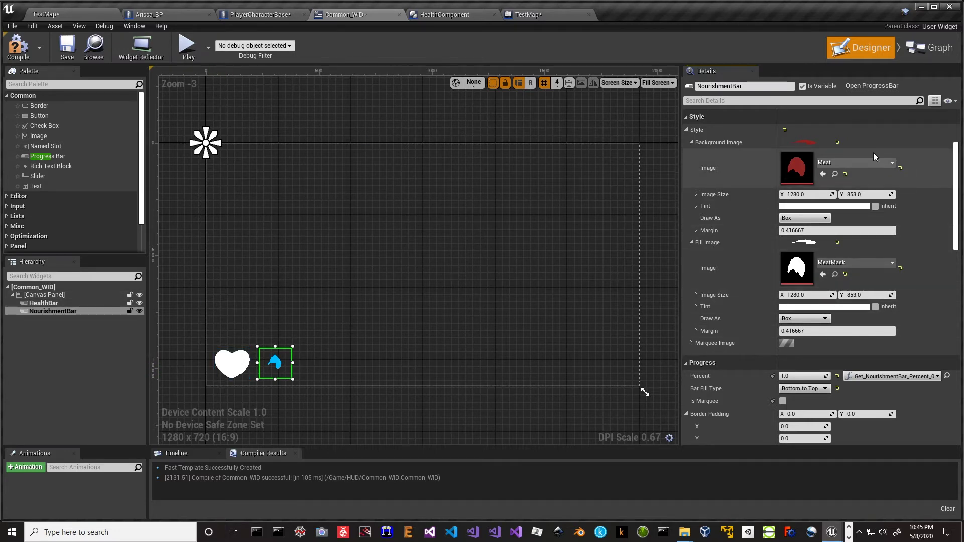
click(900, 168)
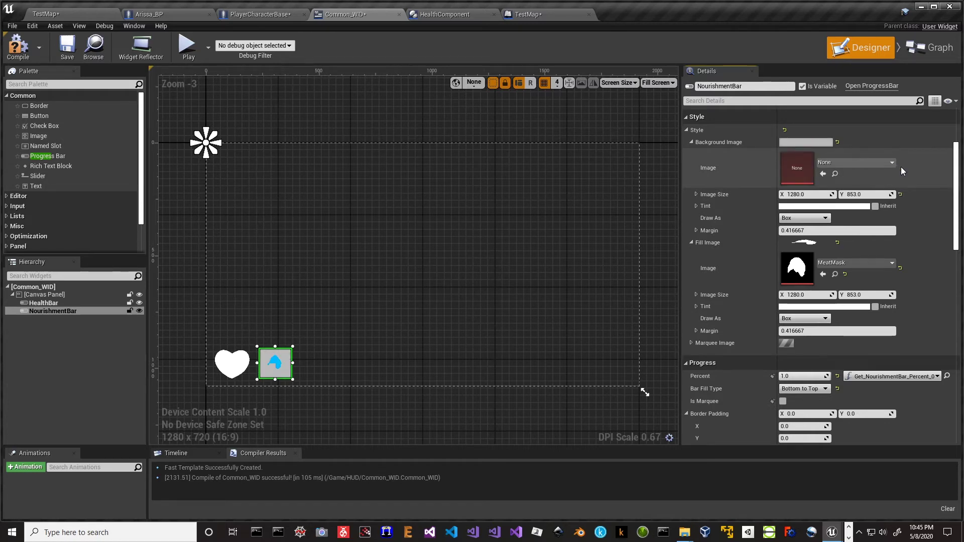
click(894, 164)
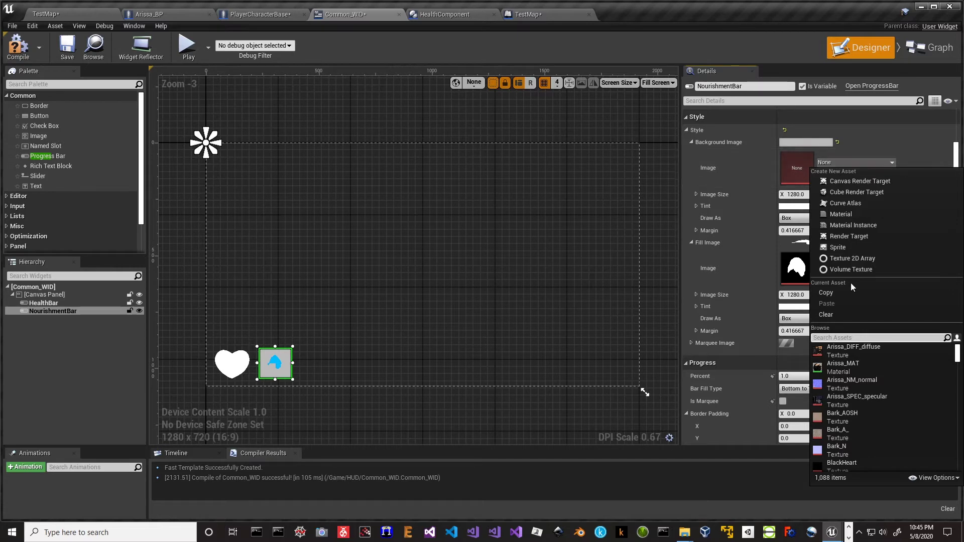
text(meat)
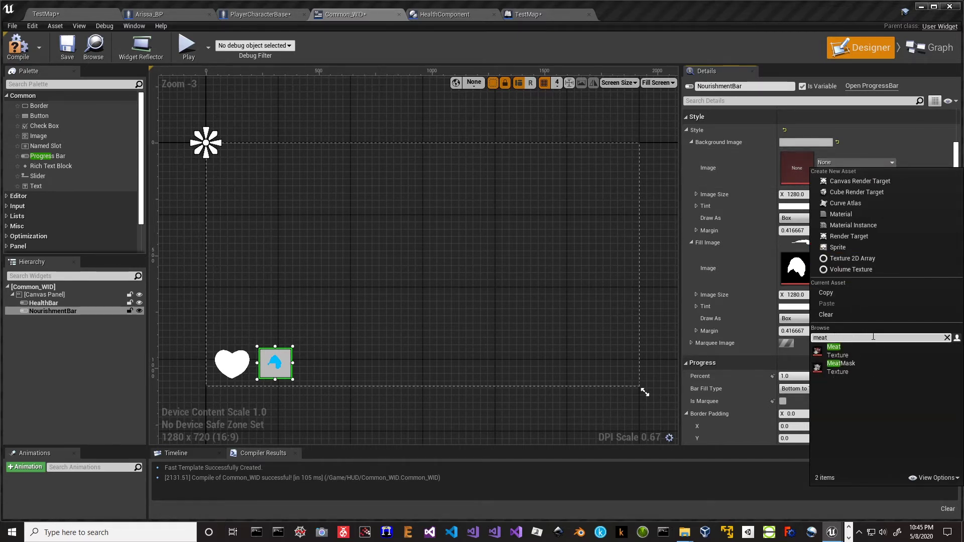
click(850, 351)
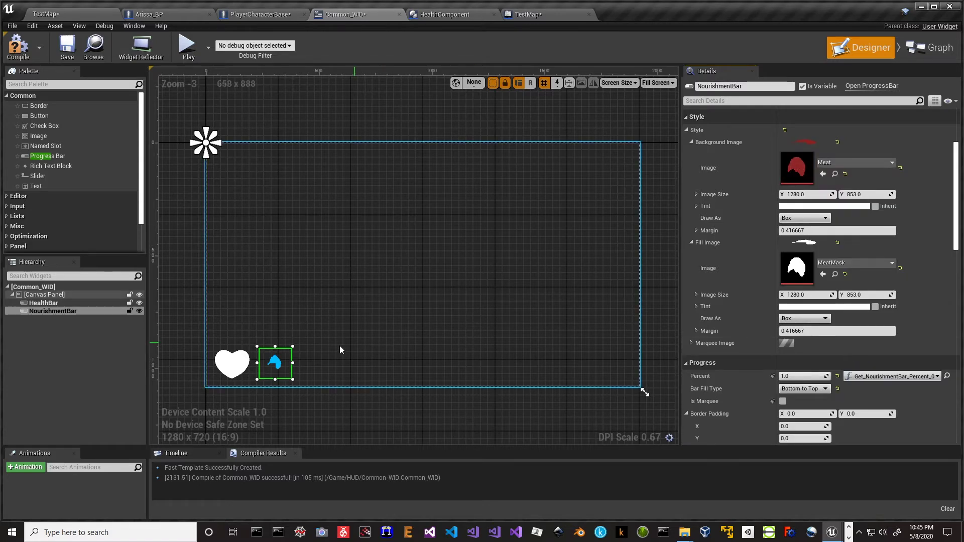
- Compile the Common_WID widget and start a play session of TestMap with the game viewport in focus
scroll(823, 355, down, 2)
scroll(826, 356, up, 1)
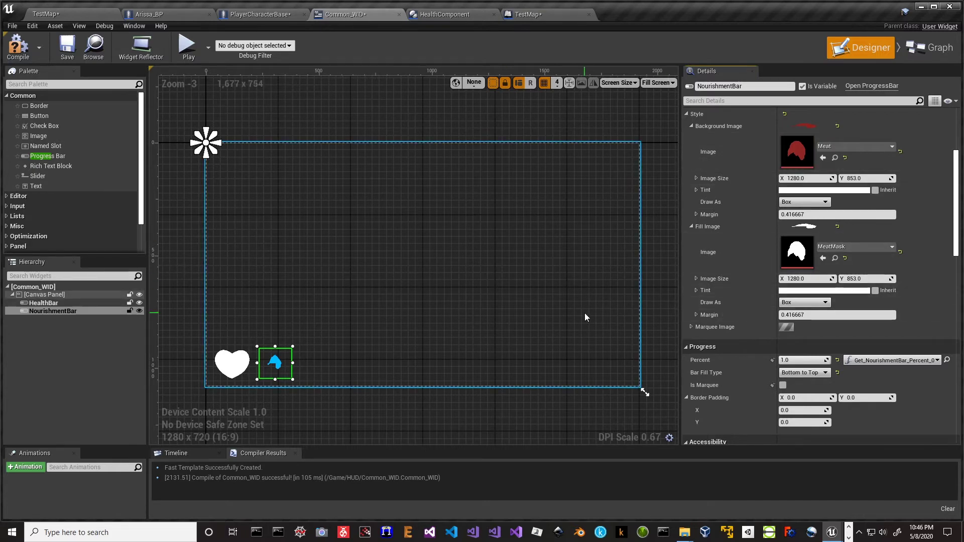
click(18, 46)
click(45, 14)
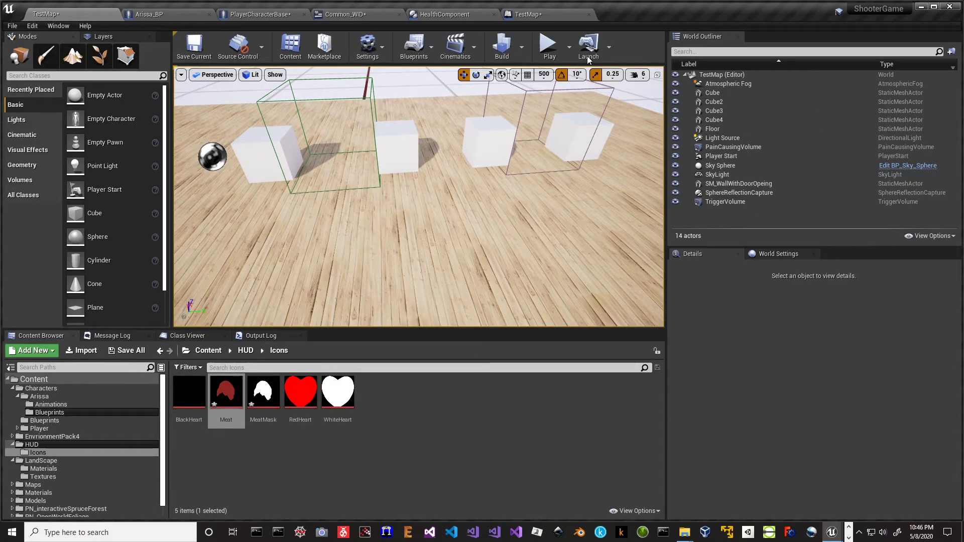
click(549, 45)
click(499, 205)
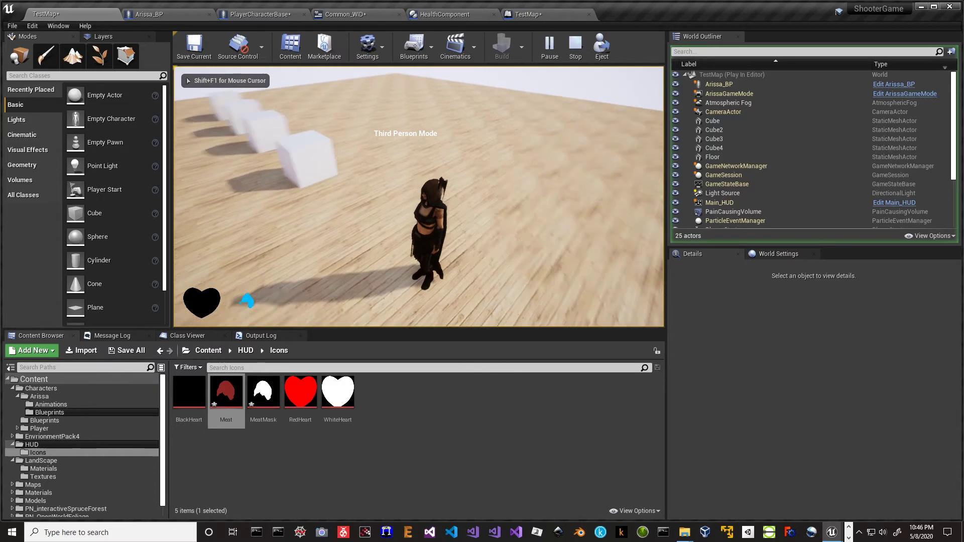
- Walk the character back and forth to check how the nourishment icon drains in play, and stop the session
key(w)
key(w)
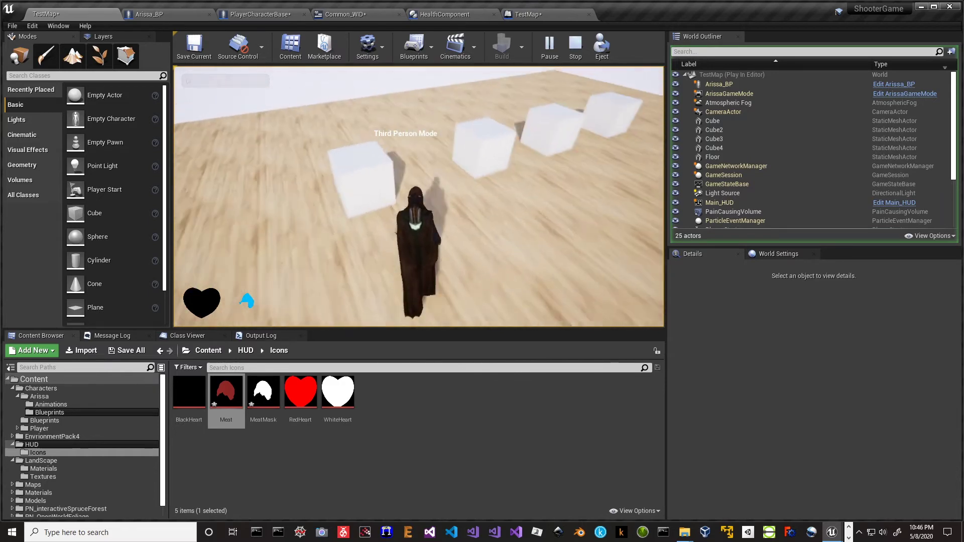
key(s)
key(w)
key(s)
key(w)
key(s)
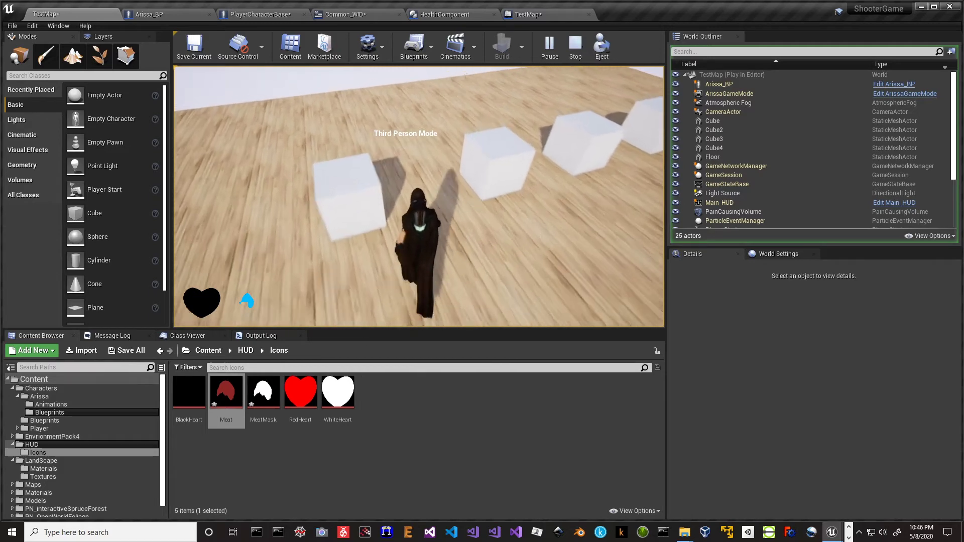
key(w)
key(s)
key(w)
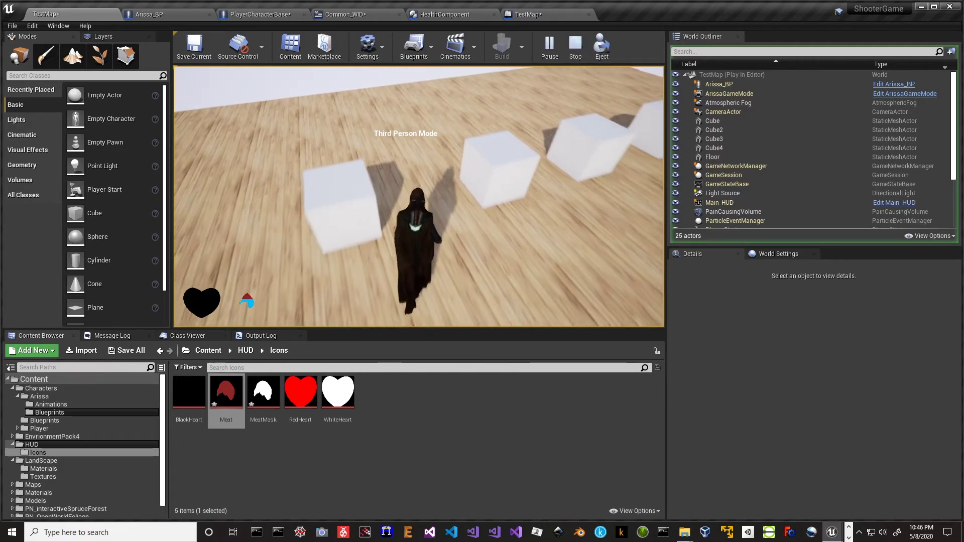
key(s)
key(w)
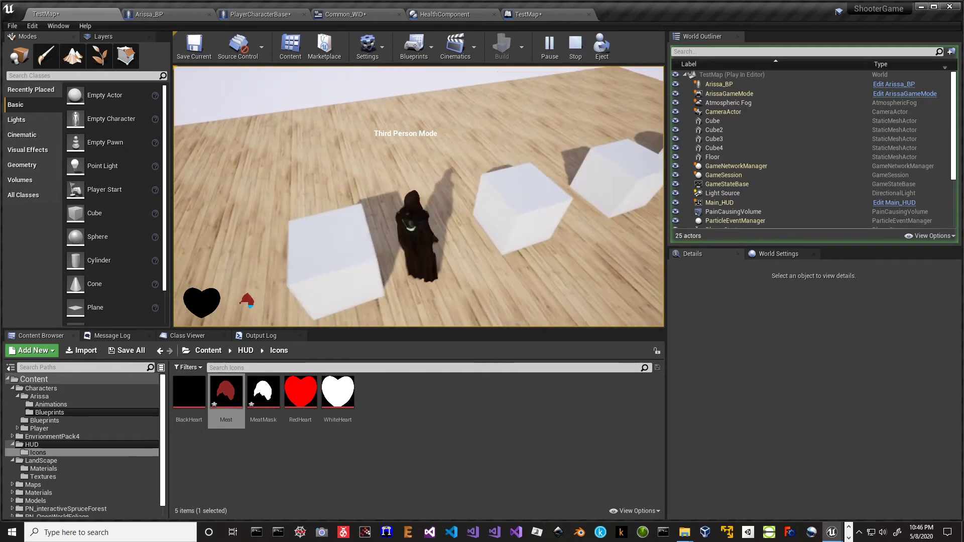
key(s)
key(w)
key(s)
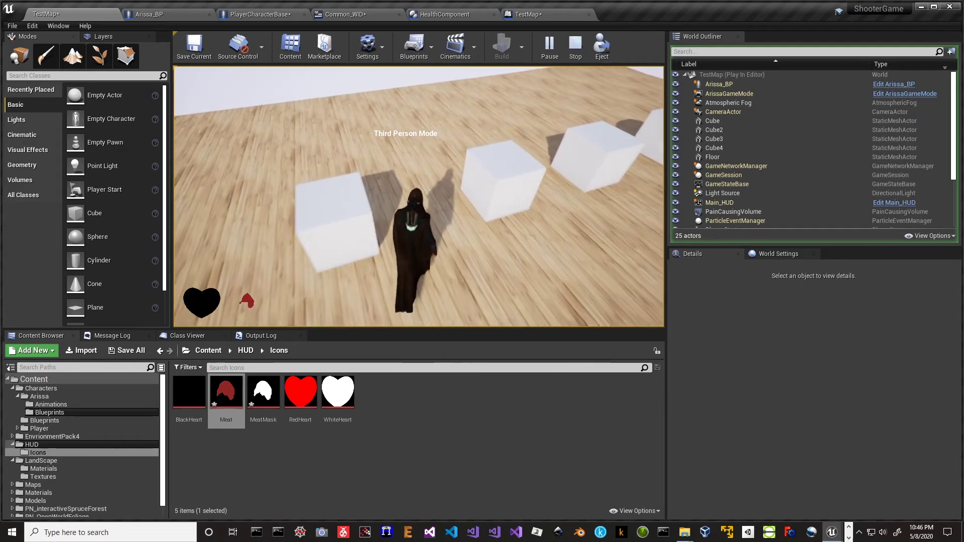
key(w)
key(s)
key(w)
key(s)
key(w)
key(s)
key(w)
key(s)
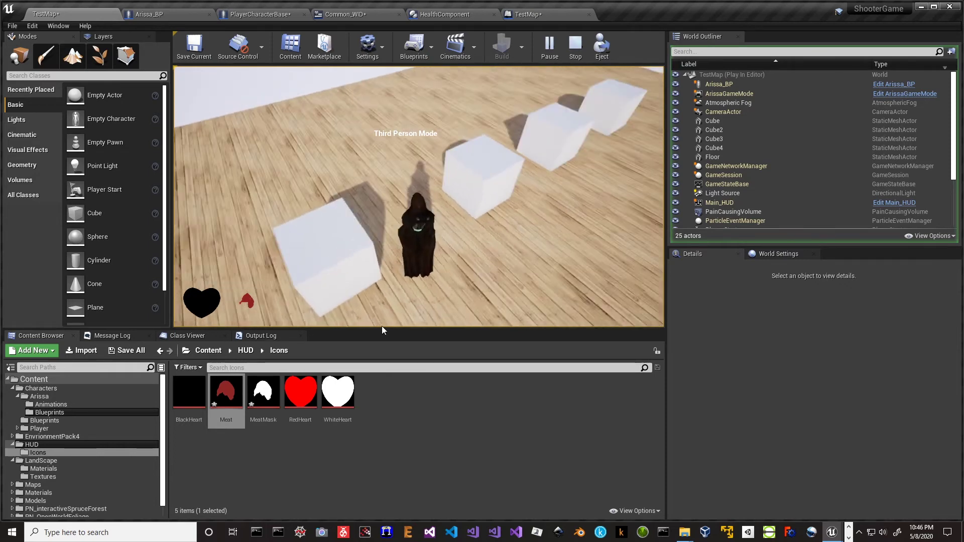
key(Escape)
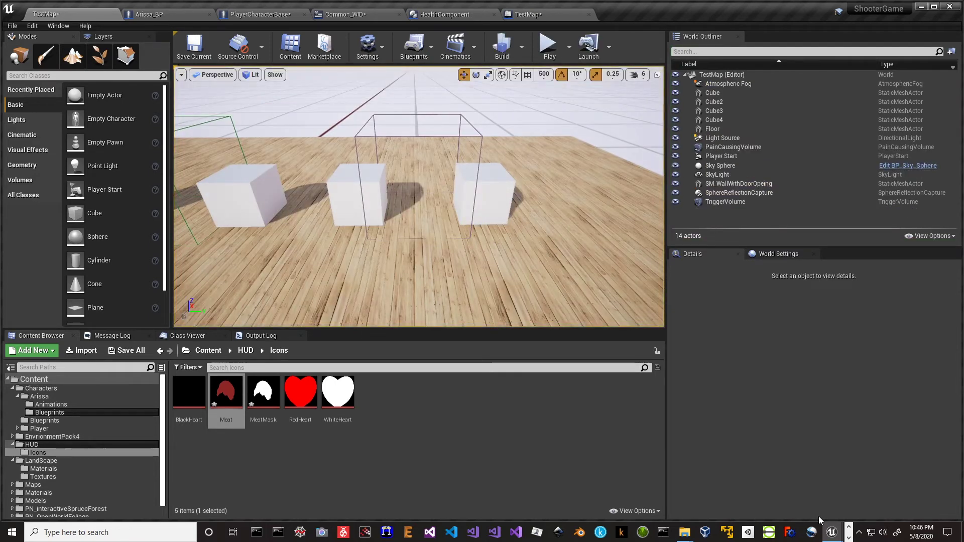
- Switch to GIMP and reopen the recent image Meat.xcf
click(849, 528)
click(850, 527)
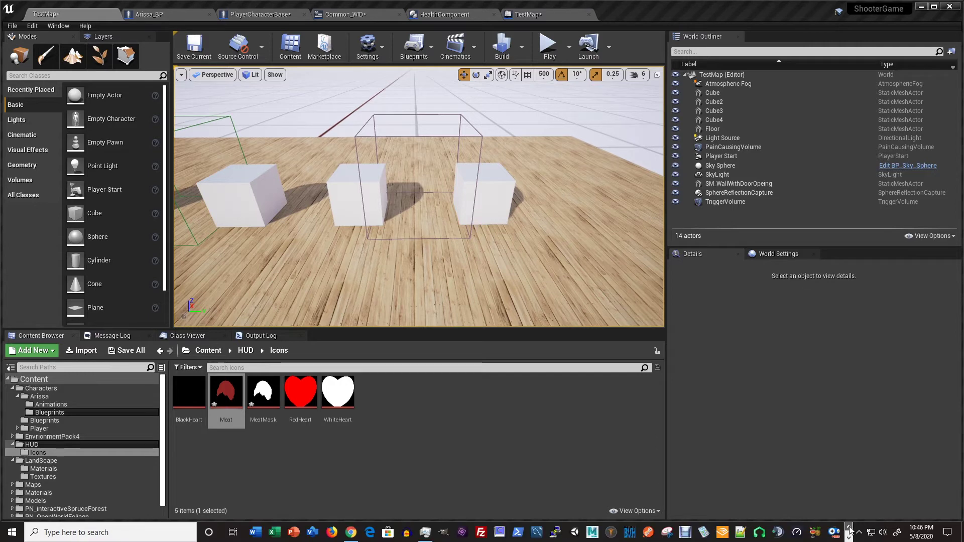
click(444, 532)
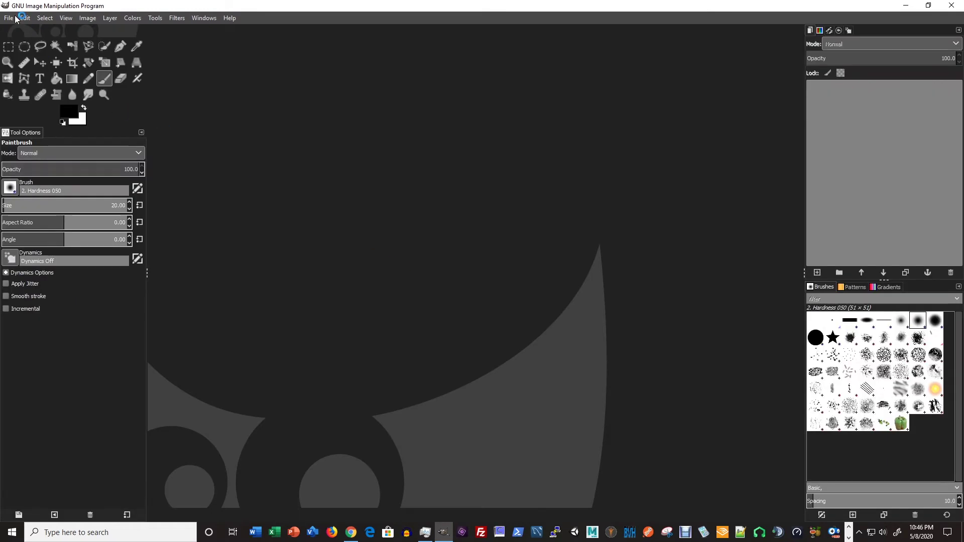
click(9, 18)
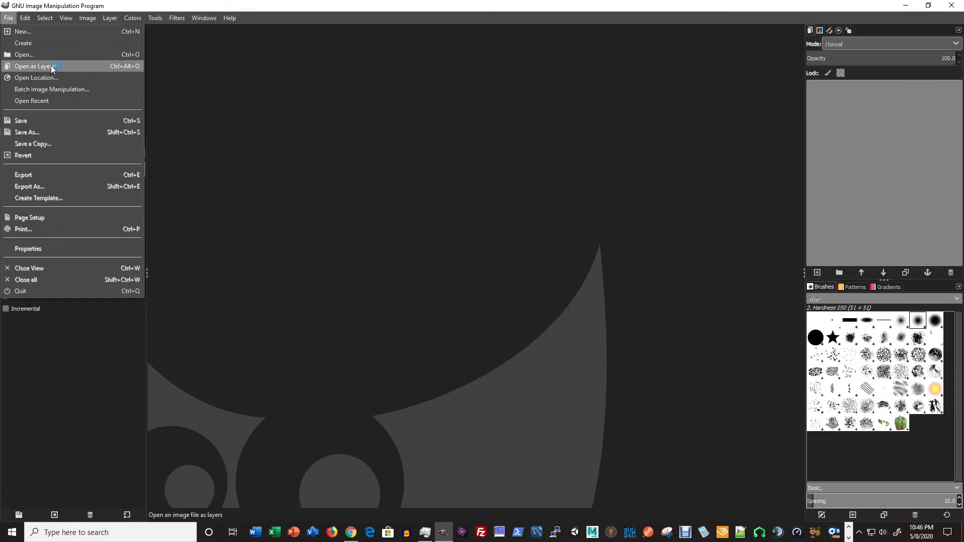
mouse_move(55, 102)
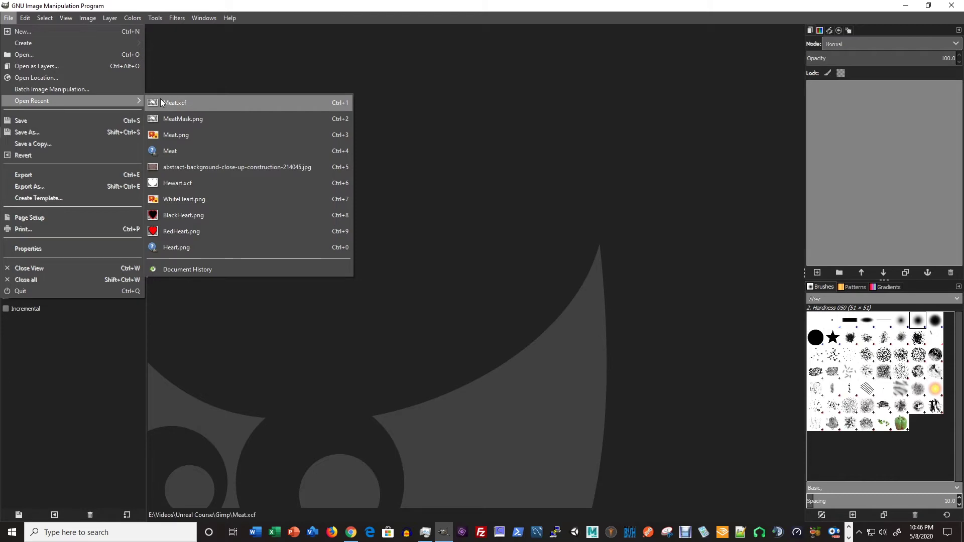
click(173, 103)
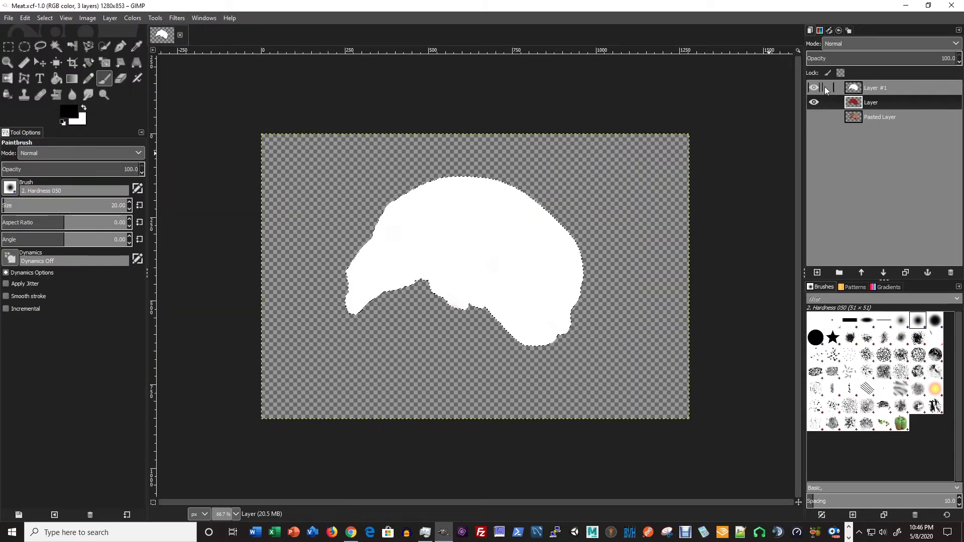
- Make the Pasted Layer visible and clear the selection around the steak silhouette
click(814, 117)
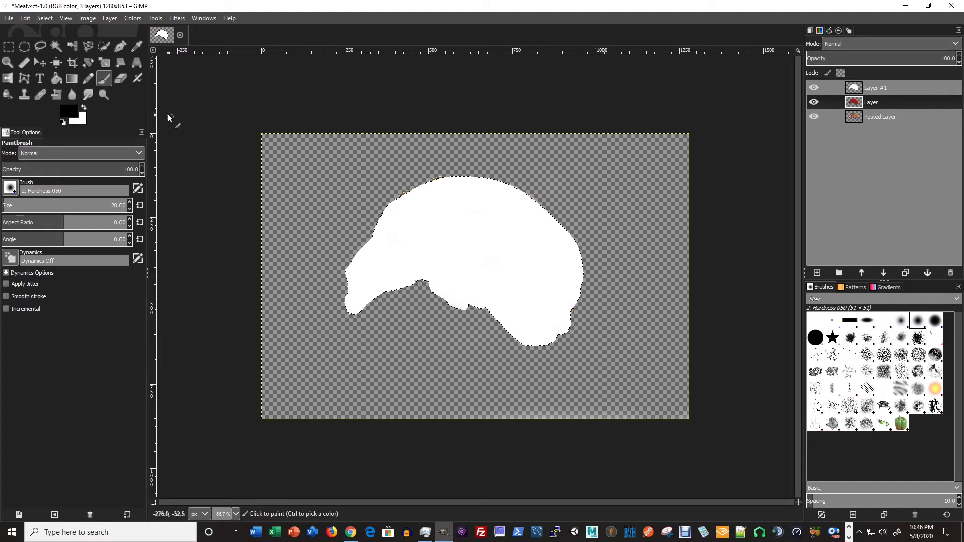
click(49, 19)
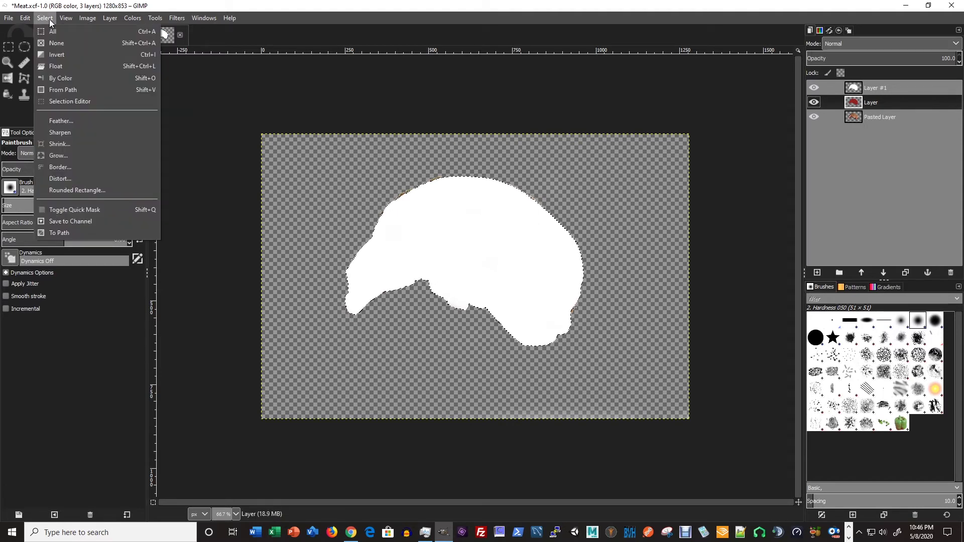
click(56, 31)
click(45, 20)
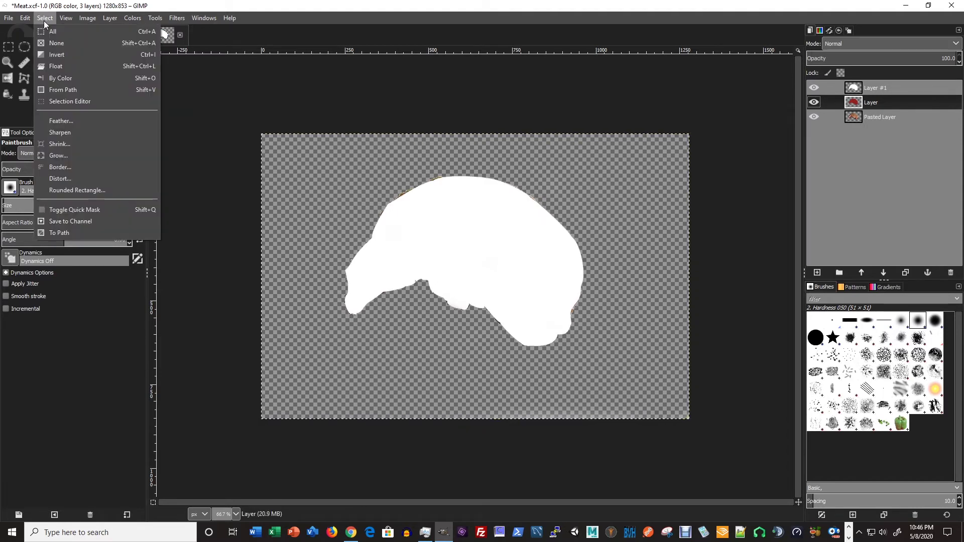
click(58, 43)
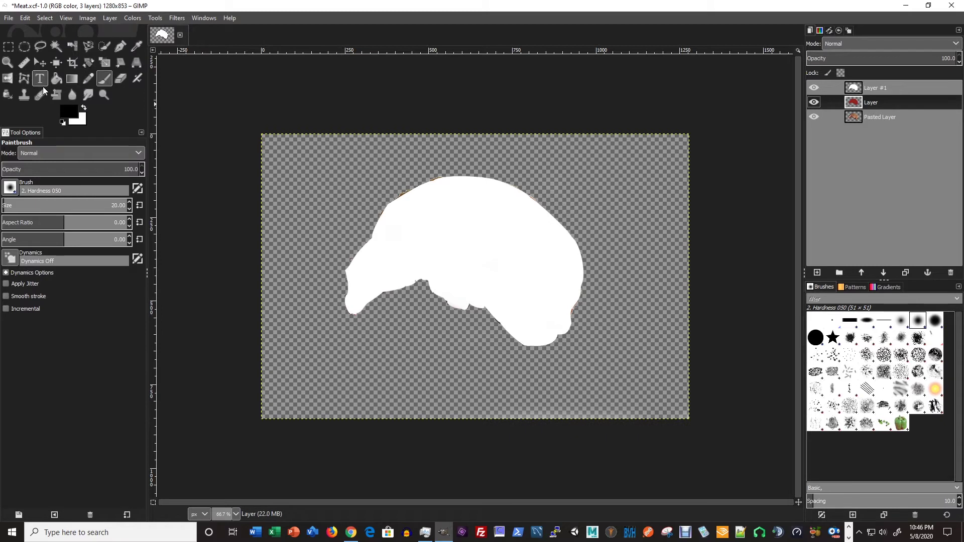
- Place two vertical and two horizontal guides tightly around the outer edges of the white steak silhouette
click(72, 62)
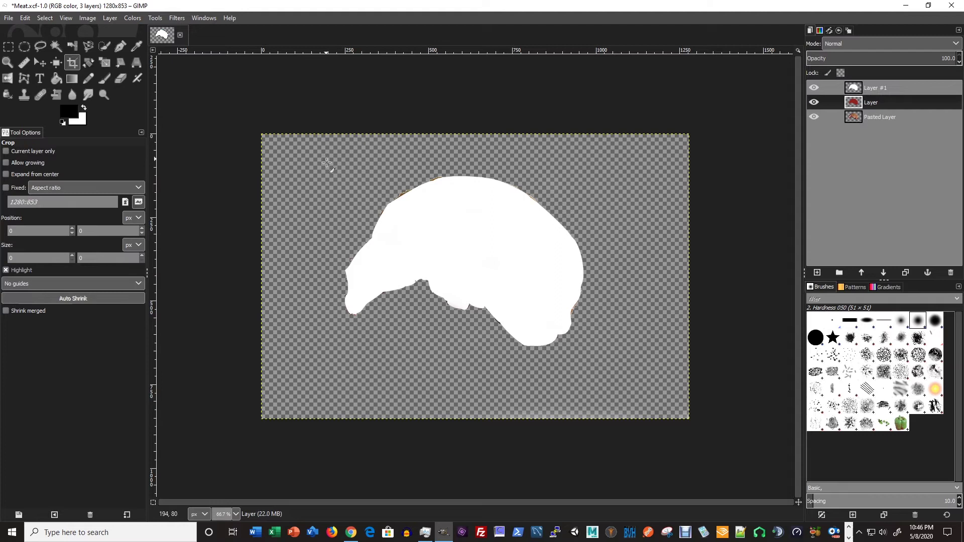
drag(151, 91, 342, 118)
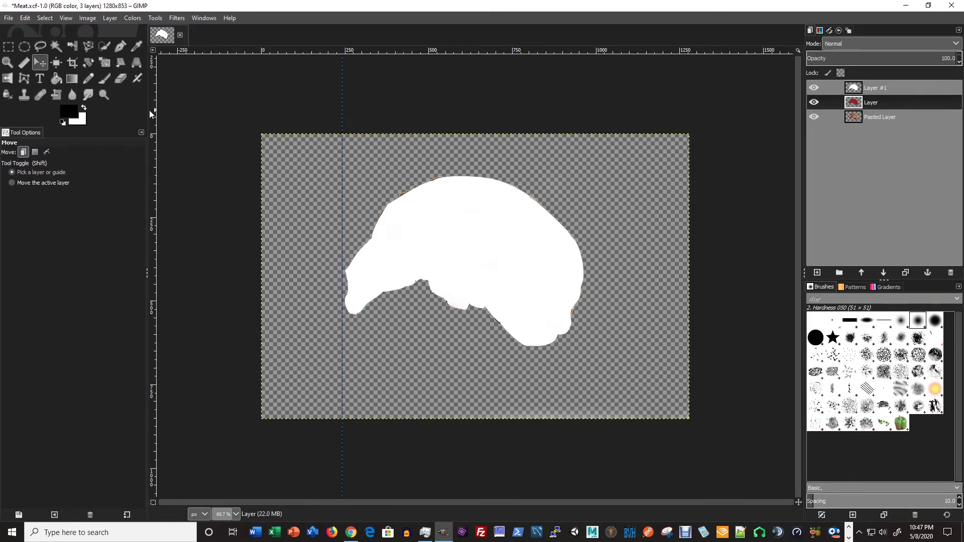
drag(155, 115, 586, 142)
drag(294, 50, 300, 173)
drag(293, 50, 306, 348)
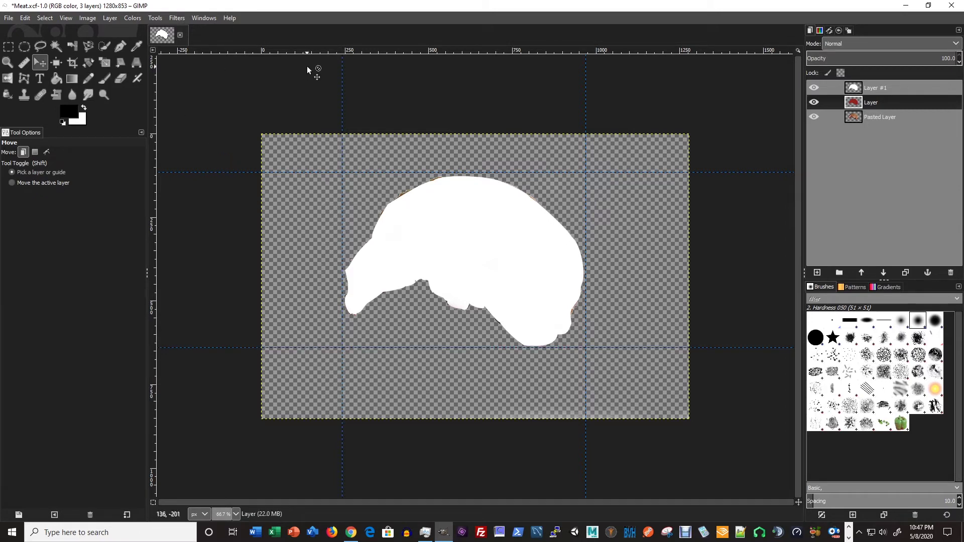
- Crop the image along the four guides around the steak, to 728 × 523 px
click(72, 63)
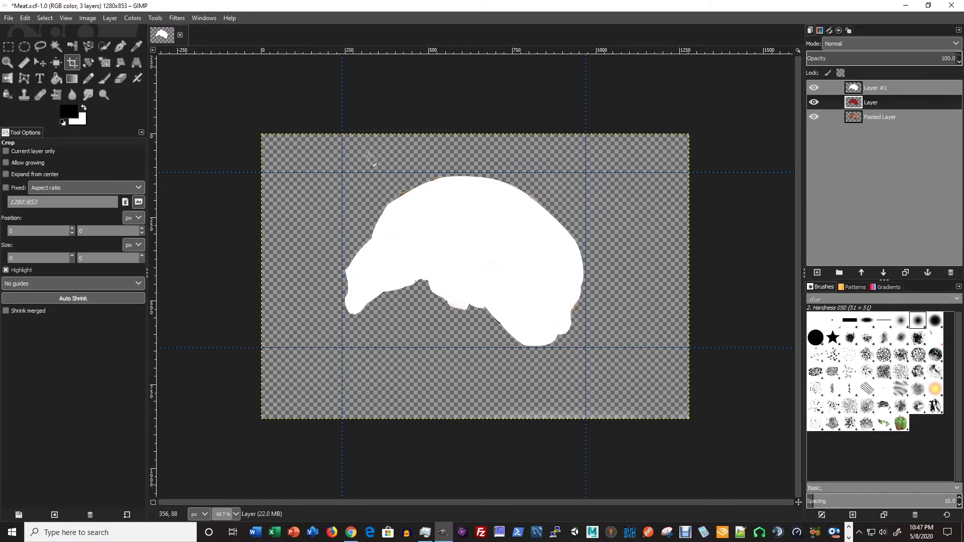
drag(342, 172, 584, 348)
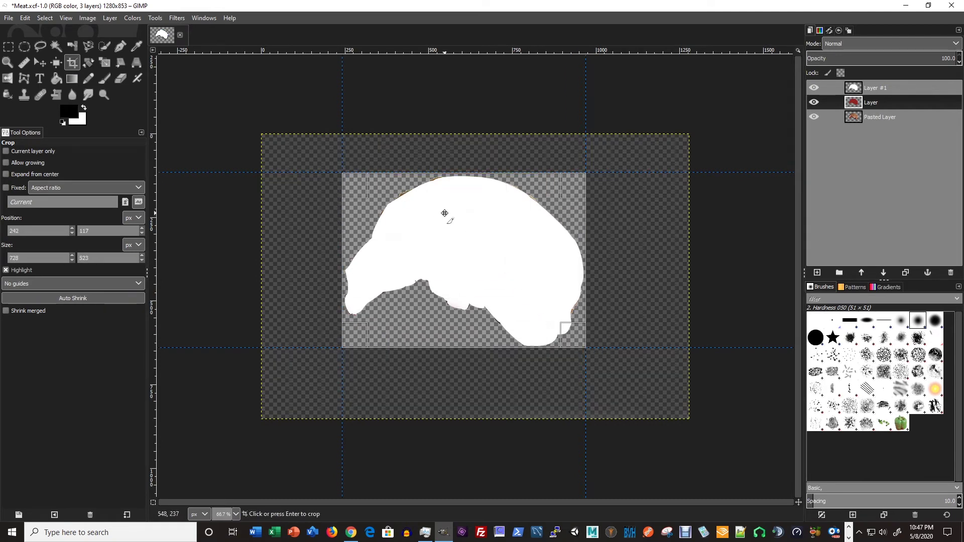
click(445, 213)
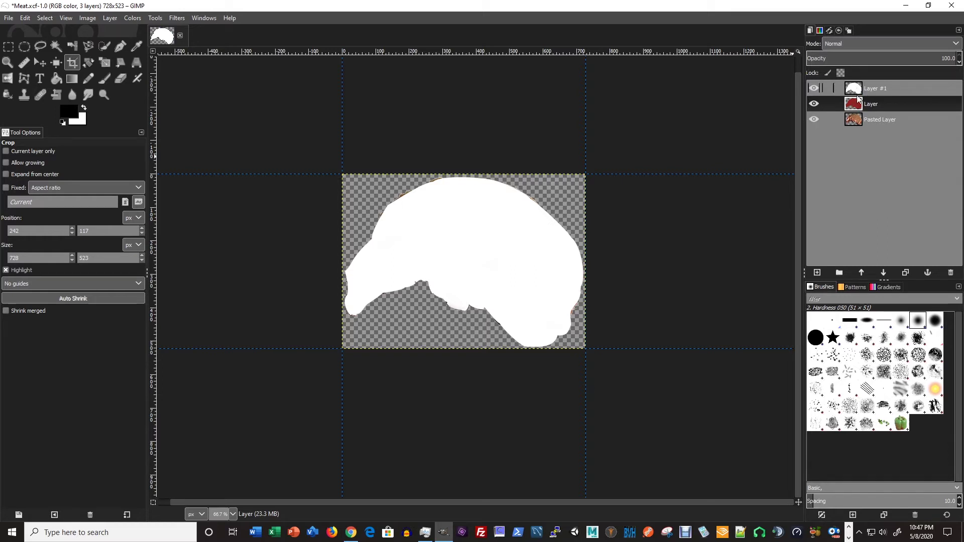
- Fuzzy-select the white steak silhouette on Layer #1 and paint it black with a paintbrush sized about 390
click(857, 91)
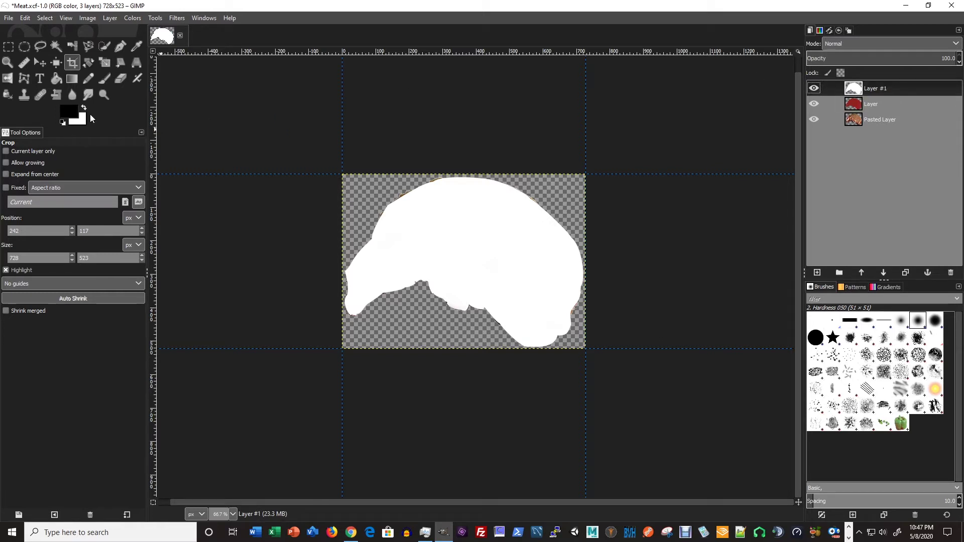
click(57, 47)
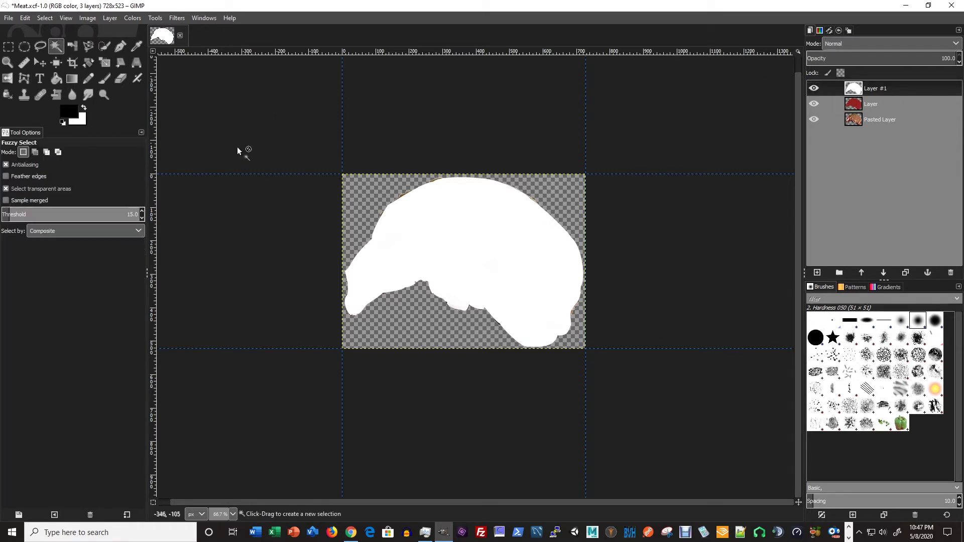
click(466, 228)
click(74, 117)
click(162, 192)
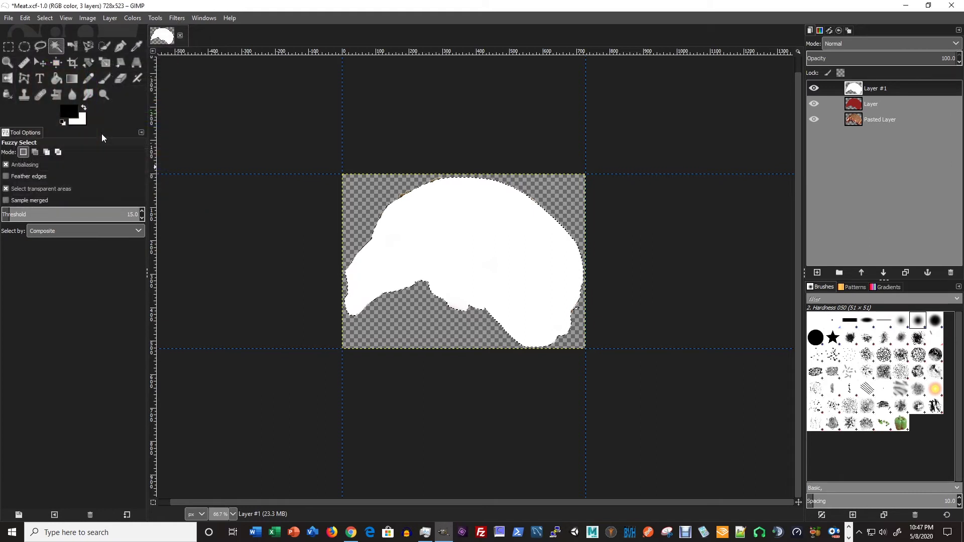
click(103, 80)
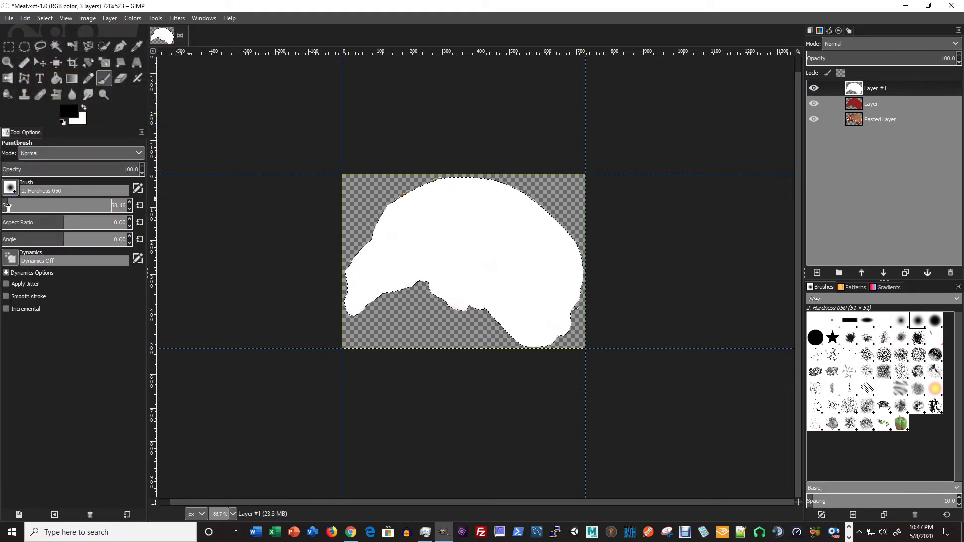
drag(7, 206, 50, 206)
mouse_move(441, 215)
mouse_down()
mouse_move(378, 227)
mouse_move(374, 265)
mouse_move(352, 301)
mouse_move(454, 263)
mouse_move(479, 270)
mouse_move(500, 348)
mouse_move(551, 337)
mouse_move(511, 211)
mouse_move(480, 190)
mouse_move(526, 284)
mouse_move(391, 286)
mouse_move(339, 310)
mouse_move(503, 285)
mouse_move(483, 248)
mouse_up()
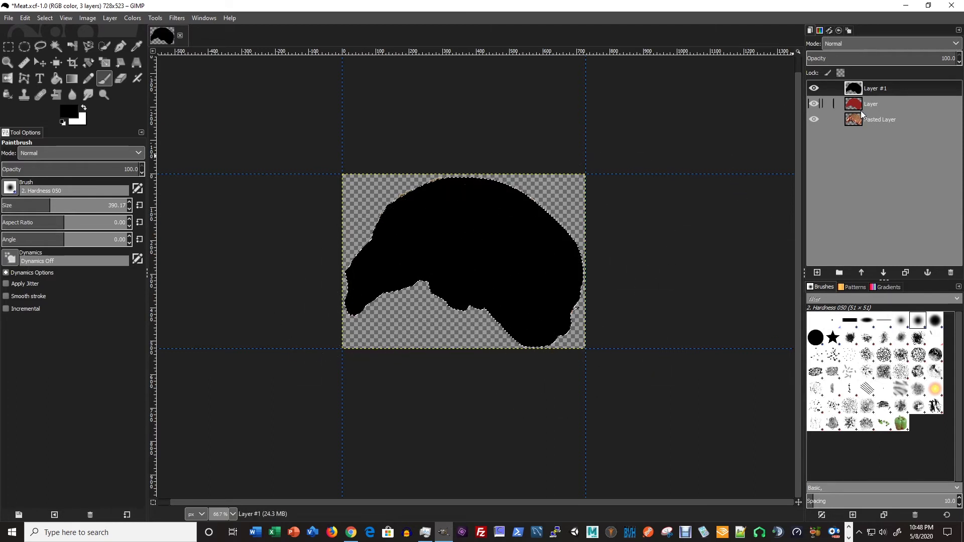
- Hide the Pasted Layer and save Meat.xcf
click(814, 119)
click(9, 18)
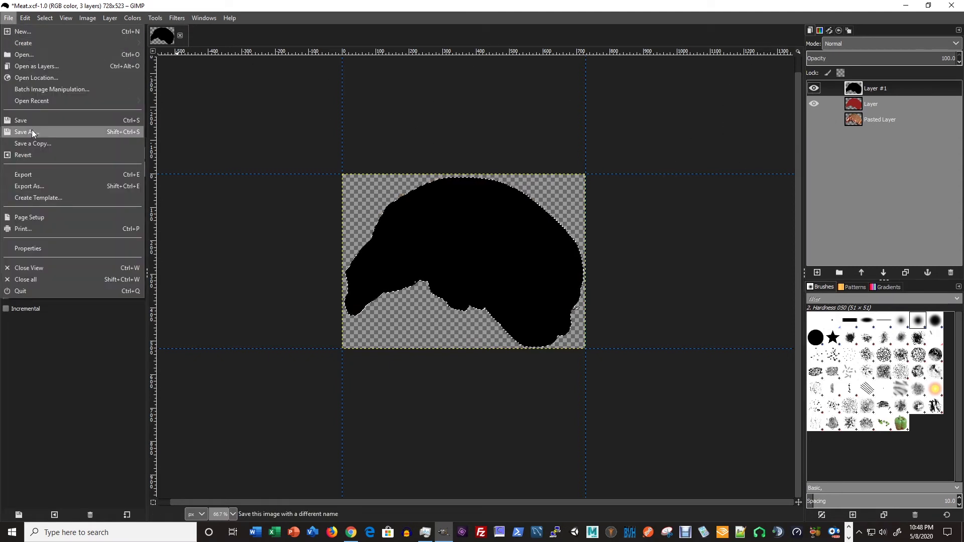
click(26, 117)
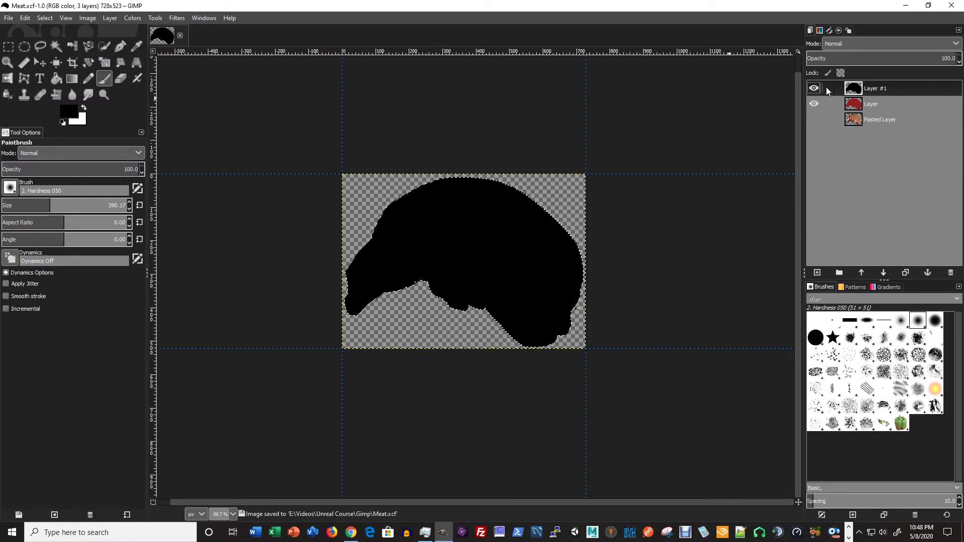
- Export the black silhouette to Unreal-YouTube-Course/Assets/Textures as MeatMask.png, replacing the existing file and using the default PNG options
click(9, 19)
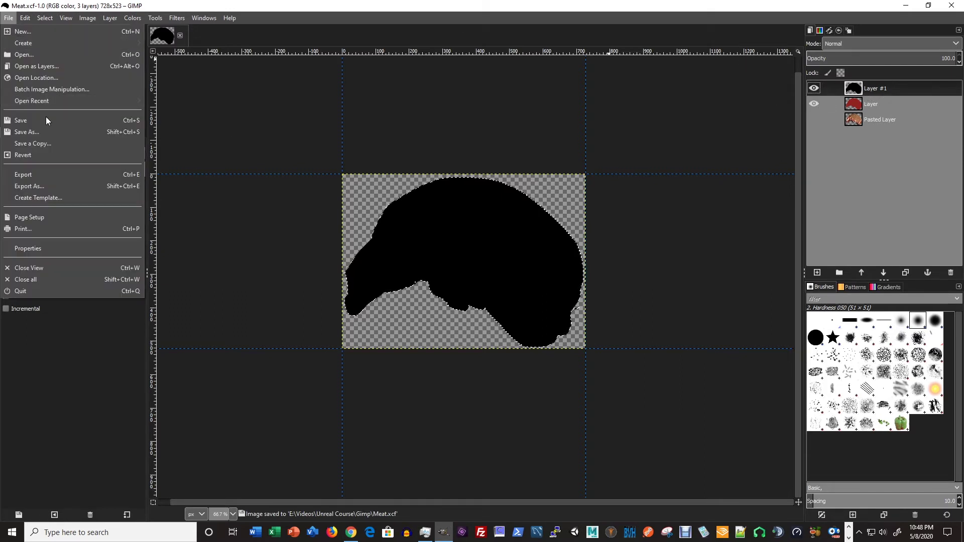
click(40, 186)
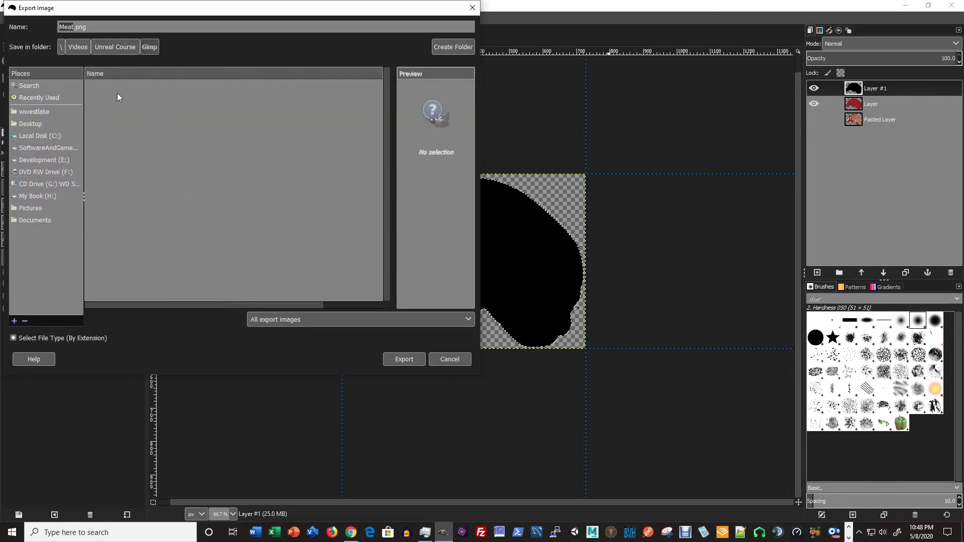
click(116, 47)
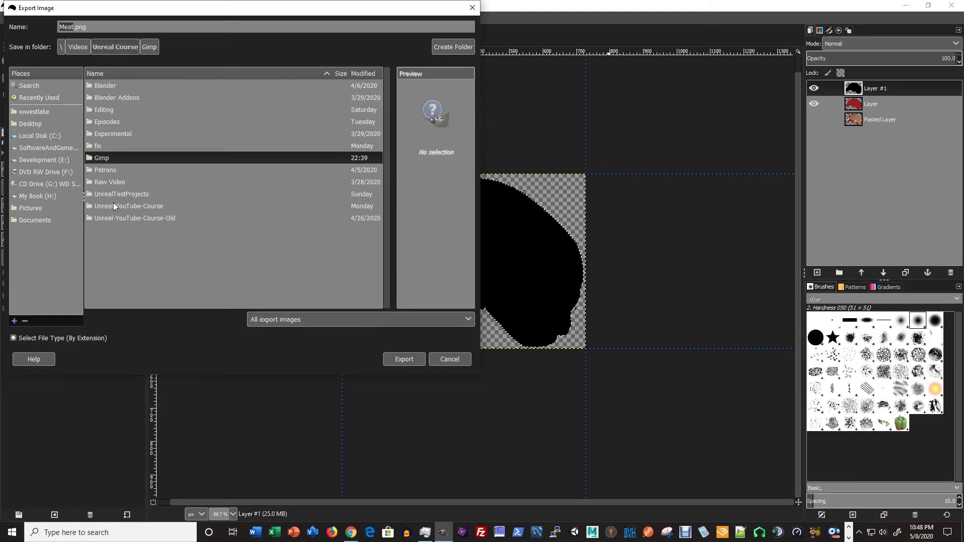
double_click(113, 204)
double_click(100, 87)
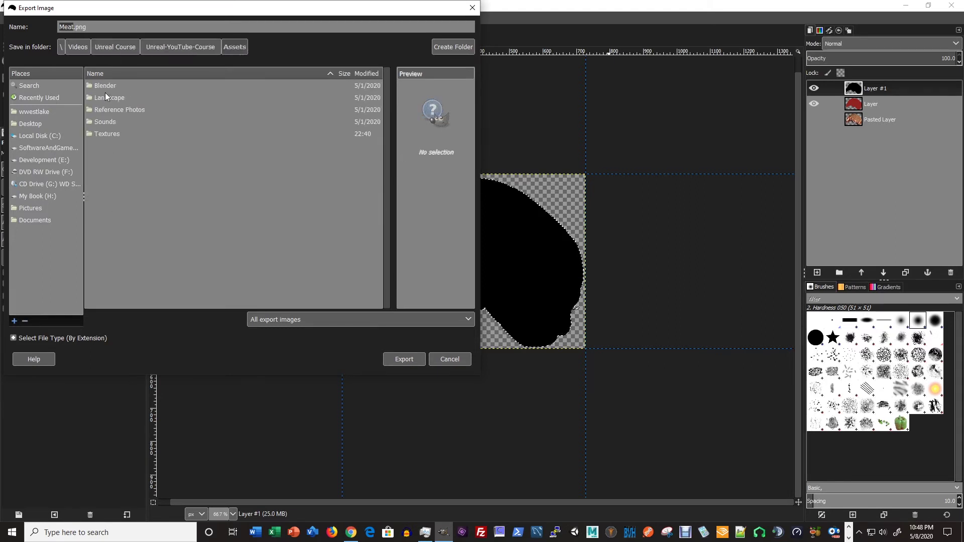
double_click(111, 135)
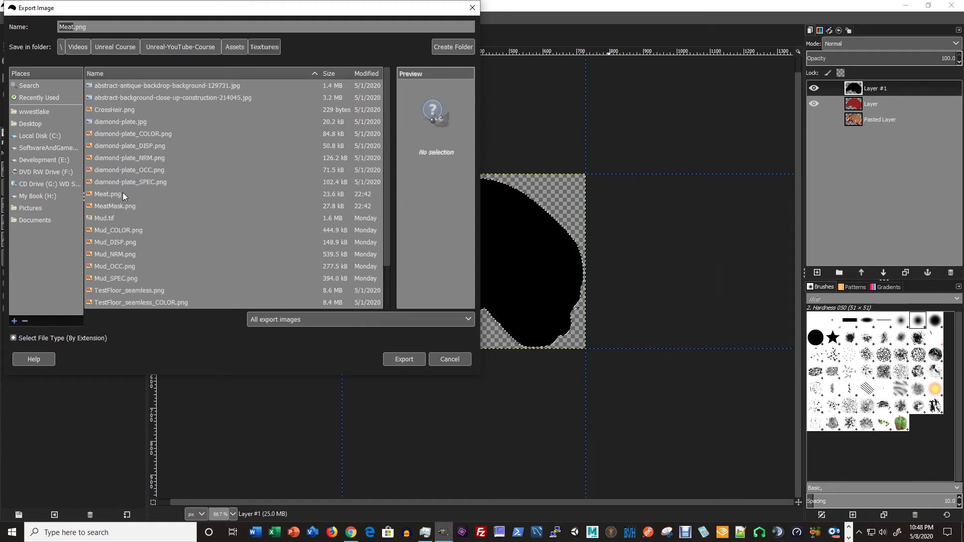
click(119, 194)
click(122, 206)
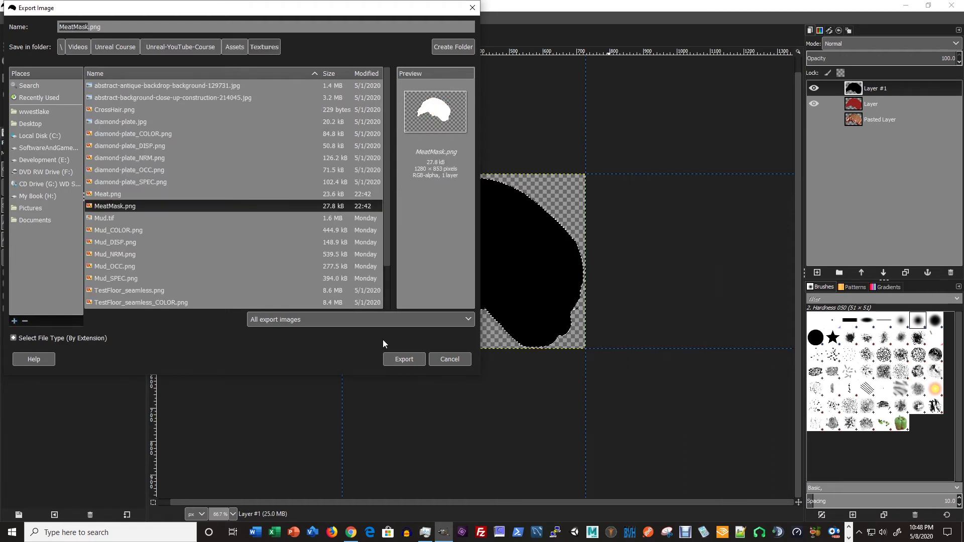
click(402, 359)
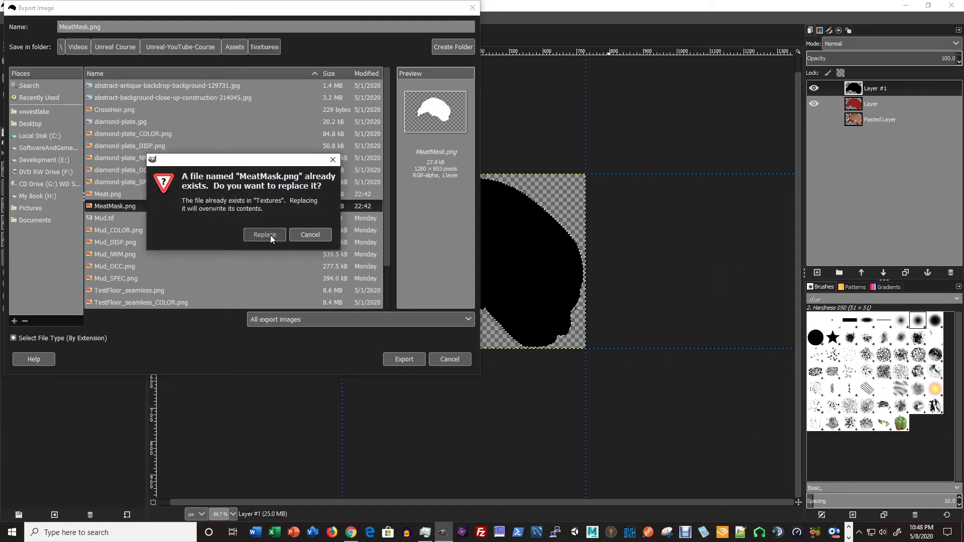
click(270, 235)
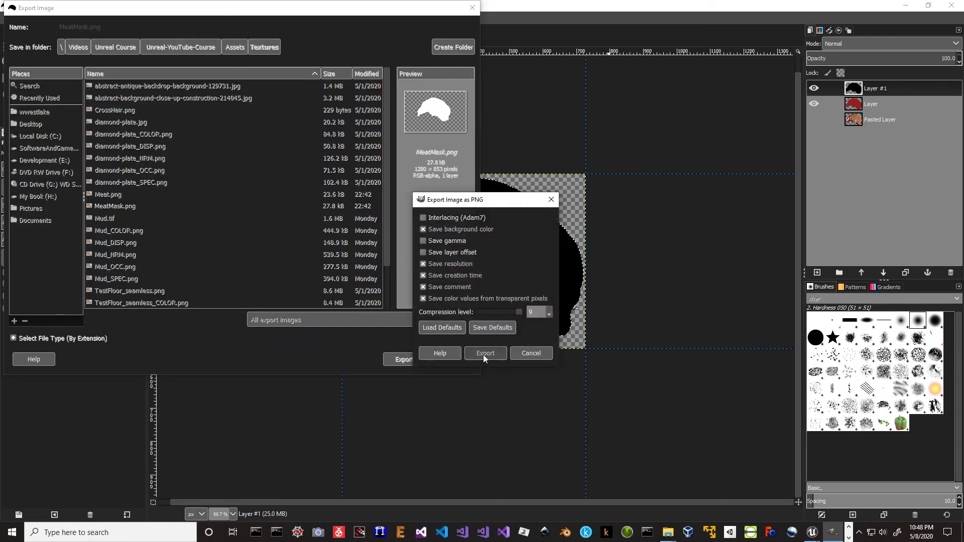
click(483, 354)
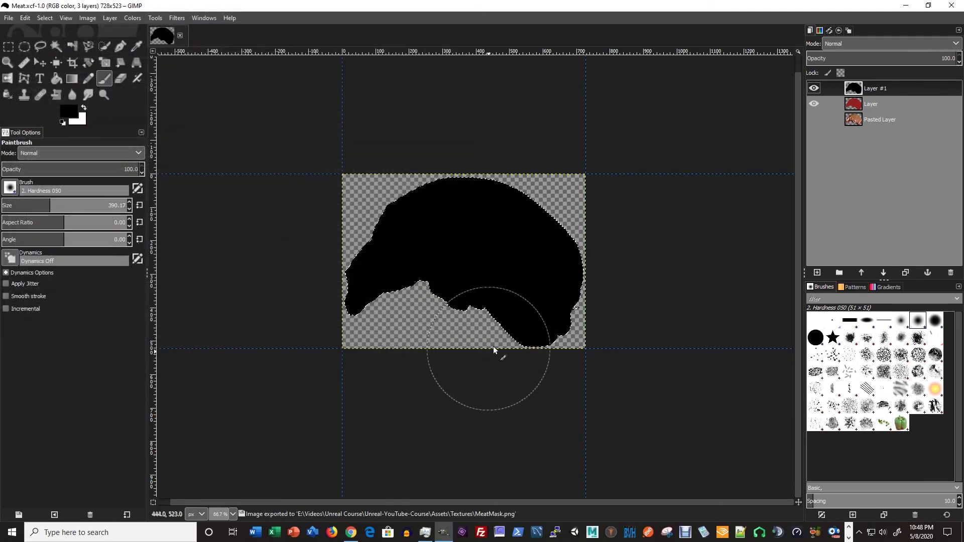
- Hide Layer #1 and export the red steak as Meat.png in the Textures folder, replacing the existing file
click(814, 90)
click(10, 18)
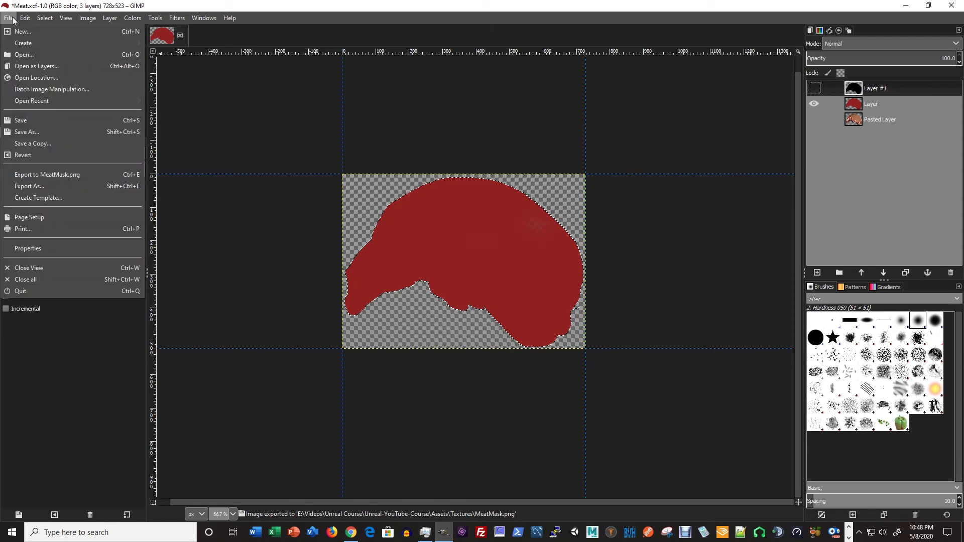
click(32, 185)
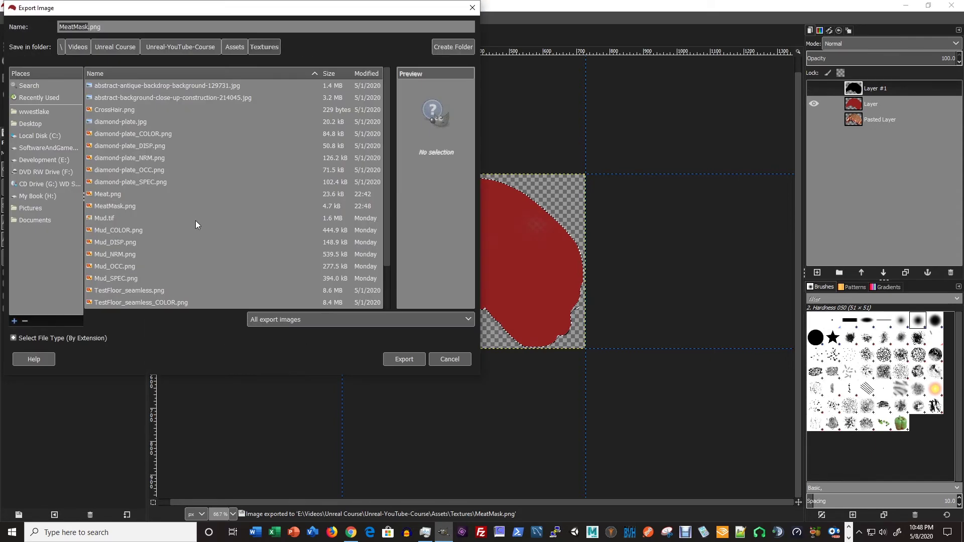
click(107, 194)
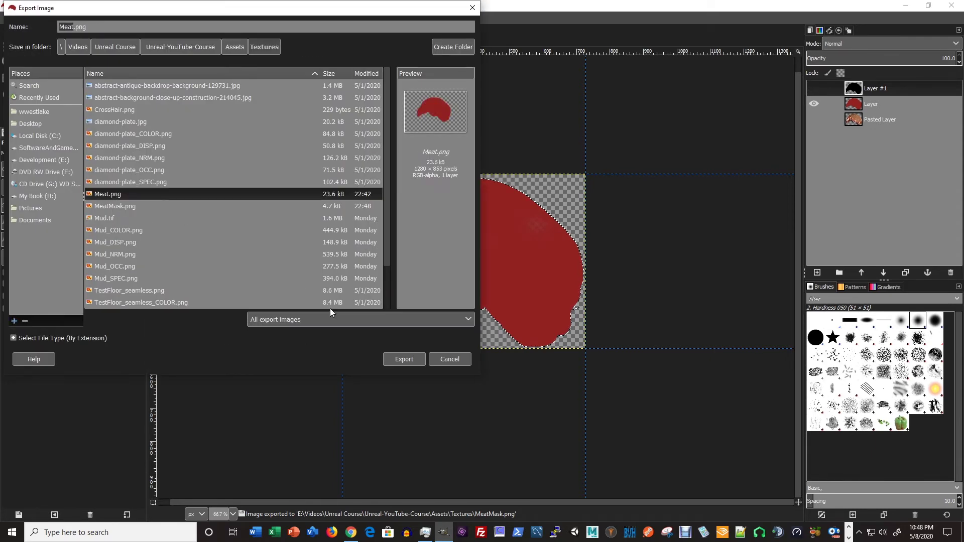
click(404, 359)
click(269, 236)
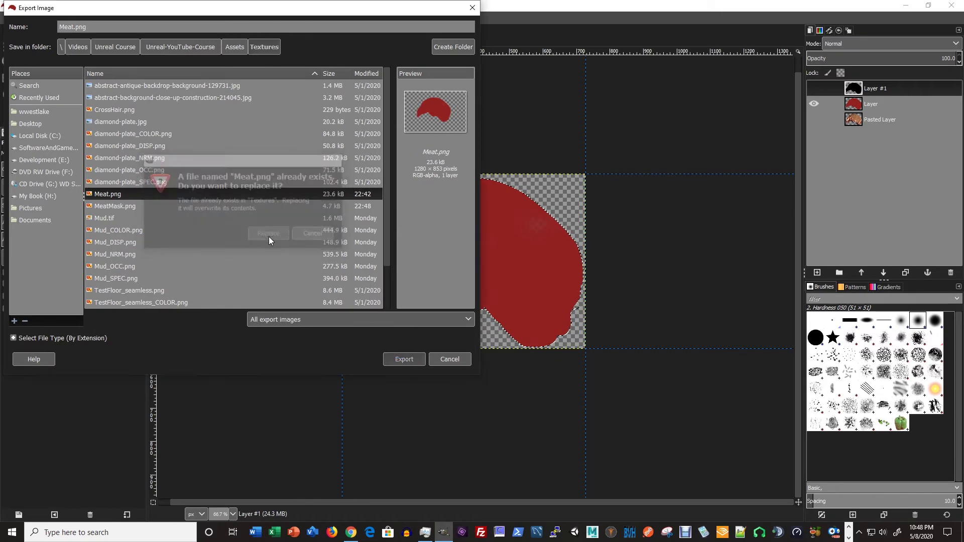
click(492, 351)
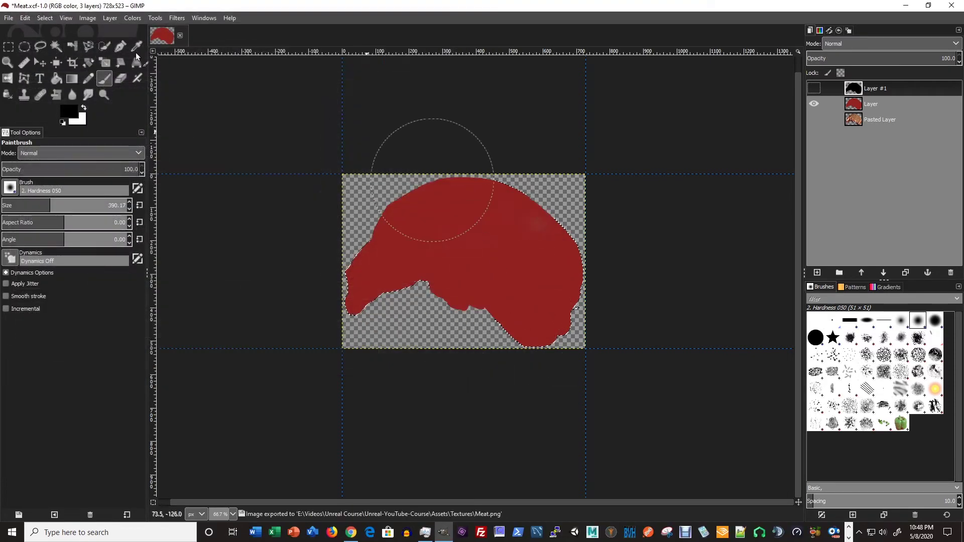
- Save Meat.xcf and close GIMP to return to the Unreal Editor
click(9, 20)
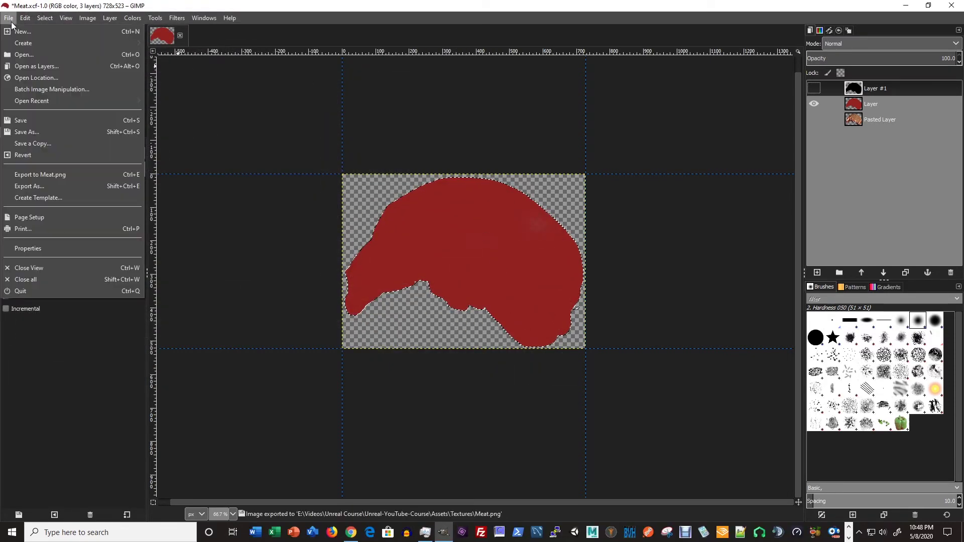
click(28, 118)
click(951, 6)
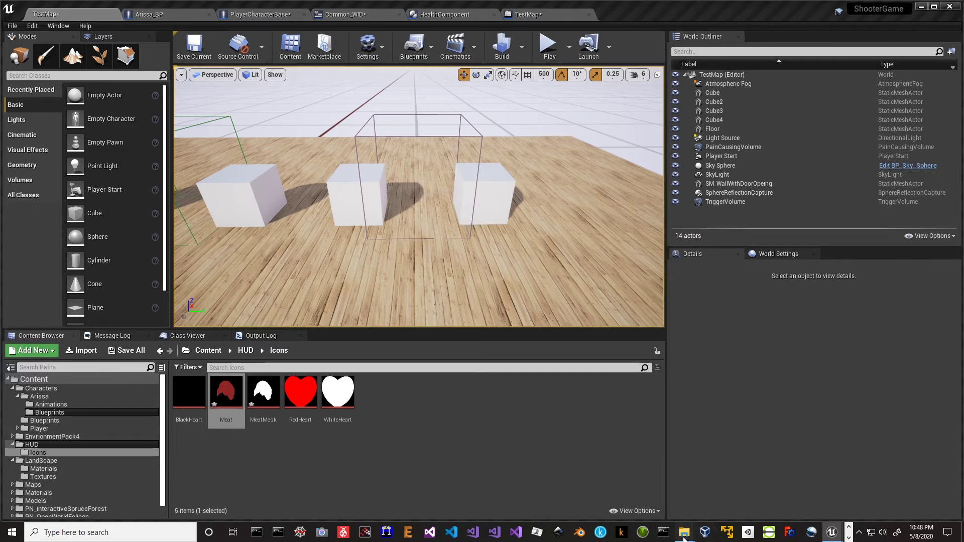
- Reimport the changed Meat and MeatMask textures from their PNG files
click(732, 492)
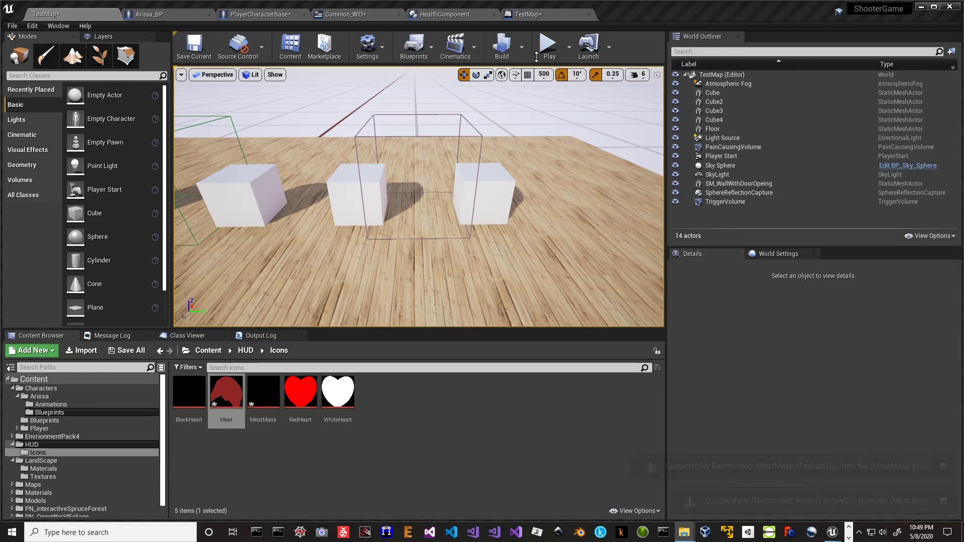
- Play the level, walk the character back and forth to check the cropped steak icon, and stop the session
click(548, 45)
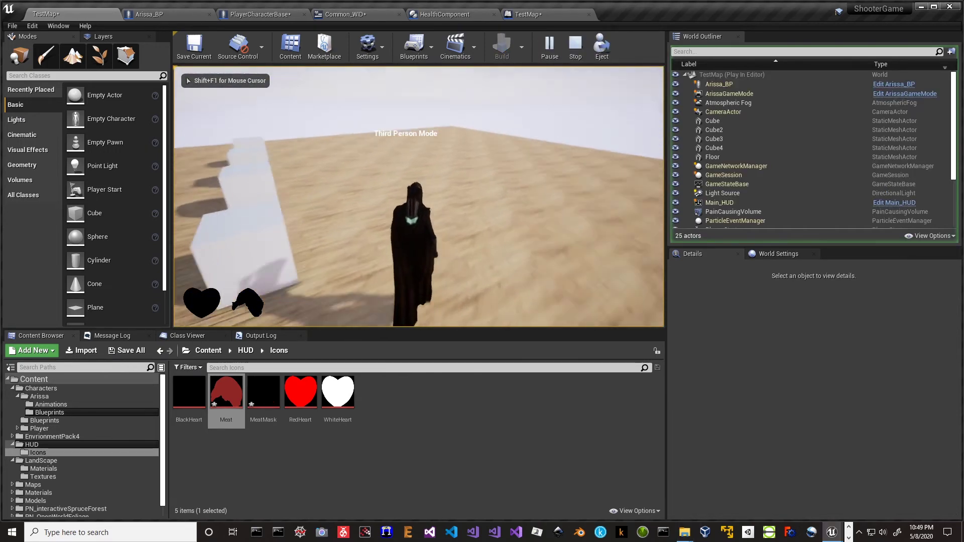
key(w)
key(s)
key(w)
key(s)
key(w)
key(s)
key(w)
key(s)
key(w)
key(s)
key(w)
key(s)
key(Escape)
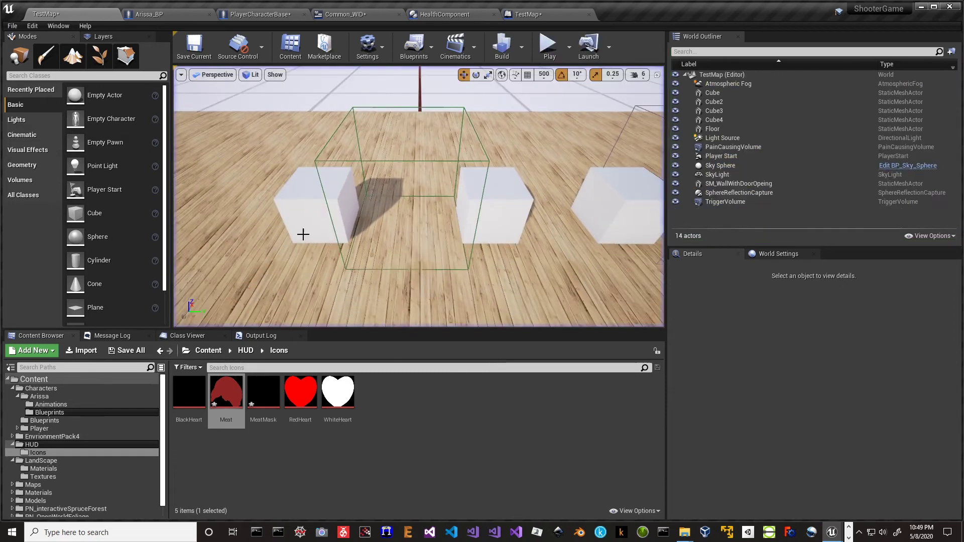
- Play the level again, walk among the cubes to compare the heart and steak icons, and stop the session
right_drag(285, 153, 362, 186)
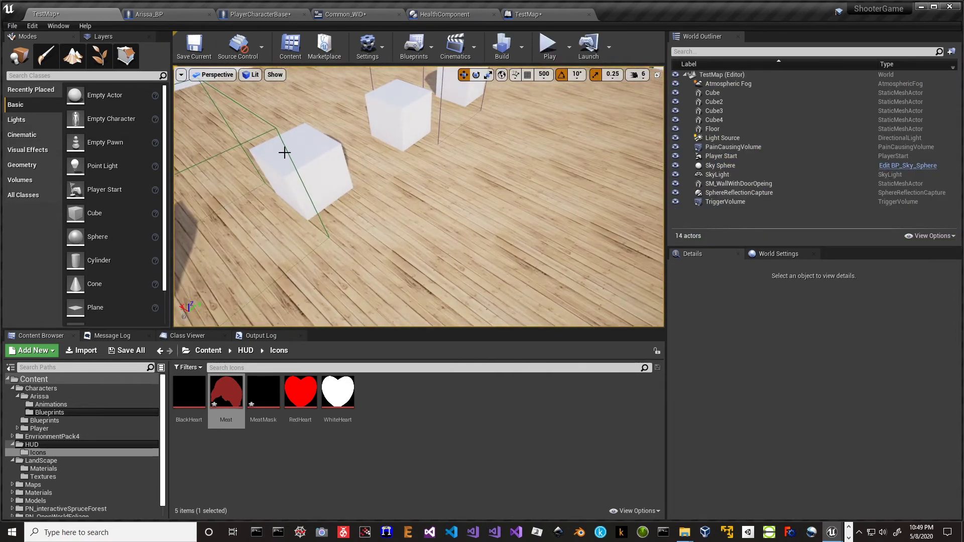
click(542, 50)
click(543, 49)
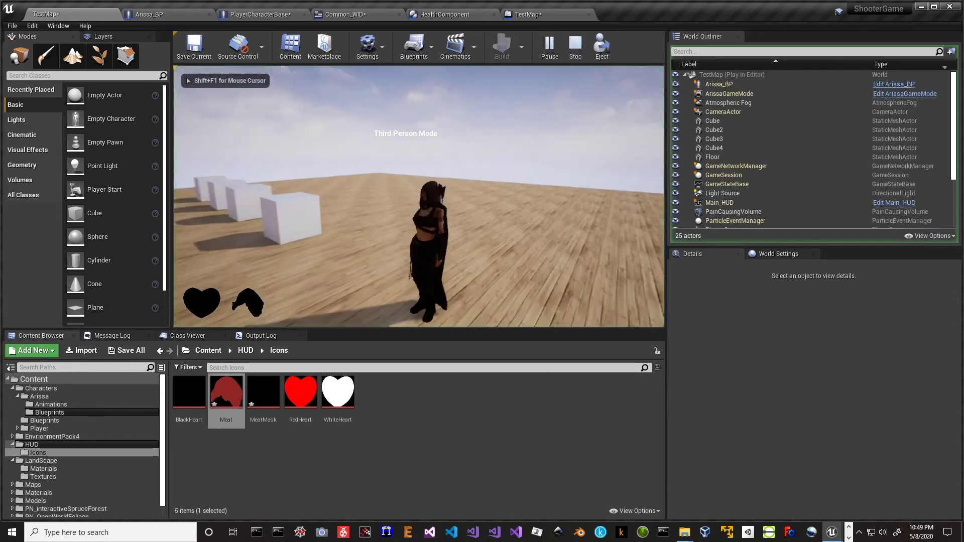
key(w)
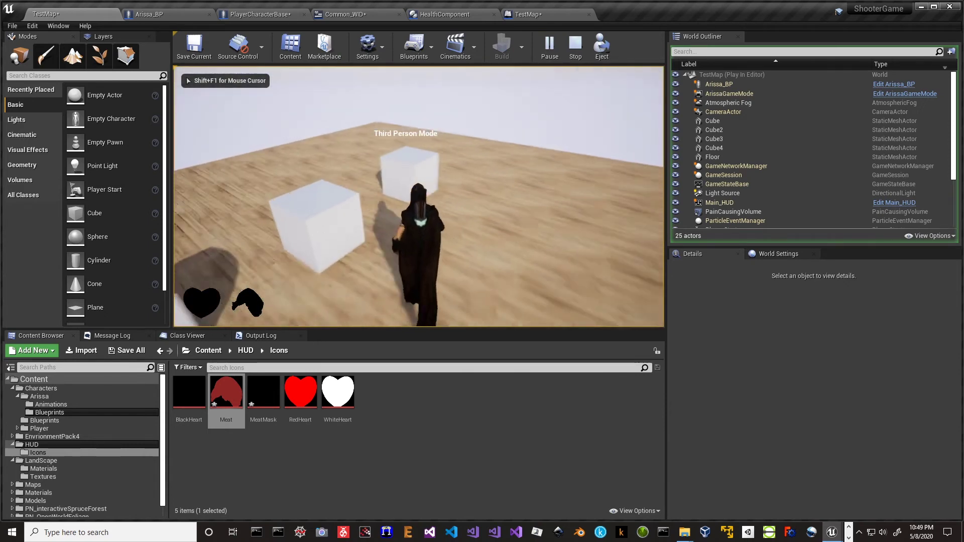
key(w)
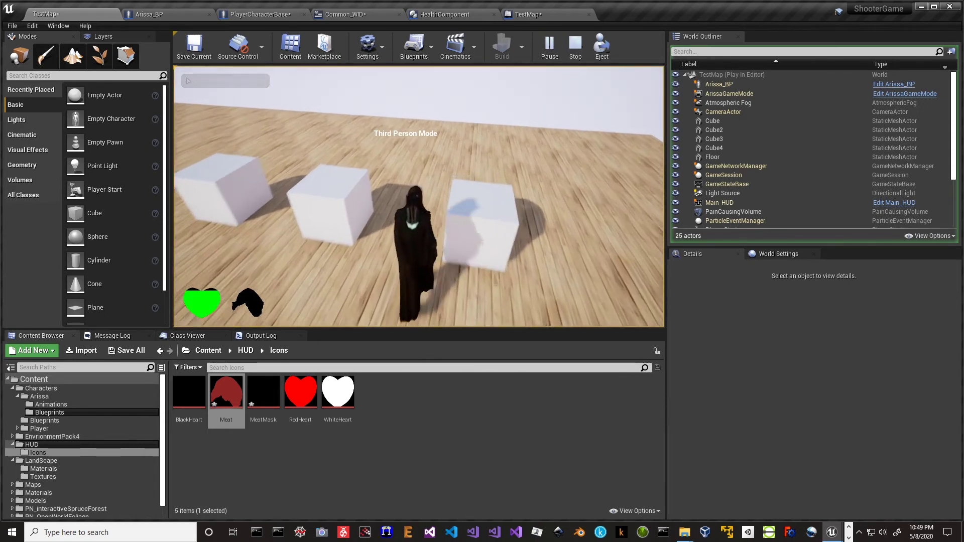
key(w)
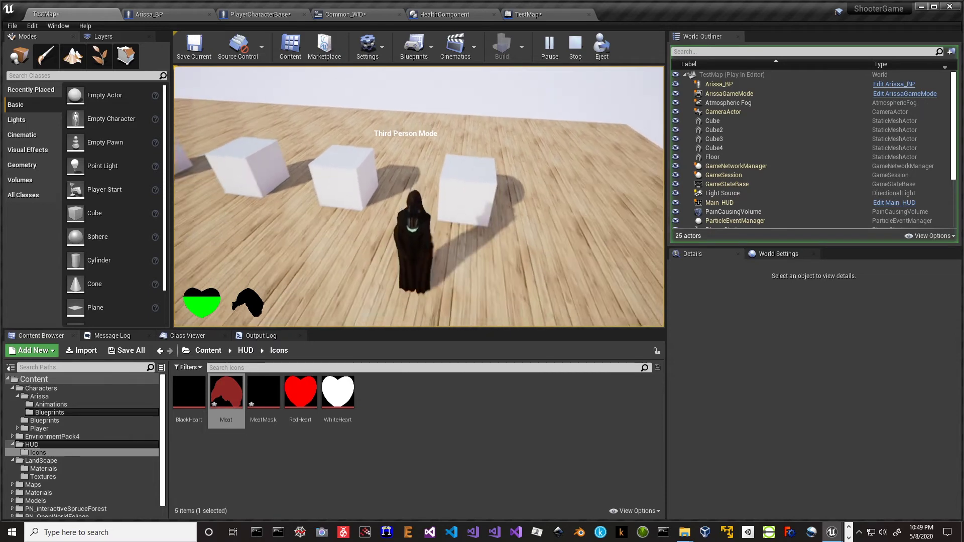
key(w)
key(s)
key(w)
key(Escape)
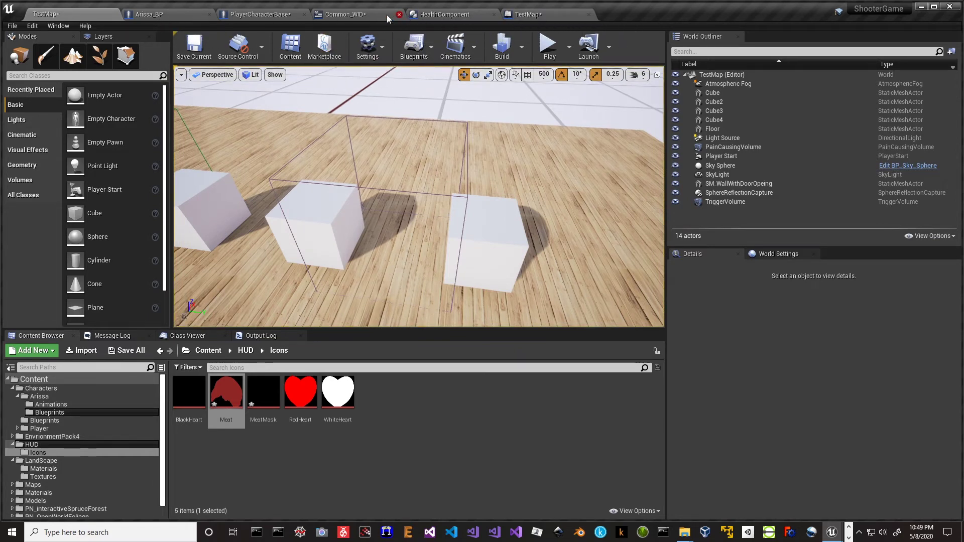
- In the Common_WID widget, lower and raise the NourishmentBar's Percent value to preview how the steak icon fills
click(361, 15)
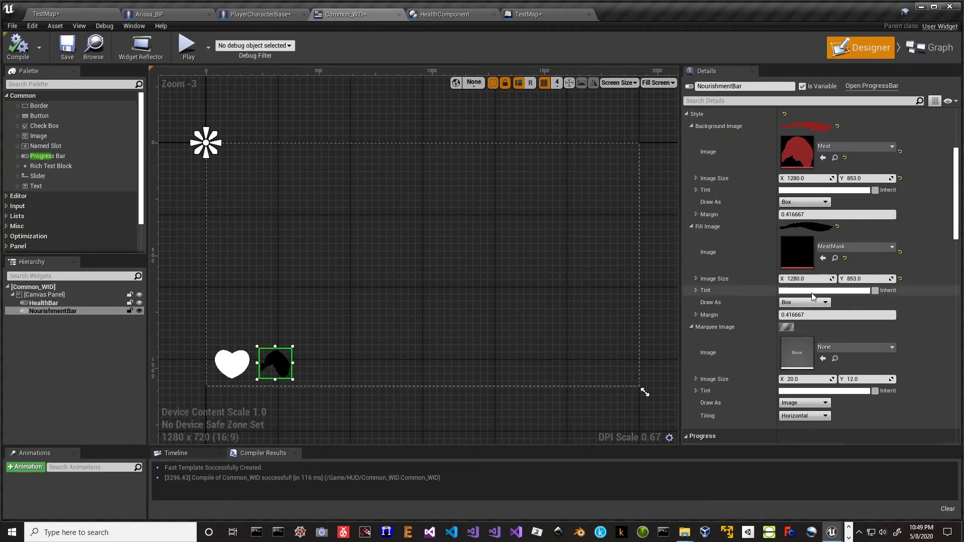
scroll(782, 284, up, 2)
scroll(781, 281, up, 2)
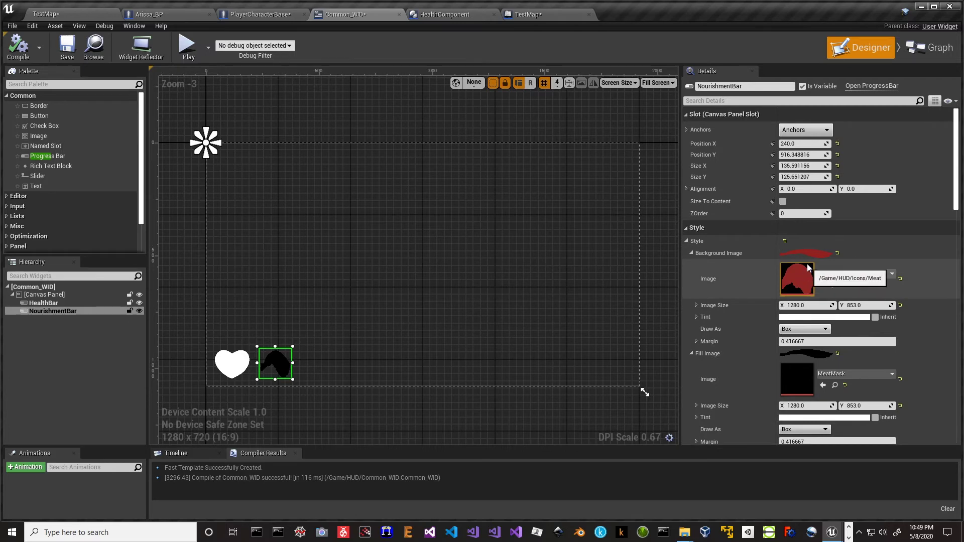
scroll(781, 286, down, 7)
scroll(786, 304, down, 3)
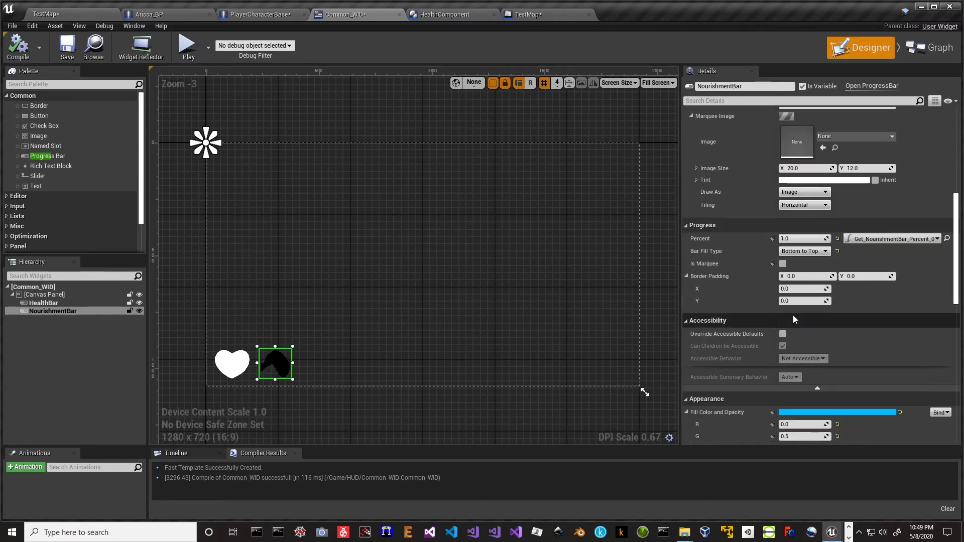
drag(797, 241, 776, 240)
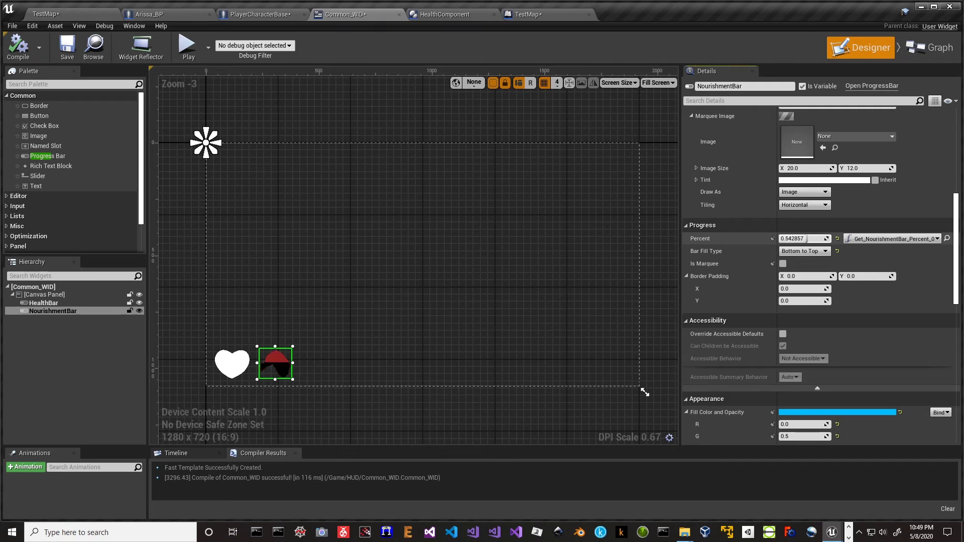
- Swap the NourishmentBar's style textures, using MeatMask for the background image and Meat for the fill image
scroll(738, 226, up, 8)
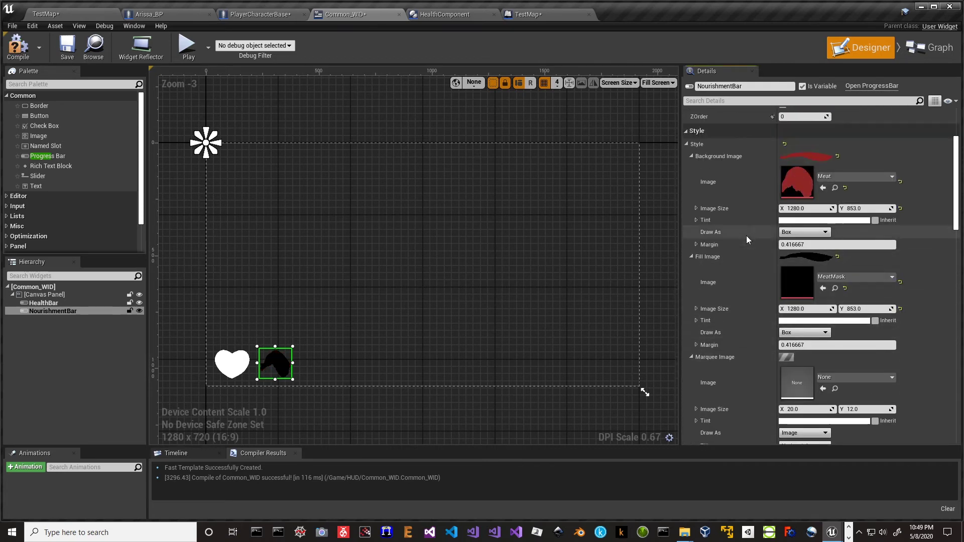
click(845, 176)
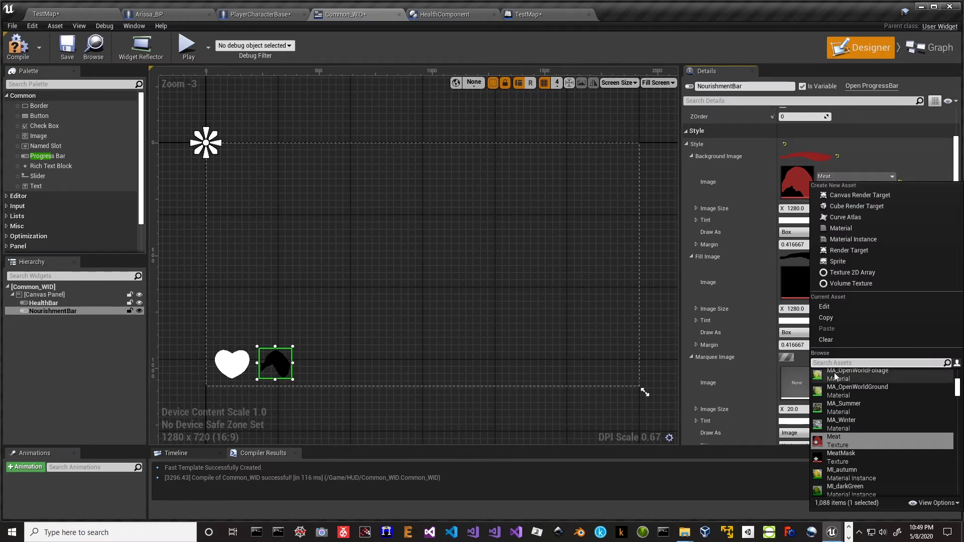
click(841, 458)
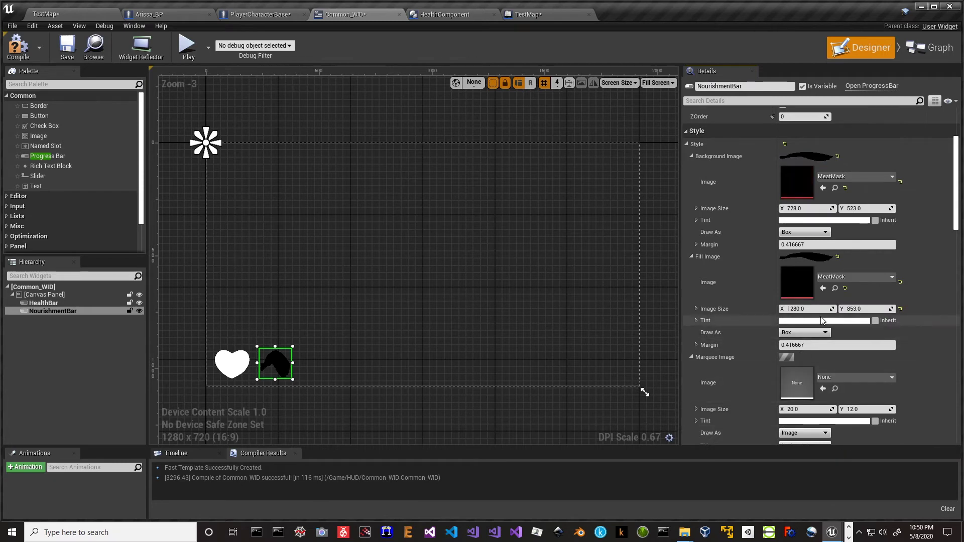
click(853, 277)
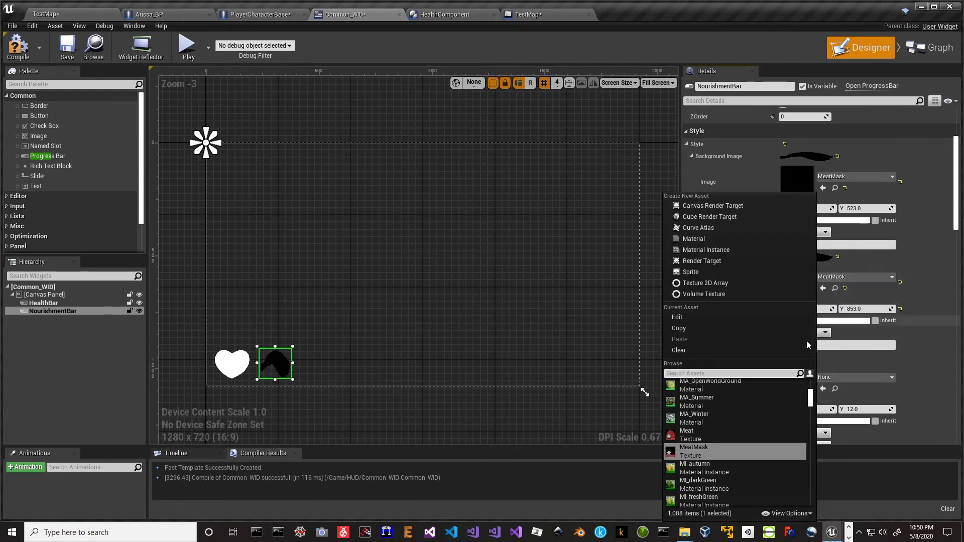
click(704, 433)
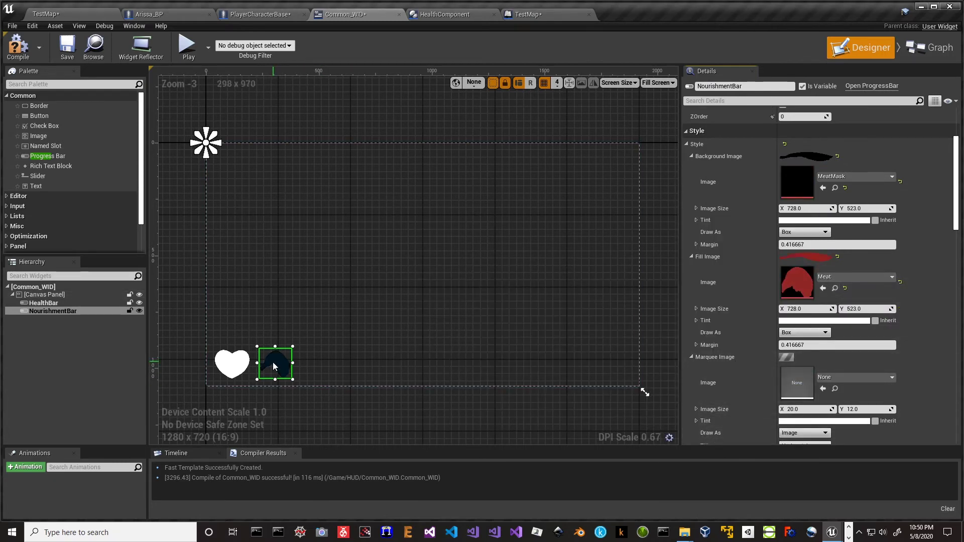
- Set the NourishmentBar's fill color to white, with R, G and B all at 1.0
scroll(769, 369, down, 5)
scroll(767, 370, down, 2)
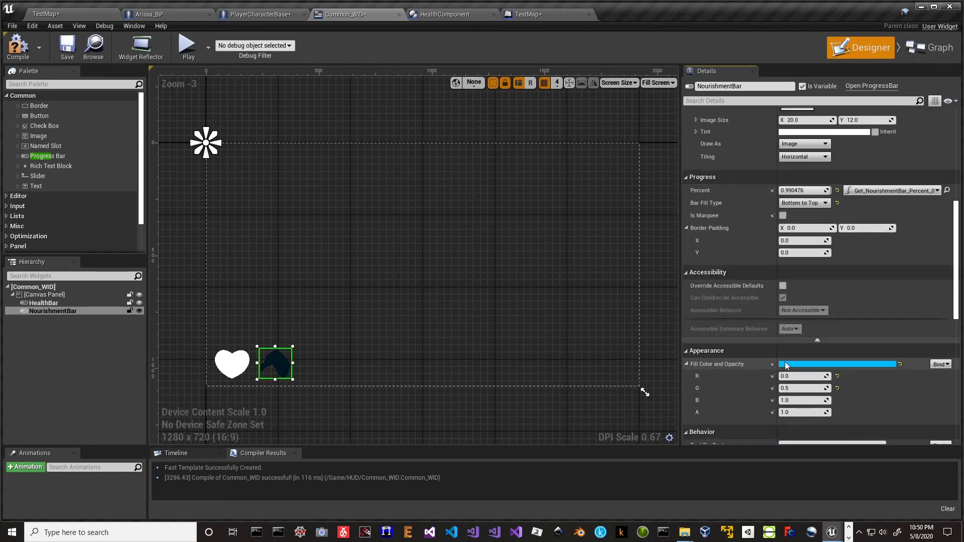
click(809, 365)
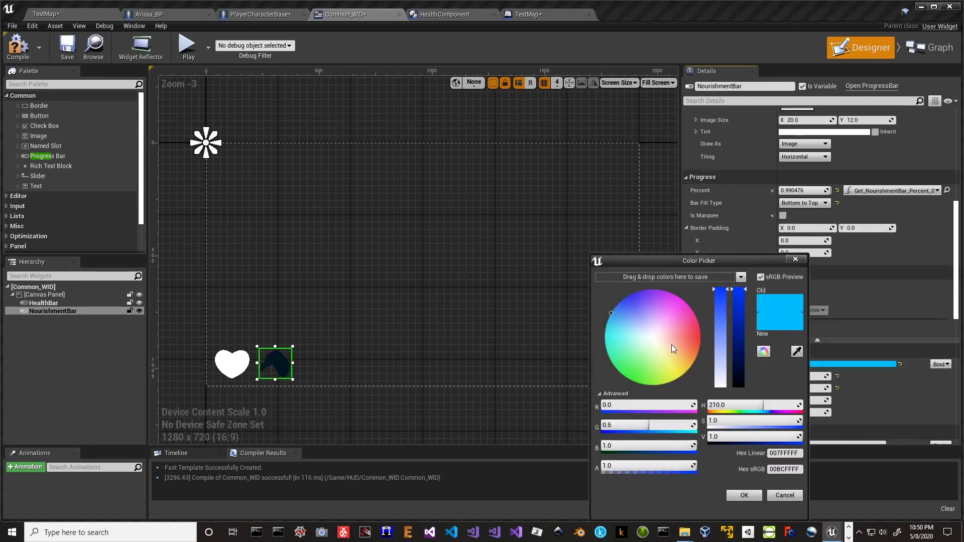
drag(647, 425, 605, 446)
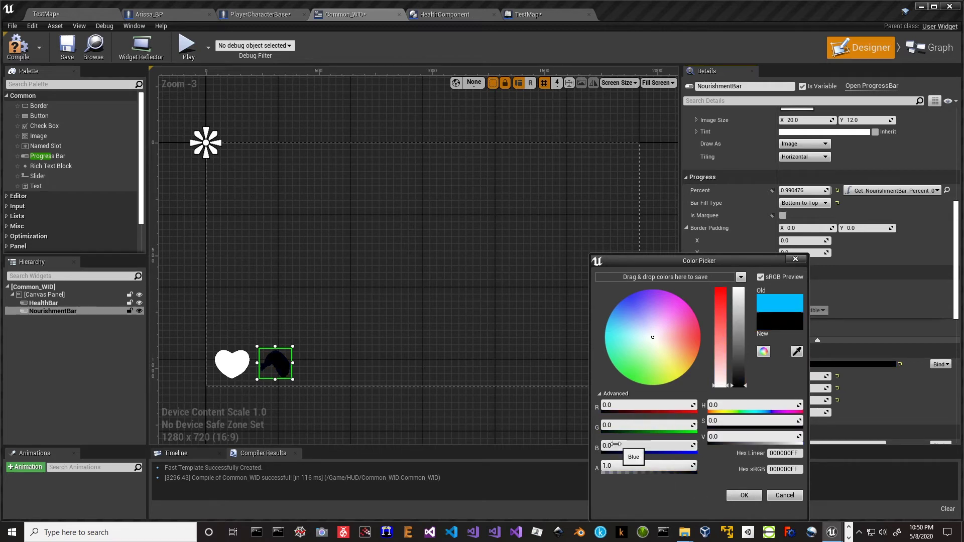
drag(625, 445, 697, 445)
drag(605, 425, 697, 424)
drag(609, 404, 697, 405)
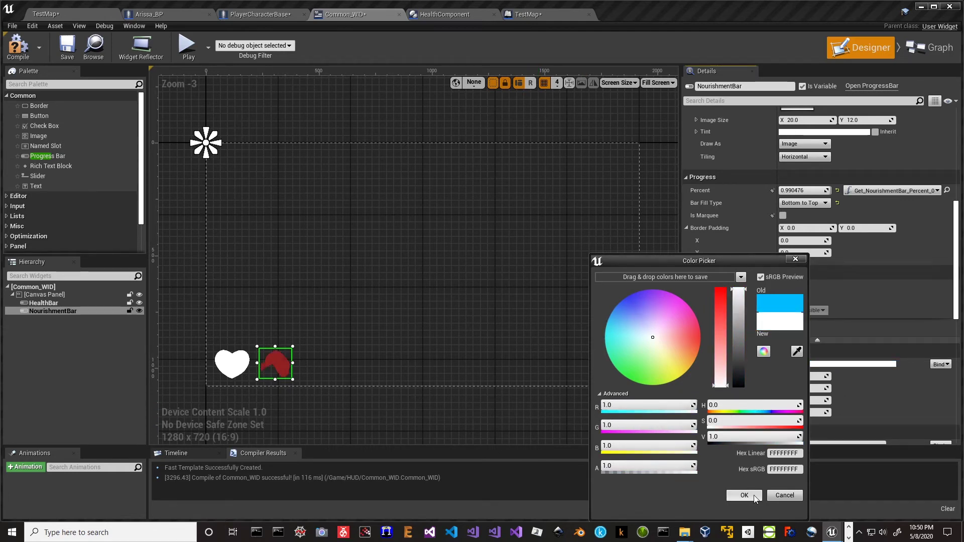
click(751, 496)
- Check the HealthBar's fill color and opacity values for comparison with the NourishmentBar
click(232, 362)
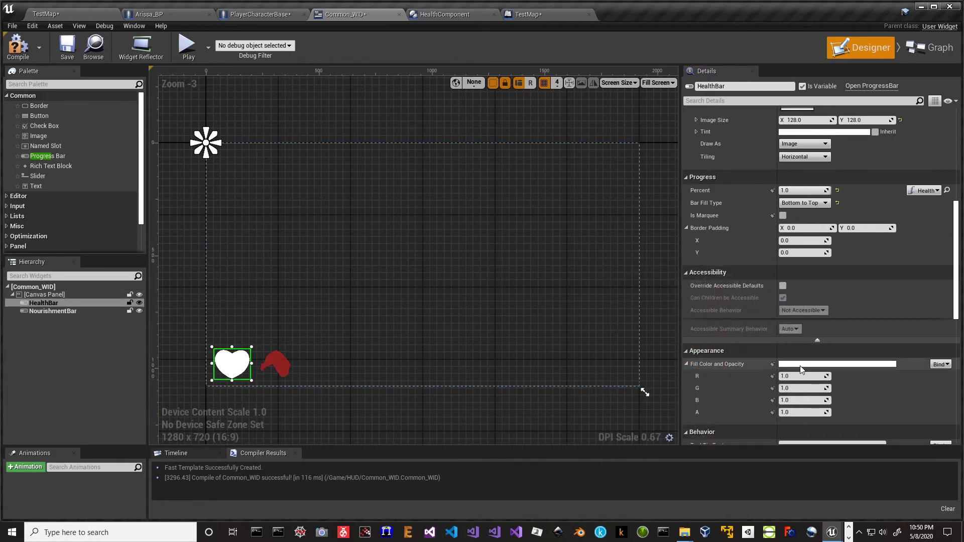
scroll(752, 367, down, 2)
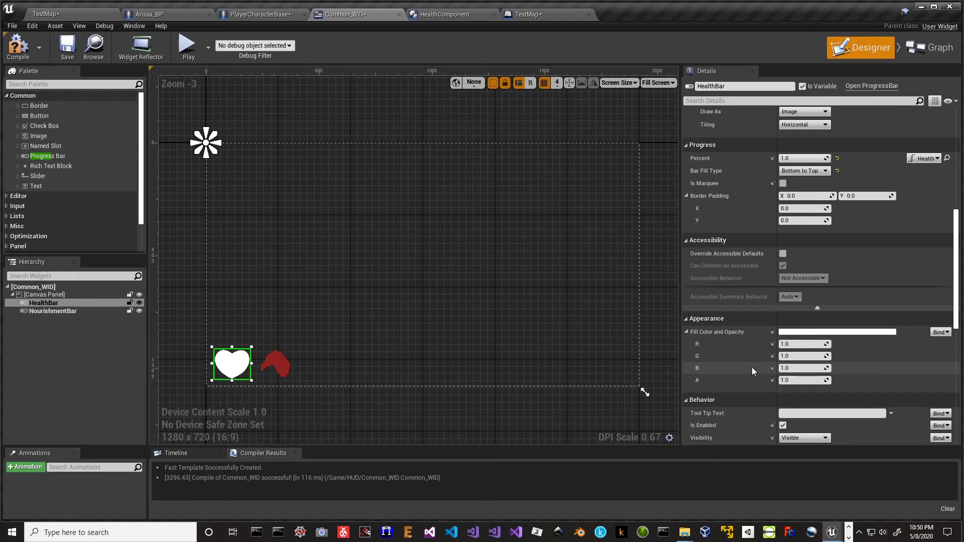
scroll(752, 369, up, 1)
click(805, 349)
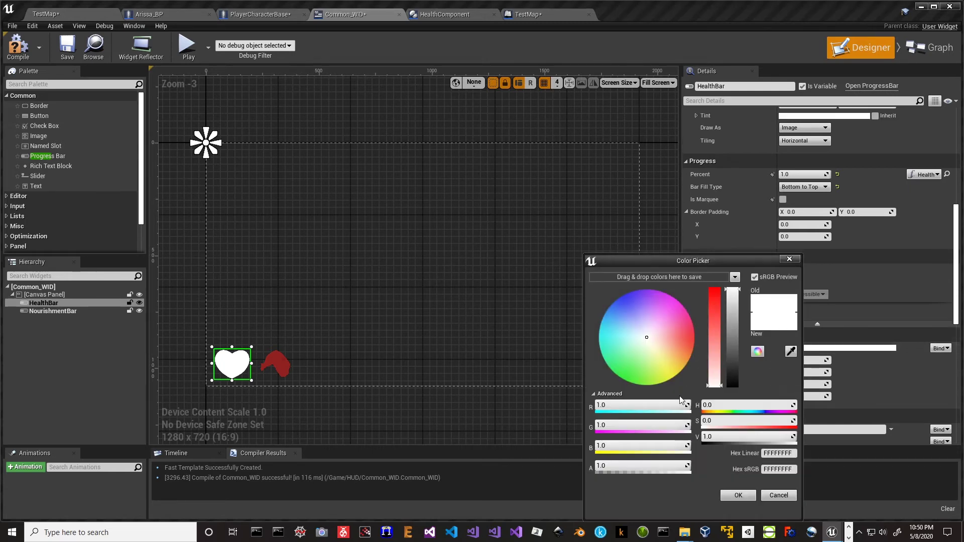
click(756, 497)
scroll(594, 267, up, 3)
scroll(595, 267, down, 3)
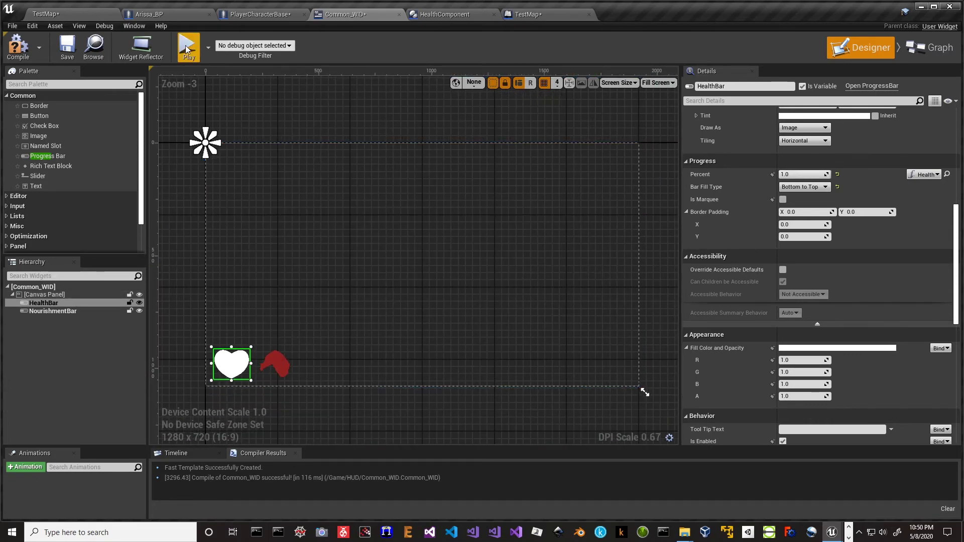
- Play the level, walk the character back and forth to watch the steak icon drain, and stop the session
click(197, 57)
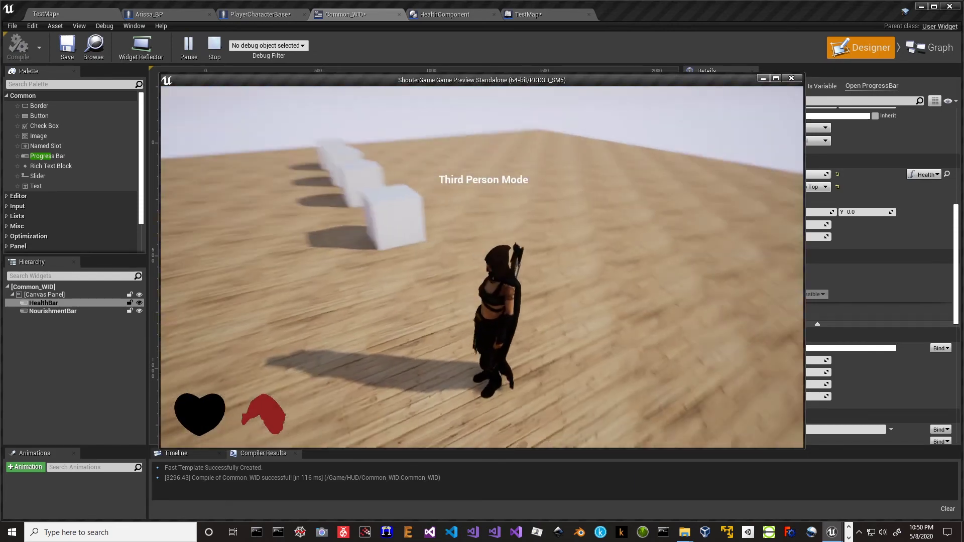
key(w)
key(w)
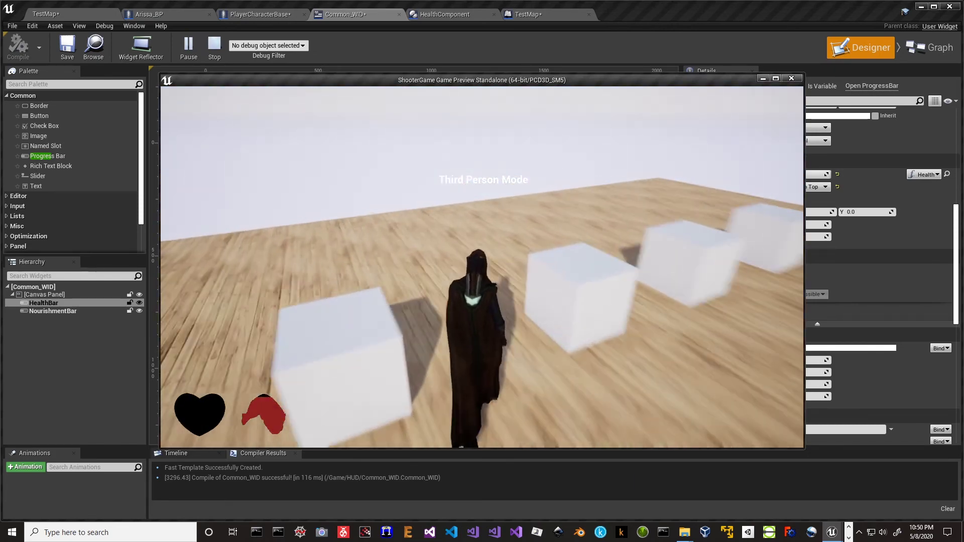
key(s)
key(w)
key(s)
key(w)
key(s)
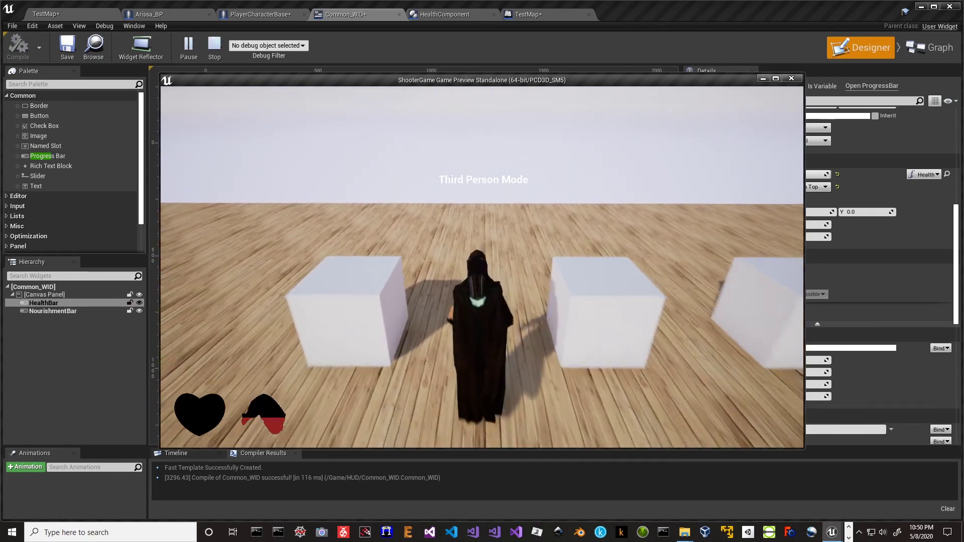
key(s)
key(w)
key(s)
key(w)
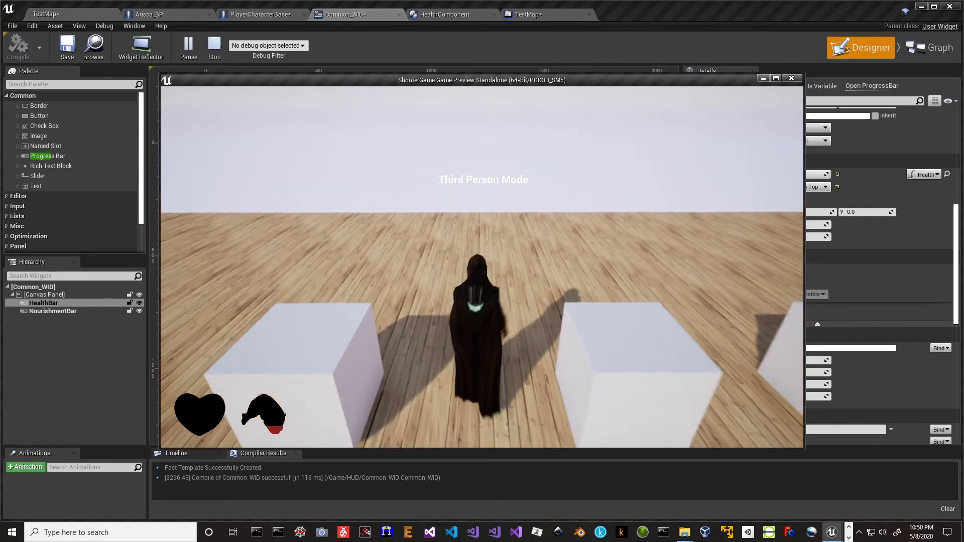
key(s)
key(w)
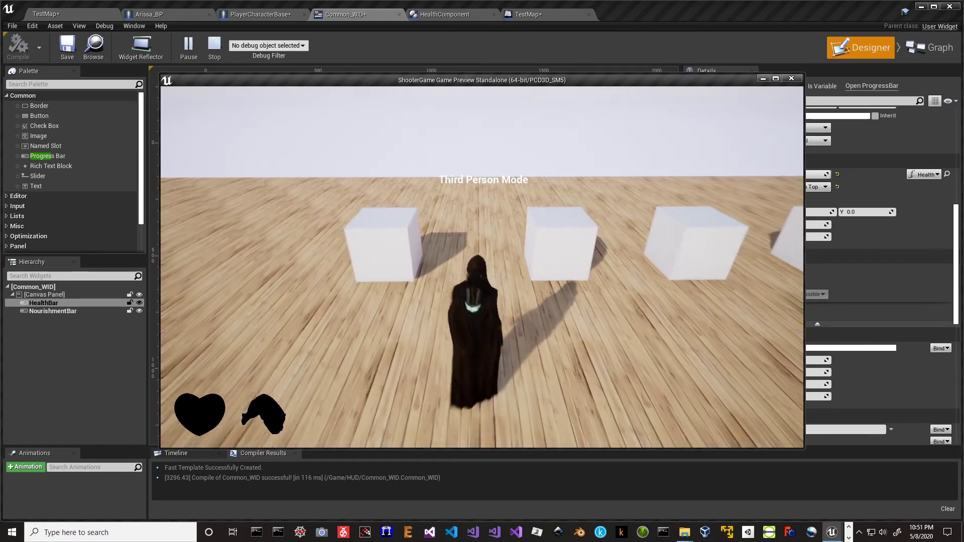
key(Escape)
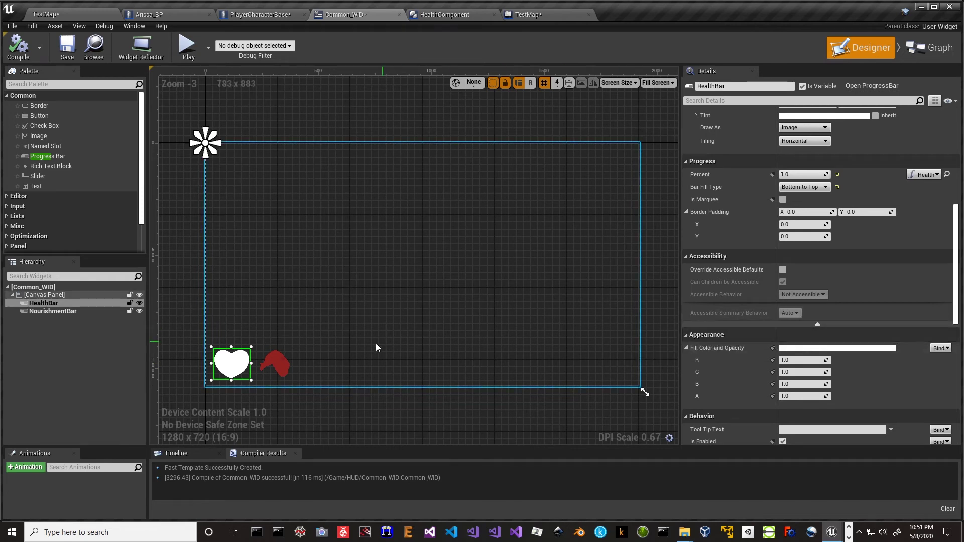
- Compare the background and fill image style settings of the HealthBar with those of the NourishmentBar
scroll(848, 291, up, 3)
scroll(841, 282, up, 10)
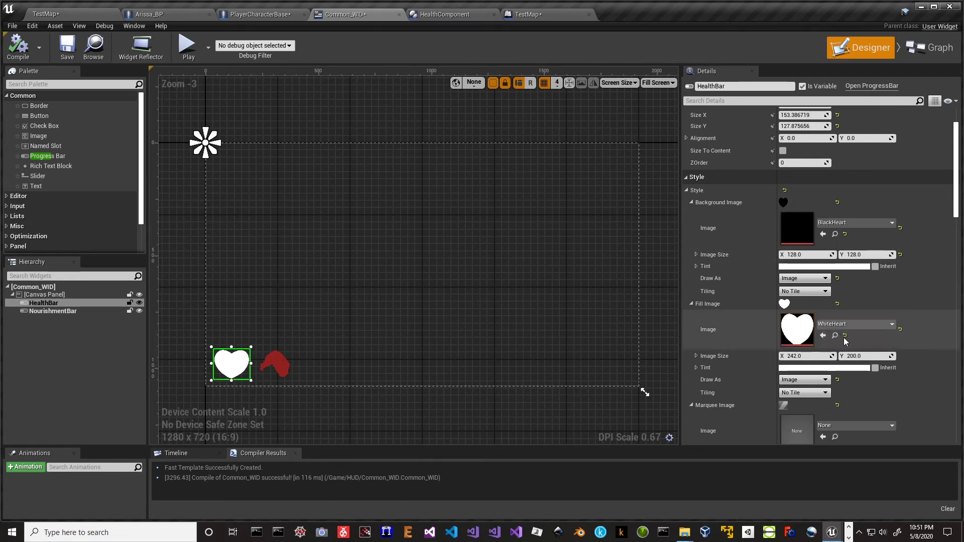
scroll(844, 338, down, 5)
scroll(845, 339, up, 5)
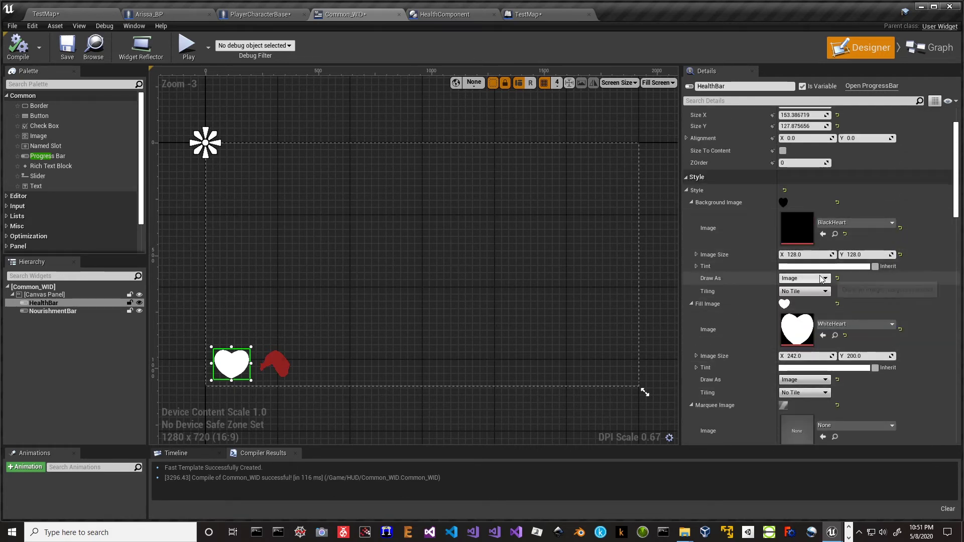
scroll(805, 262, down, 5)
scroll(801, 304, up, 4)
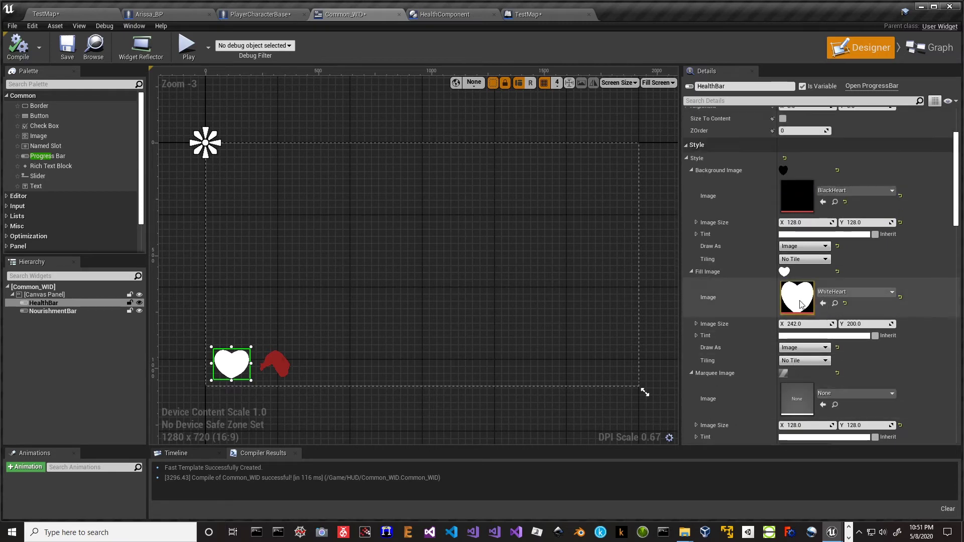
click(281, 364)
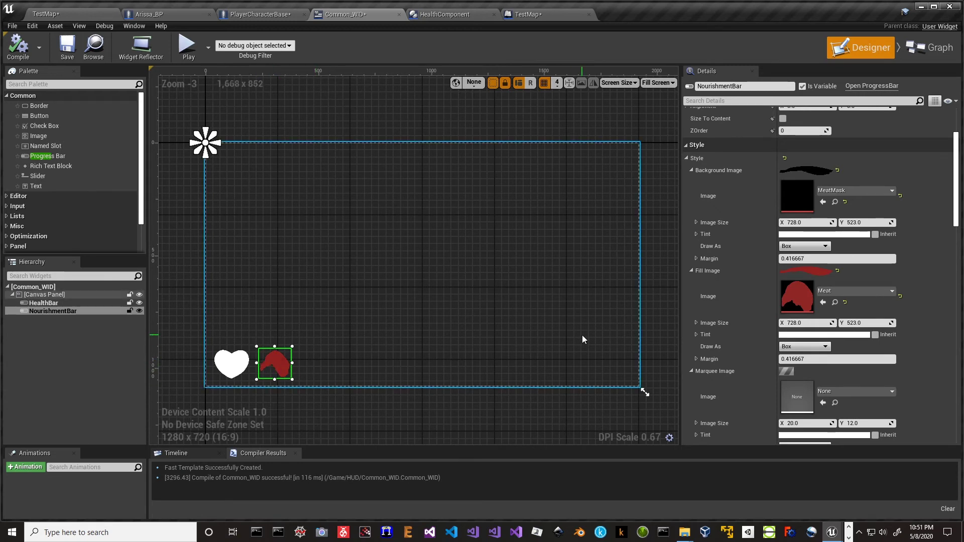
scroll(831, 334, down, 3)
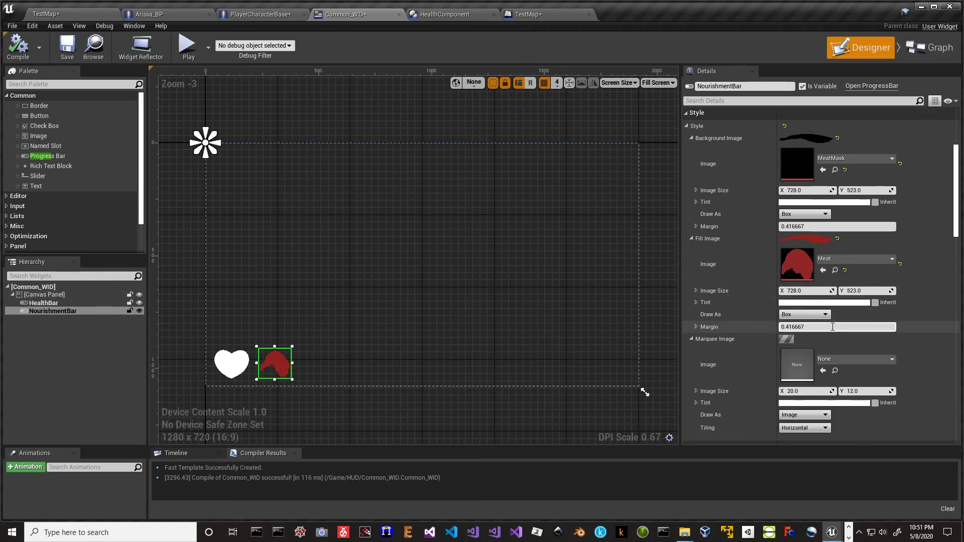
scroll(831, 331, up, 2)
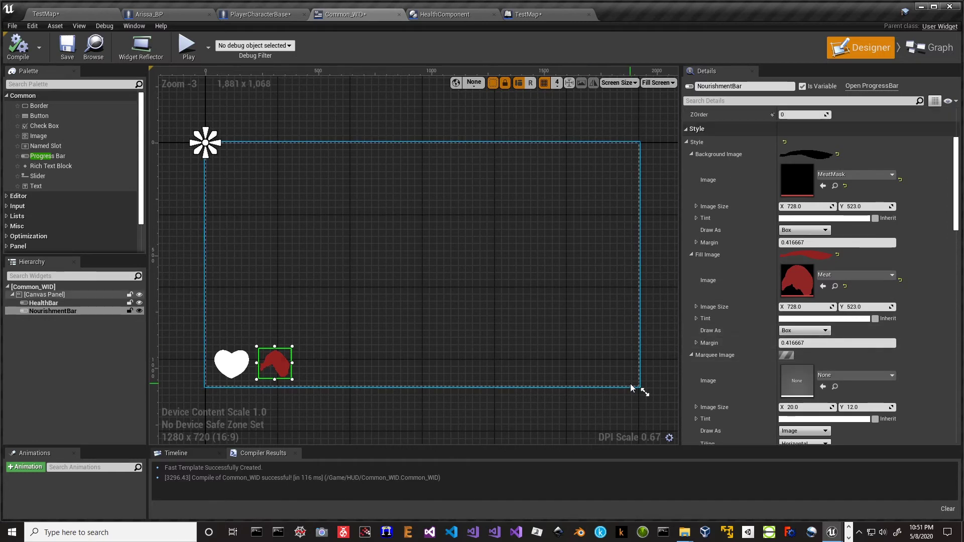
- Switch to GIMP, reopen the recent Meat.xcf file and select the red steak layer
click(850, 534)
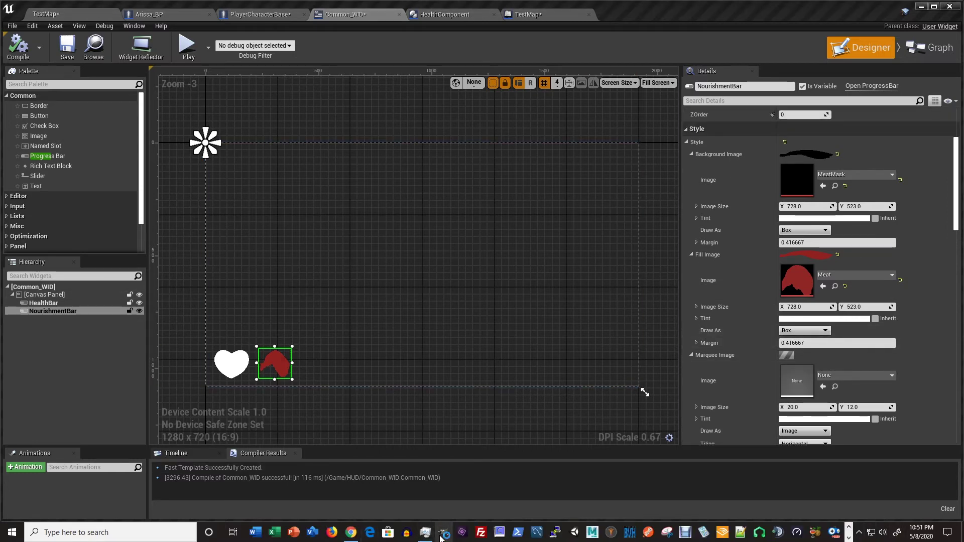
click(442, 533)
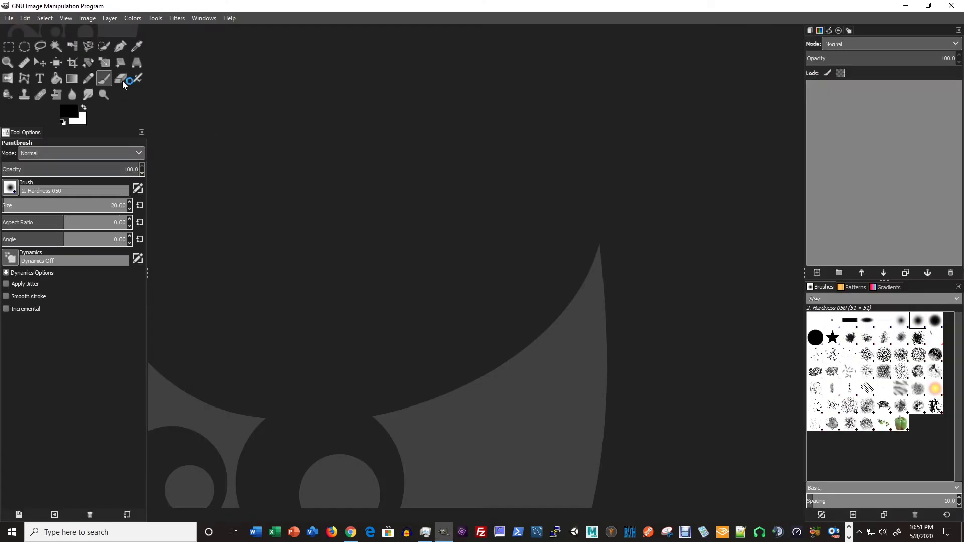
click(9, 20)
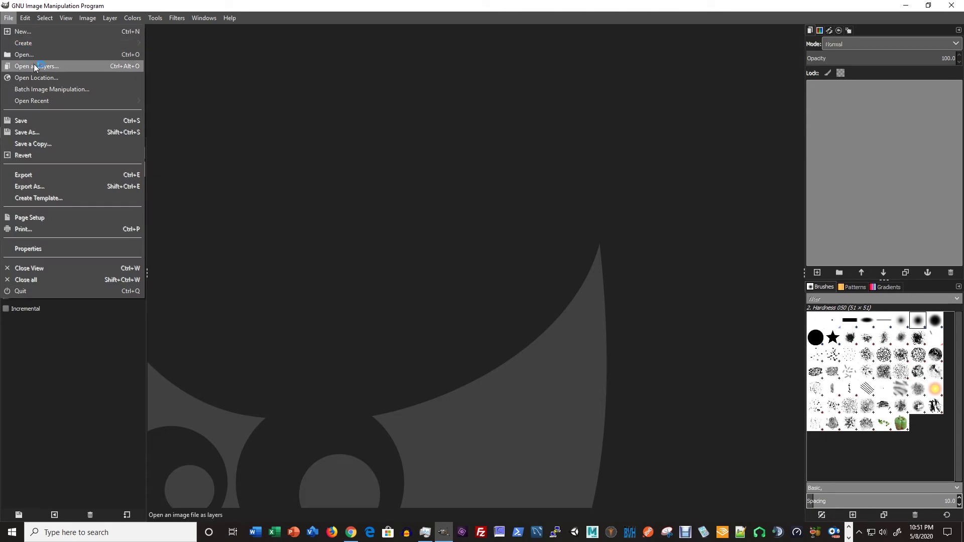
mouse_move(67, 100)
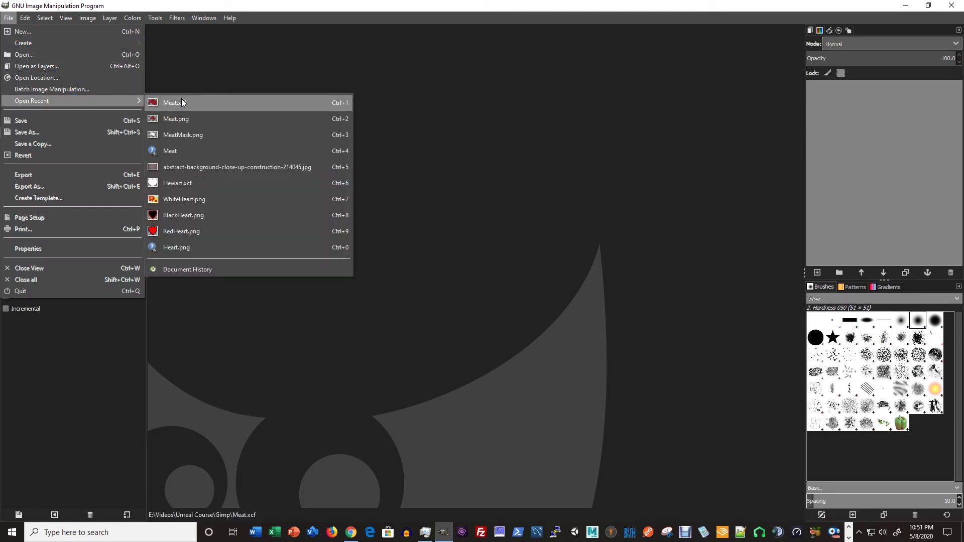
click(174, 98)
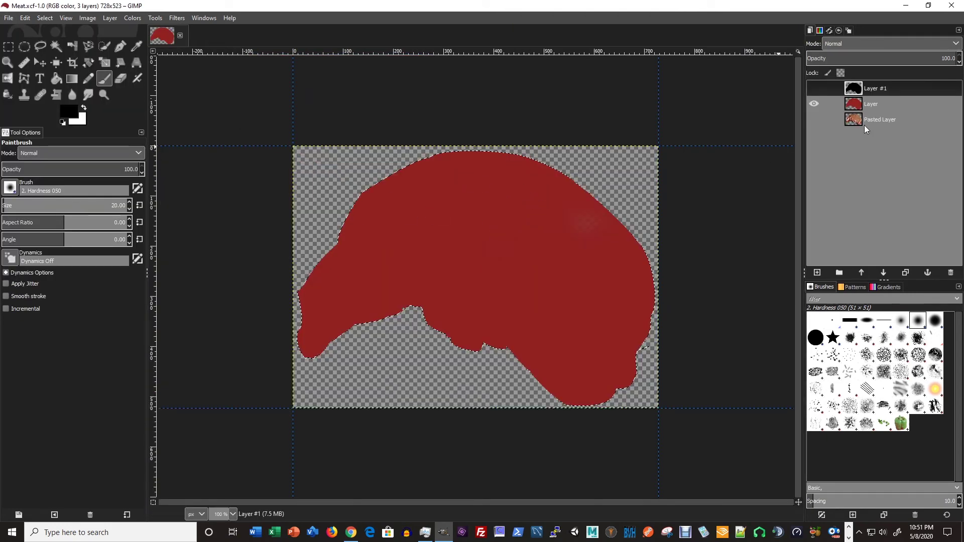
click(882, 107)
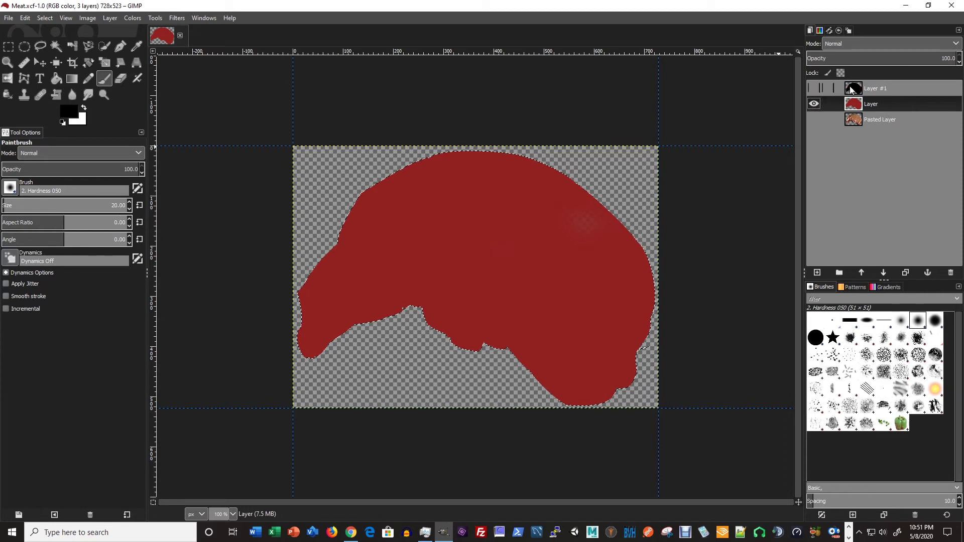
- Select the red steak area by fuzzy selection and set the foreground color to white (ffffff)
click(56, 47)
click(448, 258)
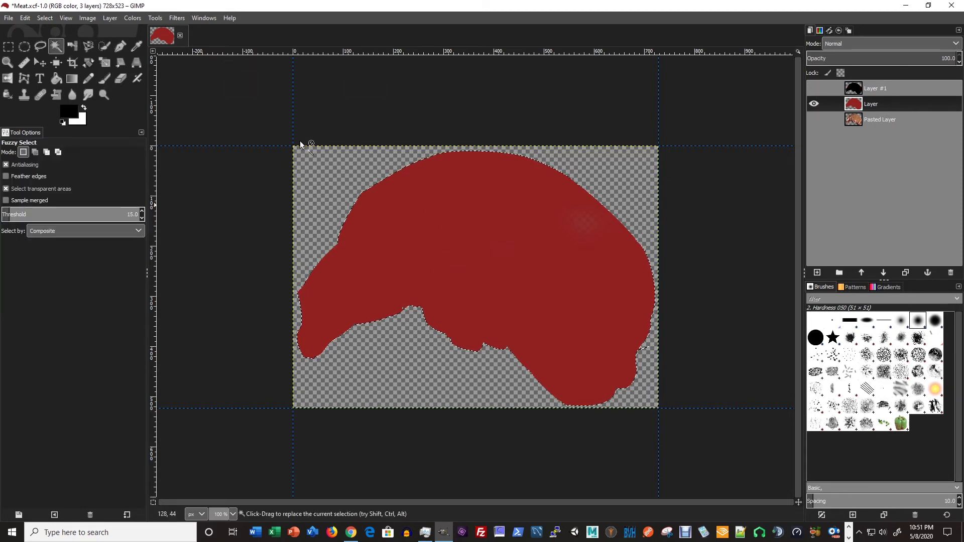
click(70, 114)
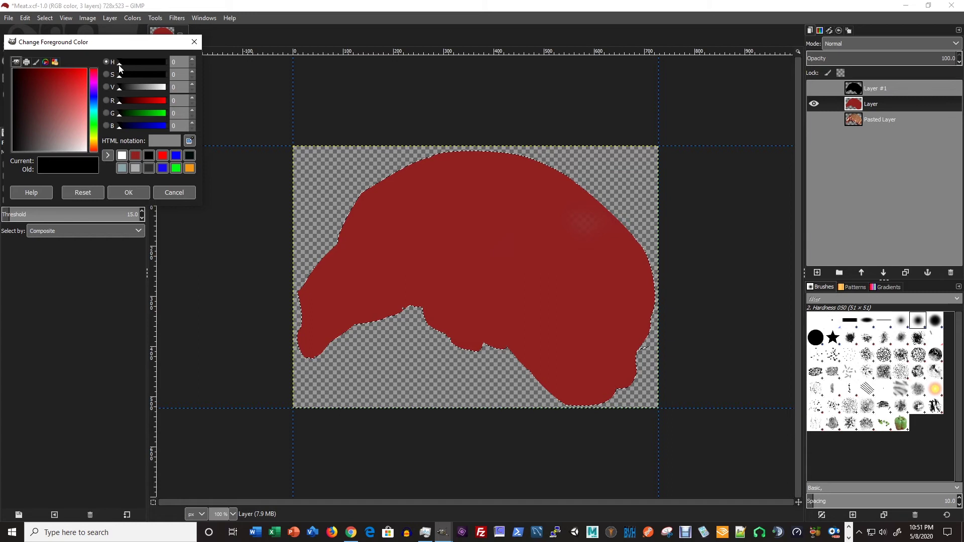
drag(132, 101, 190, 132)
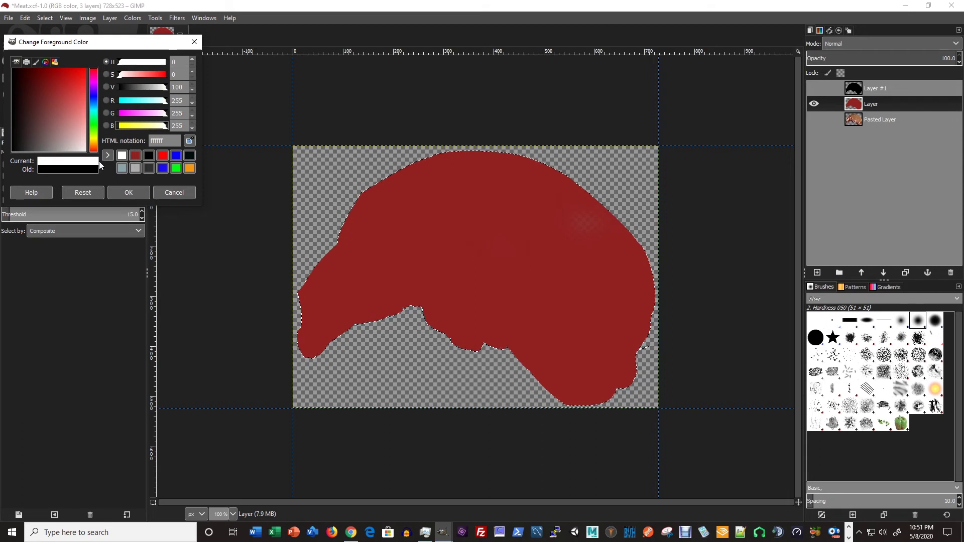
click(128, 193)
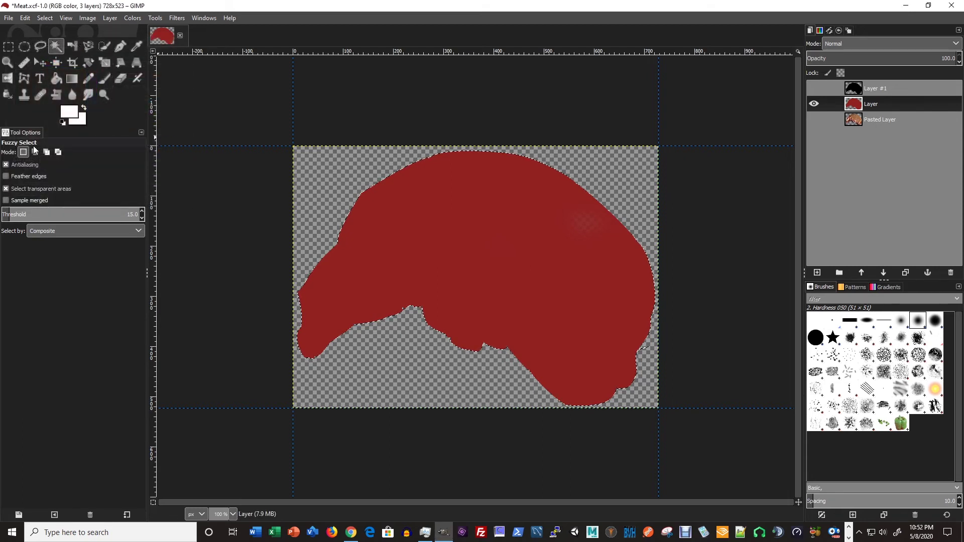
- Paint the whole selected steak shape white with the Paintbrush at a size of about 160
click(104, 79)
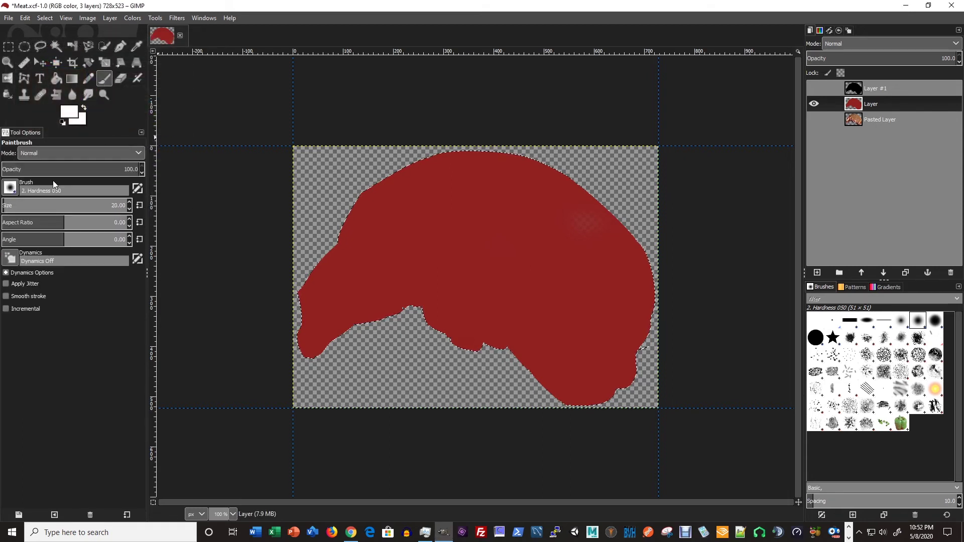
drag(64, 206, 250, 212)
mouse_move(458, 220)
mouse_down()
mouse_move(352, 254)
mouse_move(338, 198)
mouse_move(301, 297)
mouse_move(304, 329)
mouse_move(367, 316)
mouse_move(415, 249)
mouse_move(463, 352)
mouse_move(390, 228)
mouse_move(311, 312)
mouse_move(477, 280)
mouse_move(399, 193)
mouse_move(441, 198)
mouse_move(420, 232)
mouse_move(571, 314)
mouse_move(543, 327)
mouse_move(453, 331)
mouse_up()
mouse_move(551, 400)
mouse_down()
mouse_move(616, 282)
mouse_move(555, 362)
mouse_move(647, 295)
mouse_up()
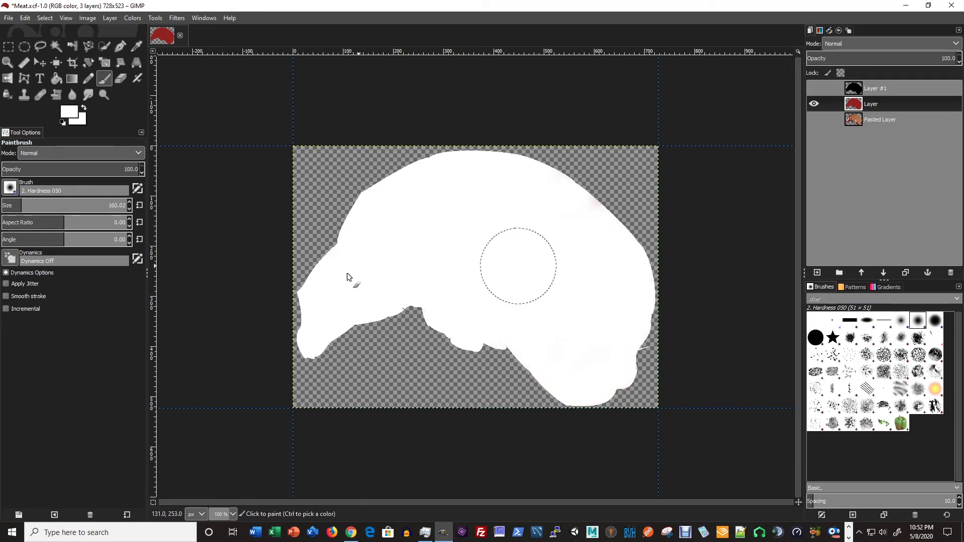
drag(377, 224, 468, 201)
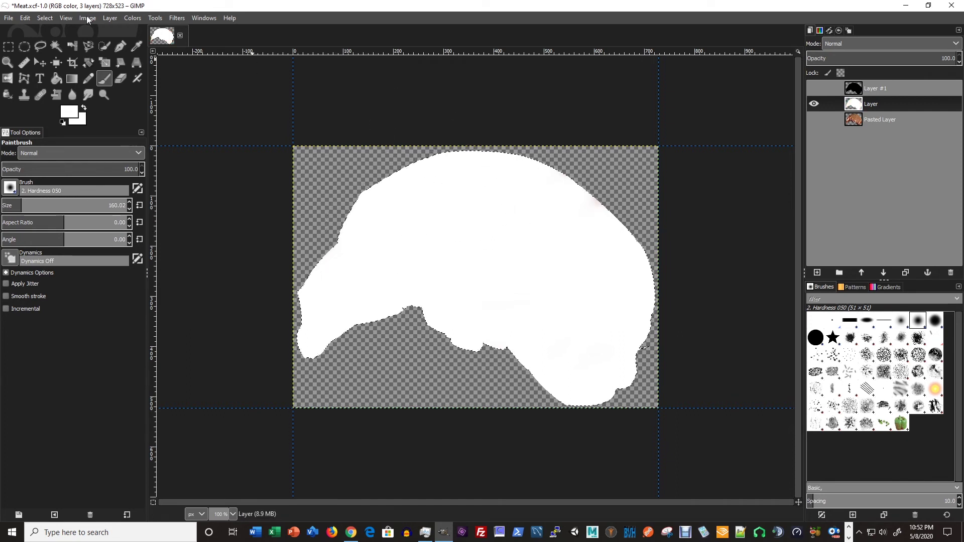
- Export the image over the existing Meat.png in Unreal-YouTube-Course/Assets/Textures, keeping the default PNG options
click(10, 18)
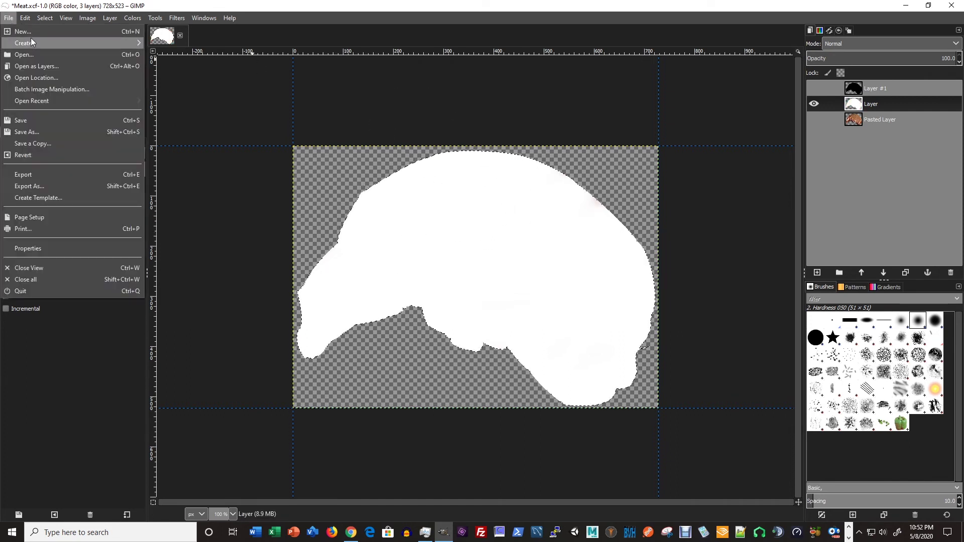
click(49, 175)
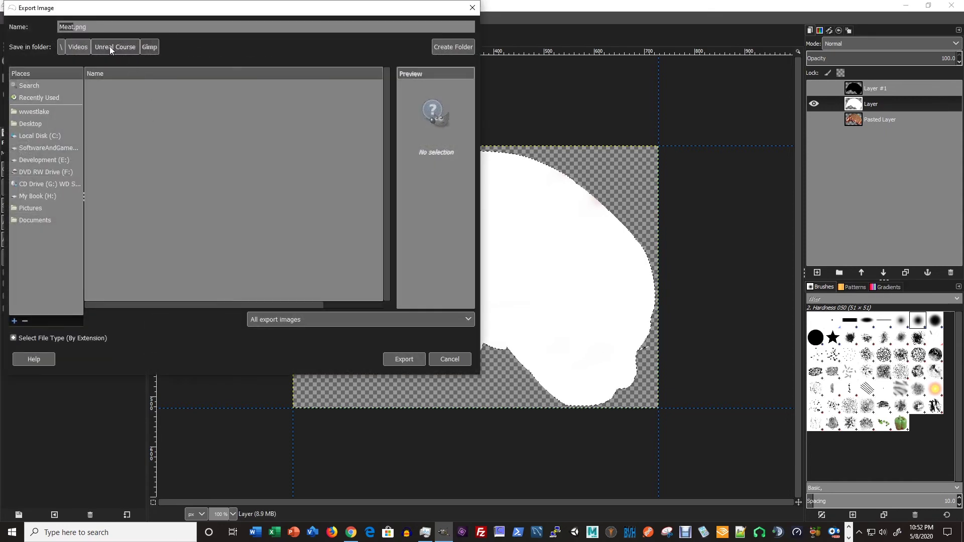
click(107, 49)
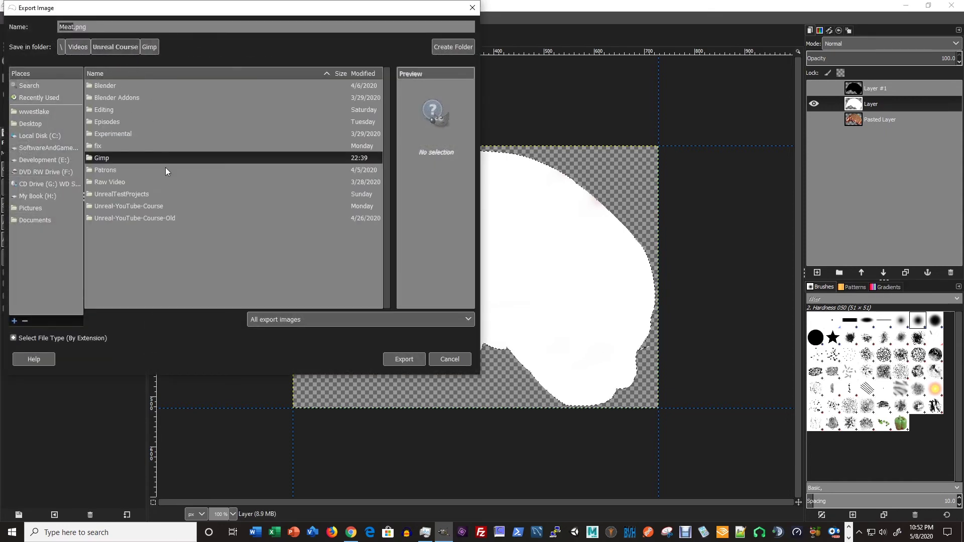
double_click(124, 206)
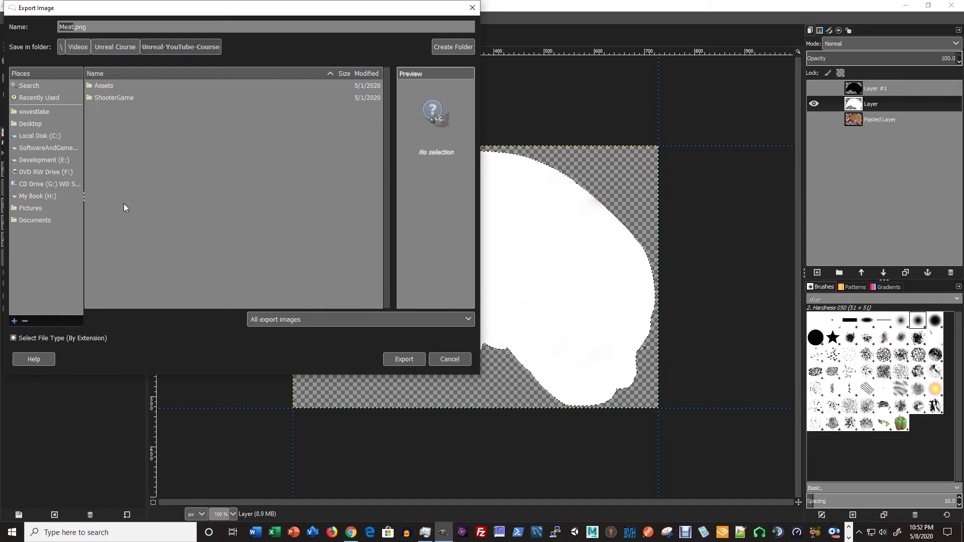
double_click(107, 86)
double_click(109, 134)
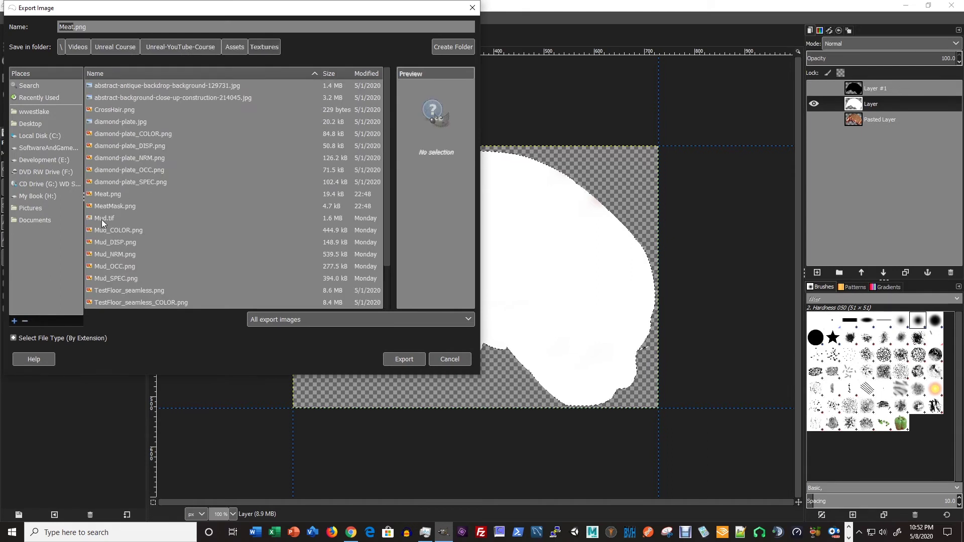
click(115, 196)
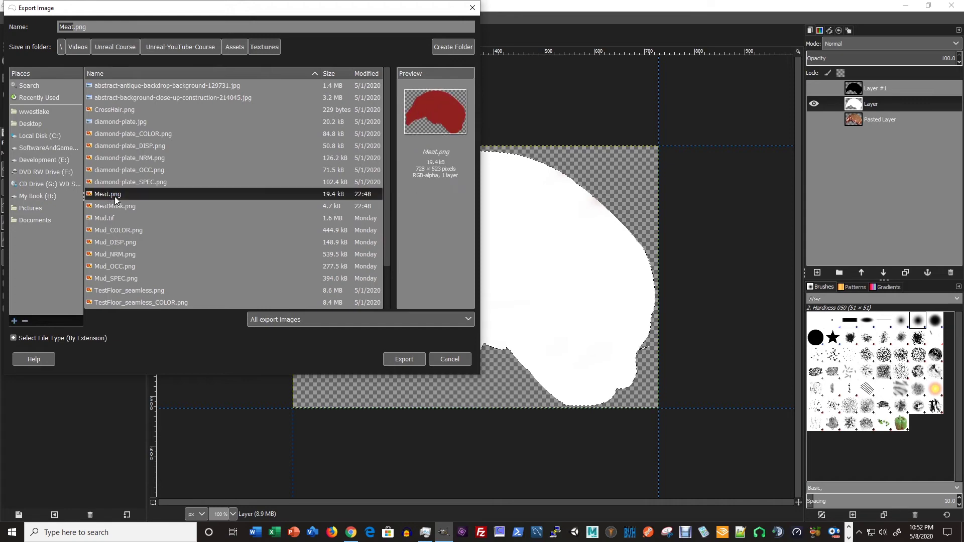
click(409, 360)
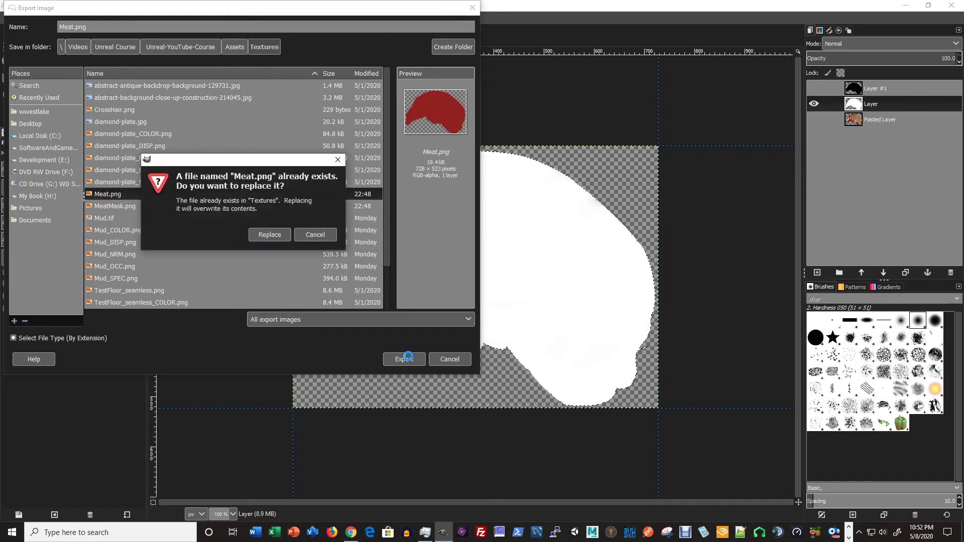
click(266, 236)
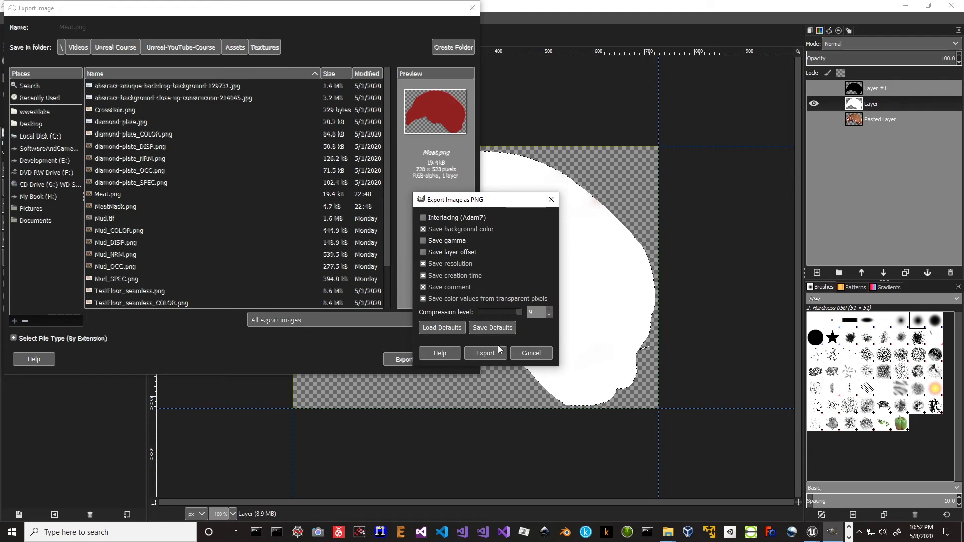
click(490, 355)
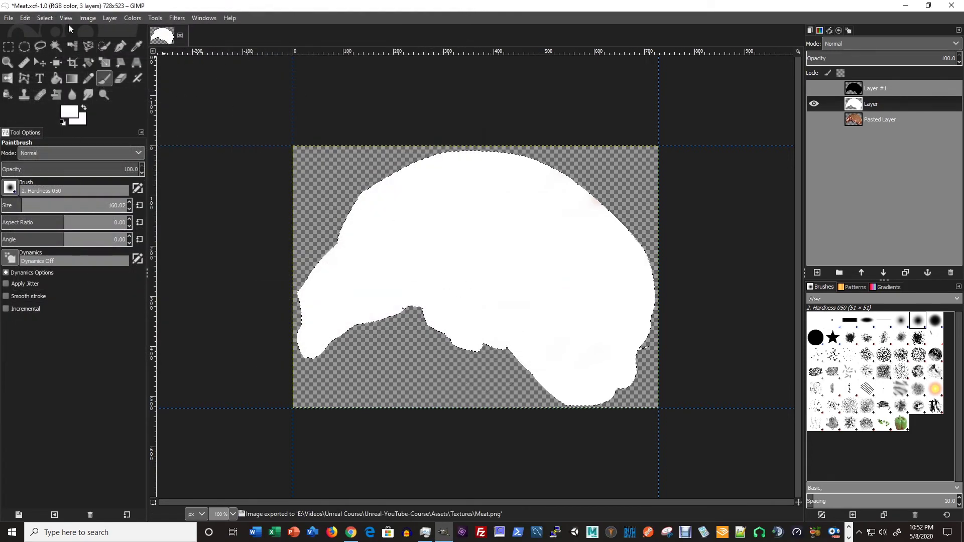
- Save Meat.xcf and close GIMP to return to the Unreal Editor
click(9, 18)
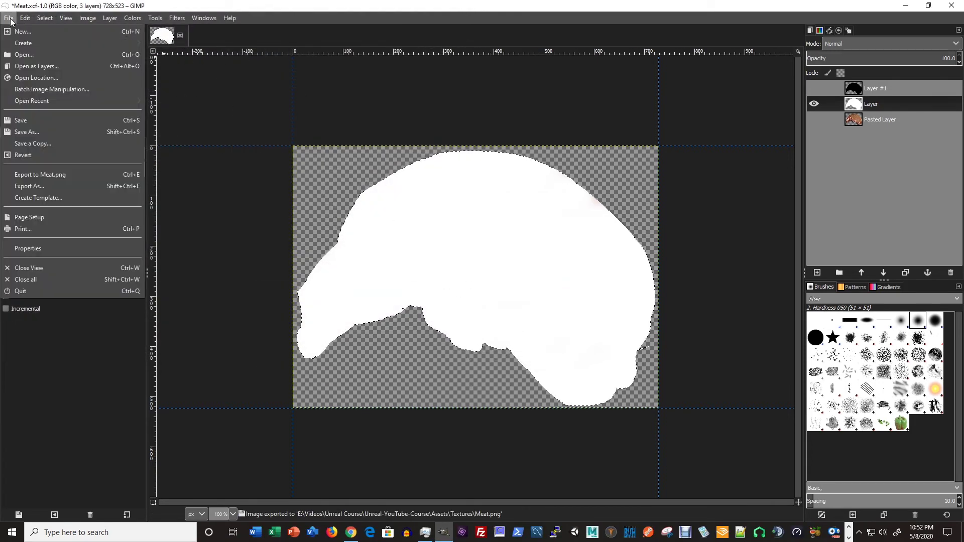
click(43, 124)
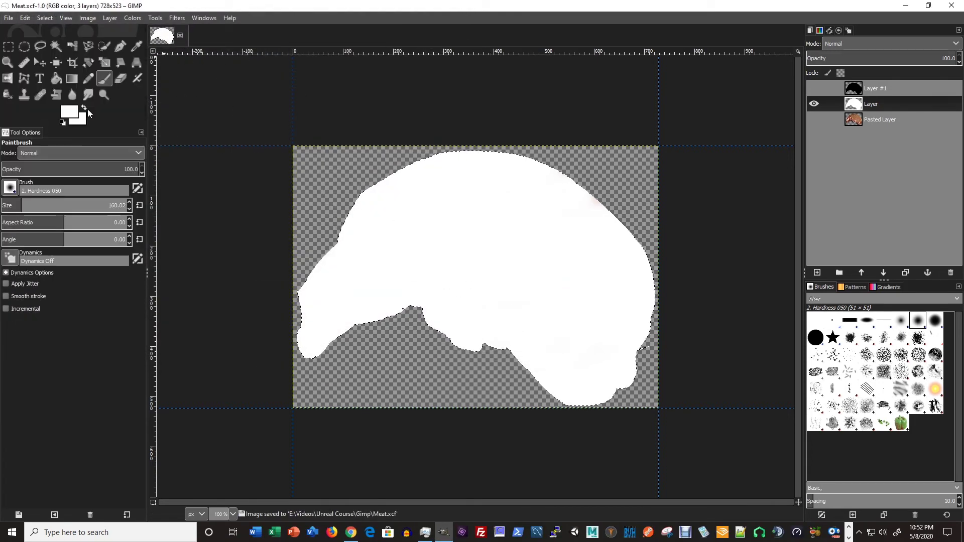
click(951, 6)
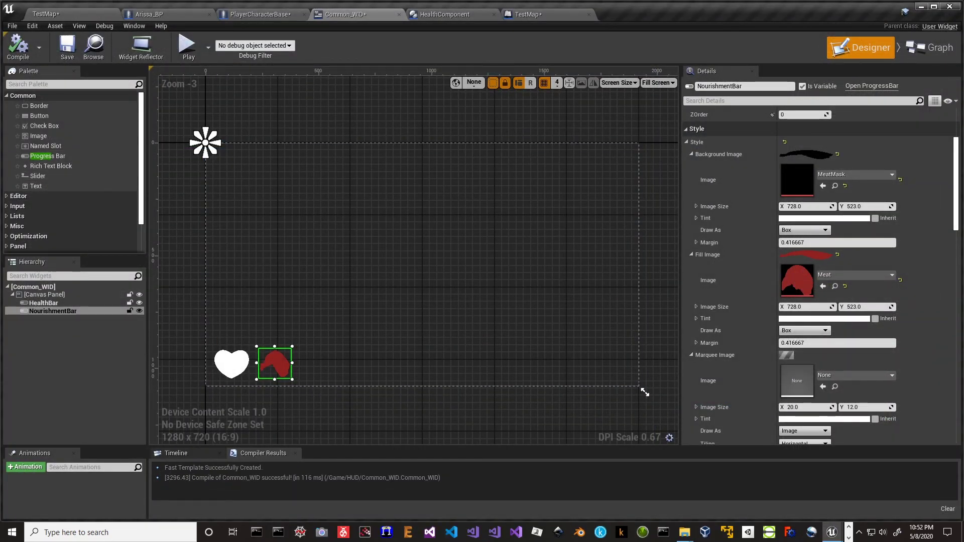
- Return to TestMap, play the level with the reimported Meat texture, walk the character forward and stop the session
click(93, 15)
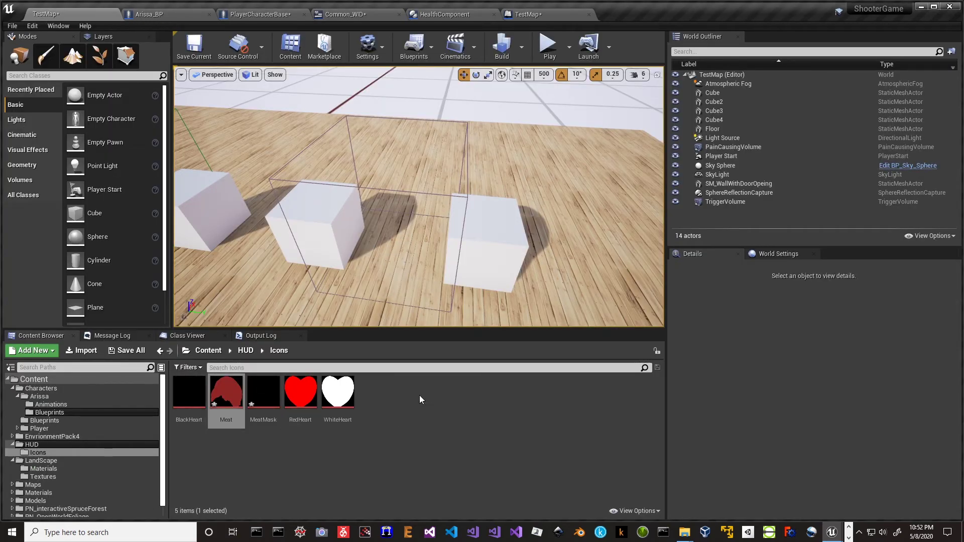
drag(420, 394, 420, 402)
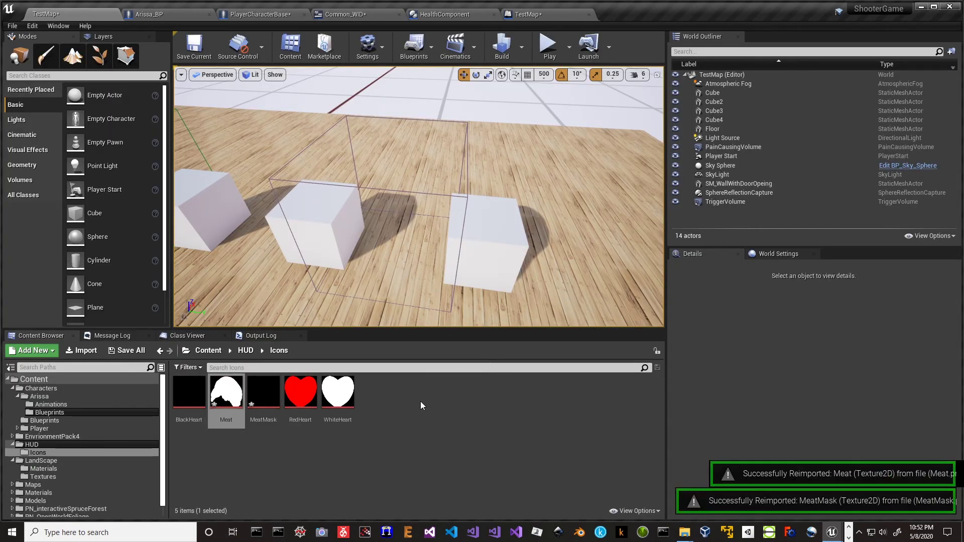
click(559, 49)
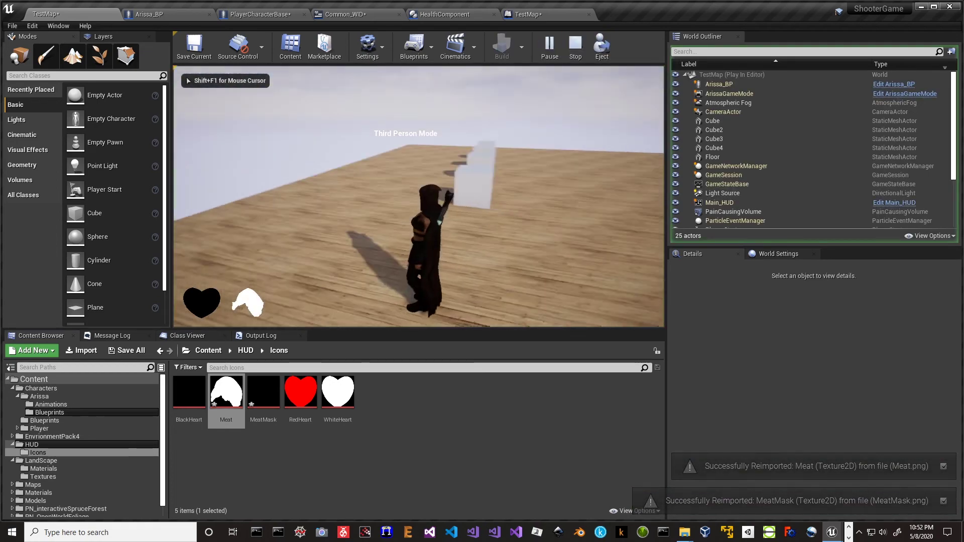
key(w)
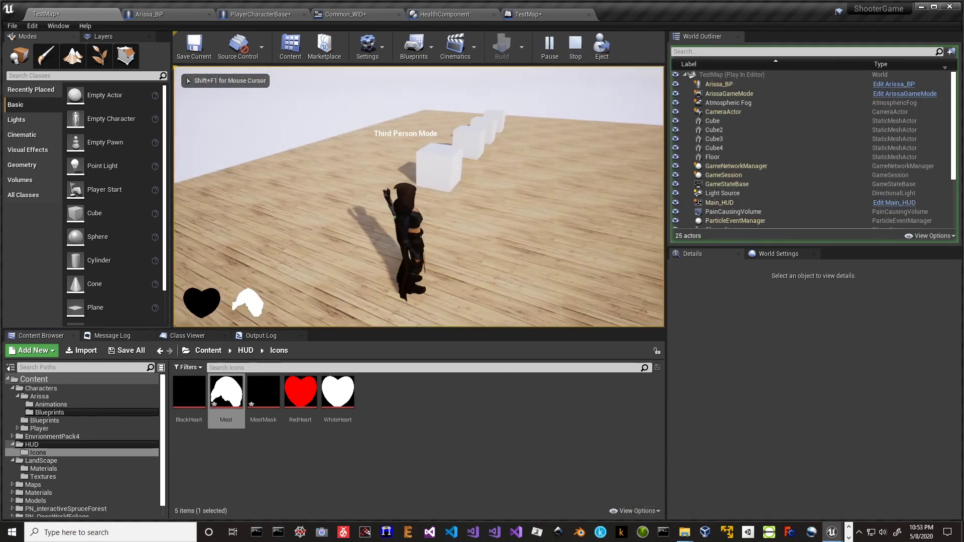
key(Escape)
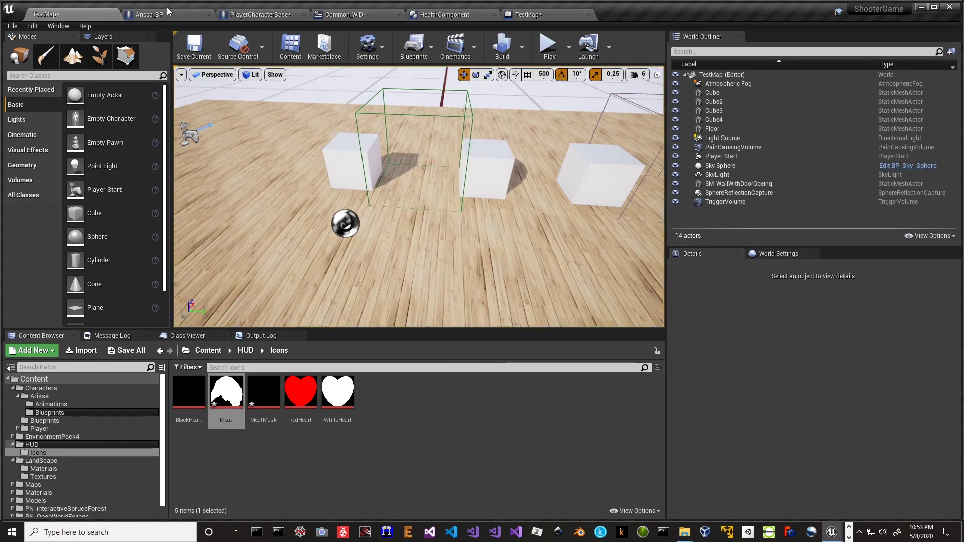
- Open the Health function in the Common_WID graph and move the Health Bar node above the execution wire
click(167, 12)
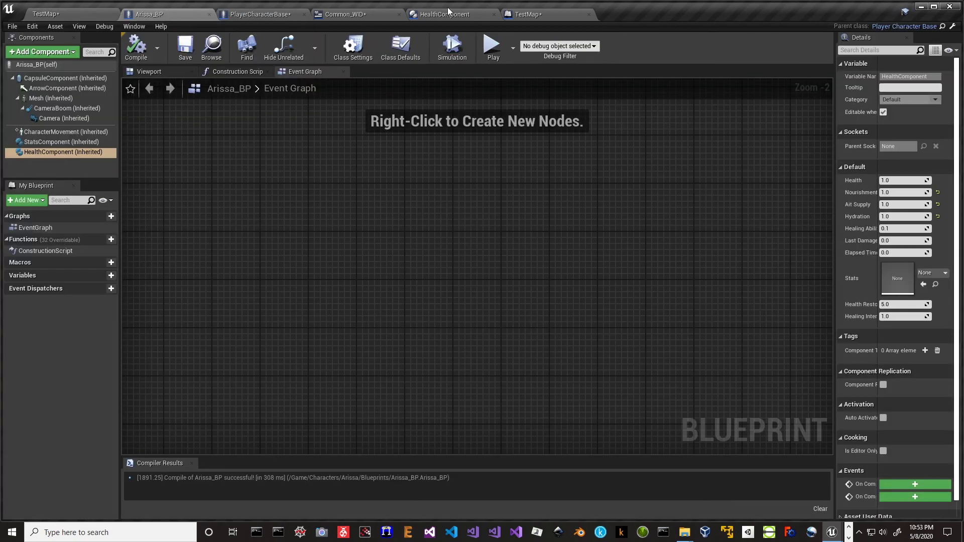
click(356, 14)
click(921, 50)
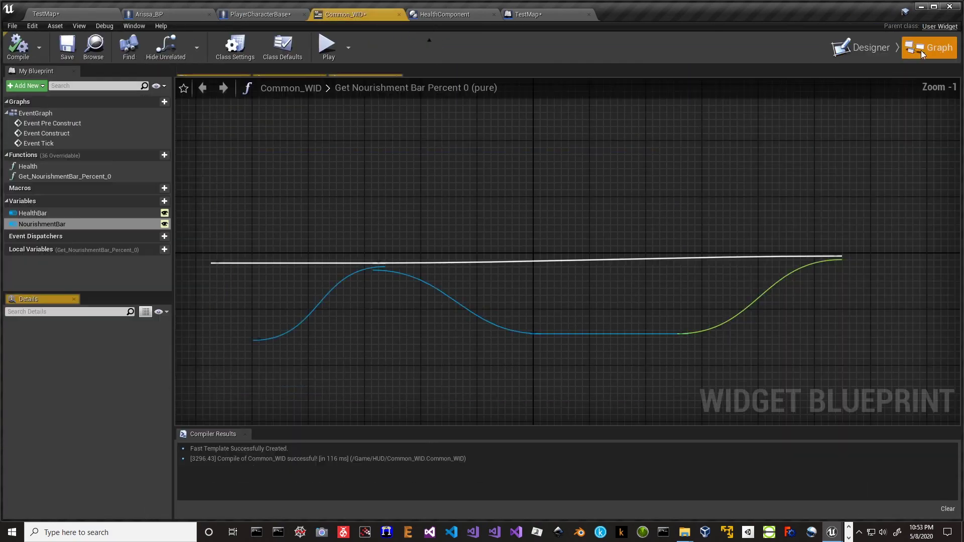
click(293, 71)
mouse_move(425, 171)
right_down()
mouse_move(380, 123)
mouse_move(492, 136)
mouse_move(357, 163)
right_up()
scroll(479, 141, down, 1)
scroll(478, 144, down, 1)
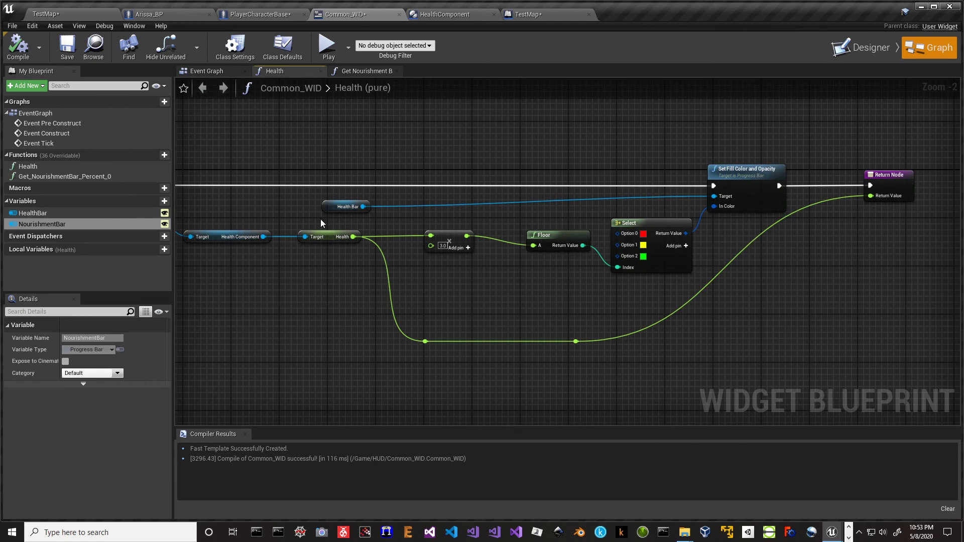
drag(341, 207, 342, 158)
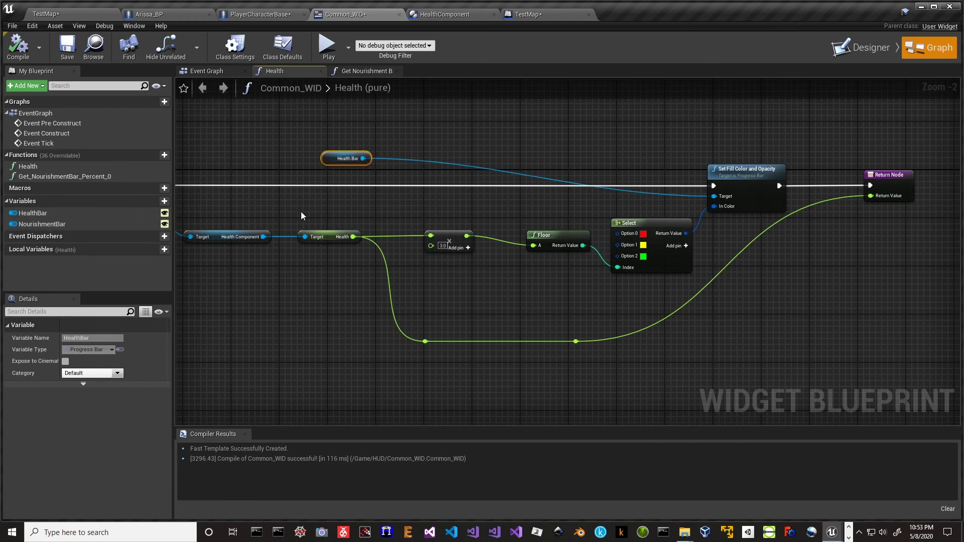
- Copy the multiply, Floor, Select and Set Fill Color and Opacity nodes from the Health function into Get_NourishmentBar_Percent_0
scroll(357, 232, up, 2)
scroll(371, 232, down, 1)
scroll(370, 232, up, 1)
click(272, 214)
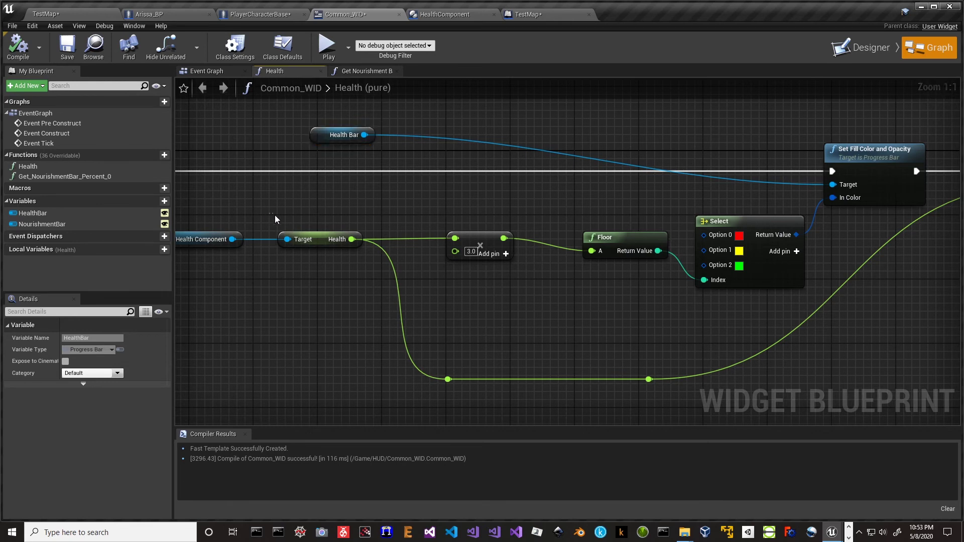
mouse_move(396, 247)
mouse_down()
mouse_move(779, 285)
mouse_move(848, 257)
mouse_up()
mouse_move(307, 186)
mouse_down()
mouse_move(608, 261)
mouse_move(836, 274)
mouse_up()
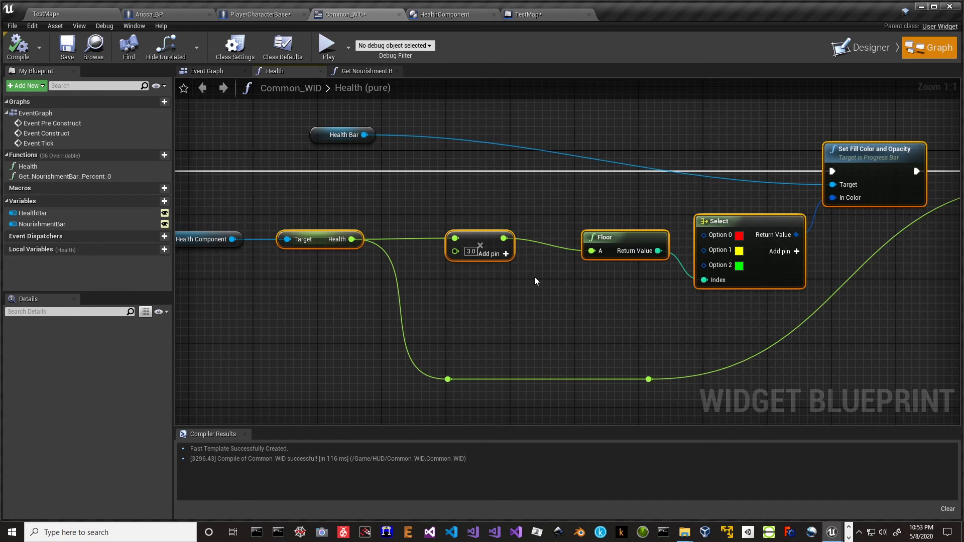
click(437, 221)
drag(584, 251, 843, 290)
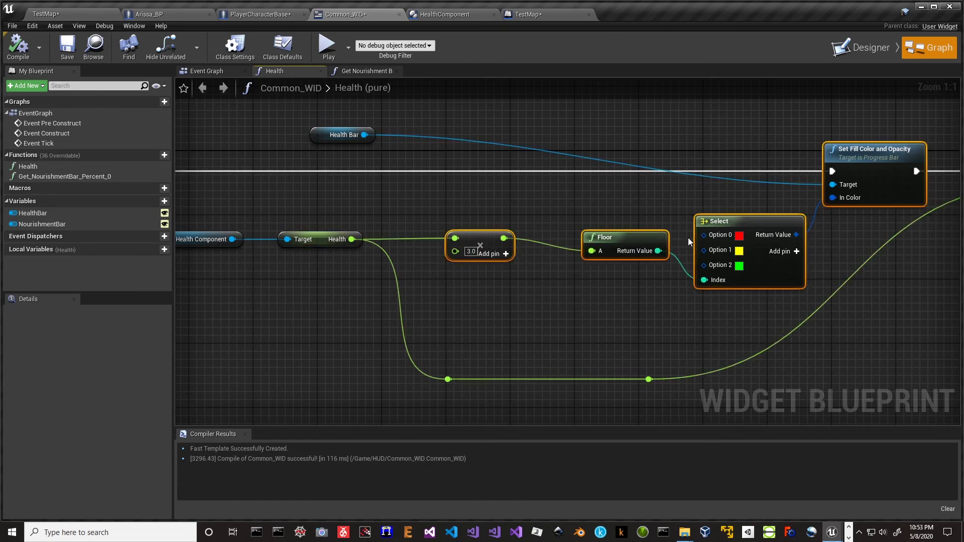
click(355, 71)
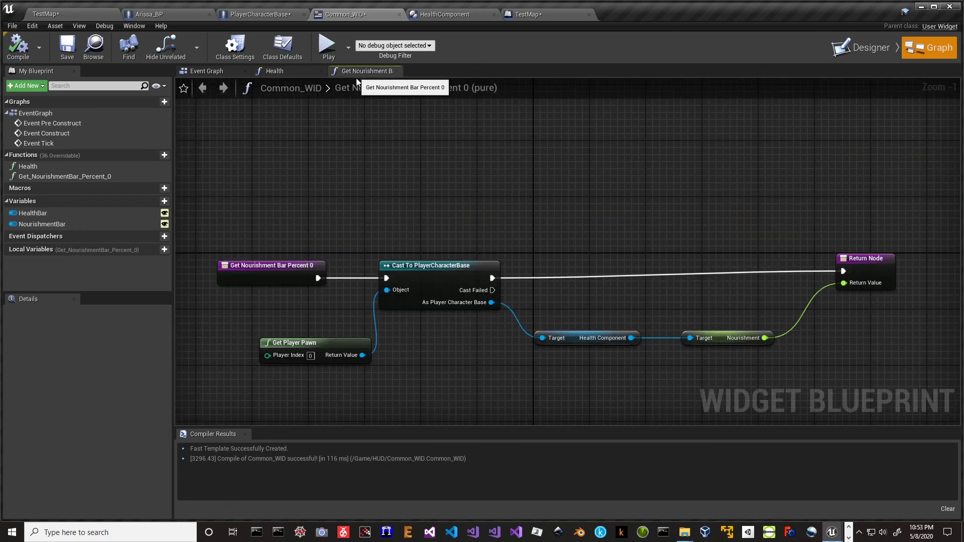
scroll(397, 158, down, 1)
key(ctrl+v)
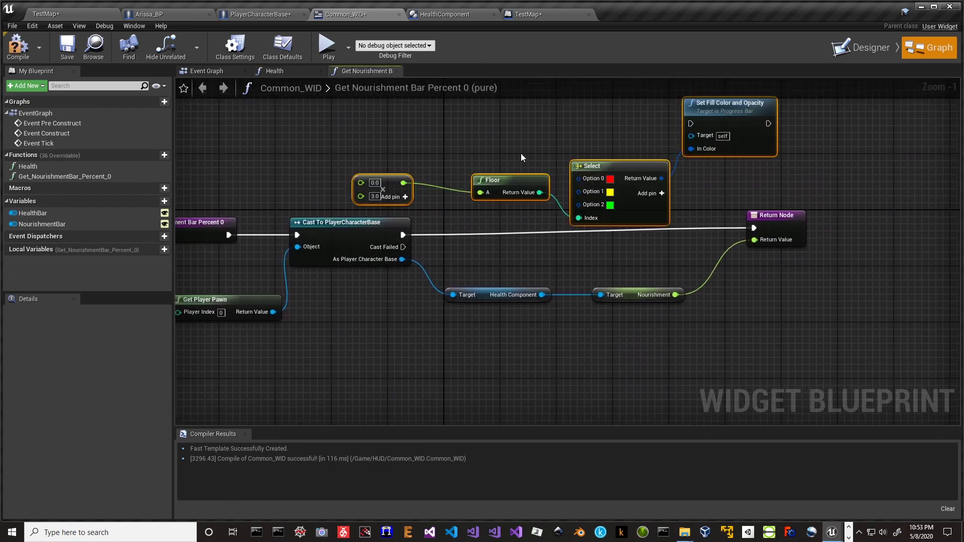
- Move the Return Node farther along the execution wire and lower the Health Component and Nourishment nodes to make room in the graph
right_drag(542, 275, 417, 260)
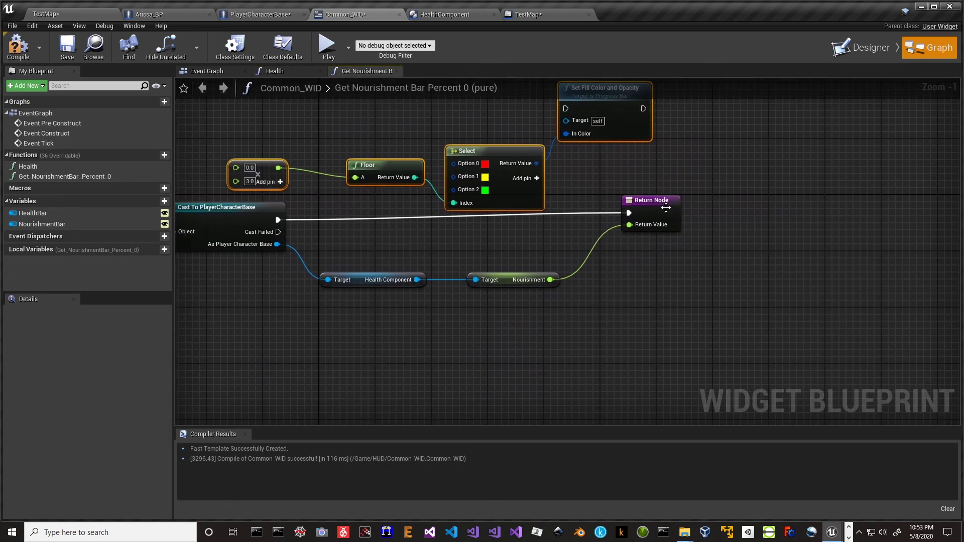
drag(666, 202, 869, 194)
mouse_move(395, 251)
mouse_down()
mouse_move(411, 311)
mouse_move(514, 291)
mouse_move(505, 331)
mouse_up()
click(466, 247)
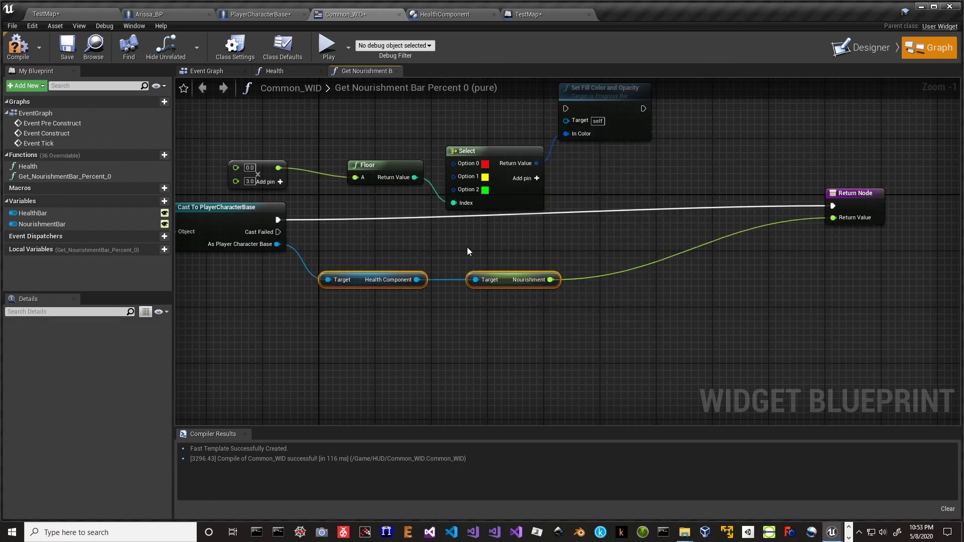
drag(507, 282, 511, 375)
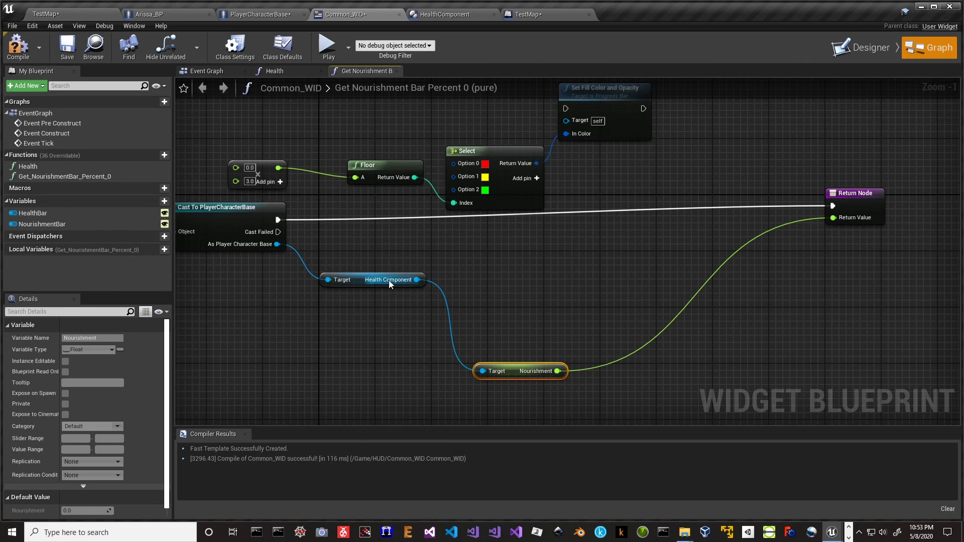
mouse_move(357, 280)
mouse_down()
mouse_move(359, 400)
mouse_move(359, 386)
mouse_up()
- Move the pasted color nodes beside the Return Node and wire execution from the cast through Set Fill Color and Opacity to the Return Node
drag(263, 137, 621, 173)
drag(616, 123, 714, 220)
drag(278, 220, 664, 207)
drag(741, 206, 831, 205)
- Connect Nourishment to the first input of the multiply node and place that node just before Floor
drag(635, 261, 664, 232)
right_drag(491, 318, 421, 307)
drag(295, 343, 513, 397)
mouse_move(499, 356)
mouse_down()
mouse_move(371, 357)
mouse_move(307, 294)
mouse_move(303, 255)
mouse_move(396, 257)
mouse_up()
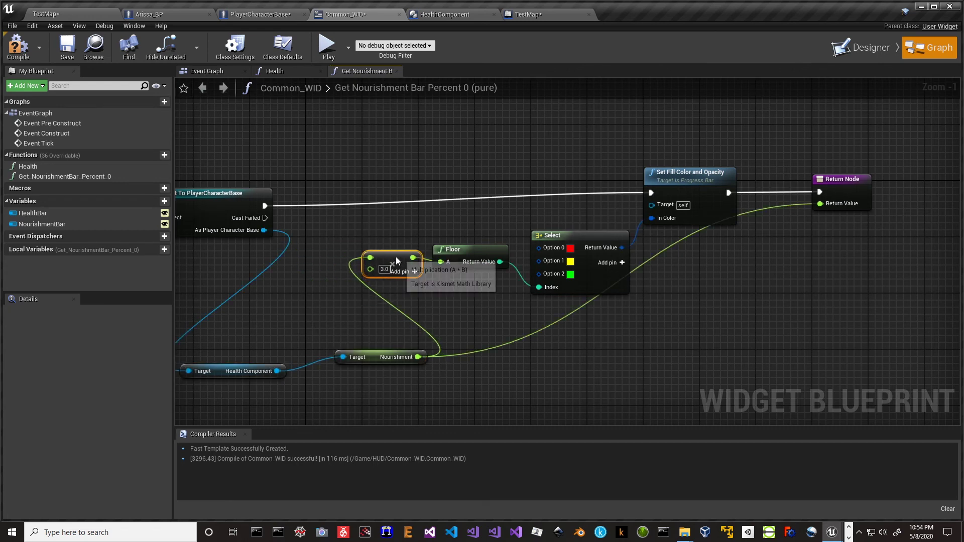
- Compile Common_WID and try to play the level from the widget and from TestMap, then return to the function graph
right_drag(544, 302, 657, 326)
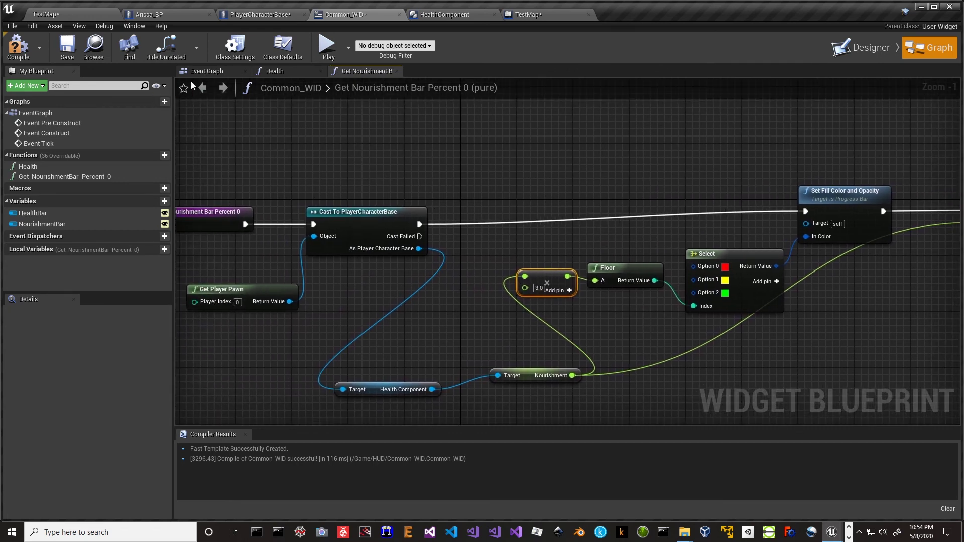
click(18, 46)
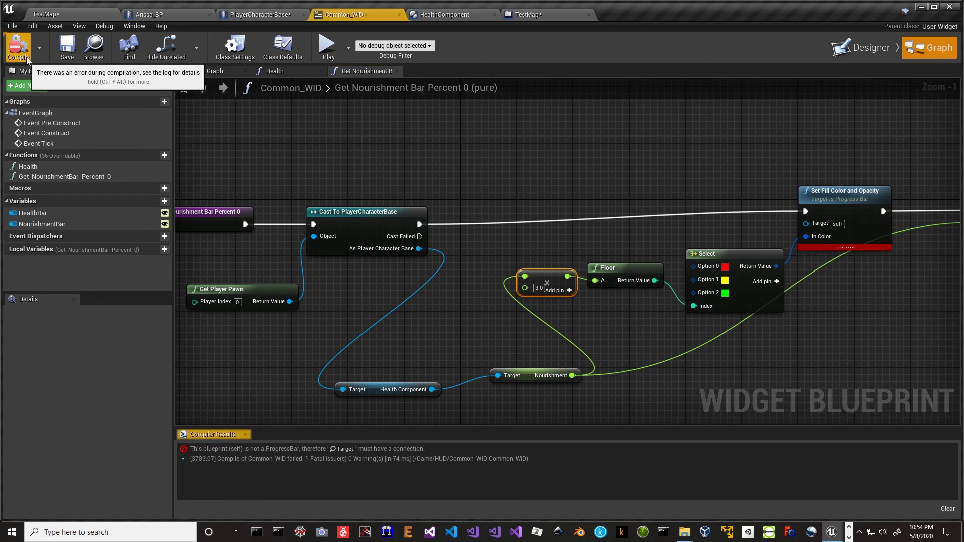
click(335, 47)
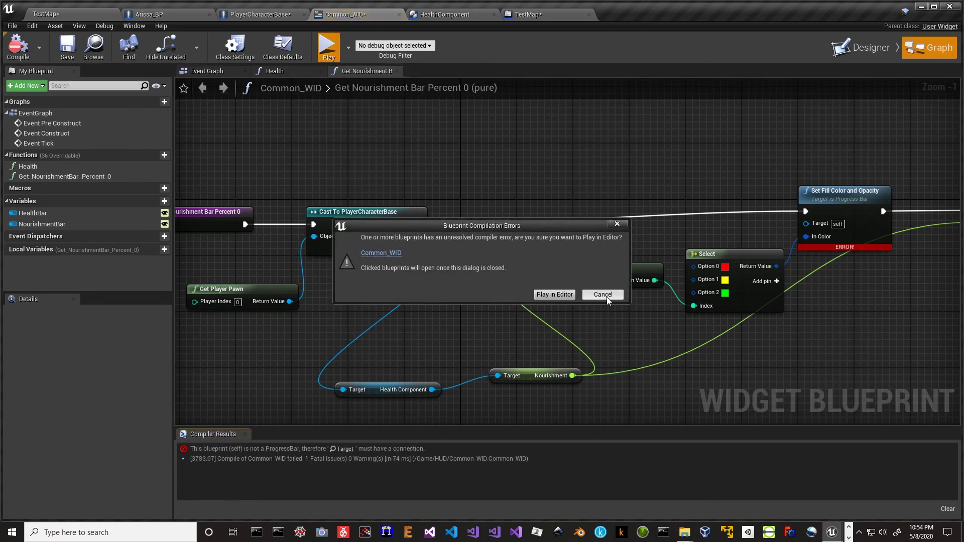
click(606, 295)
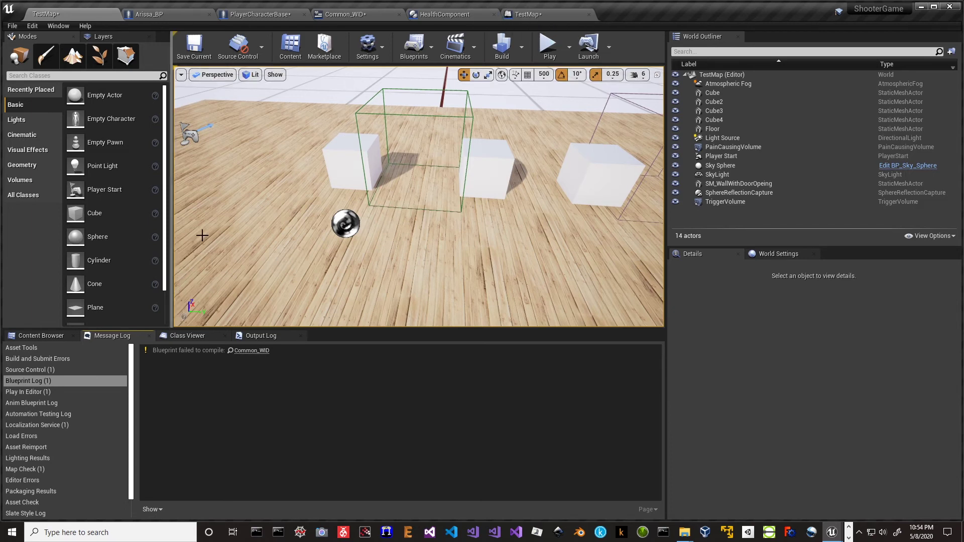
click(552, 51)
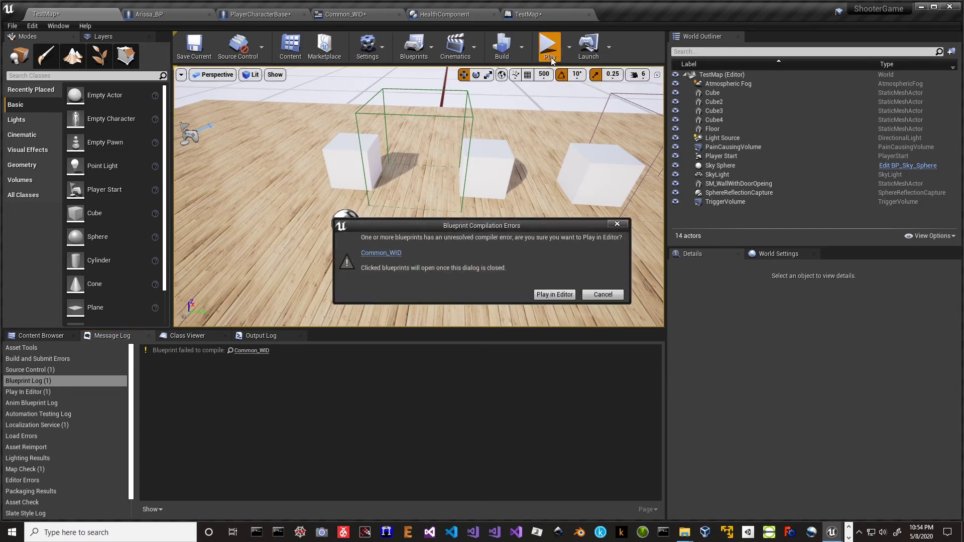
click(603, 296)
click(413, 15)
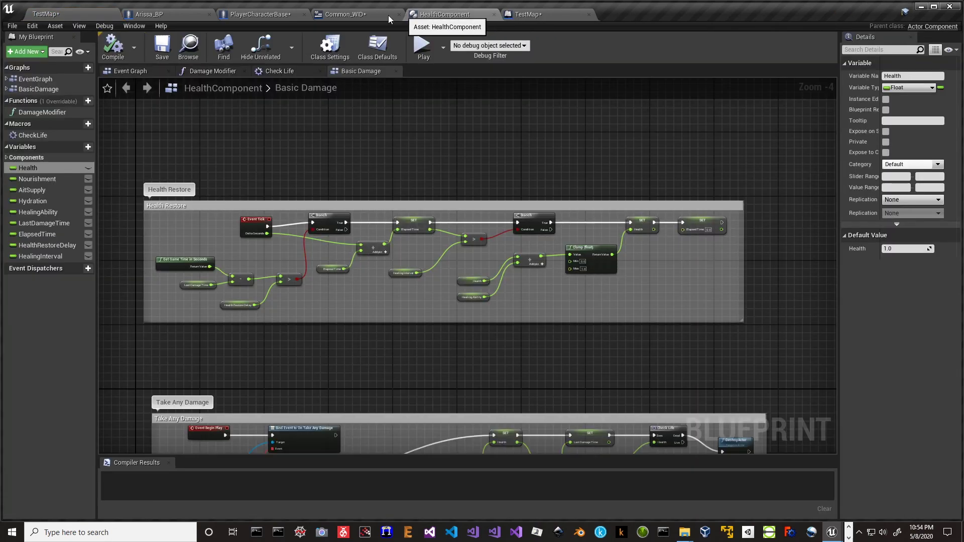
click(346, 14)
- Connect a NourishmentBar reference to the Target of Set Fill Color and Opacity, then compile and save Common_WID
mouse_move(401, 154)
right_down()
mouse_move(435, 158)
mouse_move(306, 159)
right_up()
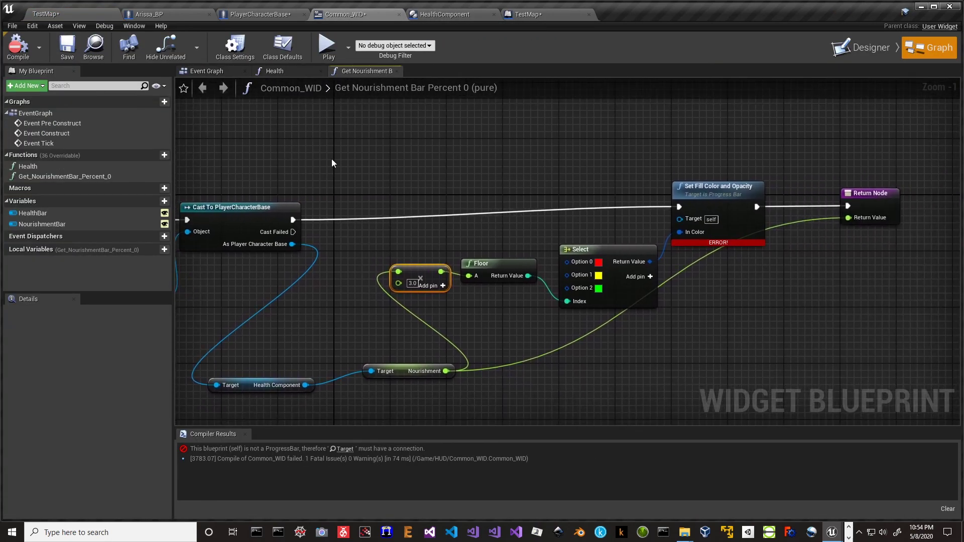
right_drag(619, 176, 452, 182)
drag(561, 194, 572, 171)
right_drag(595, 256, 587, 306)
scroll(589, 344, up, 1)
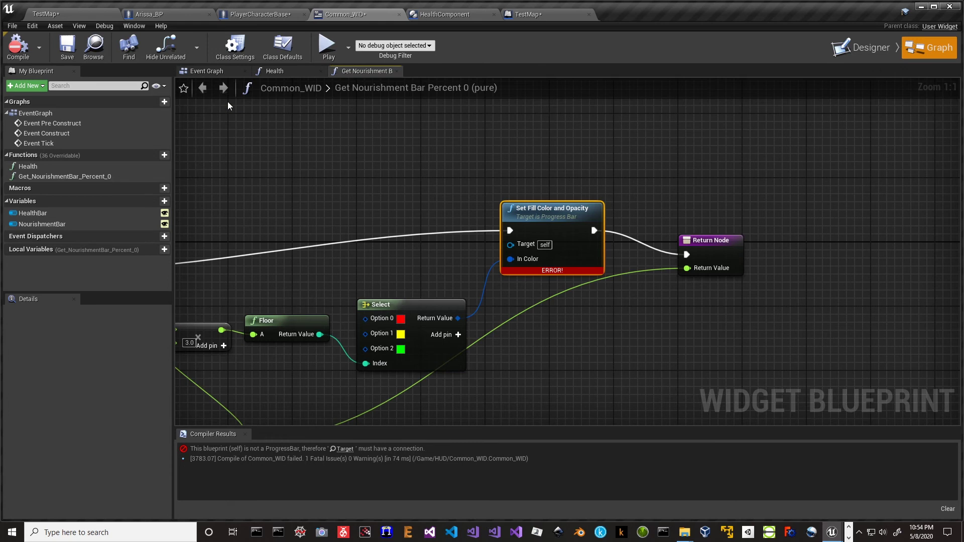
drag(45, 224, 509, 246)
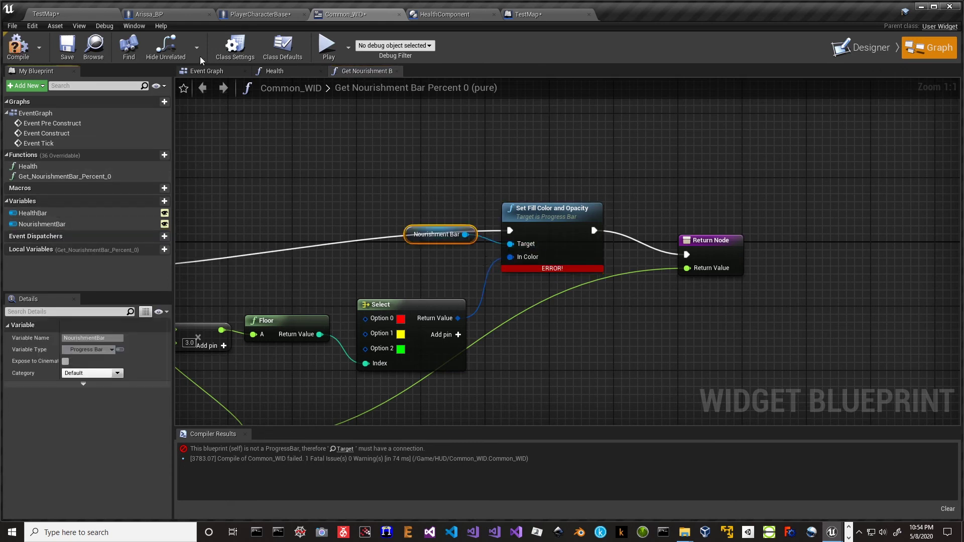
click(17, 46)
click(67, 46)
- Play the level, walk the character among the cubes to check the heart and steak icon colors, and stop the session
click(329, 48)
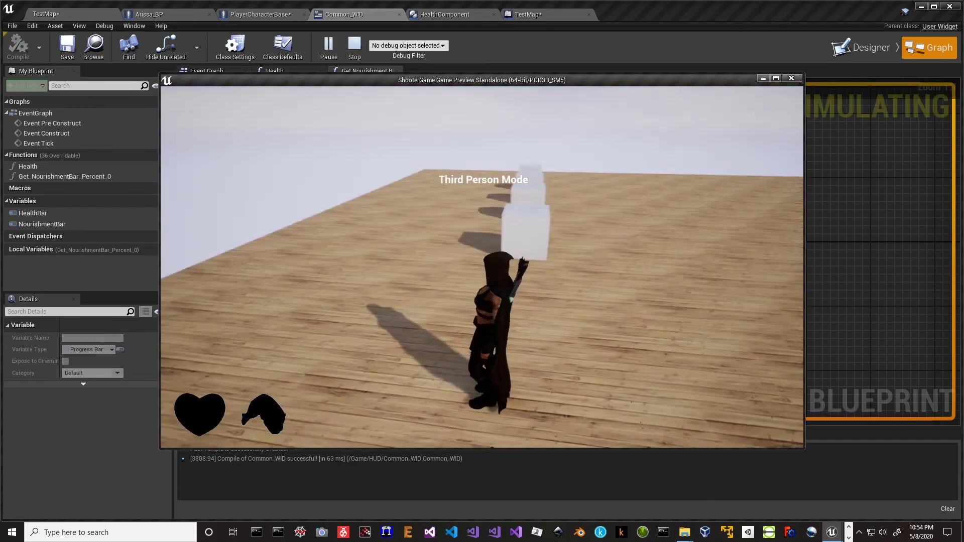
key(w)
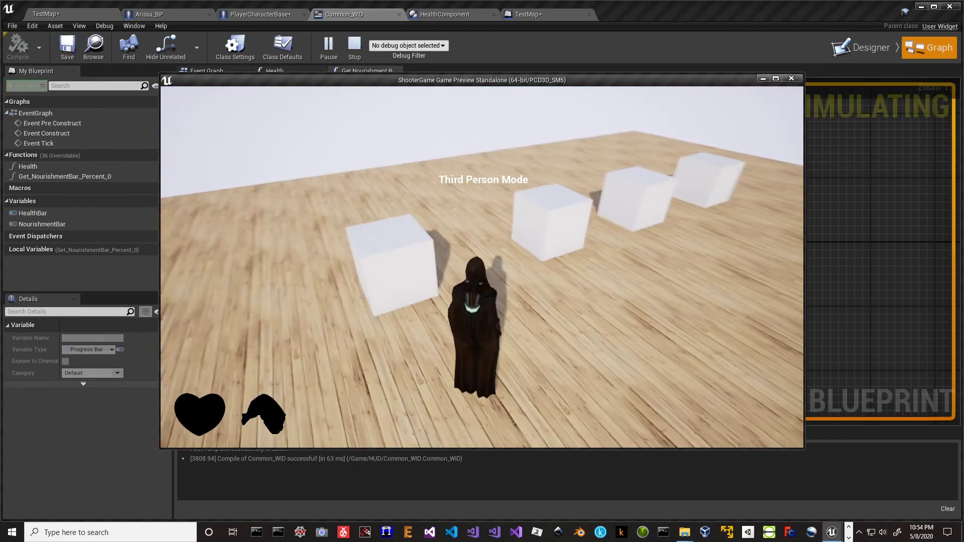
key(w)
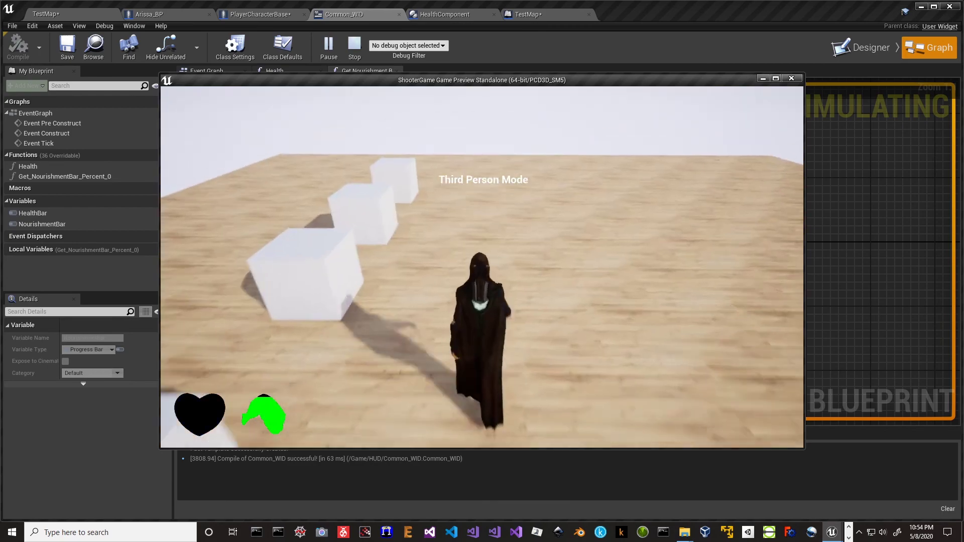
key(w)
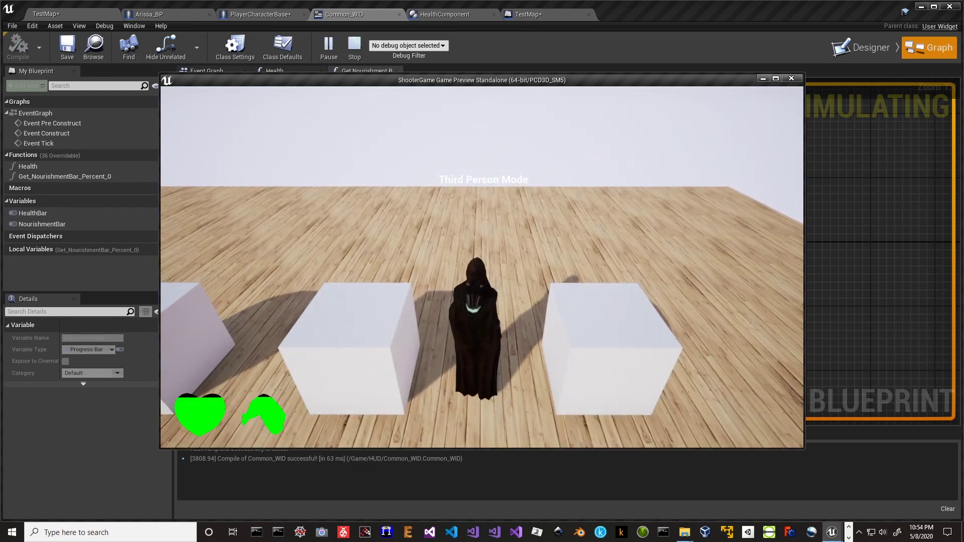
key(w)
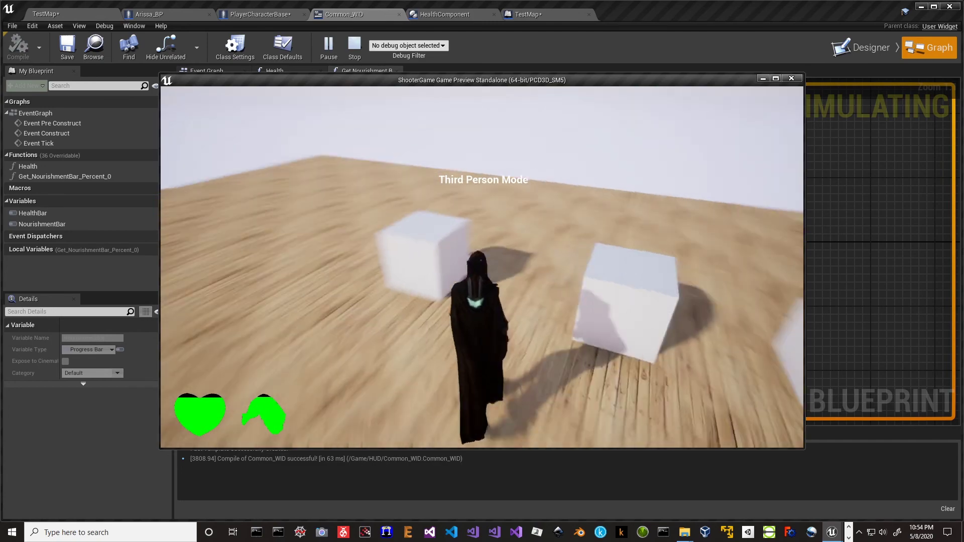
key(w)
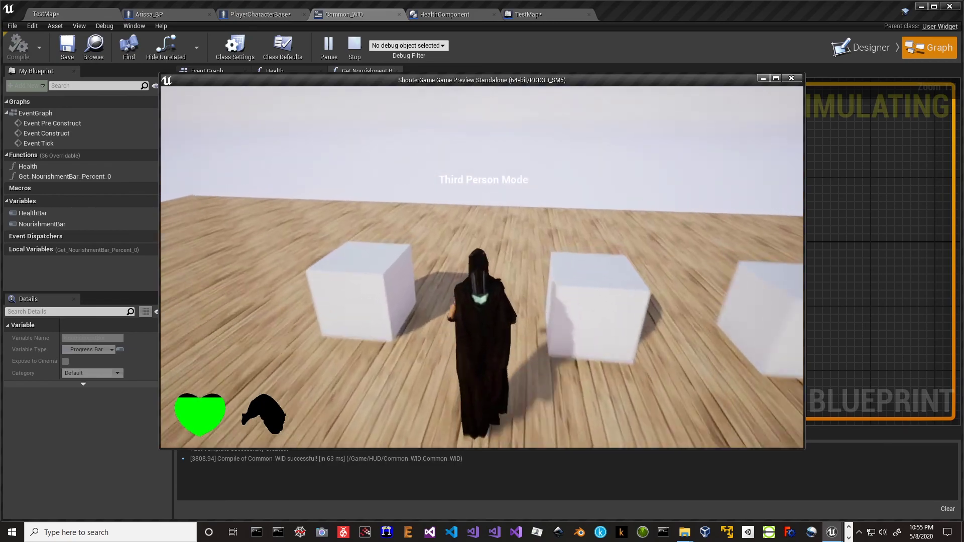
key(w)
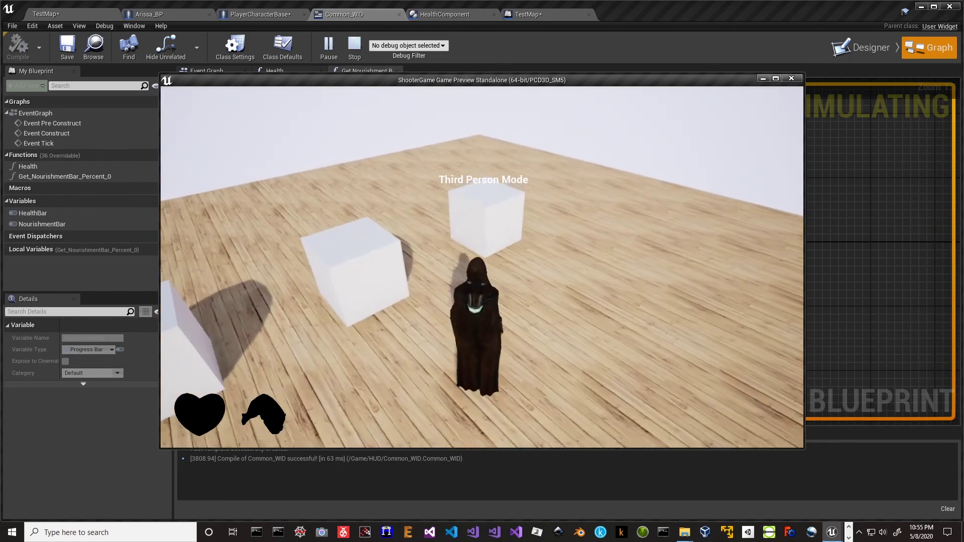
key(w)
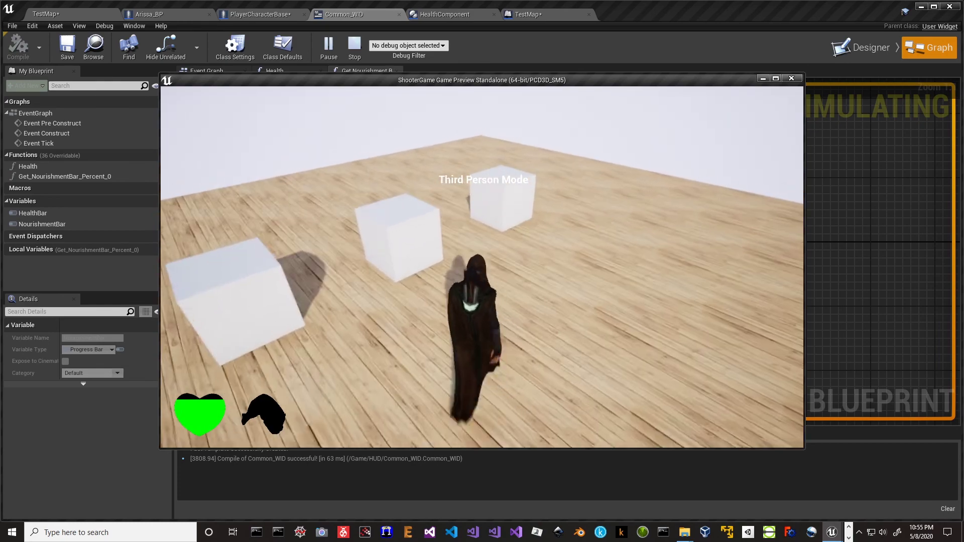
key(Escape)
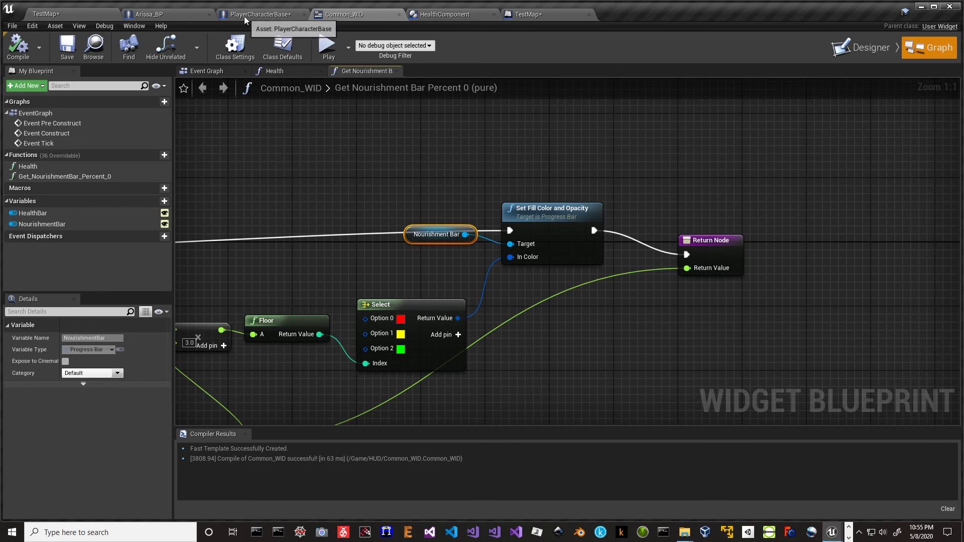
- Shift the entry, cast, Get Player Pawn, Health Component and Nourishment nodes away from the multiply node to open a gap before it
mouse_move(405, 189)
right_down()
mouse_move(512, 180)
mouse_move(653, 123)
mouse_move(678, 99)
right_up()
right_drag(566, 360, 656, 336)
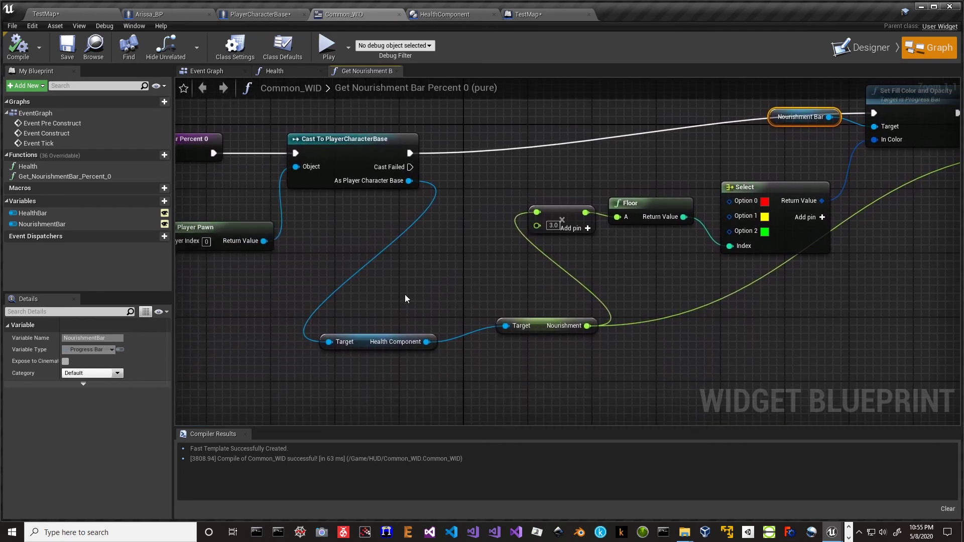
right_drag(421, 258, 571, 280)
drag(254, 124, 659, 452)
right_drag(641, 211, 671, 381)
right_drag(586, 226, 612, 336)
drag(570, 183, 353, 171)
drag(729, 353, 527, 313)
right_click(622, 256)
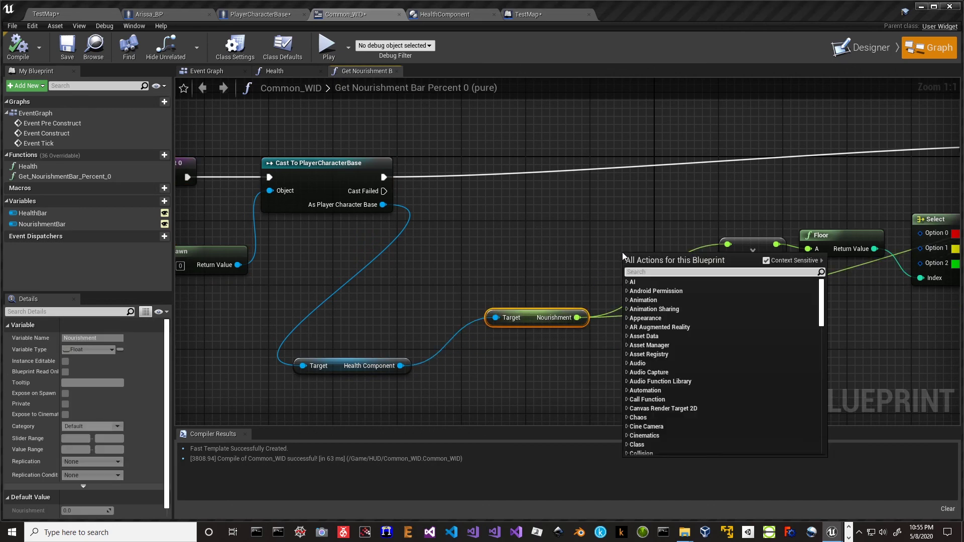
text(-)
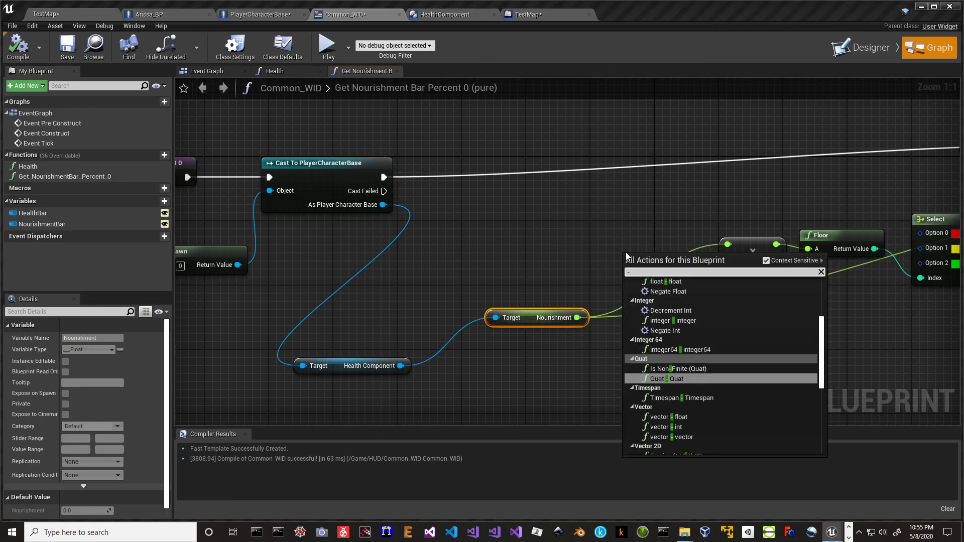
key(Return)
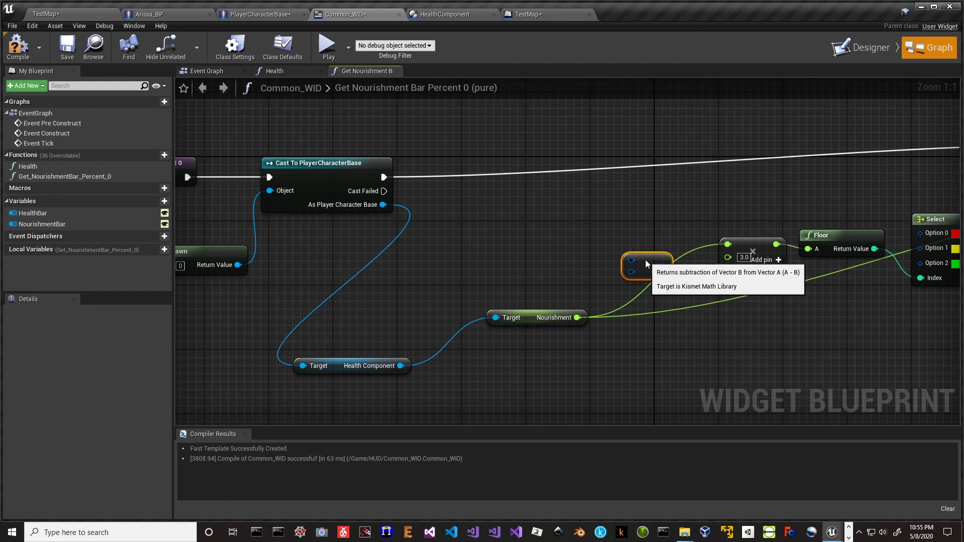
key(Delete)
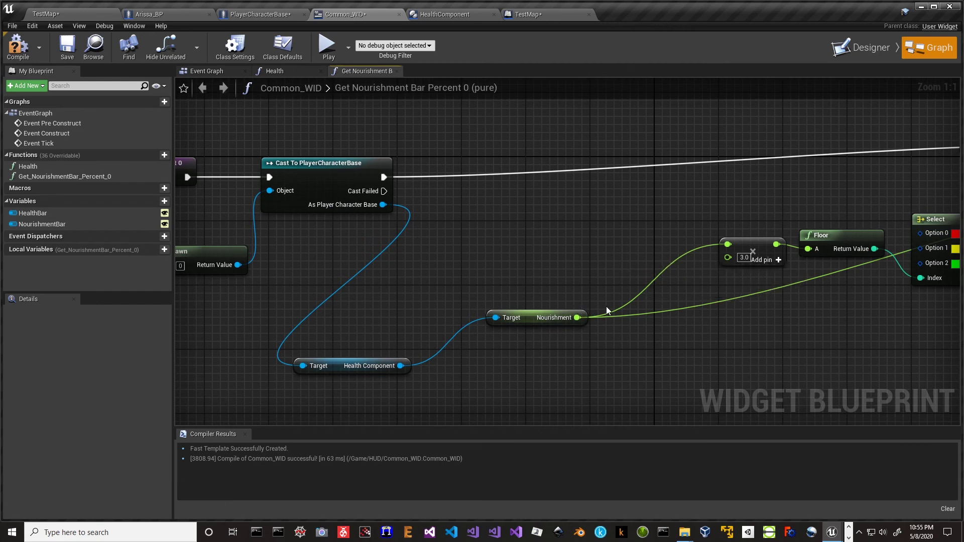
- Add a float subtraction node fed by Nourishment and connect its result to the first input of the multiply node
drag(577, 317, 629, 243)
text(-)
key(Return)
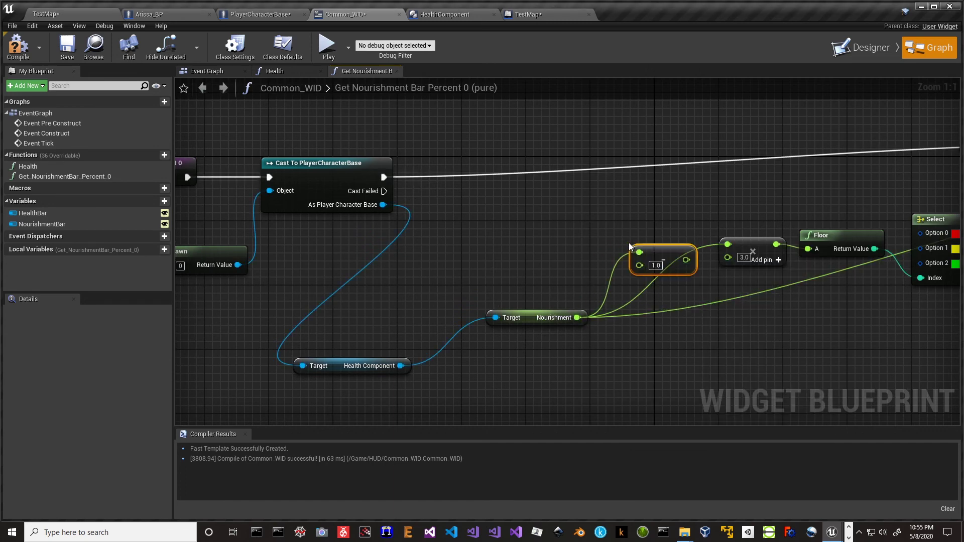
drag(686, 259, 727, 244)
right_drag(775, 219, 515, 236)
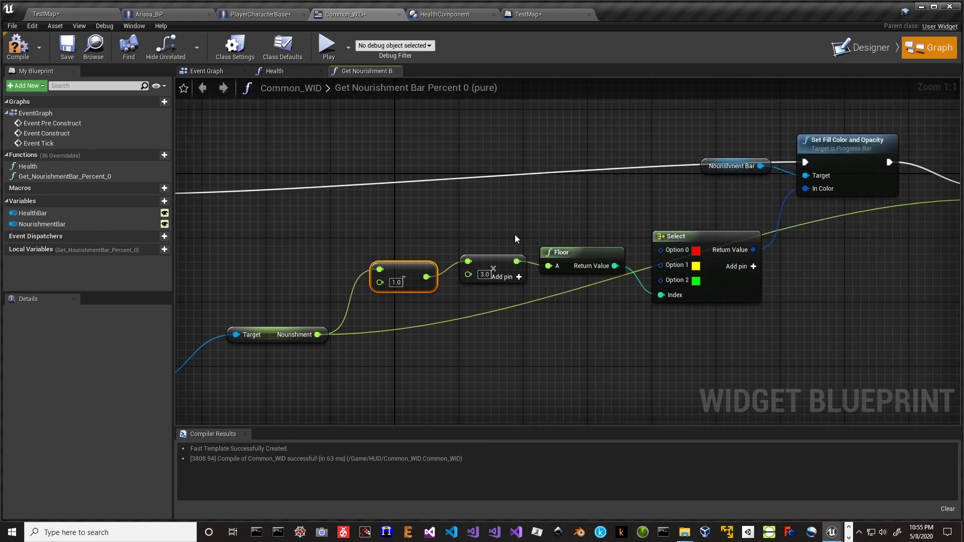
- Set the Select node's Option 2 color to pure red with R 1.0, G 0.0 and B 0.0
right_click(696, 281)
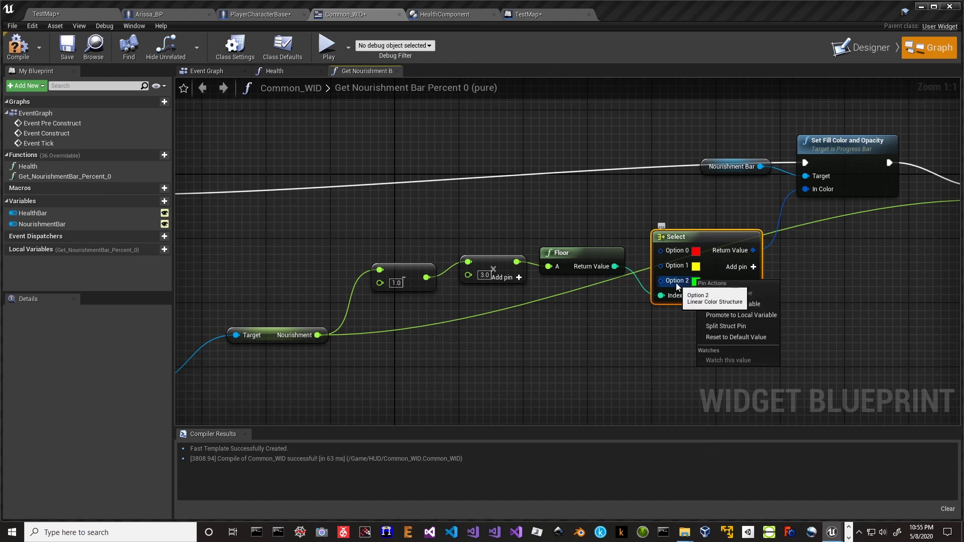
mouse_move(675, 279)
mouse_down()
mouse_move(675, 249)
mouse_move(679, 279)
mouse_up()
click(696, 282)
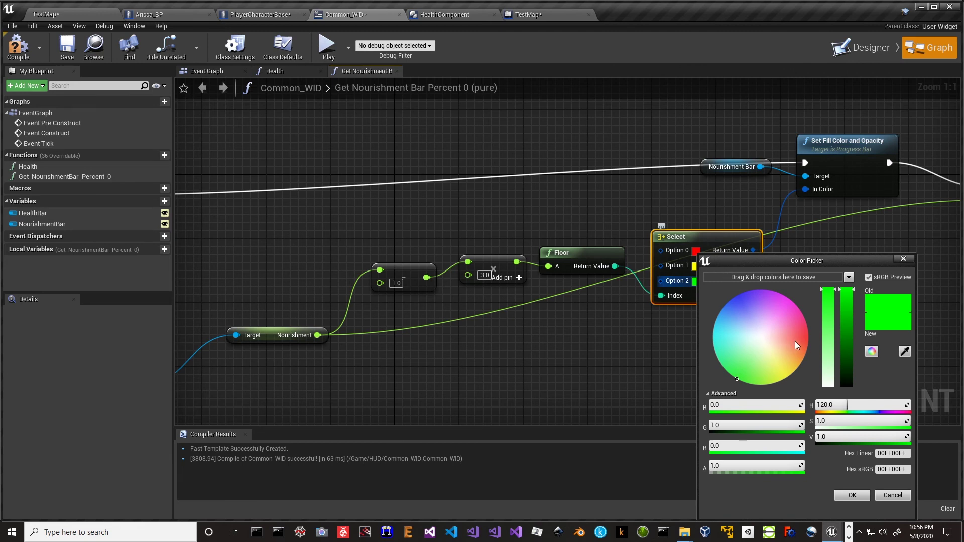
drag(795, 342, 825, 332)
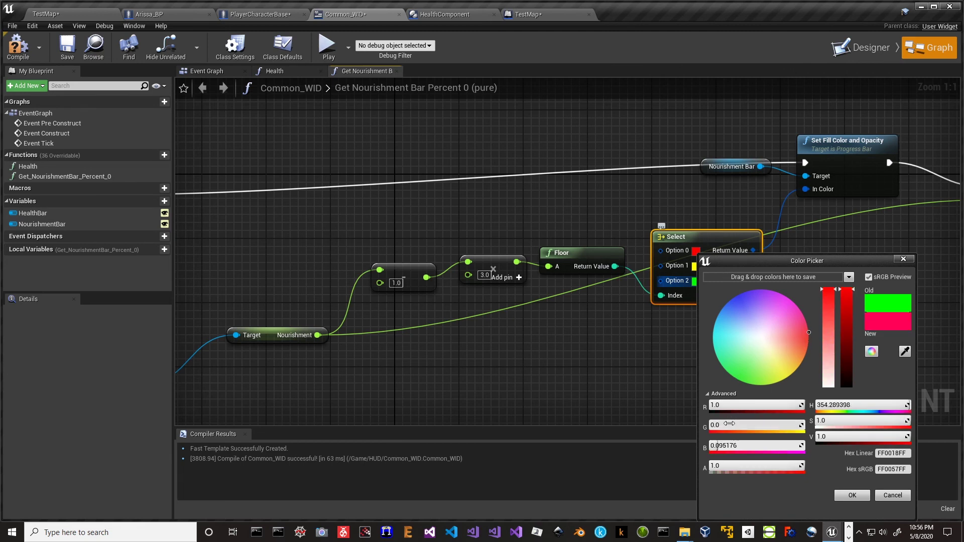
drag(759, 447, 713, 448)
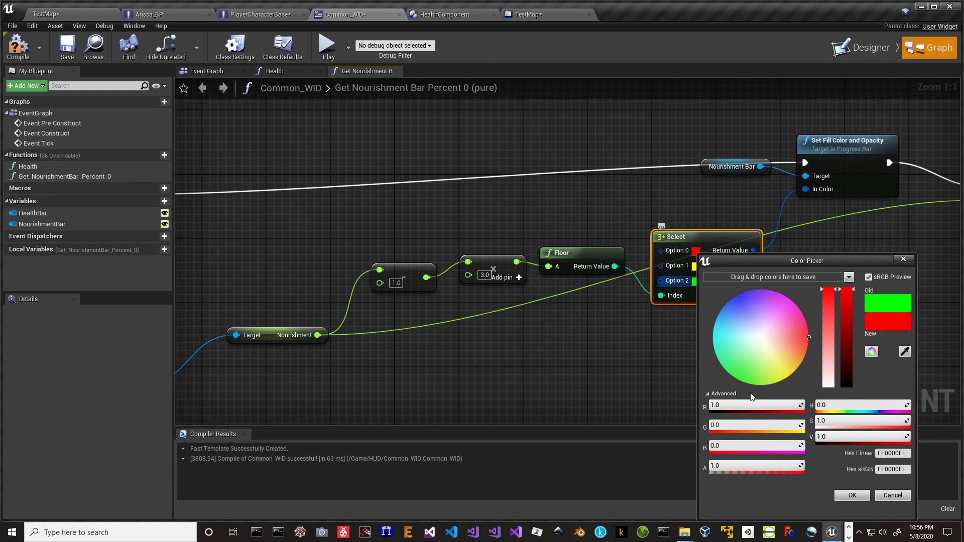
click(852, 495)
- Set the Select node's Option 0 color to pure green with R 0.0, G 1.0 and B 0.0
click(695, 252)
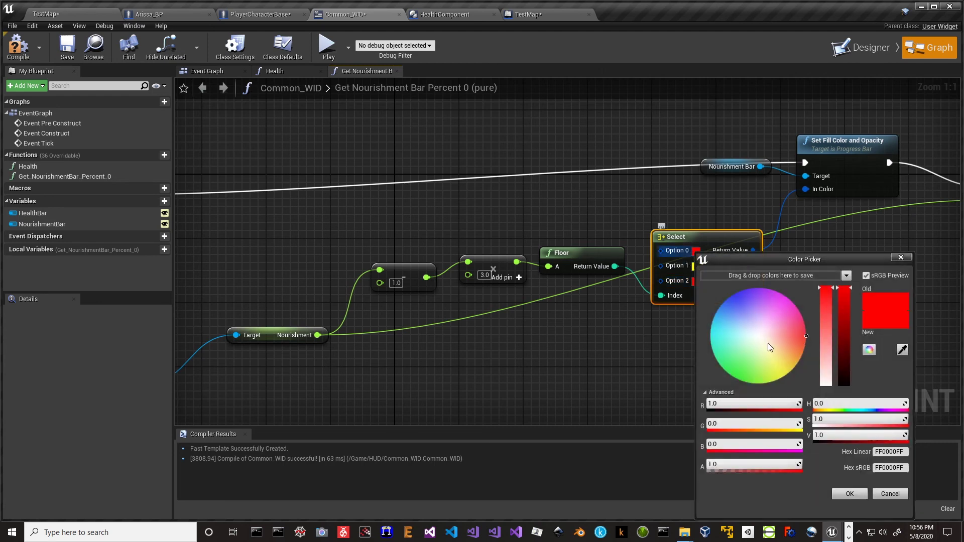
mouse_move(768, 346)
mouse_down()
mouse_move(725, 371)
mouse_move(706, 421)
mouse_move(728, 421)
mouse_move(707, 446)
mouse_up()
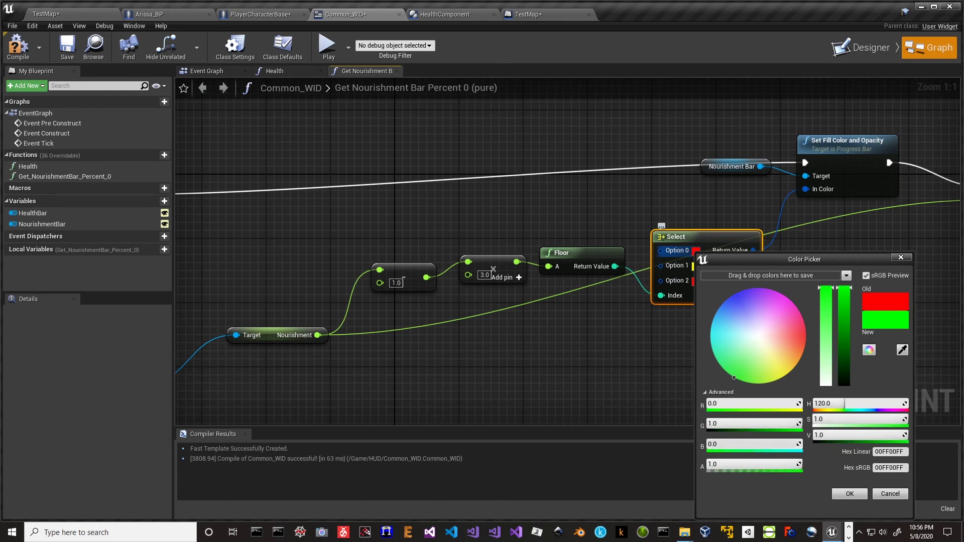
click(849, 494)
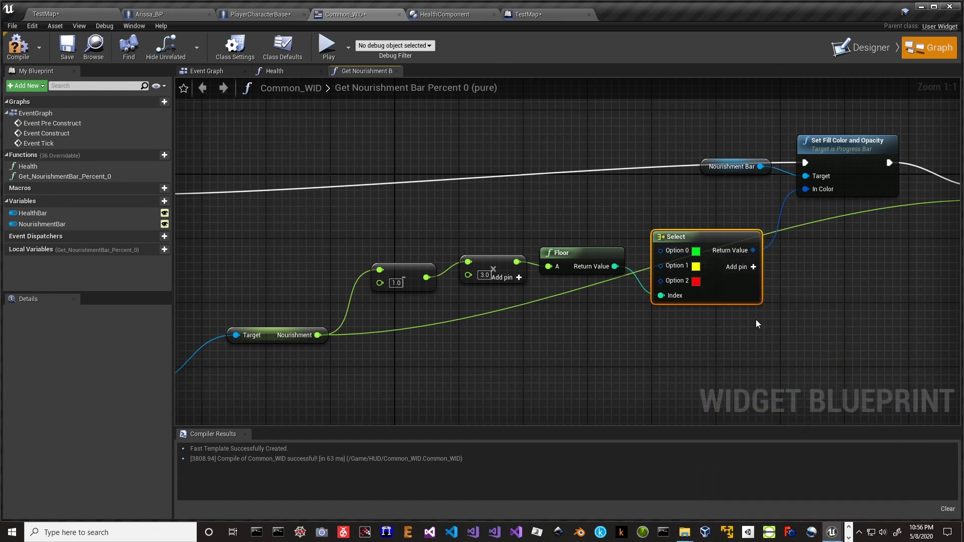
- Copy the subtraction node into the Health function and wire it between the Health value and the multiply node's first input
mouse_move(691, 357)
right_down()
mouse_move(724, 369)
mouse_move(703, 357)
mouse_move(742, 325)
mouse_move(684, 326)
right_up()
drag(430, 243, 532, 293)
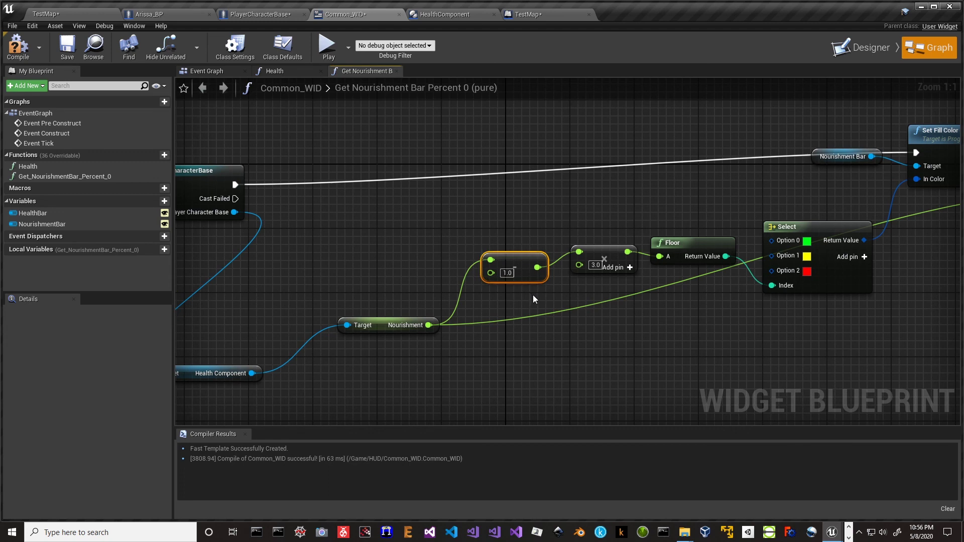
click(288, 70)
right_drag(496, 273, 536, 288)
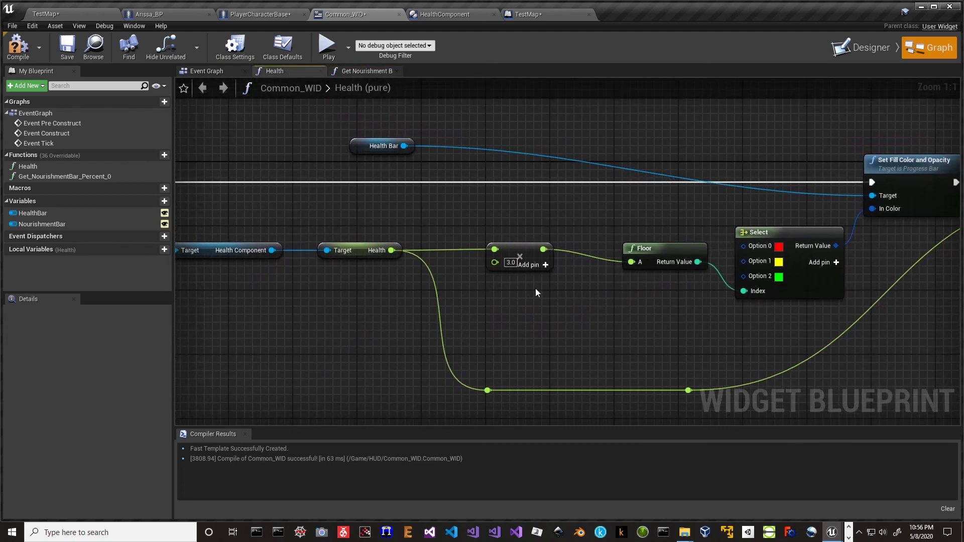
key(ctrl+v)
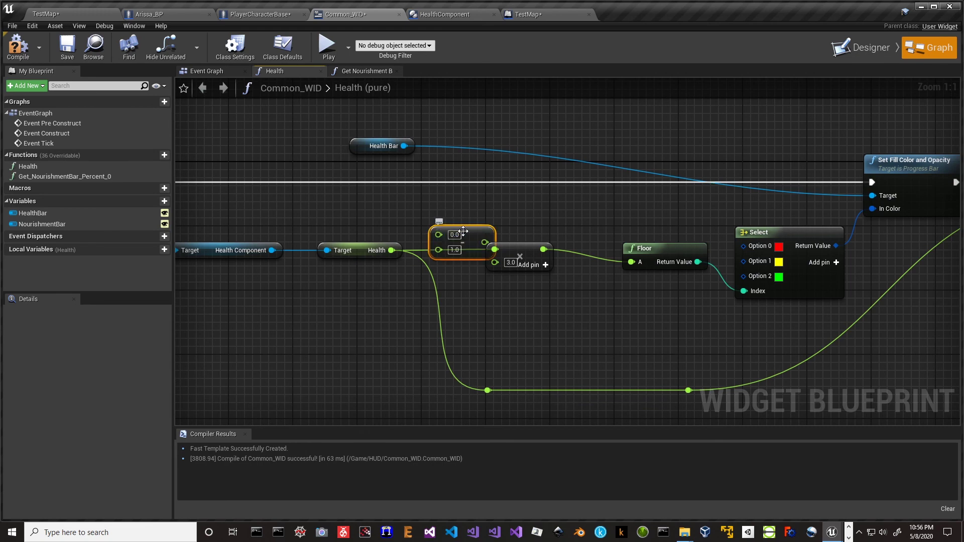
drag(391, 250, 438, 234)
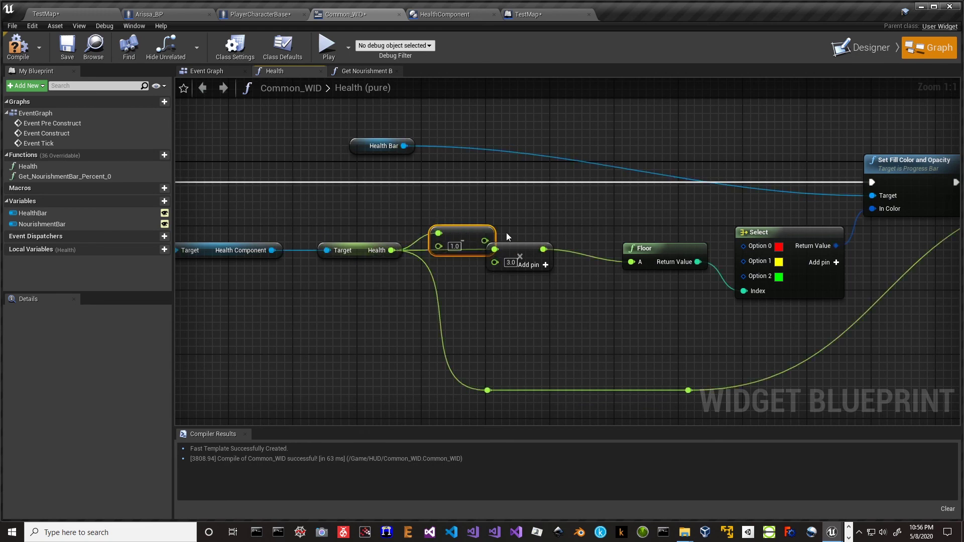
right_drag(512, 228, 502, 233)
drag(474, 245, 536, 248)
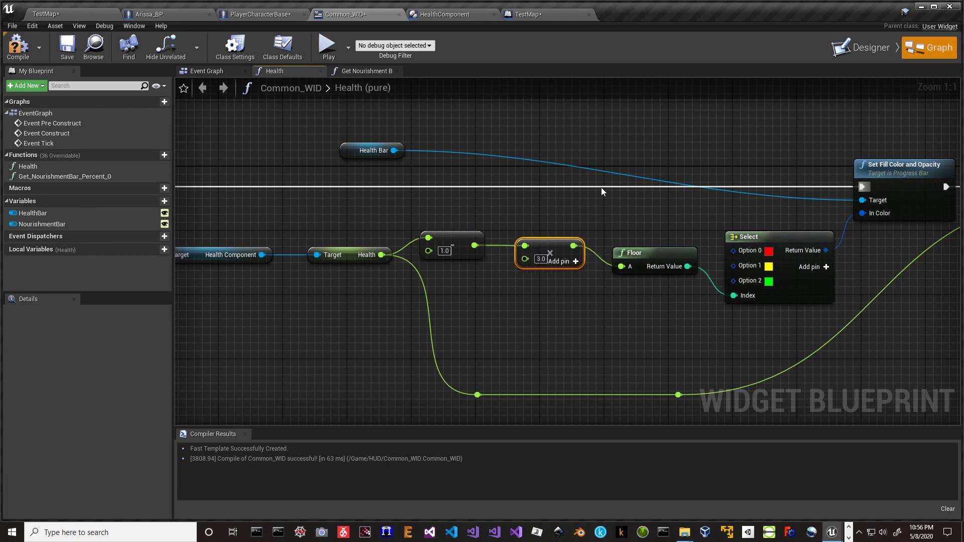
- Set the Option 0 color of the Health function's Select node to green
right_drag(601, 189, 414, 225)
click(567, 280)
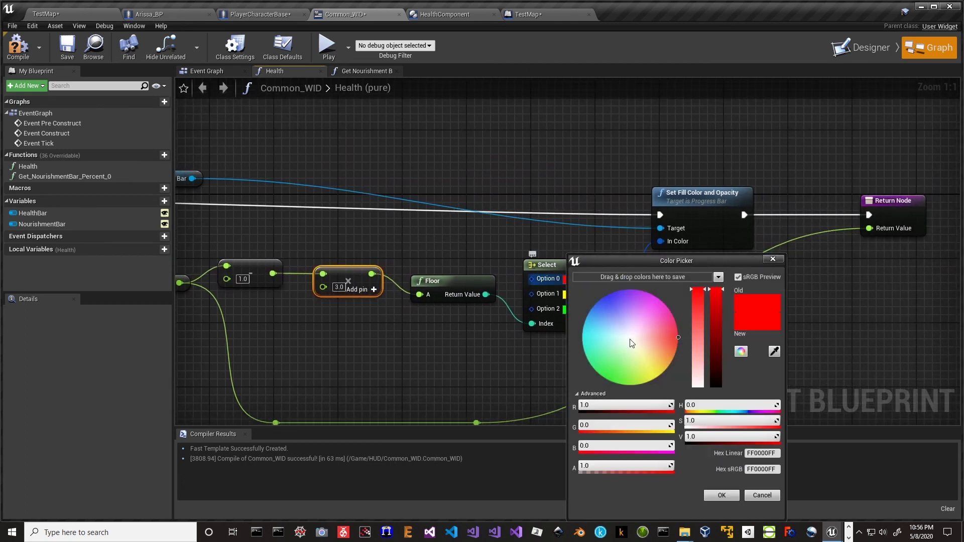
drag(633, 342, 600, 375)
drag(598, 446, 579, 446)
click(725, 495)
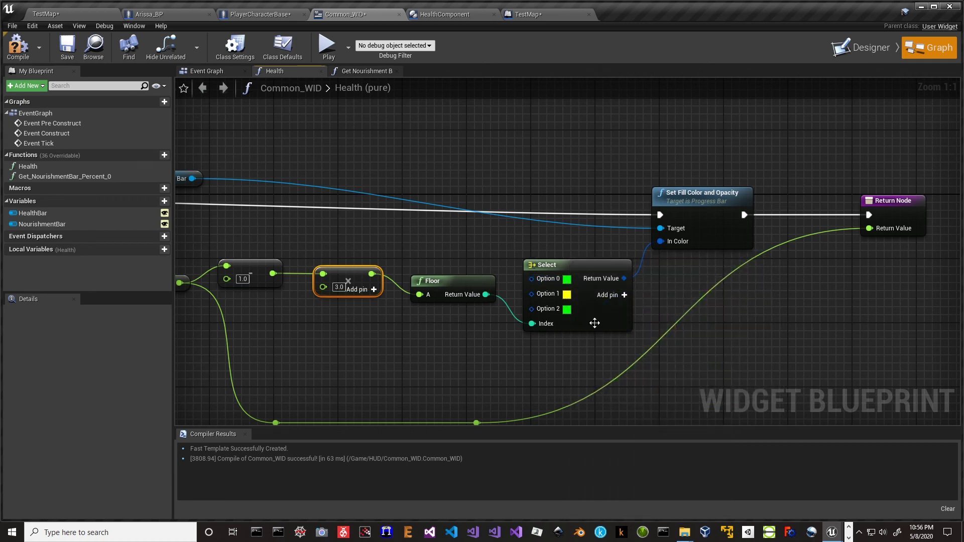
- Set the Option 2 color of the Health function's Select node to pure red with R 1.0, G 0.0 and B 0.0
click(568, 309)
mouse_move(673, 337)
mouse_down()
mouse_move(664, 339)
mouse_move(679, 330)
mouse_up()
click(628, 445)
text(0.183)
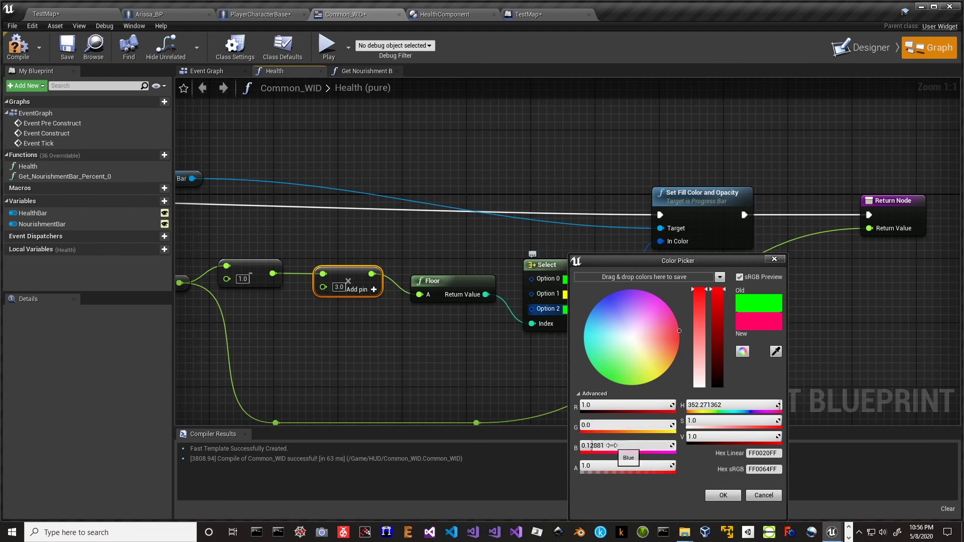
drag(641, 445, 605, 446)
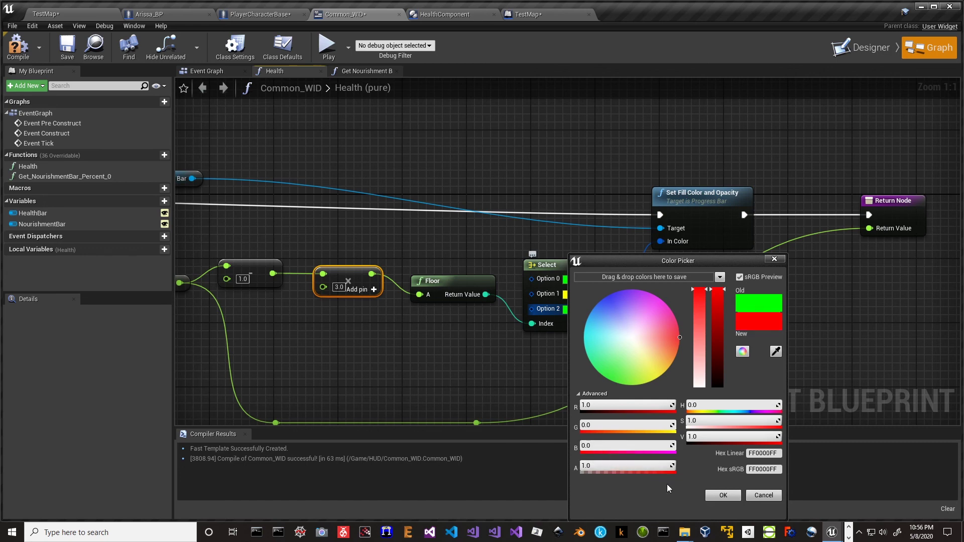
click(724, 495)
right_drag(448, 124, 589, 134)
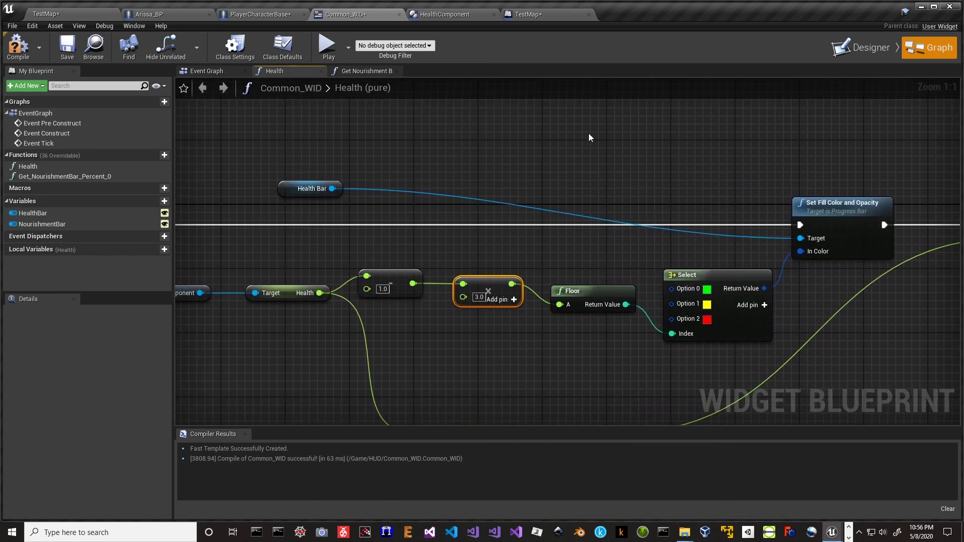
- Compile the widget, play the level and walk among the cubes to check the heart and steak colors, and stop the session
click(18, 46)
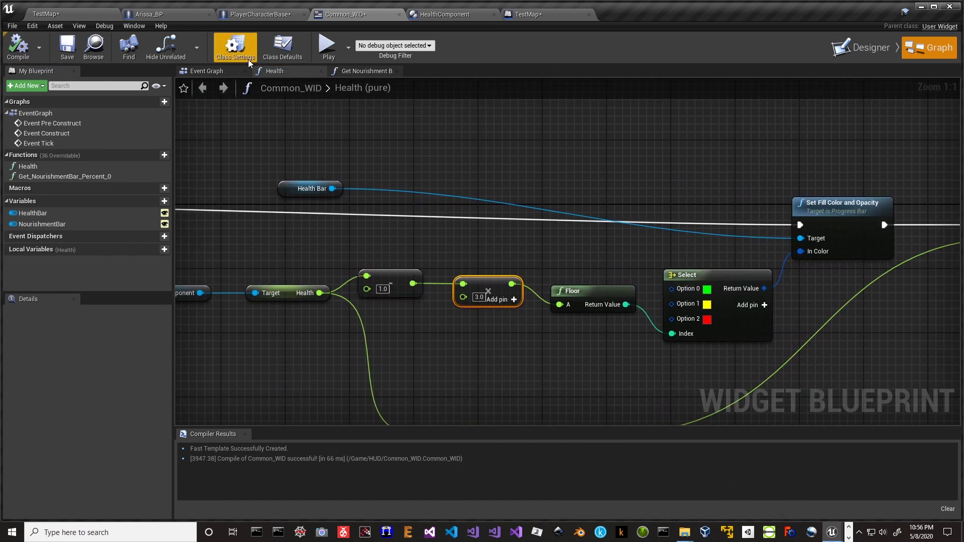
click(328, 46)
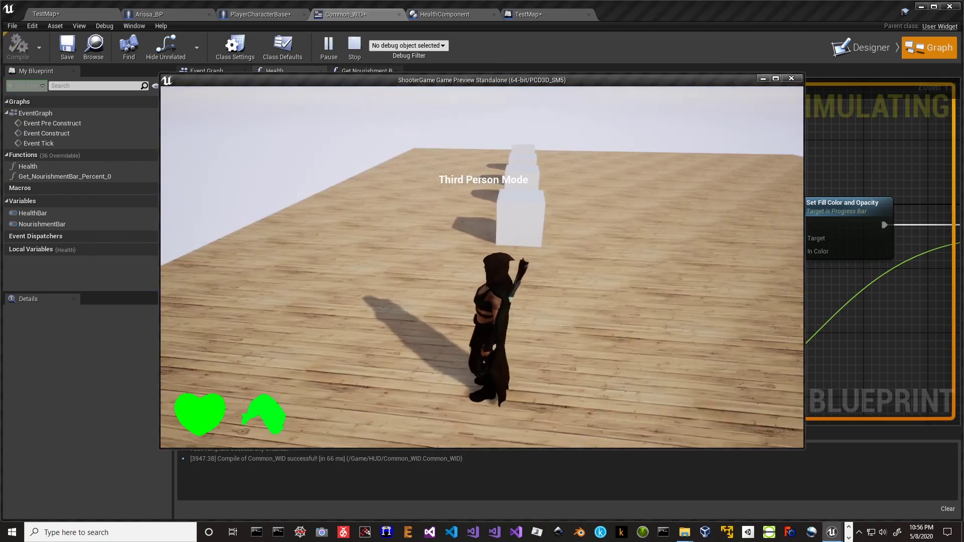
key(w)
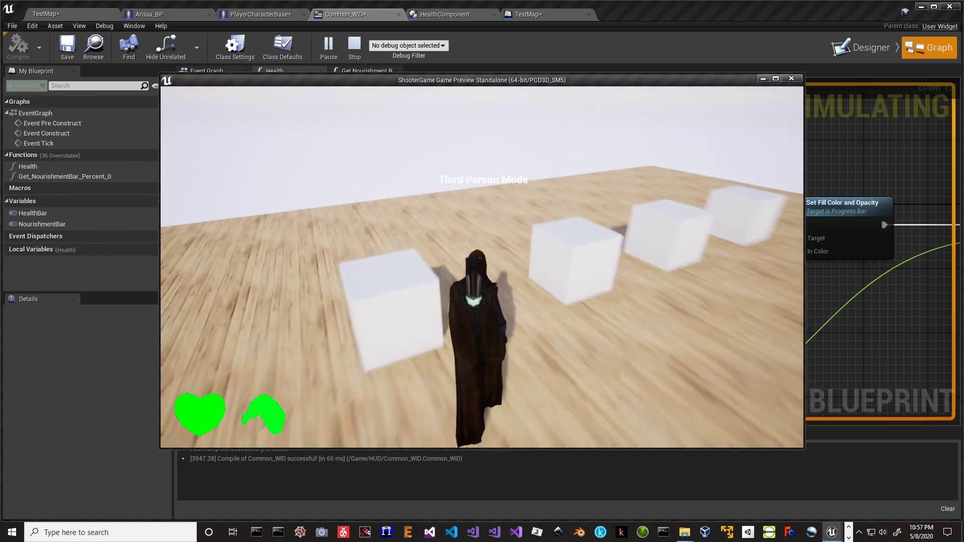
key(w)
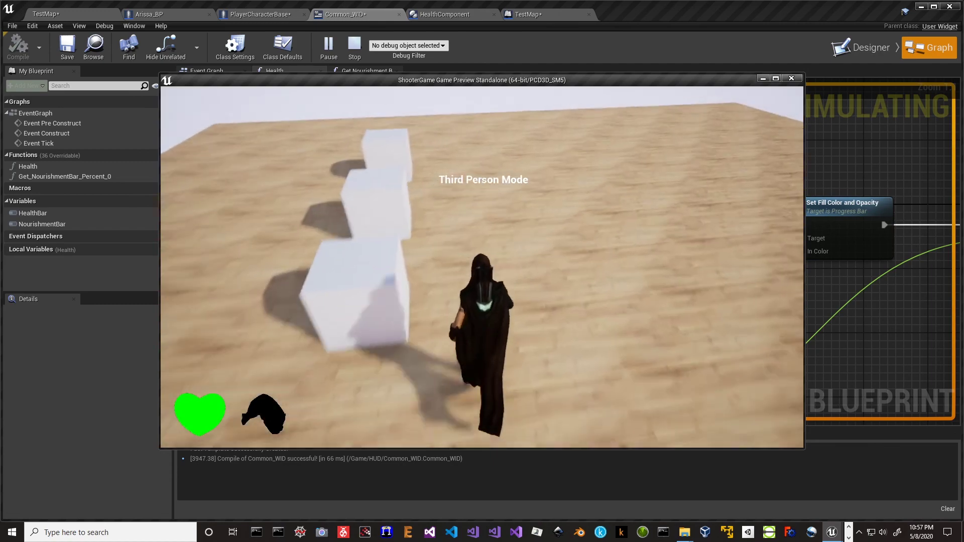
key(w)
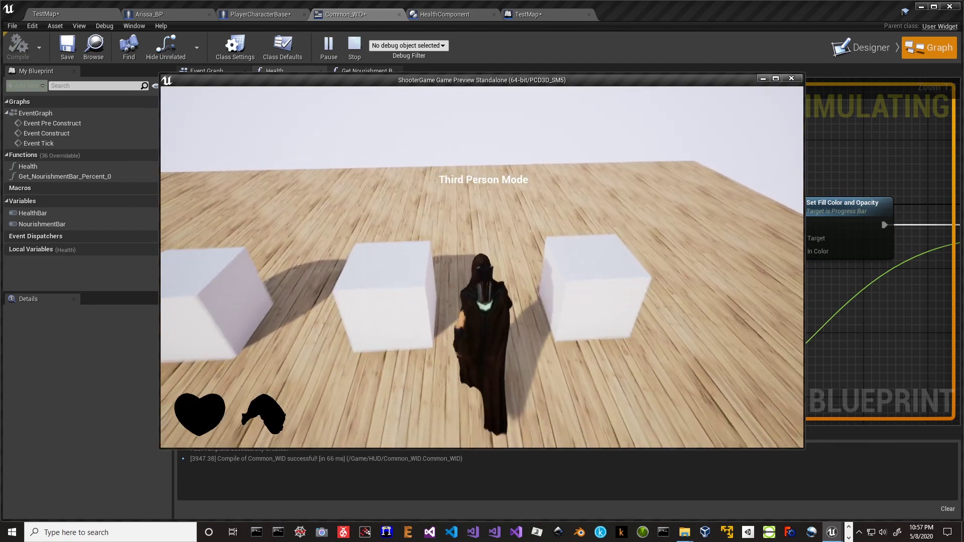
key(Escape)
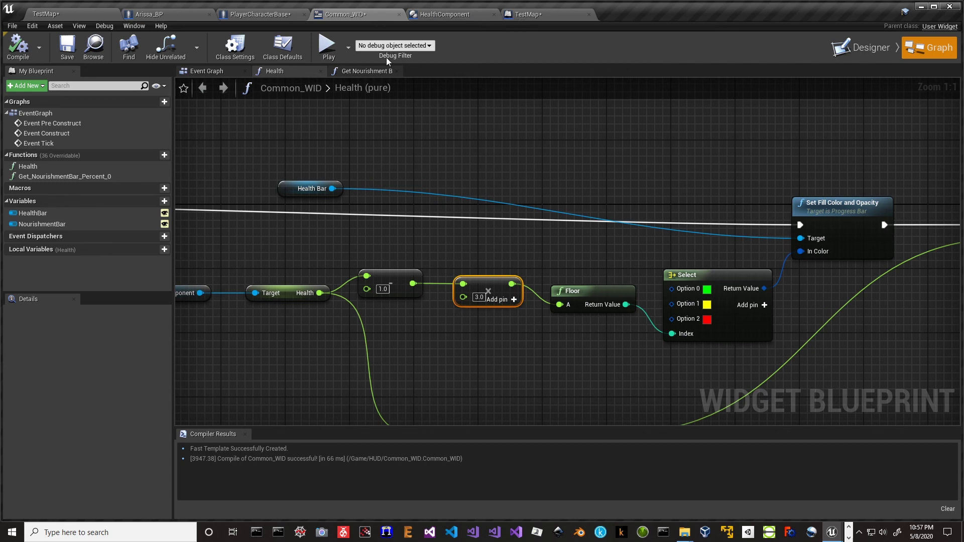
- Rewire Health to the subtraction node's second input and set its first input to 1.0
right_drag(526, 365, 498, 230)
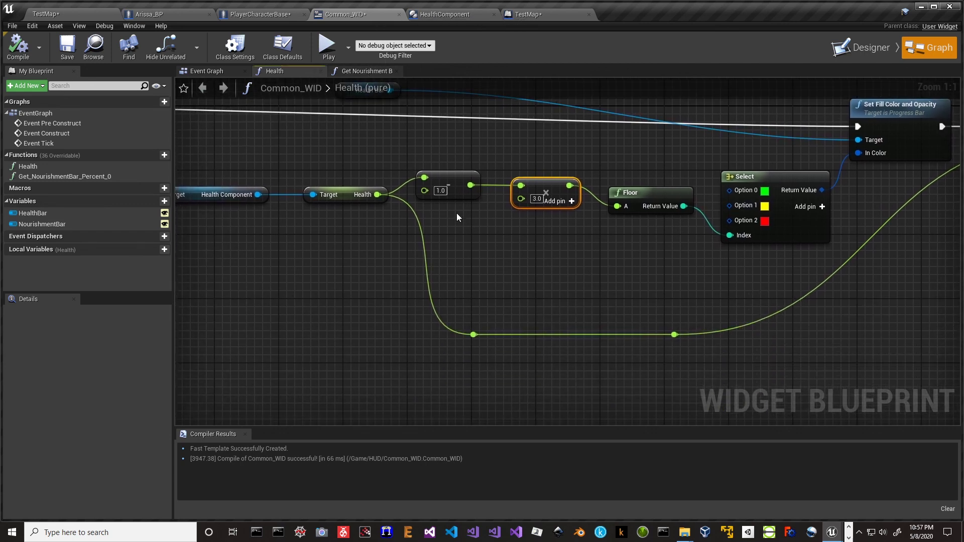
drag(377, 194, 425, 191)
right_click(426, 177)
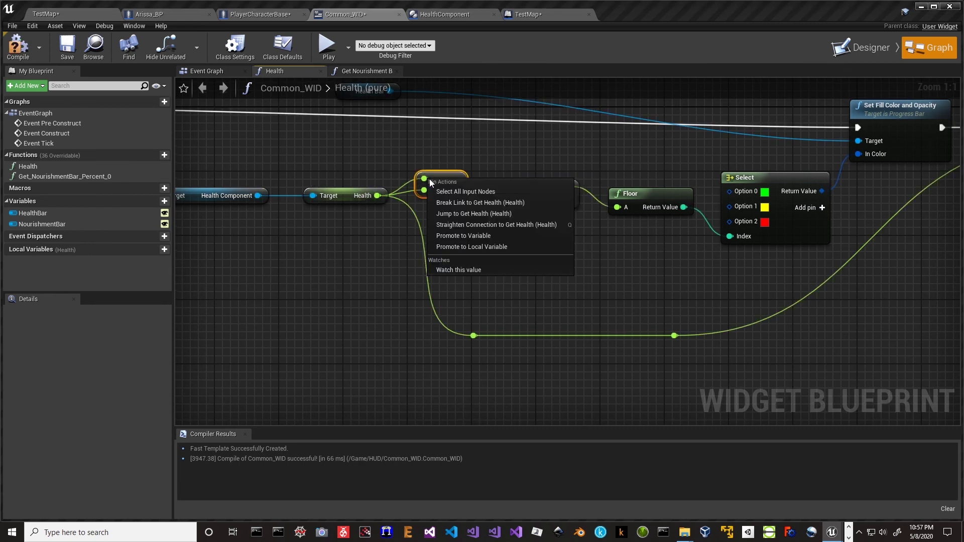
click(456, 197)
click(441, 179)
text(1)
key(Return)
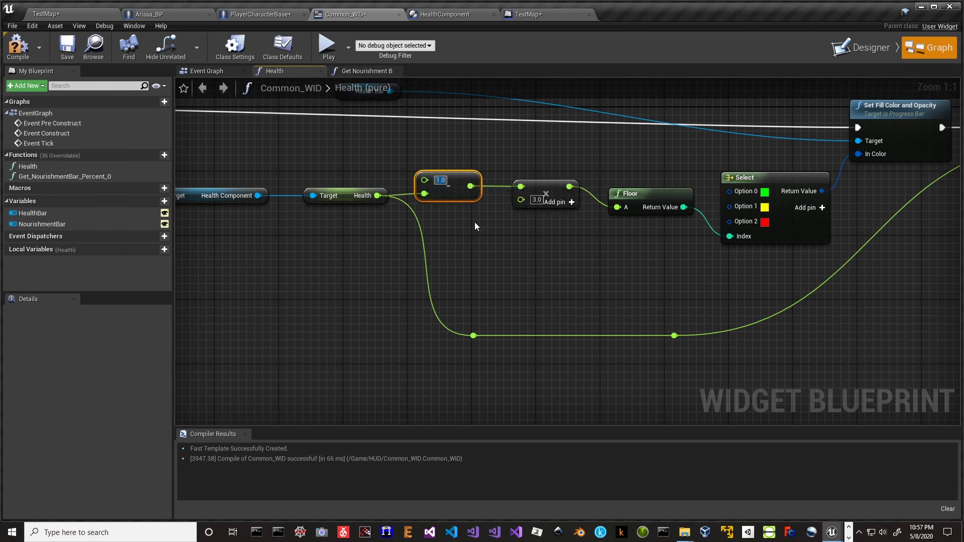
click(475, 226)
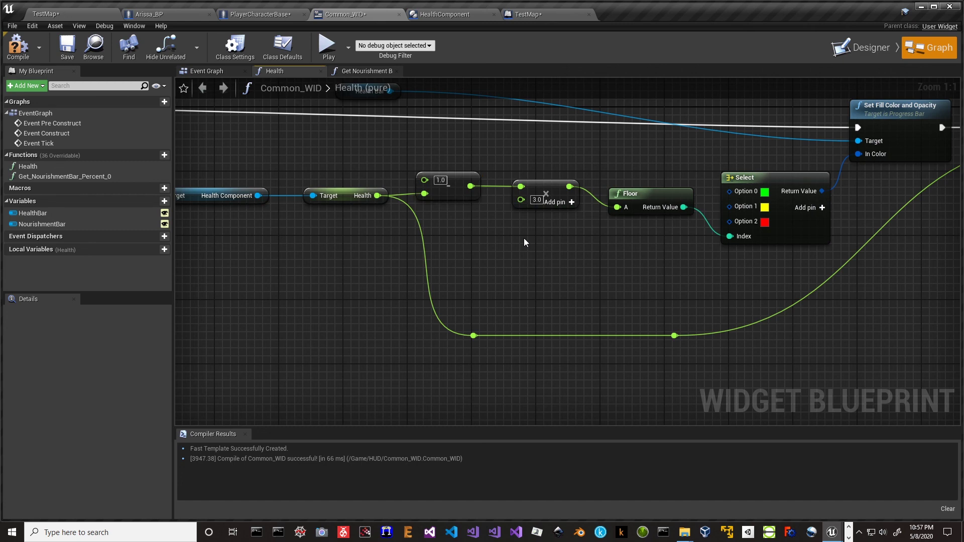
- In the nourishment percent function, move the Nourishment link to the subtraction's second input and set the first input to 1.0
click(363, 71)
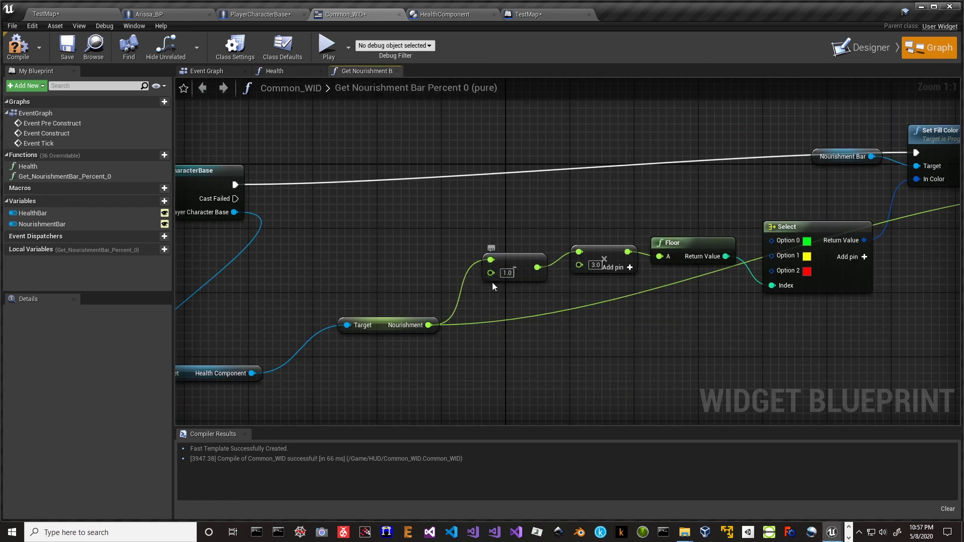
mouse_move(487, 259)
ctrl+mouse_down()
mouse_move(474, 272)
mouse_move(490, 275)
ctrl+mouse_up()
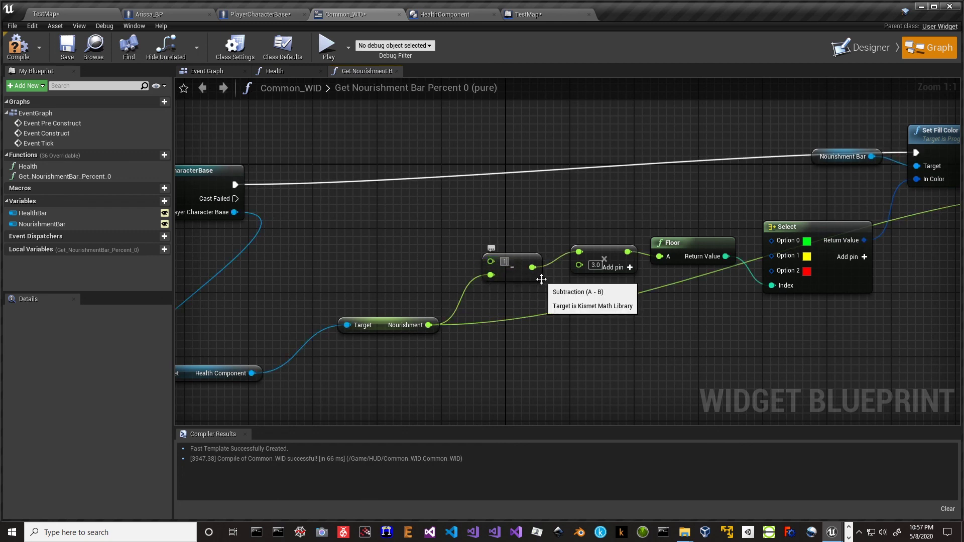
key(Return)
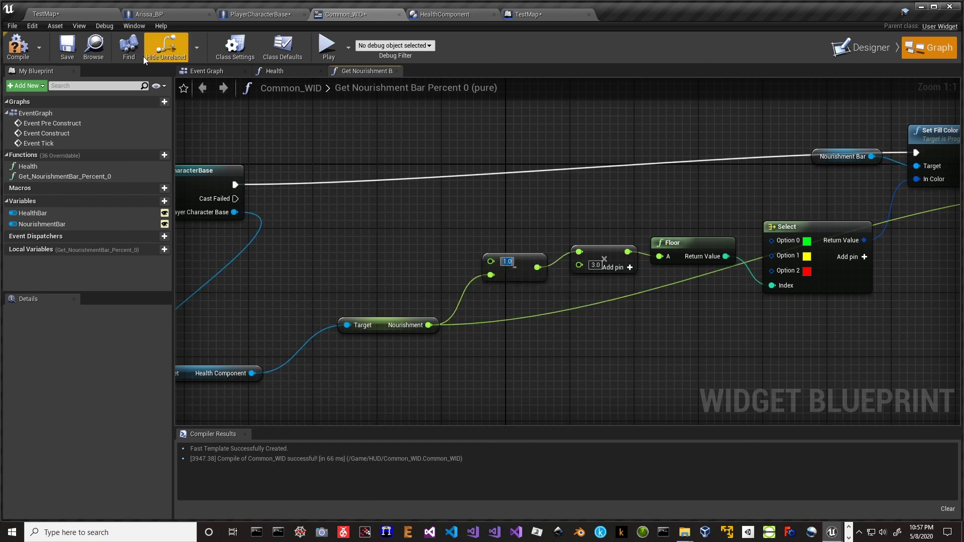
- Compile the widget, play the level, walk back and forth among the cubes to watch both icons' fill colors, and stop the session
click(23, 57)
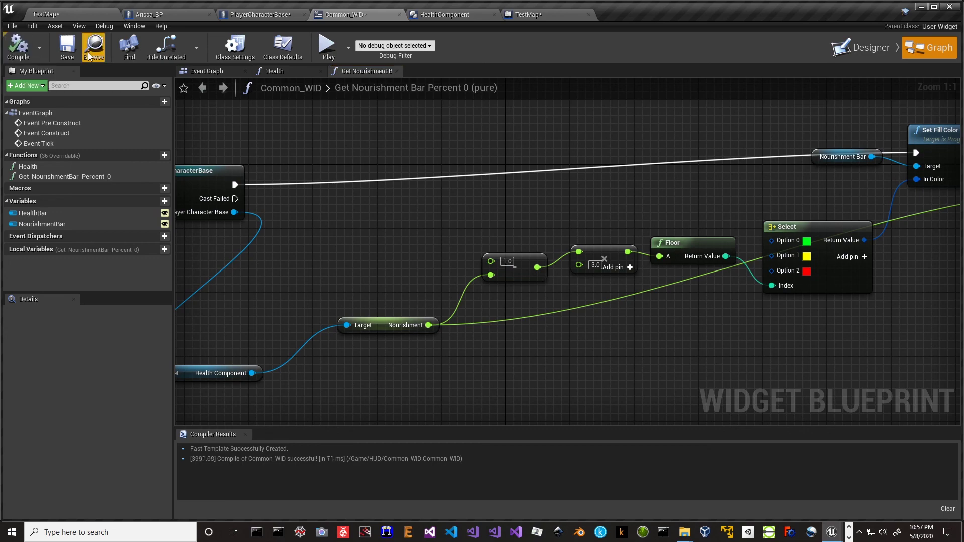
click(335, 53)
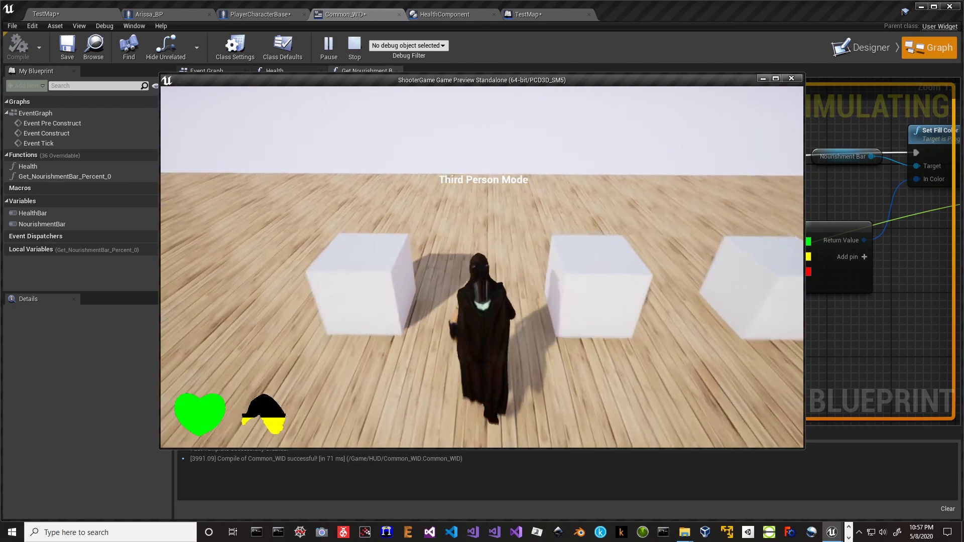
key(s)
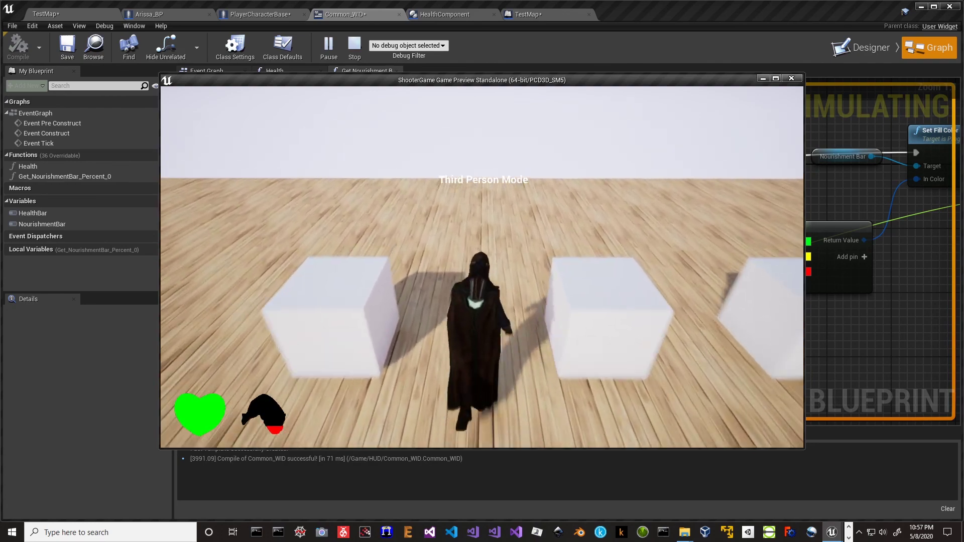
key(s)
key(w)
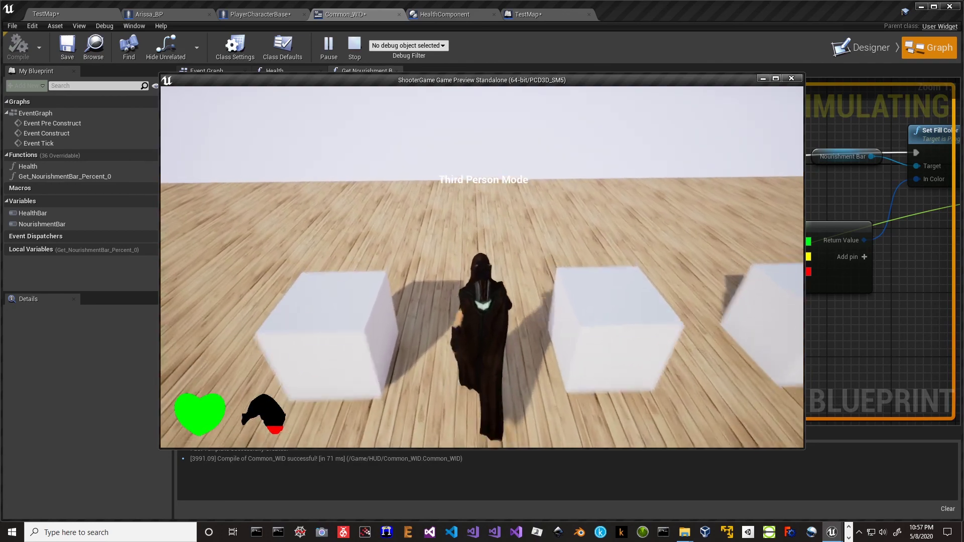
key(s)
key(w)
key(s)
key(w)
key(s)
key(w)
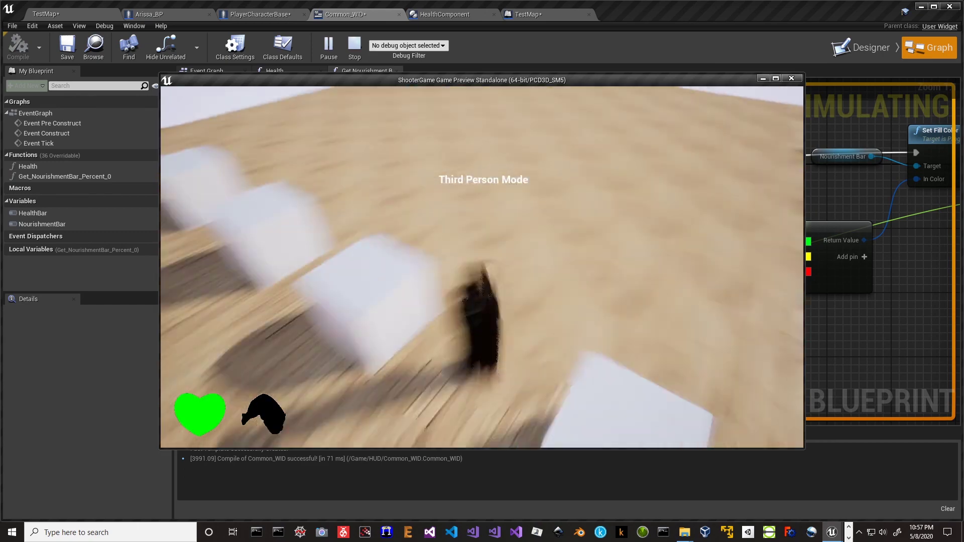
key(w)
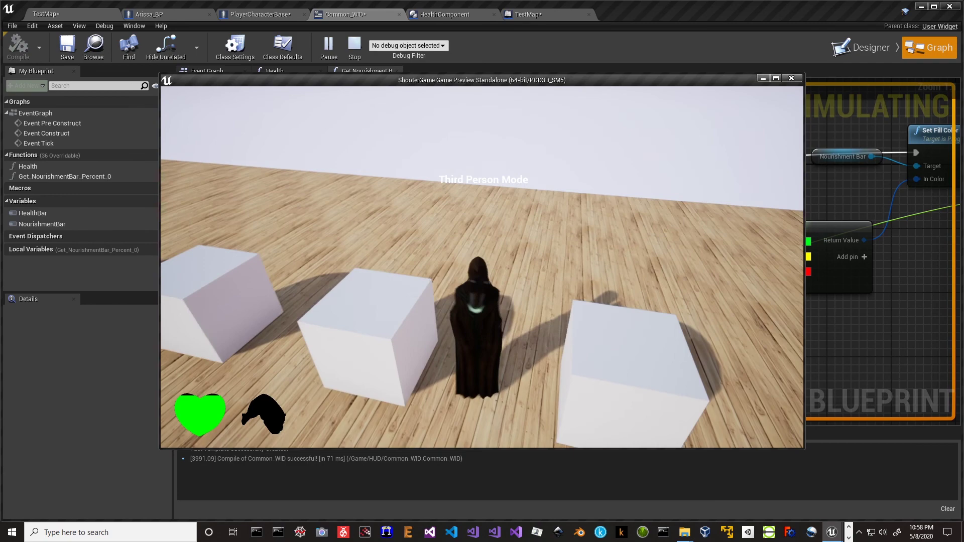
key(s)
key(w)
key(w)
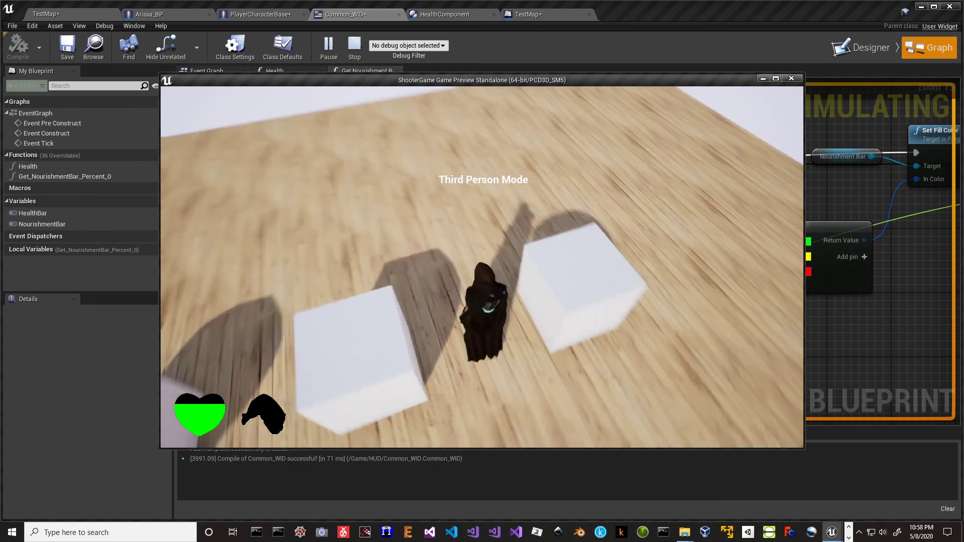
key(w)
key(w)
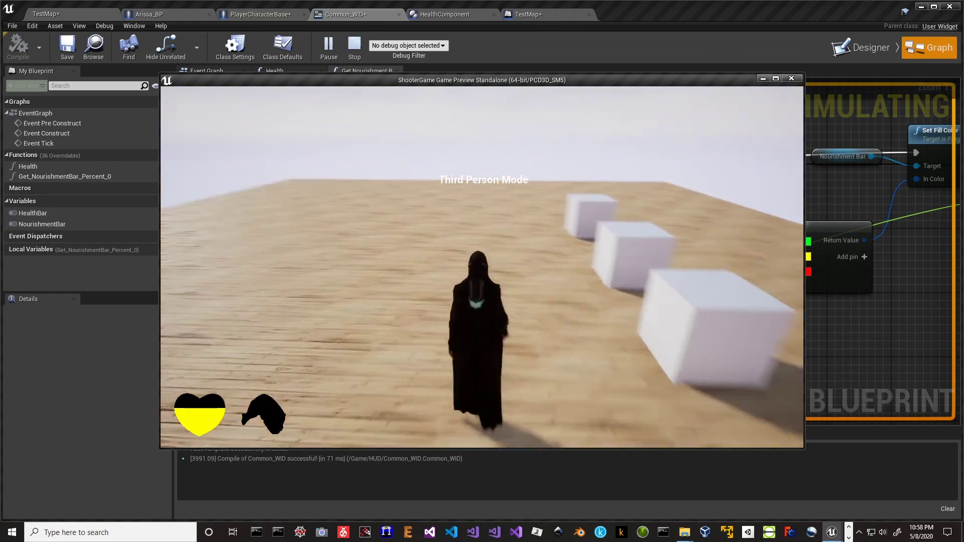
key(Escape)
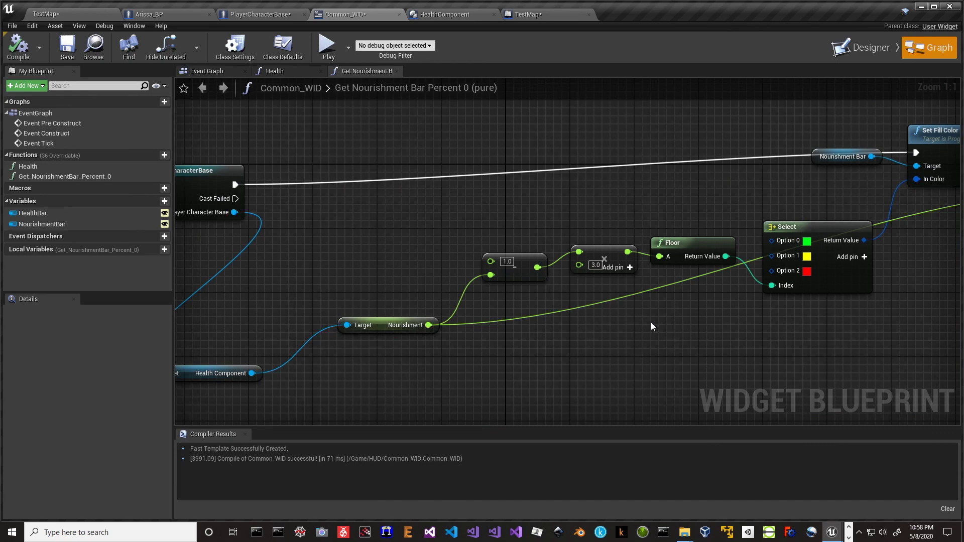
right_drag(379, 239, 469, 248)
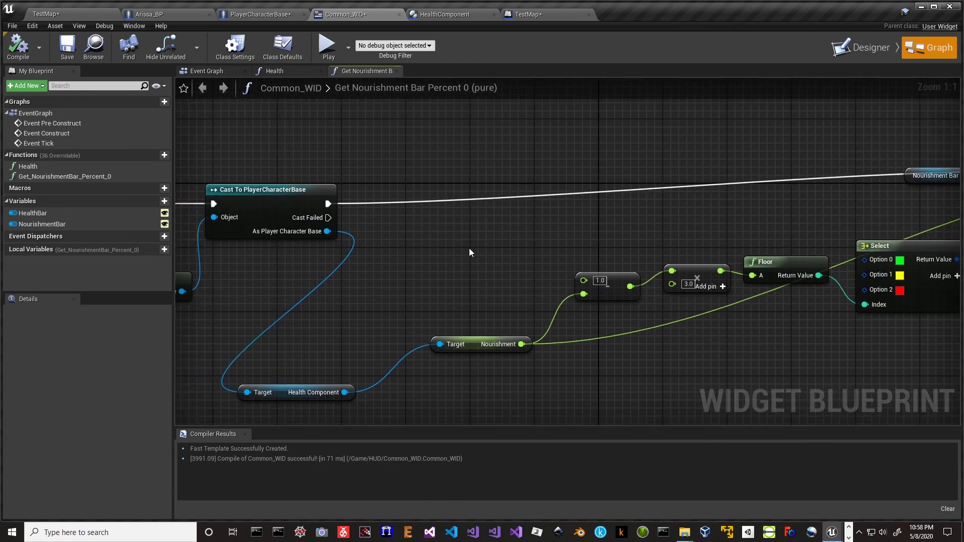